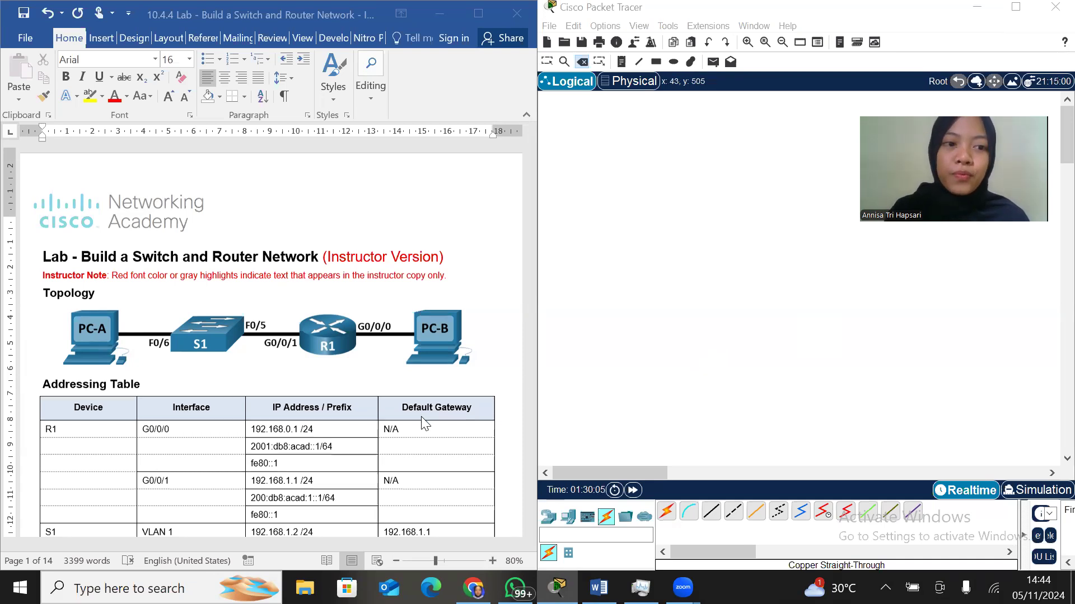
Place two PC-PT end devices in the logical workspace, spaced apart to leave room for the switch and router
{"action": "scroll", "coordinate": [425, 425], "scroll_direction": "down", "scroll_amount": 3}
{"action": "left_click", "coordinate": [568, 516]}
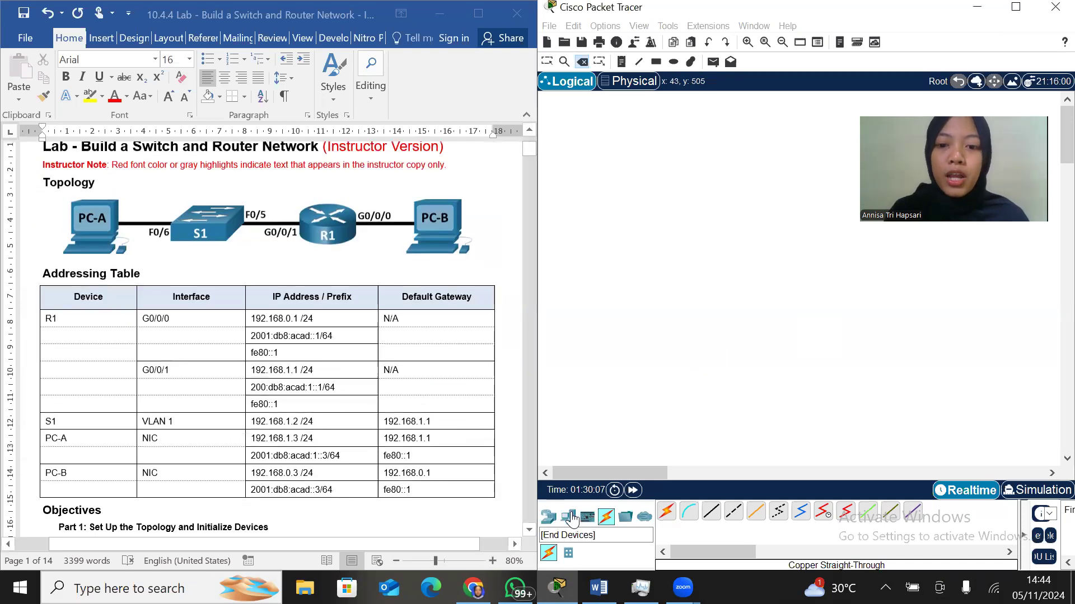
{"action": "left_click_drag", "start_coordinate": [666, 511], "coordinate": [614, 177]}
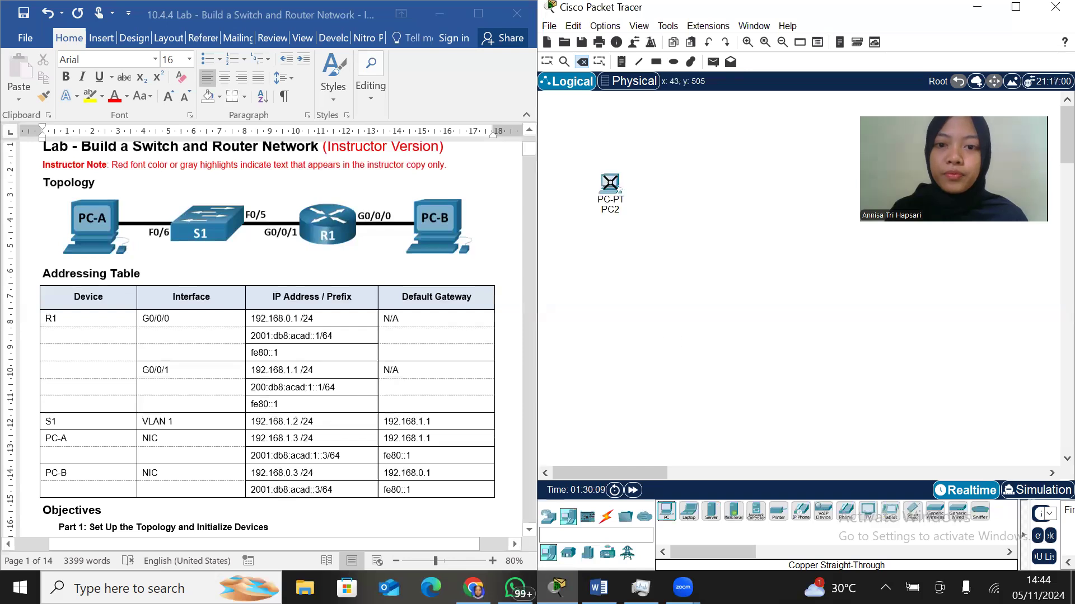
{"action": "left_click_drag", "start_coordinate": [668, 510], "coordinate": [859, 191]}
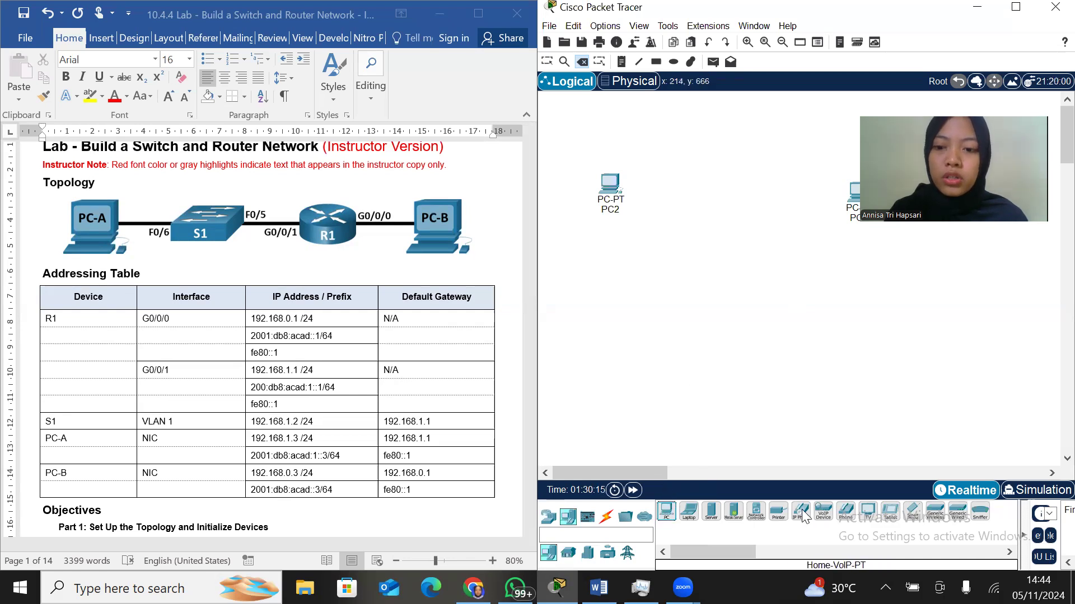
{"action": "left_click_drag", "start_coordinate": [778, 512], "coordinate": [771, 441]}
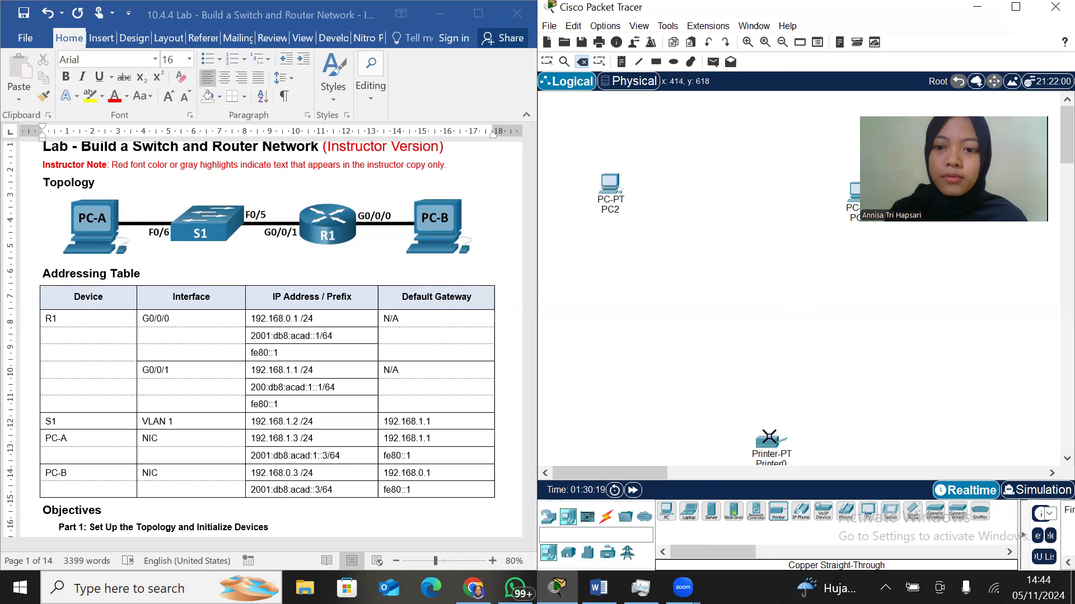
{"action": "left_click", "coordinate": [770, 438]}
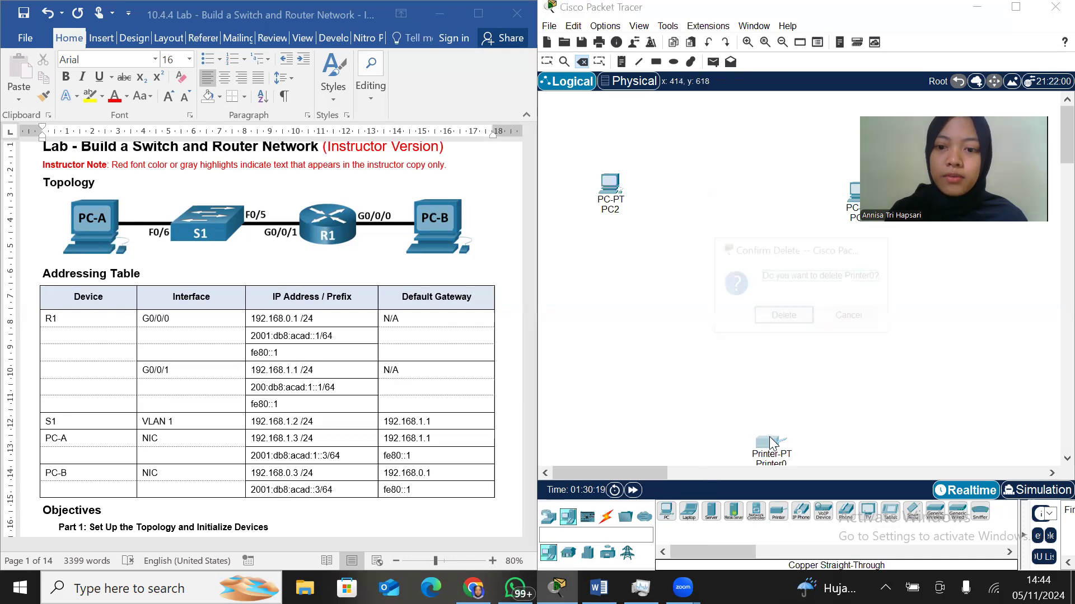
{"action": "left_click", "coordinate": [782, 317]}
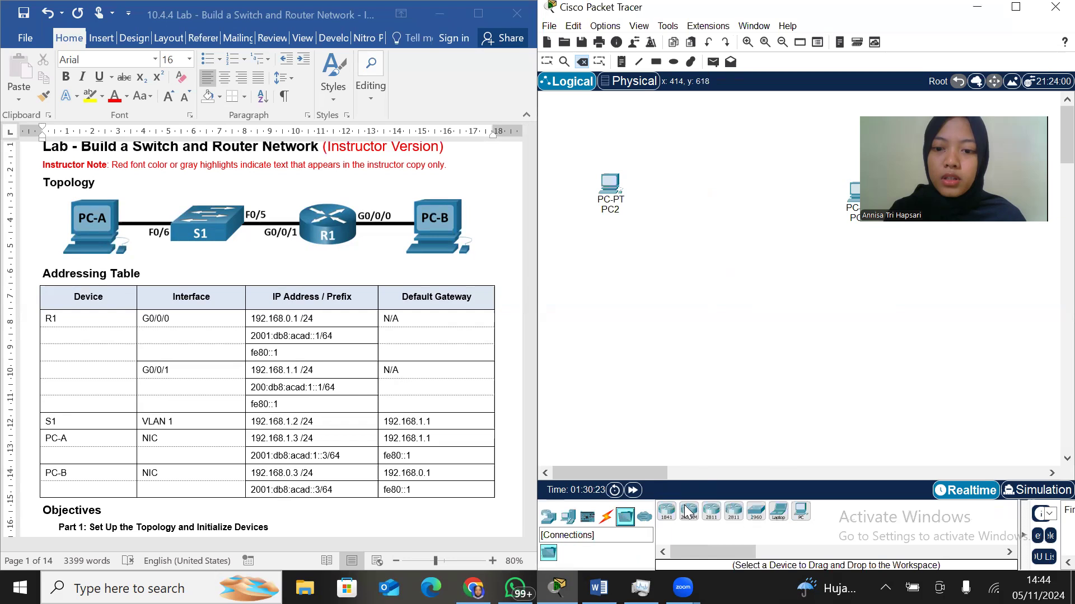
Add a 2960 switch and an ISR4321 router between the two PCs
{"action": "left_click", "coordinate": [624, 518]}
{"action": "left_click_drag", "start_coordinate": [755, 511], "coordinate": [702, 198]}
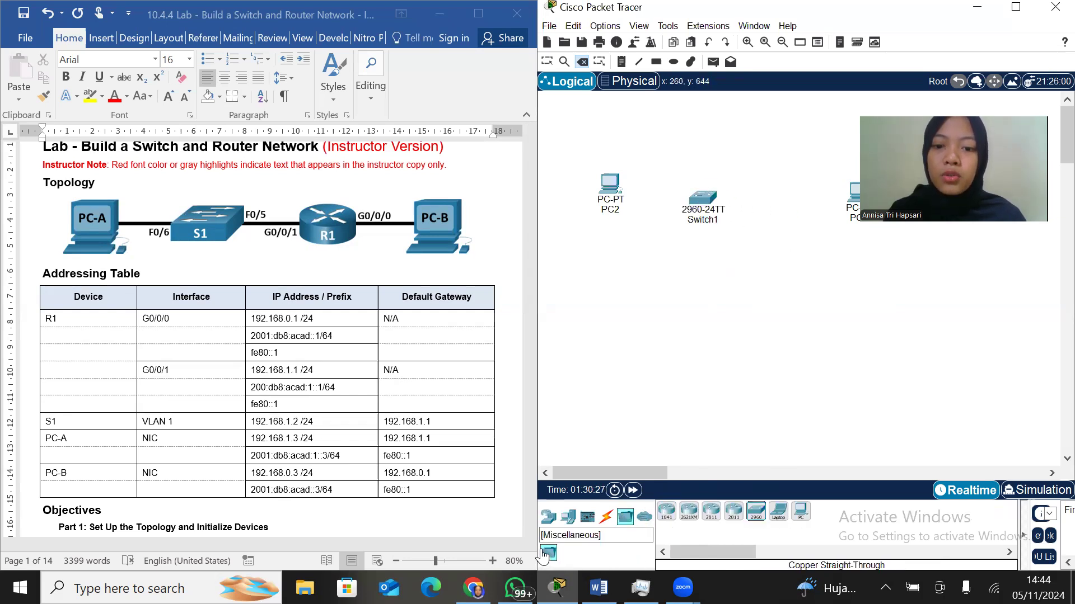
{"action": "left_click", "coordinate": [548, 516]}
{"action": "left_click", "coordinate": [689, 510]}
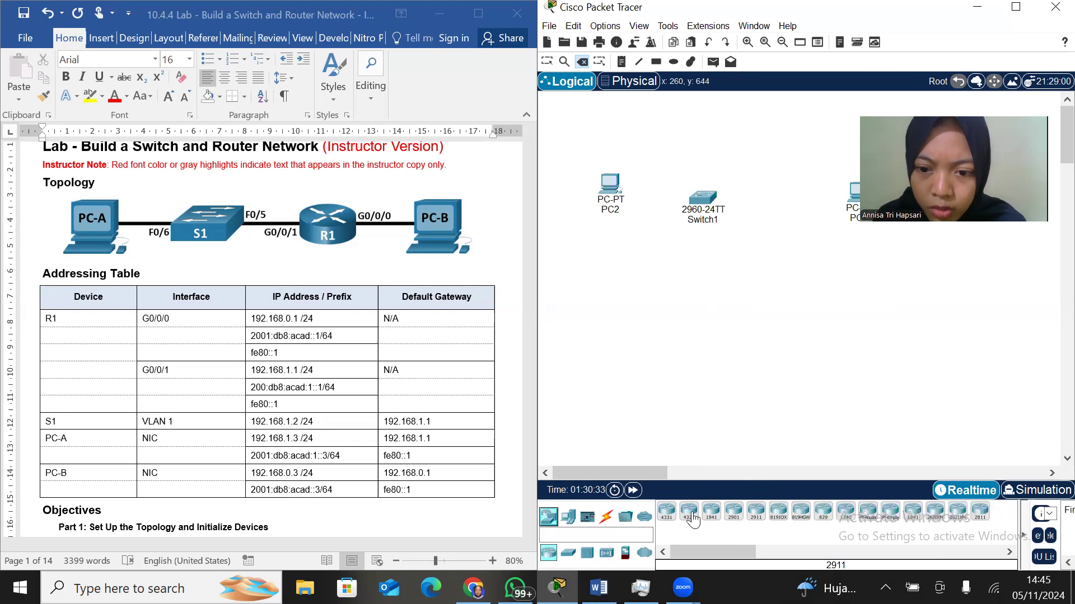
{"action": "left_click", "coordinate": [787, 199]}
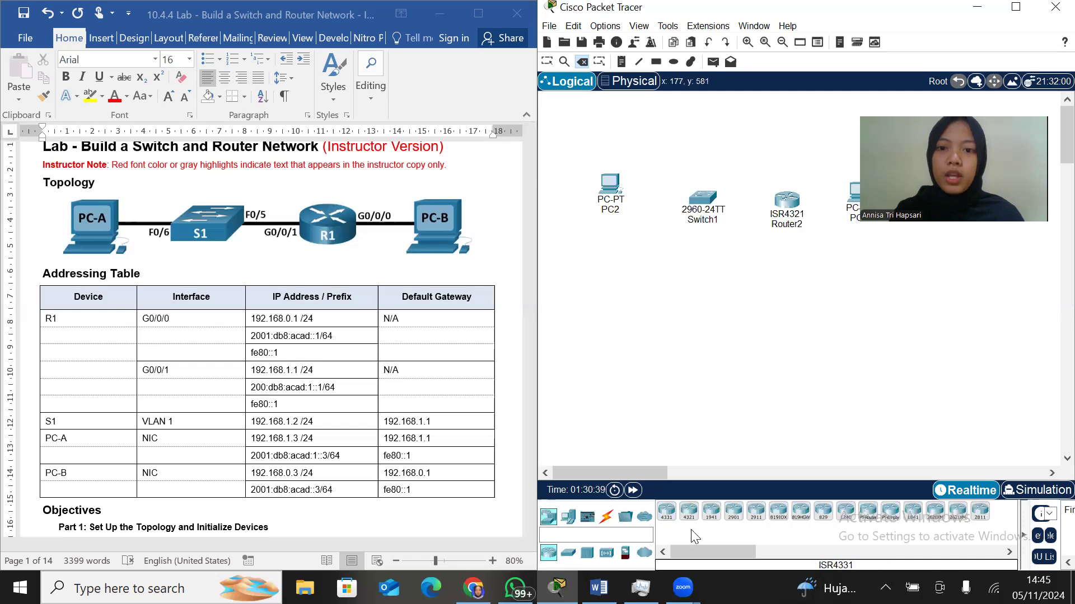
{"action": "left_click", "coordinate": [606, 516]}
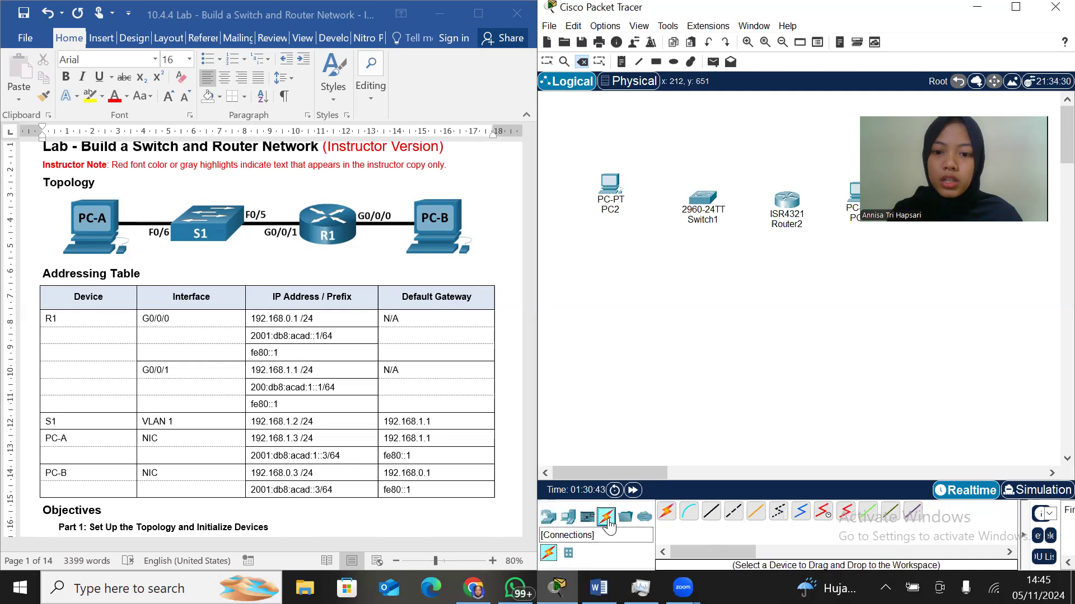
{"action": "left_click", "coordinate": [712, 513]}
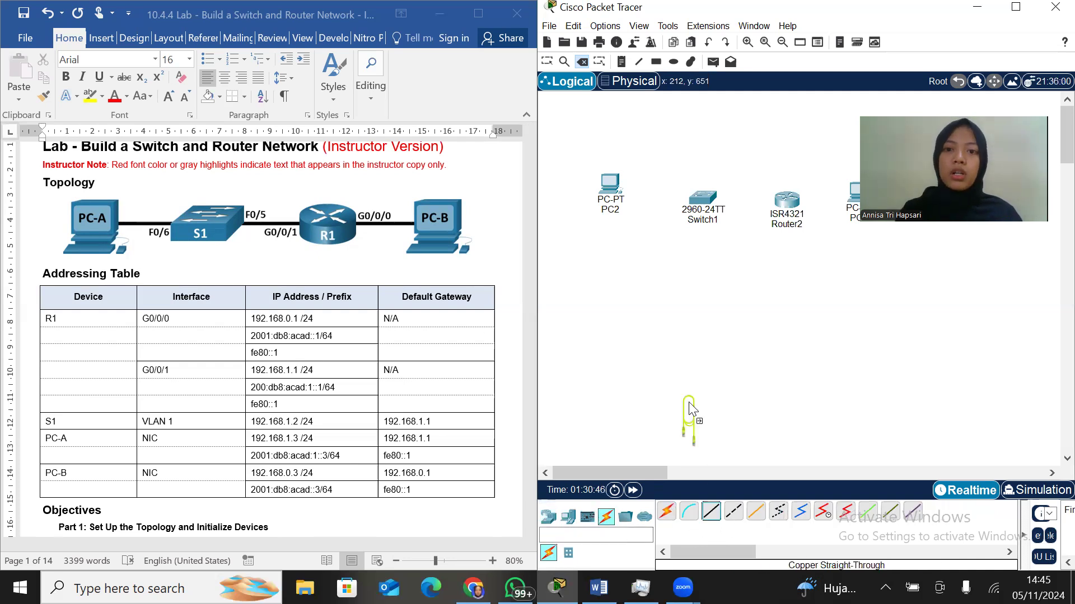
{"action": "left_click", "coordinate": [612, 177]}
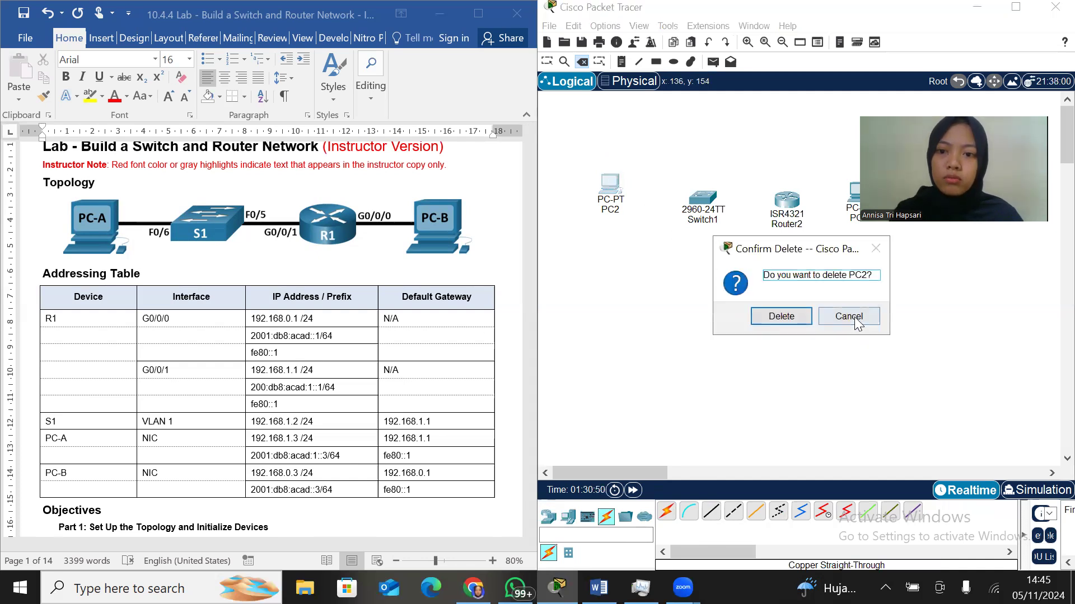
{"action": "left_click", "coordinate": [851, 317]}
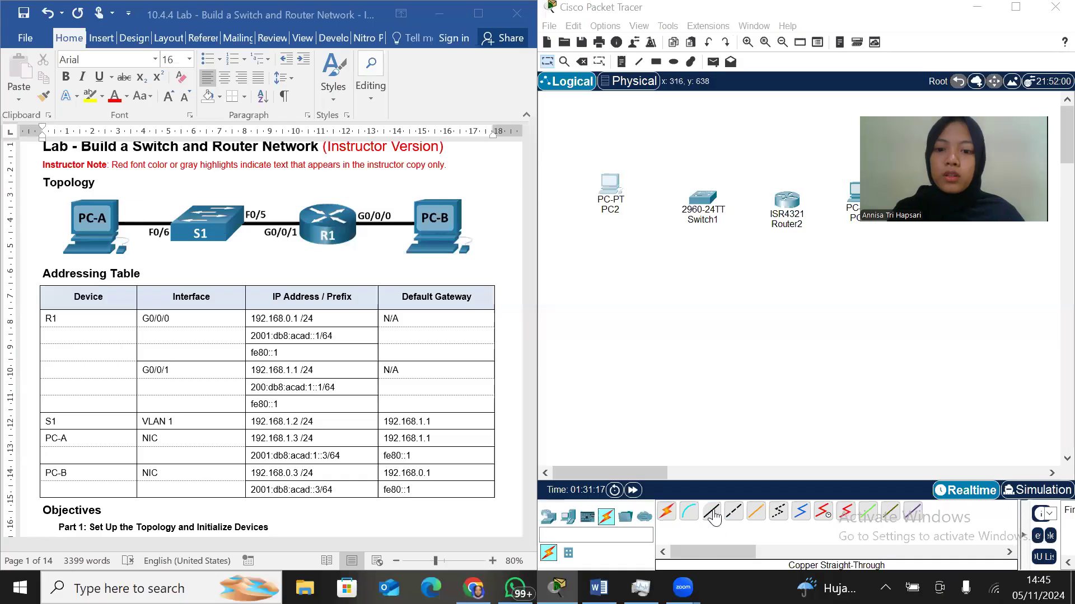
Connect PC2's FastEthernet0 to Switch1's FastEthernet0/6 with a copper straight-through cable
{"action": "left_click", "coordinate": [712, 510]}
{"action": "left_click", "coordinate": [612, 188]}
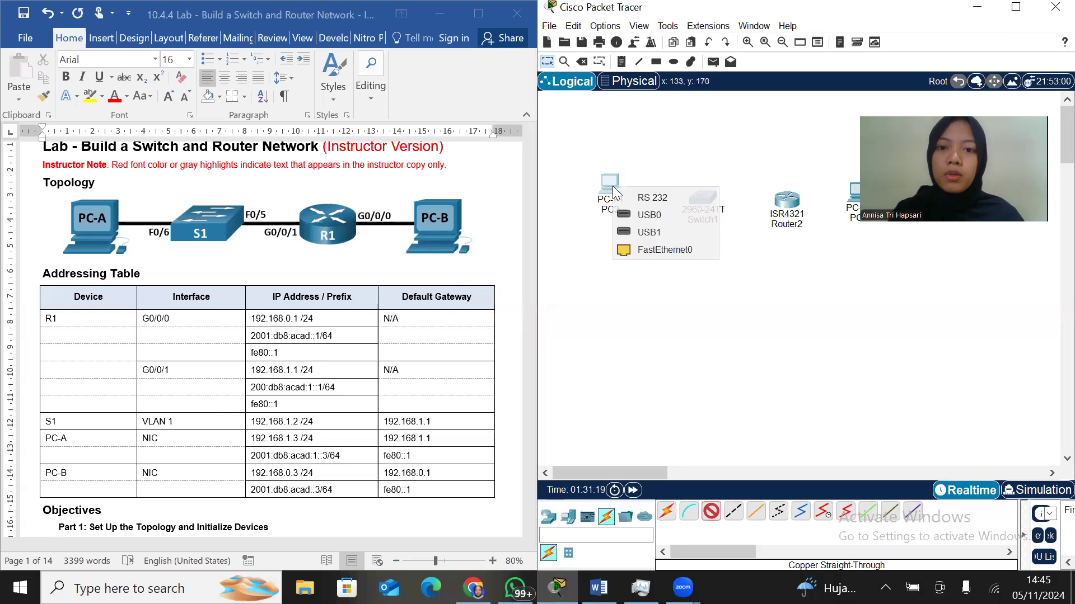
{"action": "left_click", "coordinate": [665, 249]}
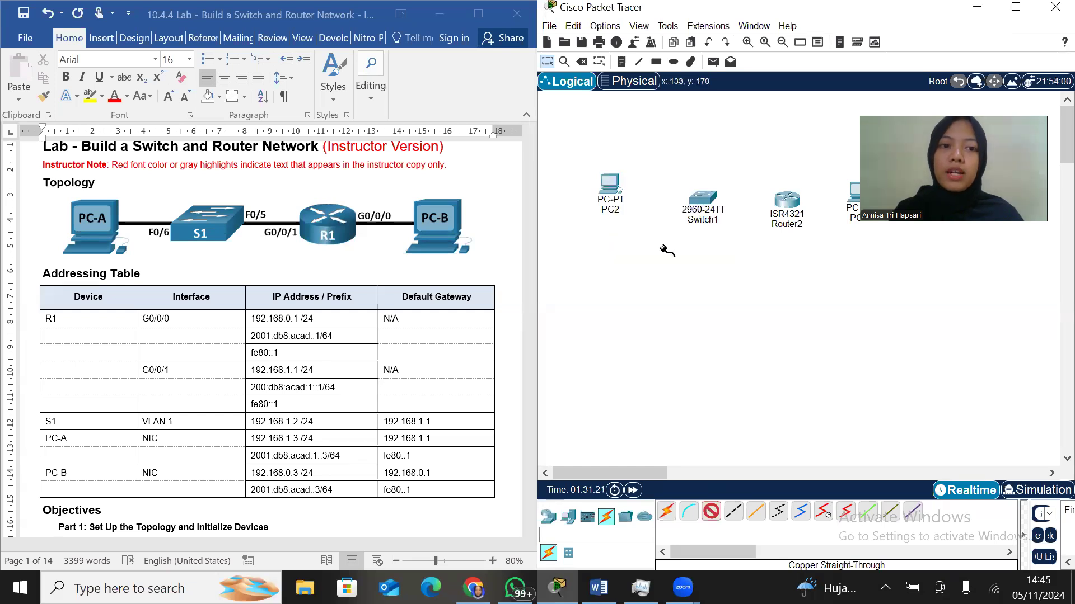
{"action": "left_click", "coordinate": [704, 203]}
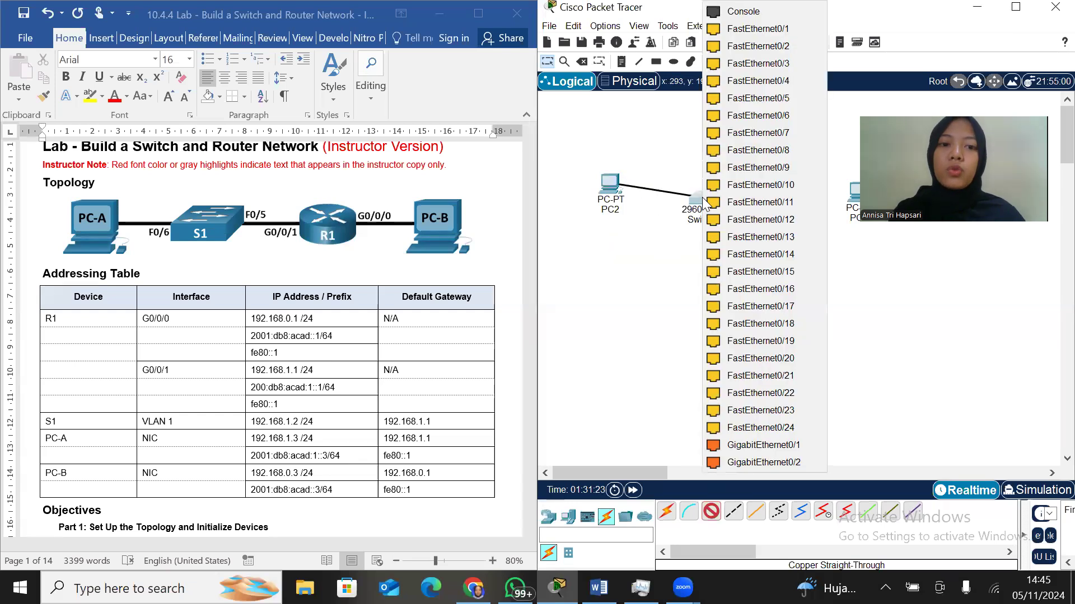
{"action": "left_click", "coordinate": [766, 113]}
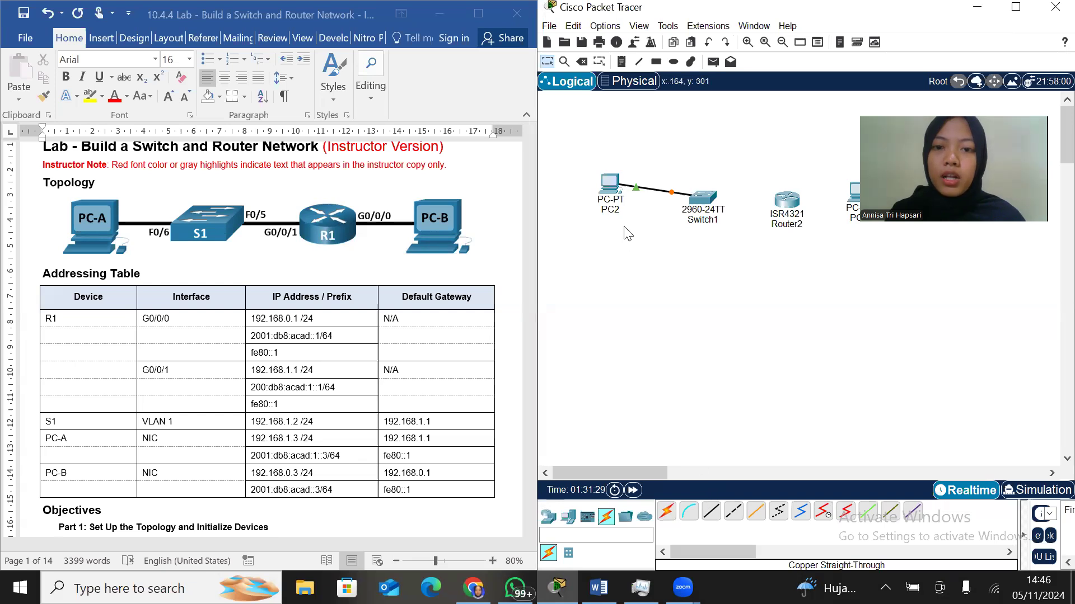
Rearrange both PCs, the switch and the router into one widely spaced horizontal row lower in the workspace
{"action": "left_click_drag", "start_coordinate": [619, 188], "coordinate": [595, 278]}
{"action": "left_click_drag", "start_coordinate": [691, 197], "coordinate": [708, 277]}
{"action": "left_click_drag", "start_coordinate": [783, 229], "coordinate": [837, 283]}
{"action": "left_click_drag", "start_coordinate": [855, 190], "coordinate": [956, 270]}
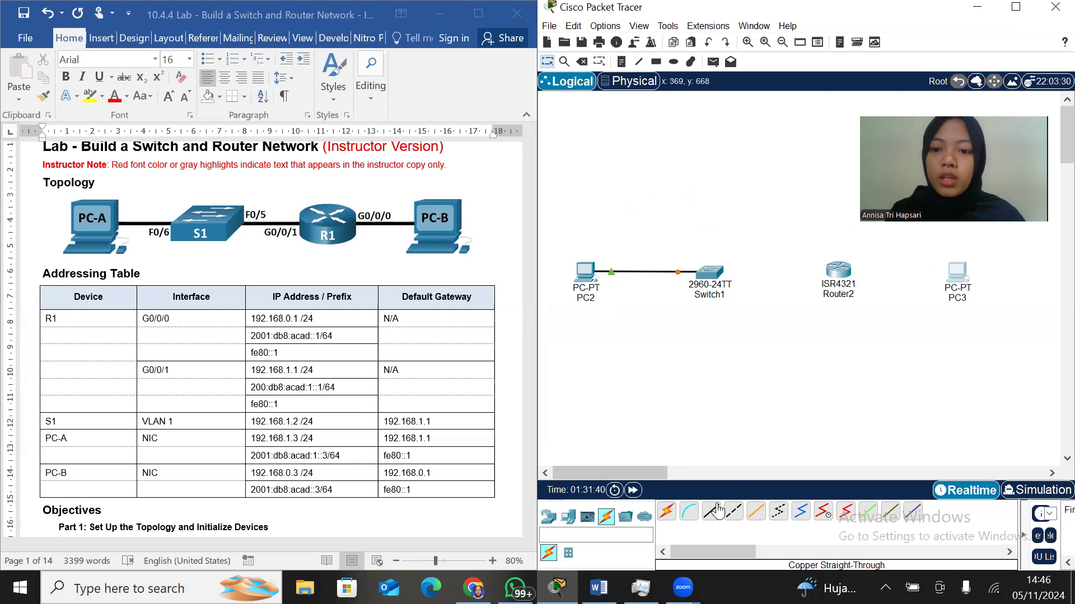
Cable Switch1's FastEthernet0/5 to Router2's GigabitEthernet0/0/1 with a copper straight-through connection
{"action": "left_click", "coordinate": [707, 272]}
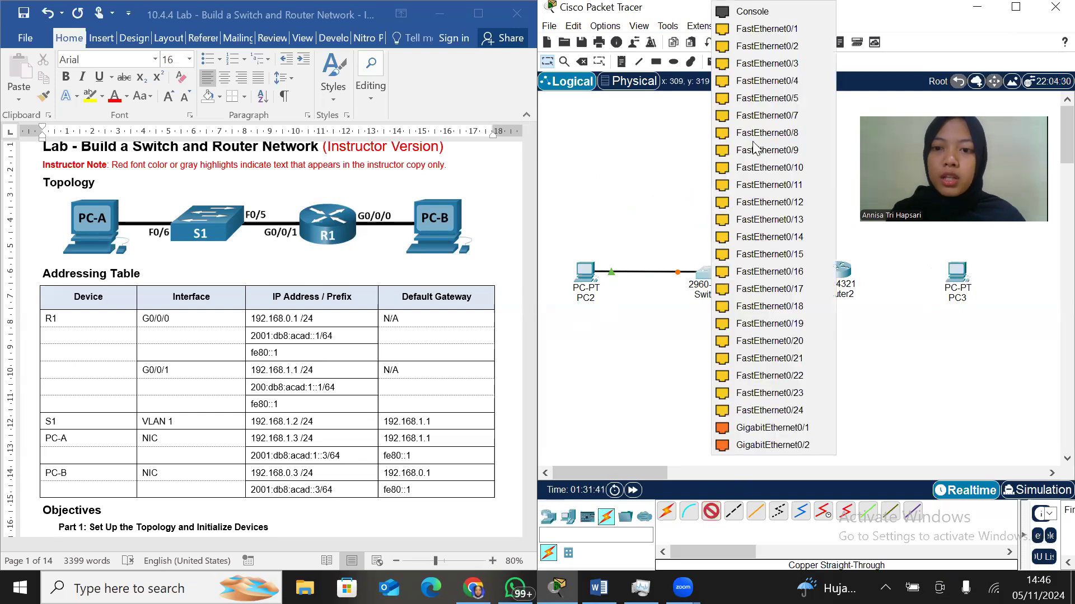
{"action": "left_click", "coordinate": [768, 97]}
{"action": "left_click", "coordinate": [840, 273]}
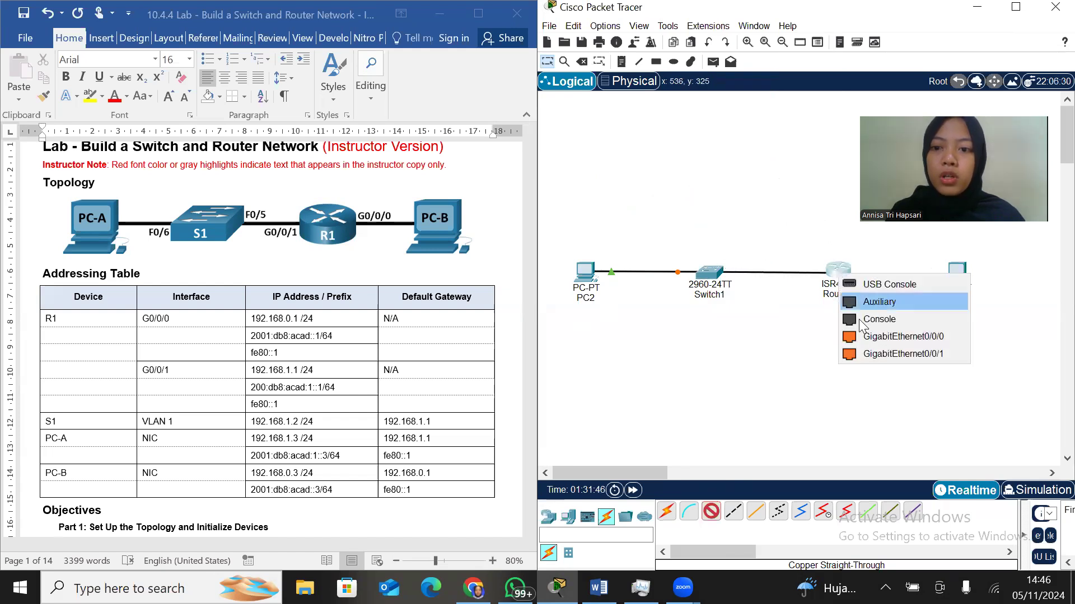
{"action": "left_click", "coordinate": [874, 353]}
Cable Router2's GigabitEthernet0/0/0 to PC3's FastEthernet0 with a copper straight-through connection
{"action": "left_click", "coordinate": [715, 518]}
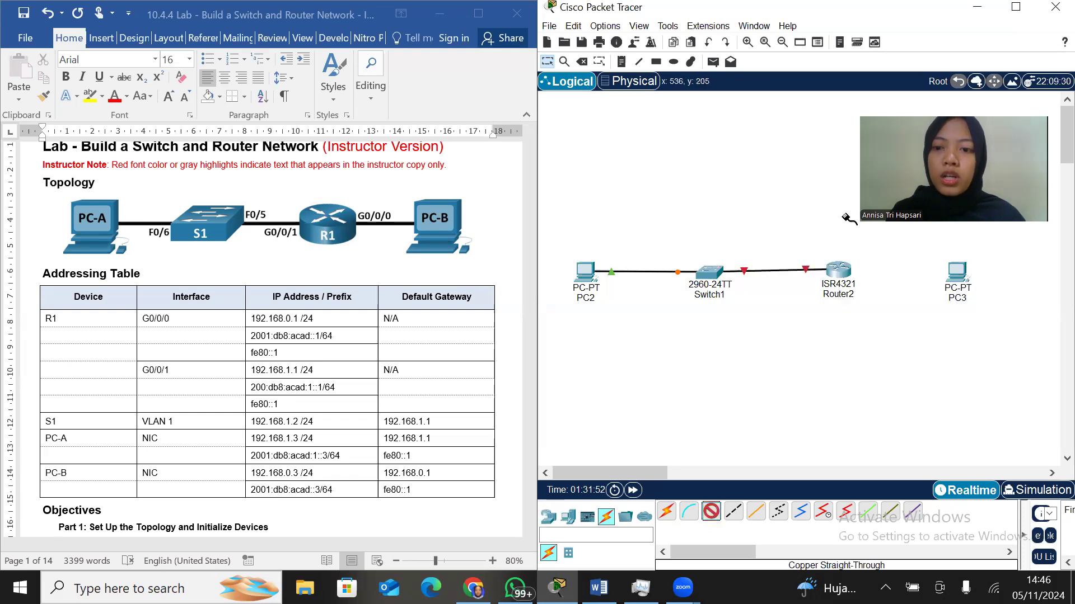
{"action": "left_click", "coordinate": [839, 269]}
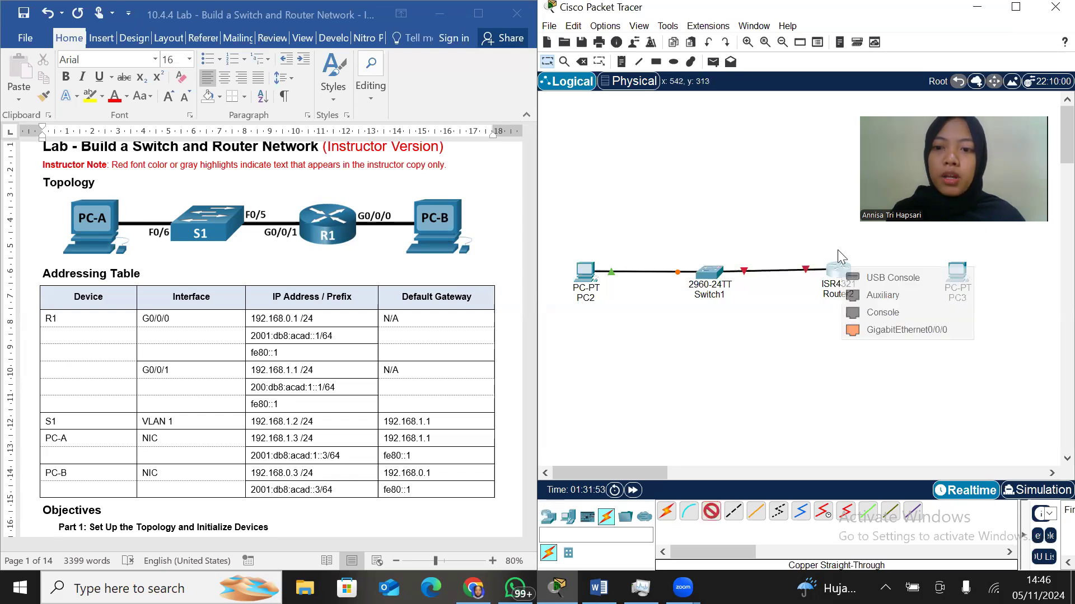
{"action": "left_click", "coordinate": [888, 331]}
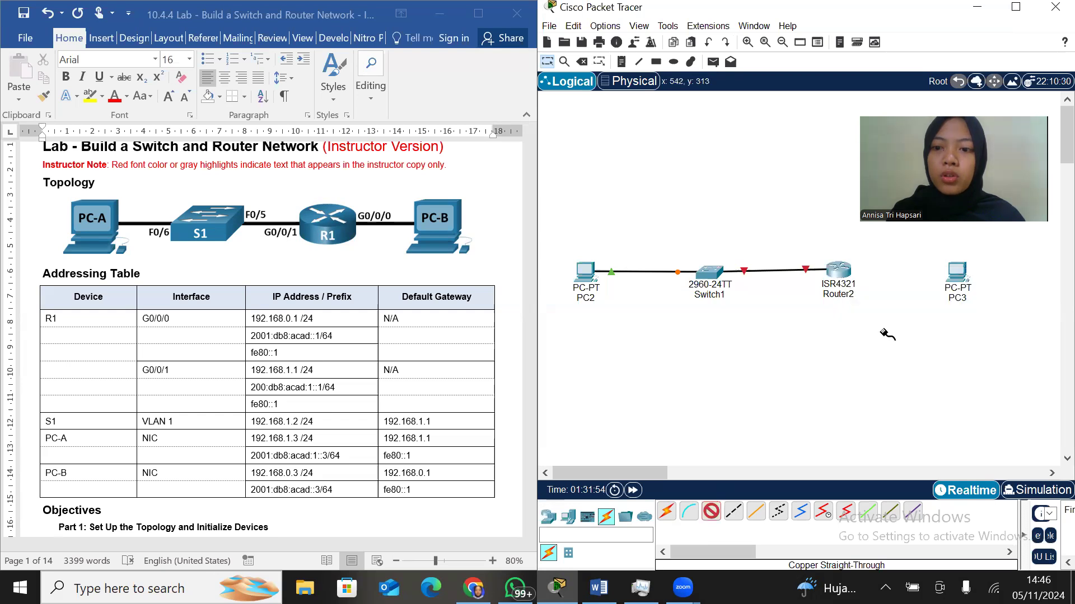
{"action": "left_click", "coordinate": [959, 272]}
{"action": "left_click", "coordinate": [967, 333]}
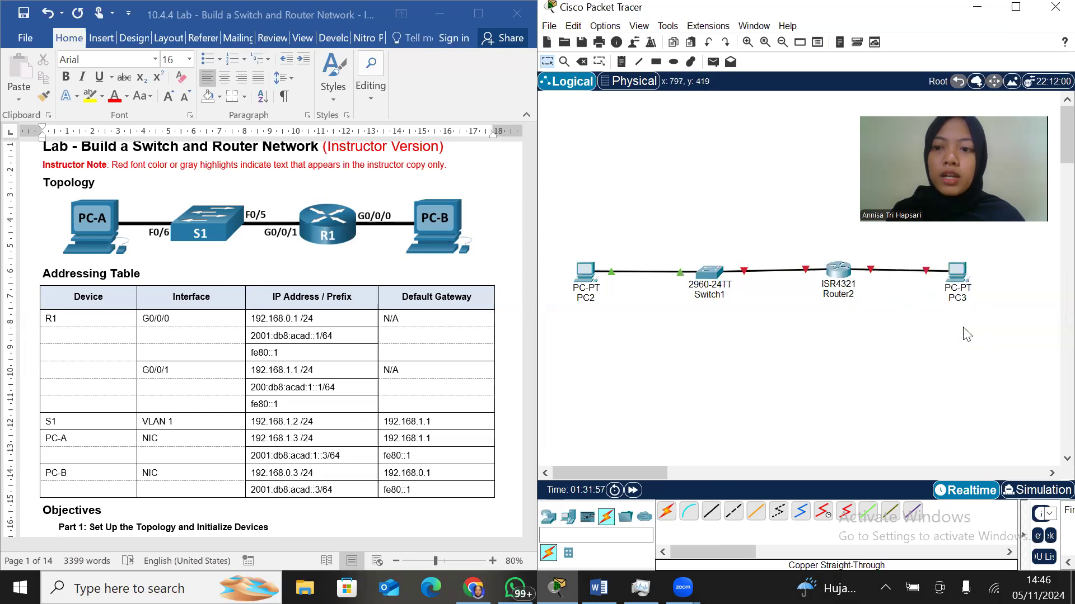
Rename PC2 as PC-A and the switch as S1
{"action": "left_click", "coordinate": [590, 298]}
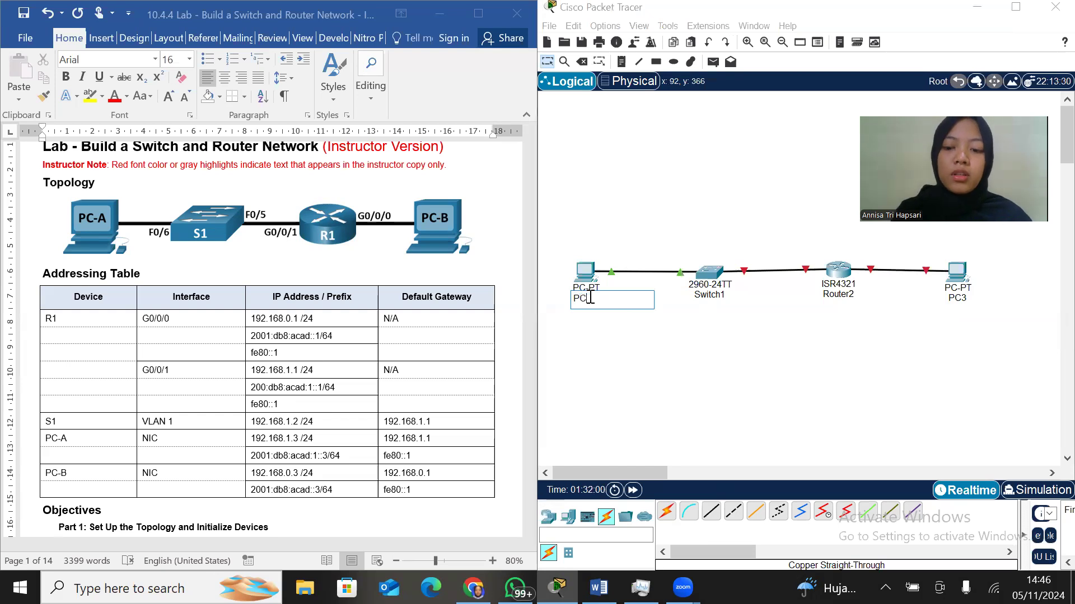
{"action": "key", "text": "Return"}
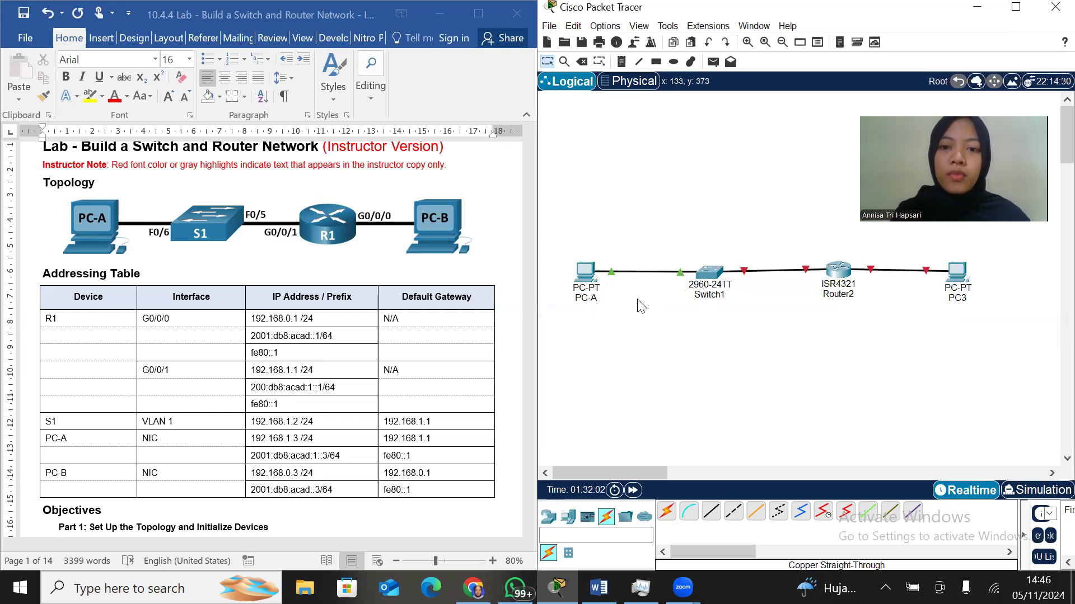
{"action": "left_click", "coordinate": [703, 300]}
{"action": "type", "text": "S"}
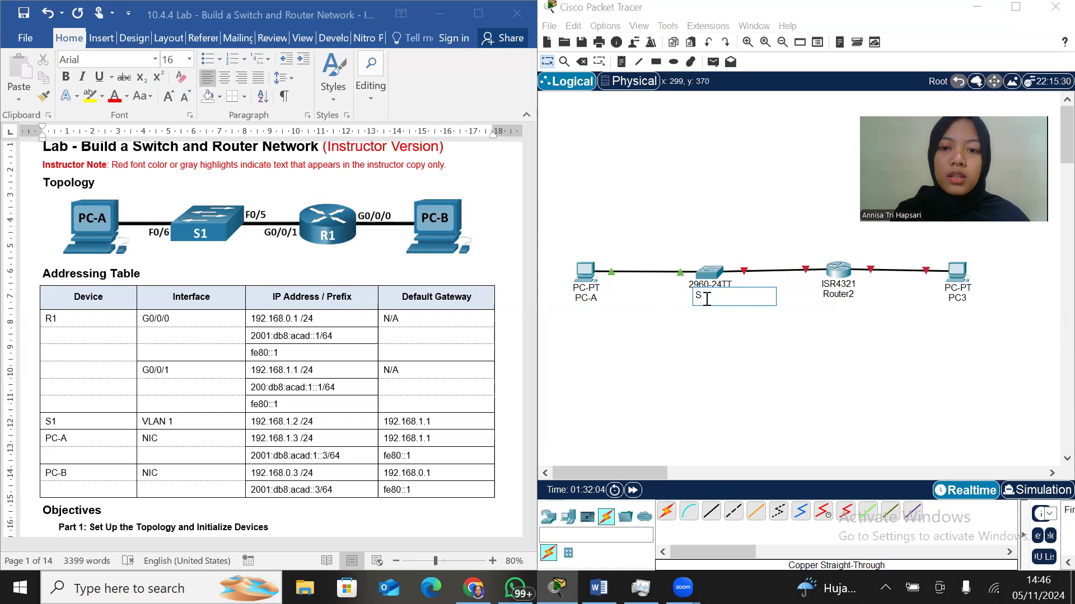
{"action": "type", "text": "1"}
{"action": "key", "text": "Return"}
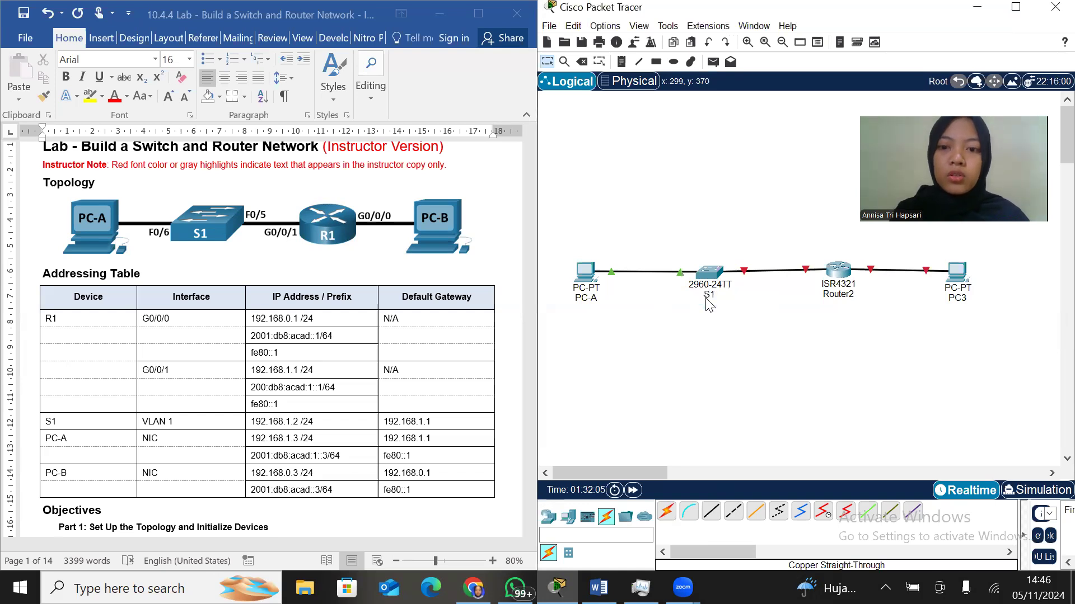
Rename the router as R1 and PC3 as PC-B, levelling the router with the rest of the row
{"action": "left_click", "coordinate": [834, 296]}
{"action": "type", "text": "R1"}
{"action": "key", "text": "Return"}
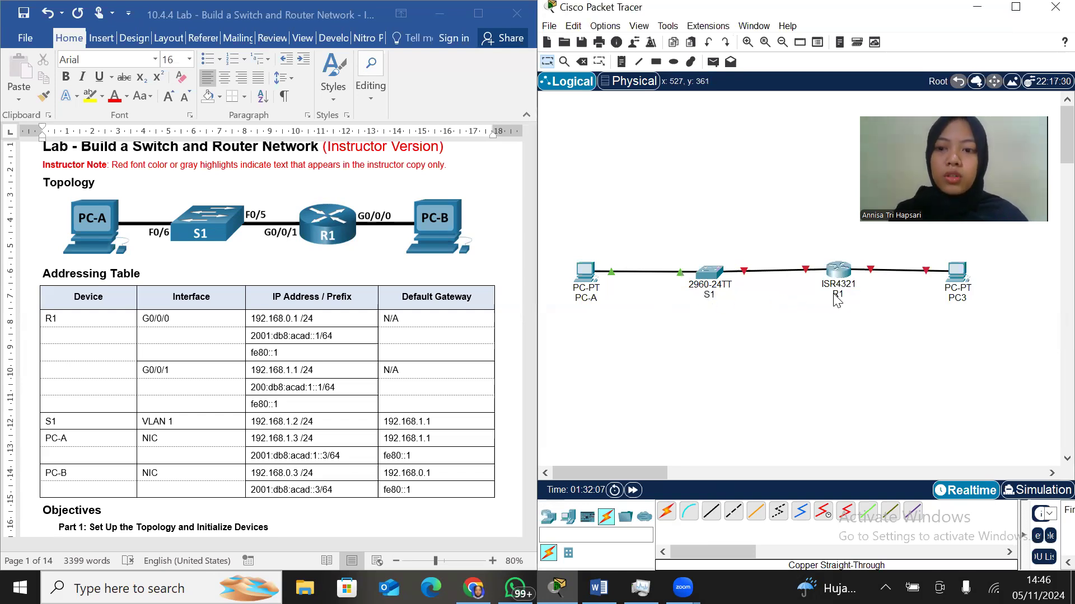
{"action": "left_click", "coordinate": [950, 298]}
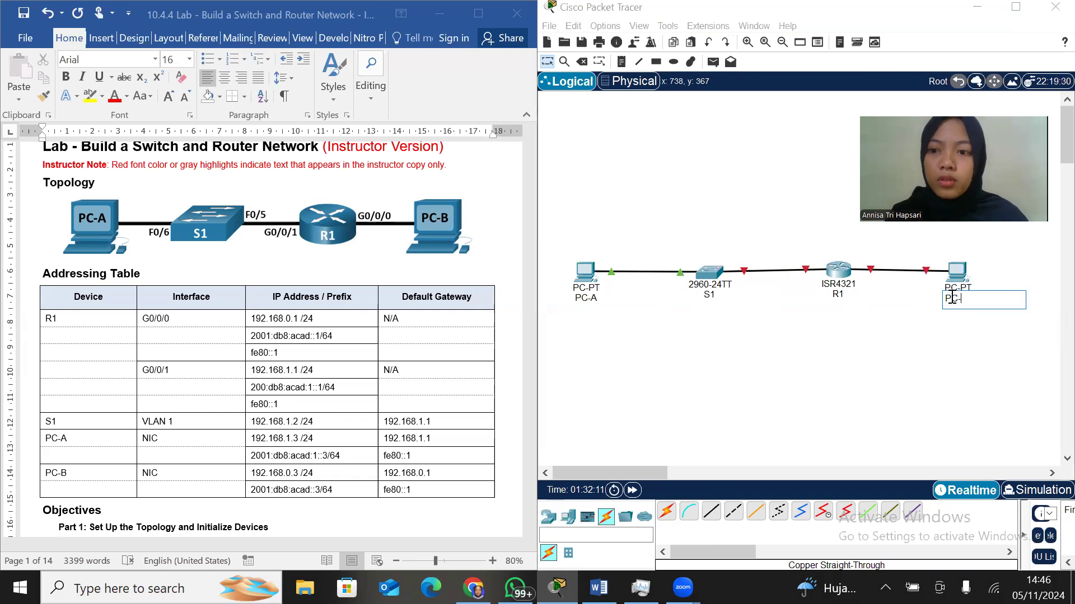
{"action": "type", "text": "PC-B"}
{"action": "key", "text": "Return"}
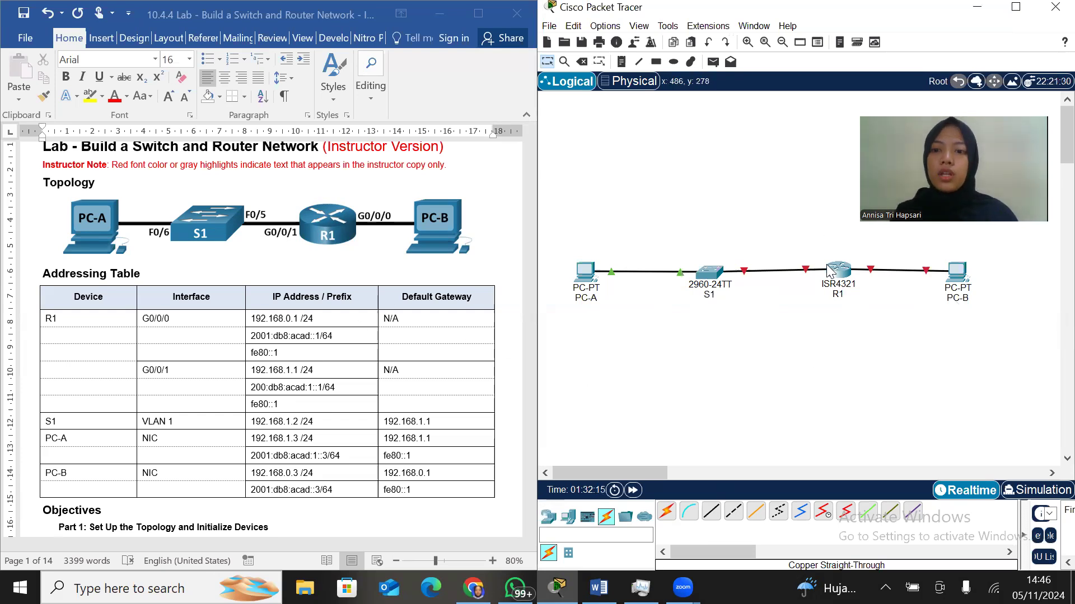
{"action": "left_click_drag", "start_coordinate": [837, 272], "coordinate": [838, 276]}
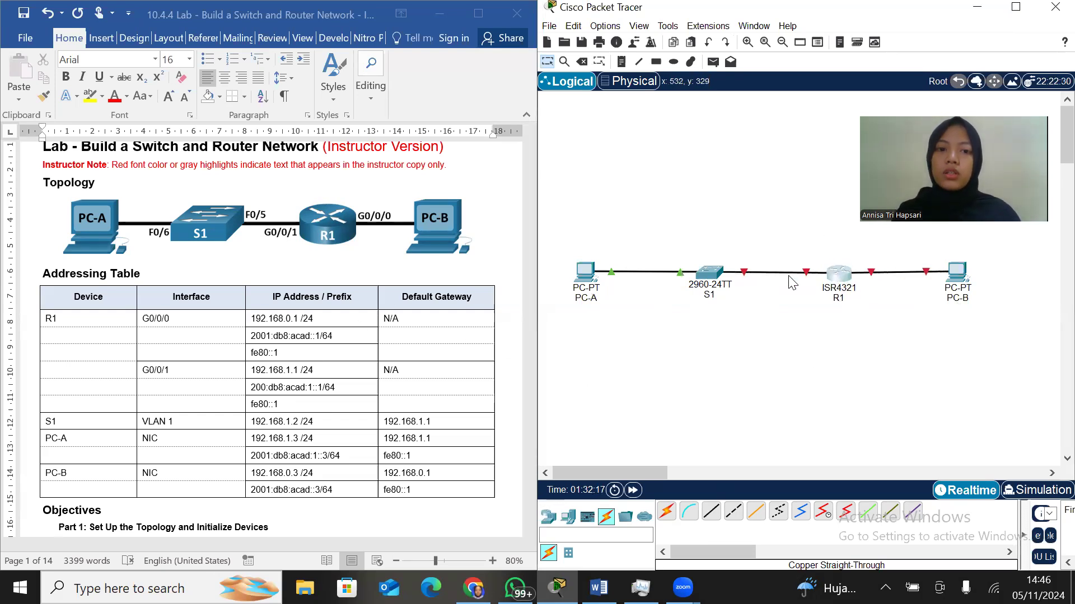
Read the lab's Part 1 cabling and power-on instructions and inspect PC-A's physical device view
{"action": "scroll", "coordinate": [231, 383], "scroll_direction": "down", "scroll_amount": 20}
{"action": "scroll", "coordinate": [231, 383], "scroll_direction": "down", "scroll_amount": 12}
{"action": "scroll", "coordinate": [230, 381], "scroll_direction": "down", "scroll_amount": 5}
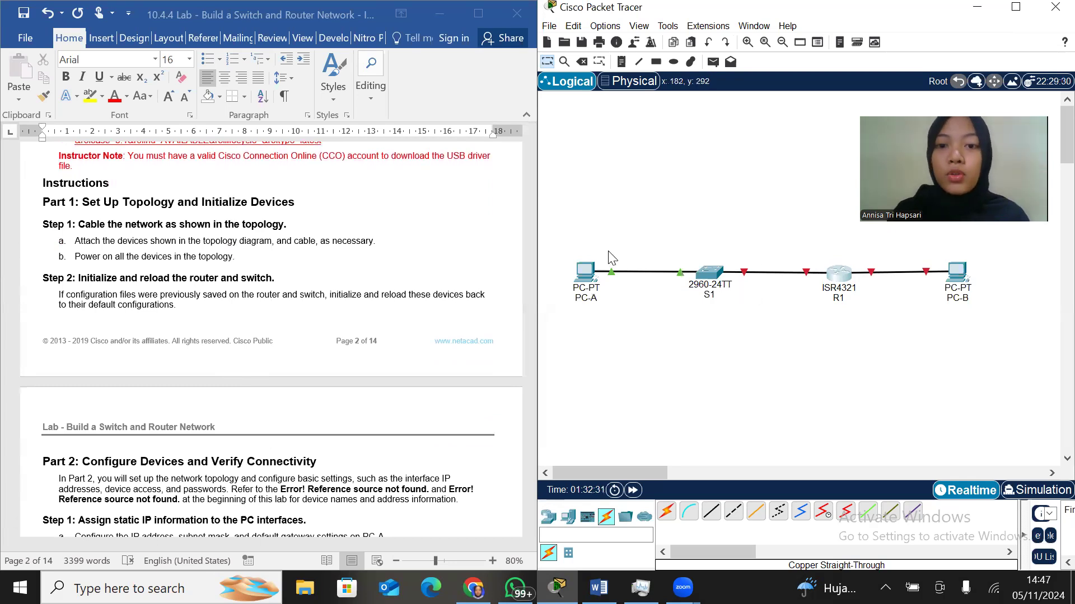
{"action": "left_click", "coordinate": [583, 269]}
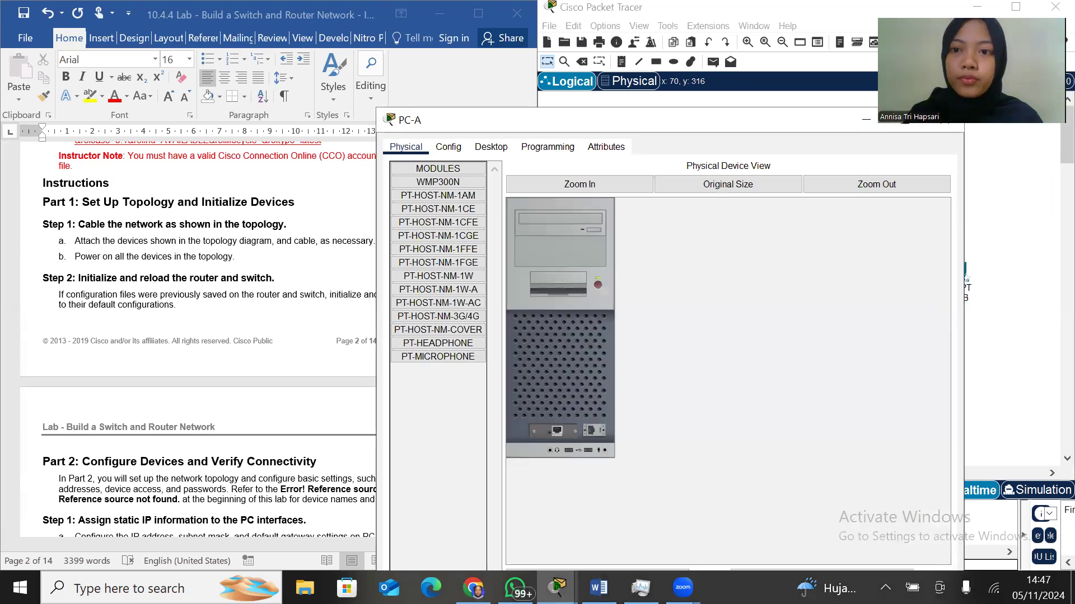
{"action": "left_click_drag", "start_coordinate": [772, 121], "coordinate": [771, 164]}
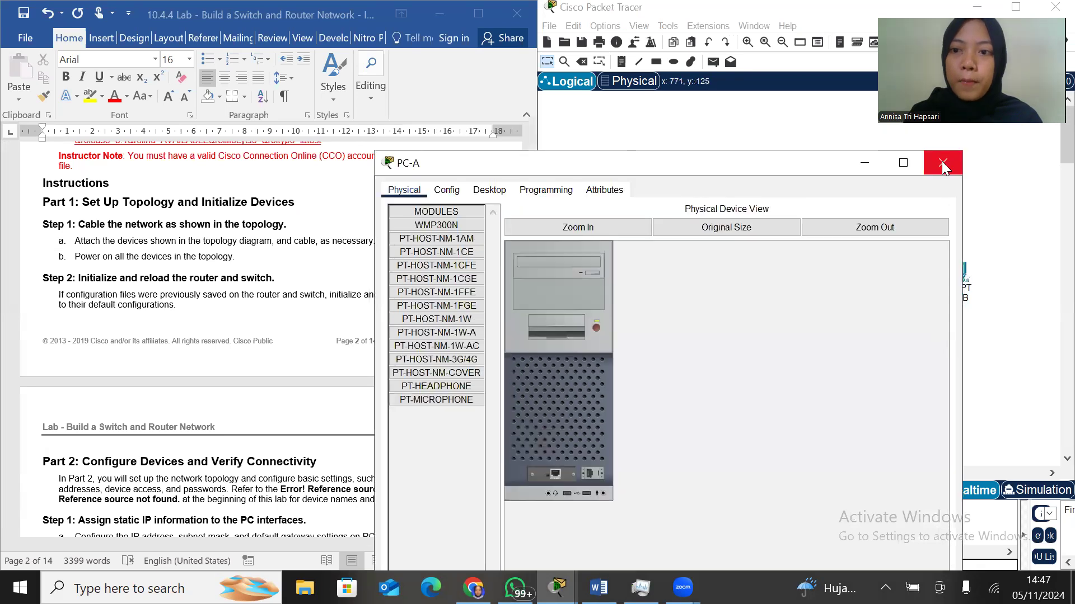
Inspect the physical device views of R1 and PC-B and read the lab's Part 2 instructions on assigning static IP information
{"action": "left_click", "coordinate": [941, 162]}
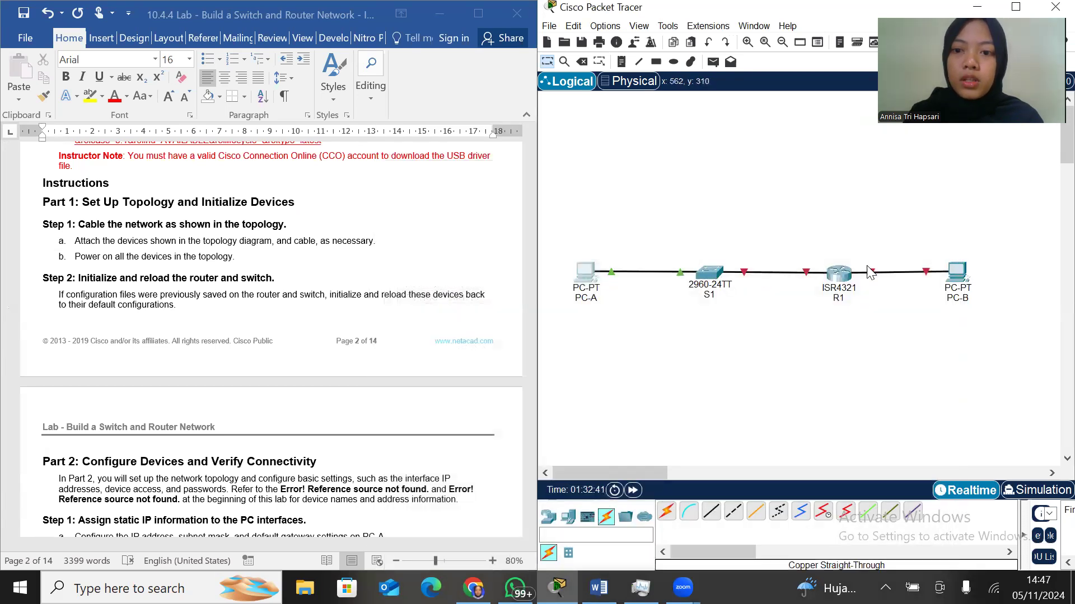
{"action": "left_click", "coordinate": [838, 274]}
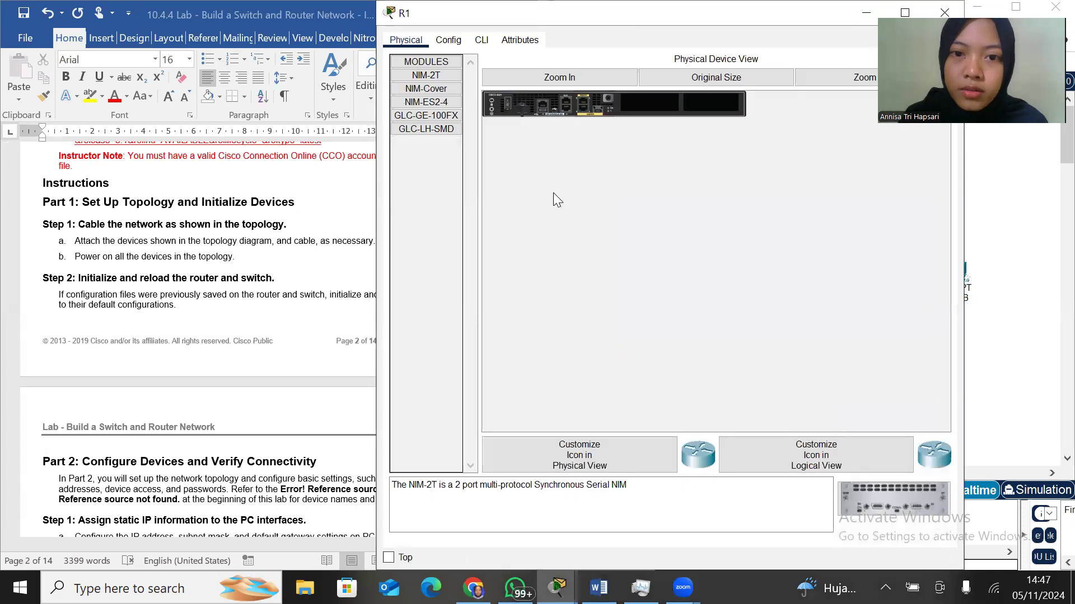
{"action": "left_click", "coordinate": [567, 82]}
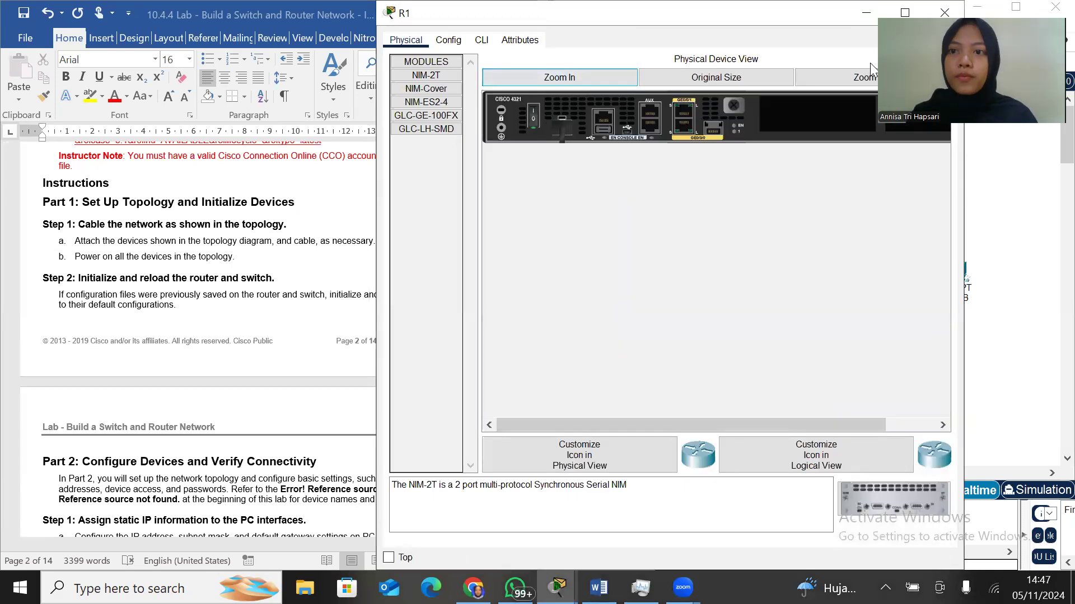
{"action": "left_click", "coordinate": [943, 14]}
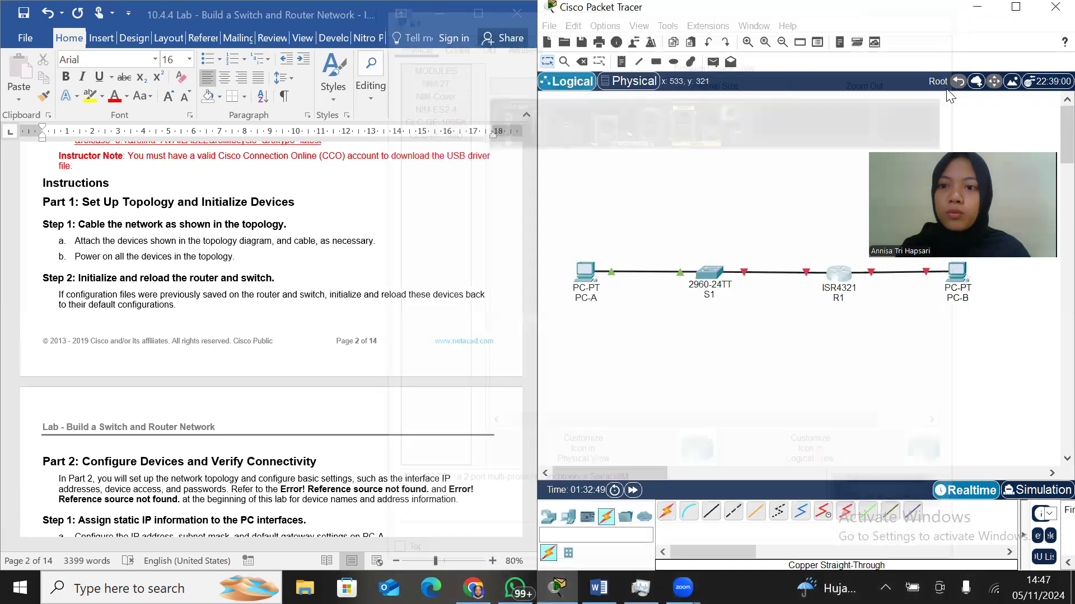
{"action": "left_click", "coordinate": [957, 275]}
{"action": "left_click", "coordinate": [944, 16]}
{"action": "scroll", "coordinate": [342, 375], "scroll_direction": "down", "scroll_amount": 3}
{"action": "scroll", "coordinate": [343, 381], "scroll_direction": "down", "scroll_amount": 6}
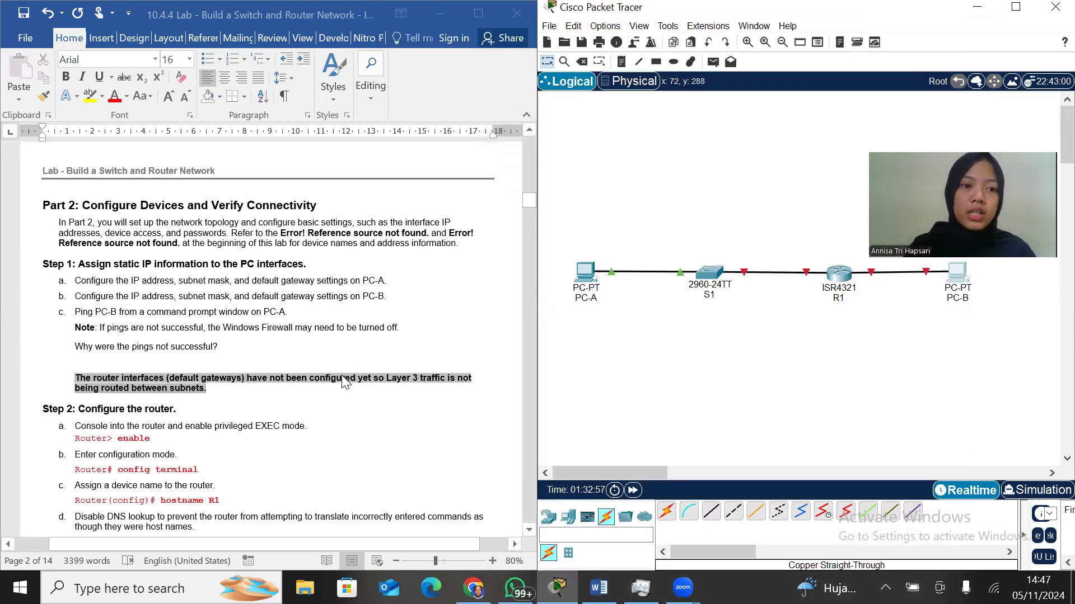
{"action": "scroll", "coordinate": [346, 382], "scroll_direction": "down", "scroll_amount": 1}
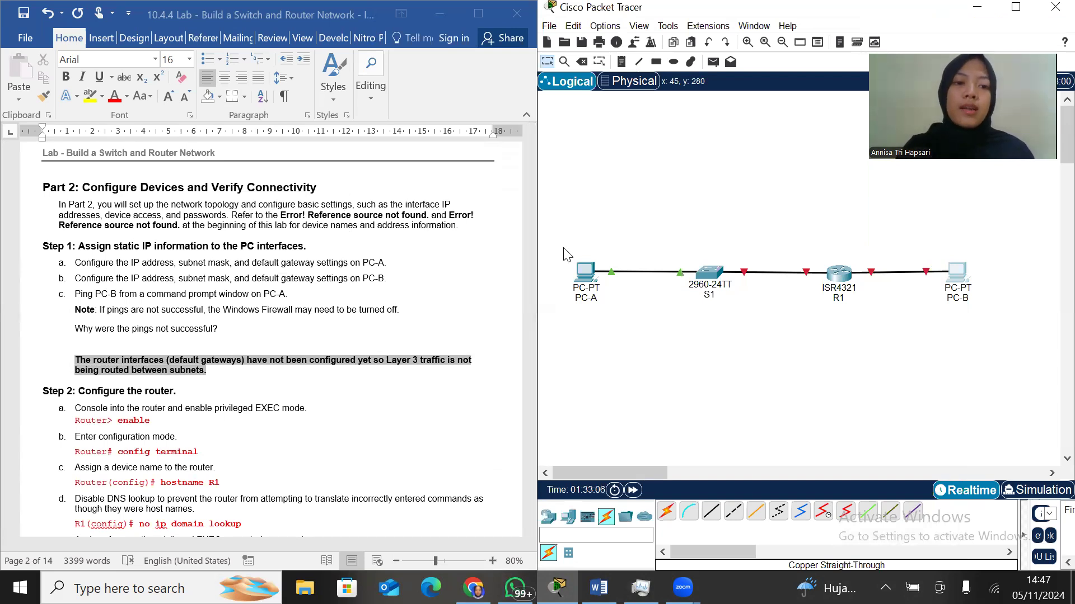
Following the lab's addressing table, set PC-A's static default gateways to 192.168.1.1 for IPv4 and fe80::1 for IPv6
{"action": "left_click", "coordinate": [592, 273]}
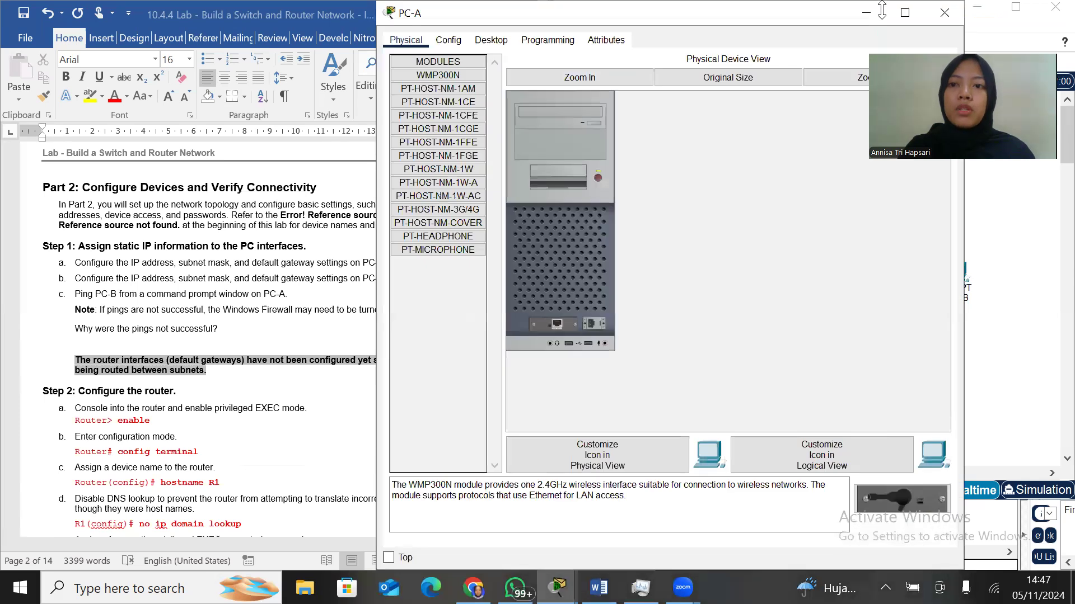
{"action": "left_click_drag", "start_coordinate": [882, 10], "coordinate": [882, 106]}
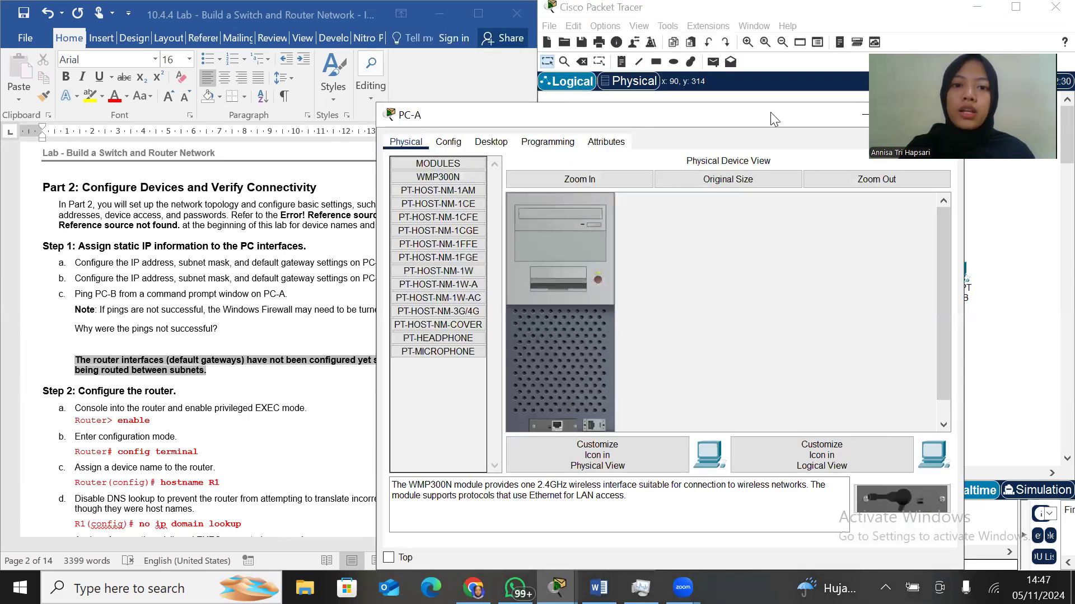
{"action": "left_click_drag", "start_coordinate": [772, 120], "coordinate": [879, 117]}
{"action": "scroll", "coordinate": [379, 340], "scroll_direction": "up", "scroll_amount": 10}
{"action": "scroll", "coordinate": [379, 340], "scroll_direction": "up", "scroll_amount": 15}
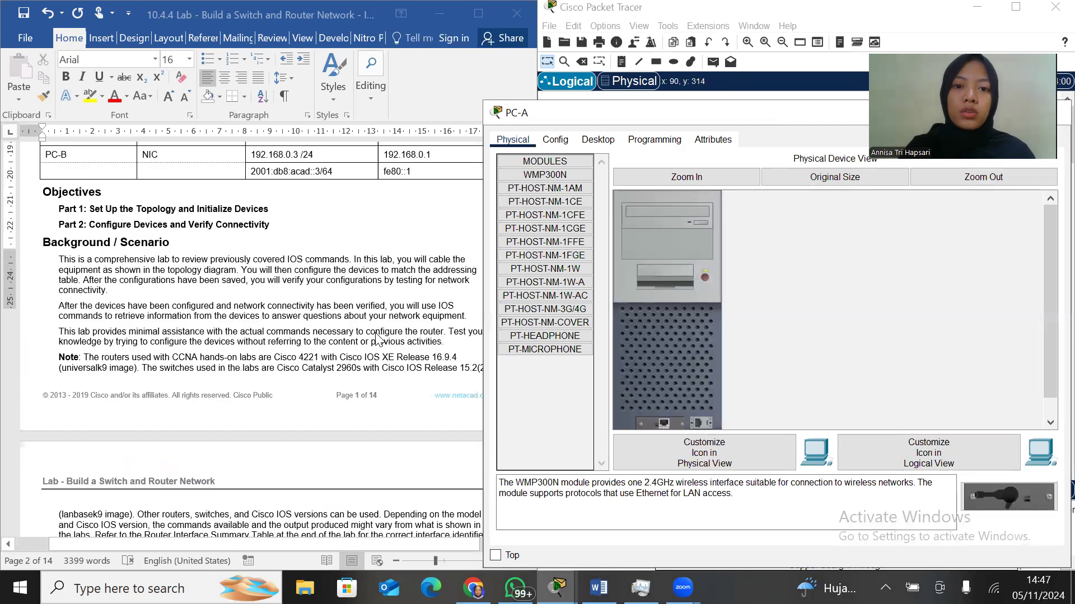
{"action": "scroll", "coordinate": [378, 340], "scroll_direction": "down", "scroll_amount": 4}
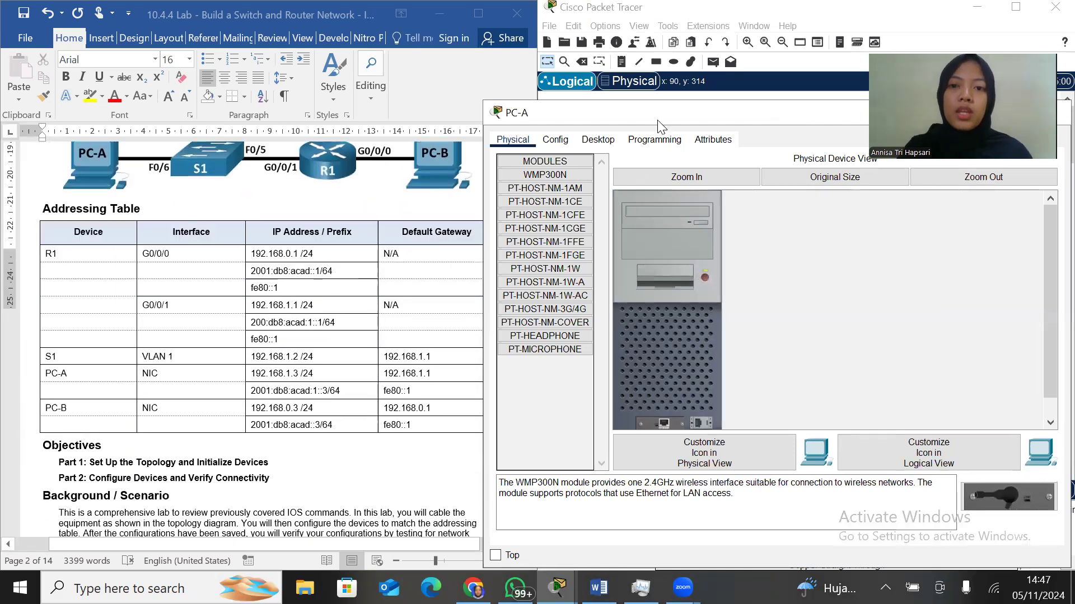
{"action": "left_click", "coordinate": [559, 139]}
{"action": "left_click", "coordinate": [724, 279]}
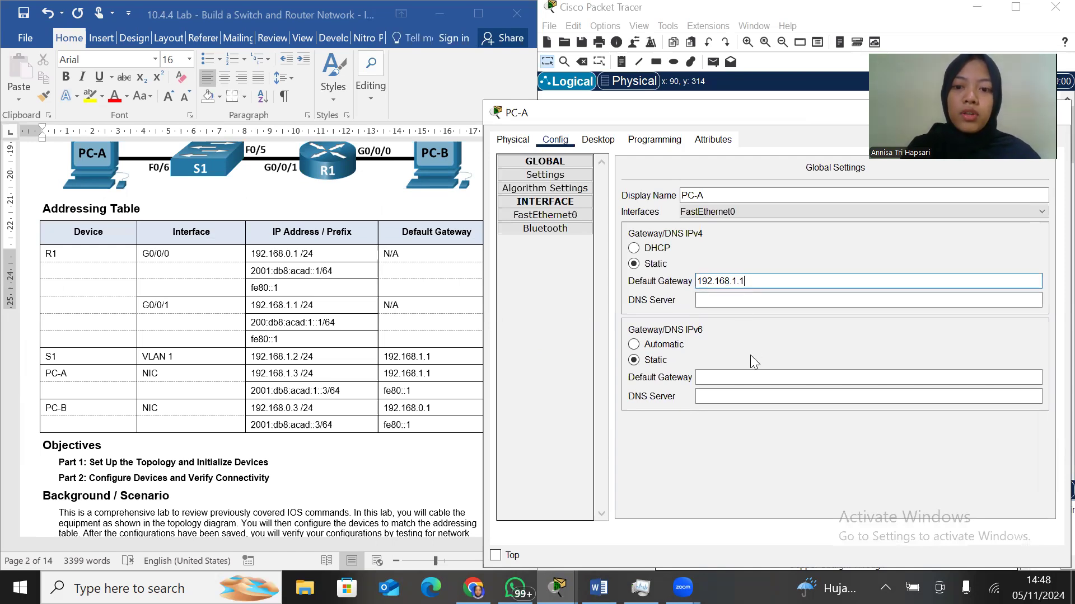
{"action": "left_click", "coordinate": [752, 377]}
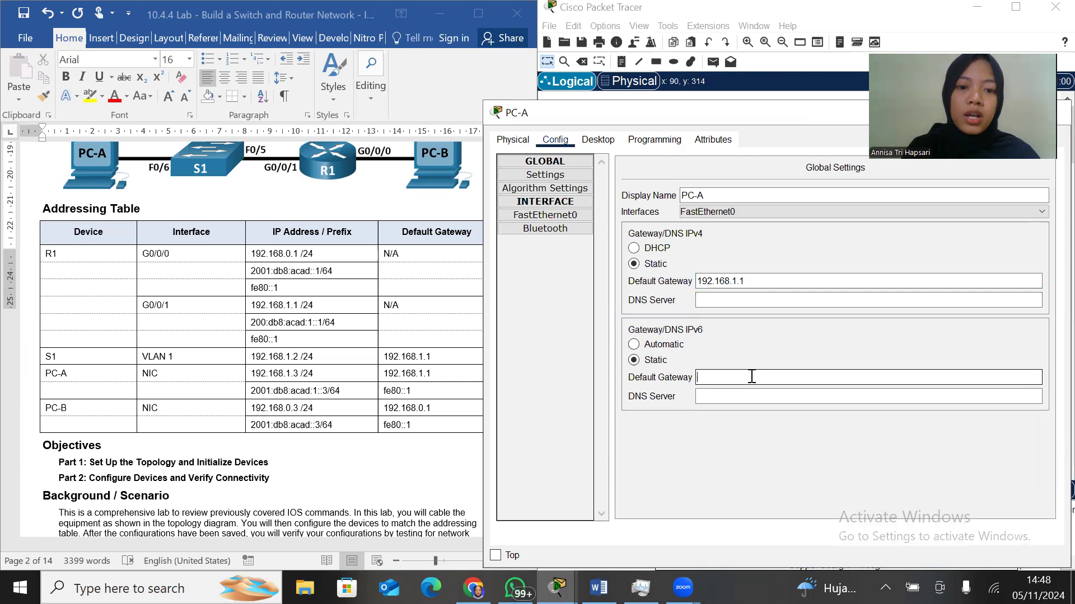
{"action": "type", "text": "fe80::1"}
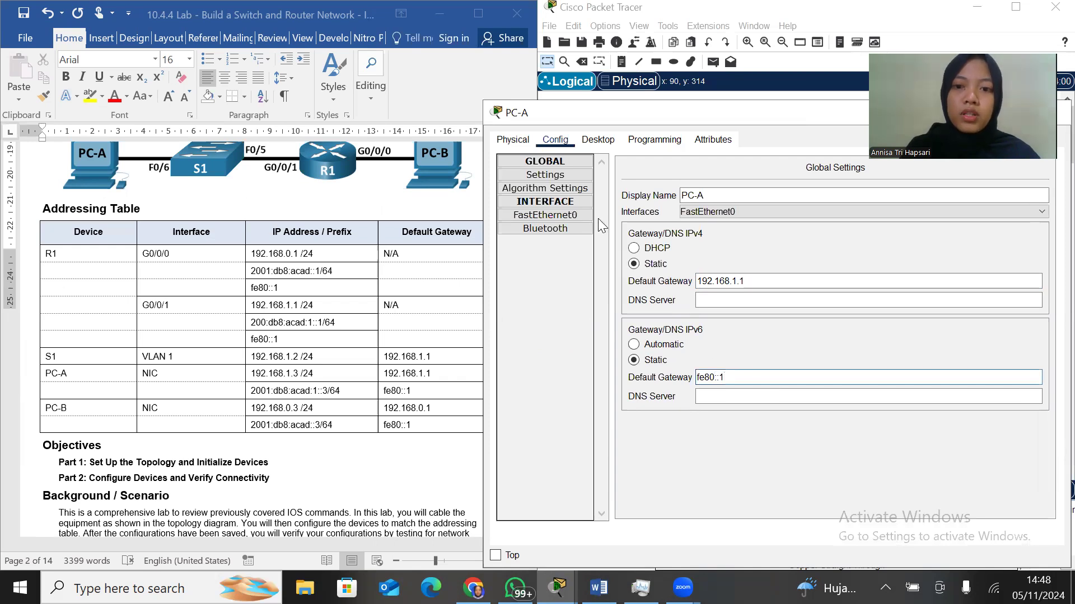
Assign PC-A's FastEthernet0 the static IPv4 address 192.168.1.3 with subnet mask 255.255.255.0
{"action": "left_click", "coordinate": [577, 218]}
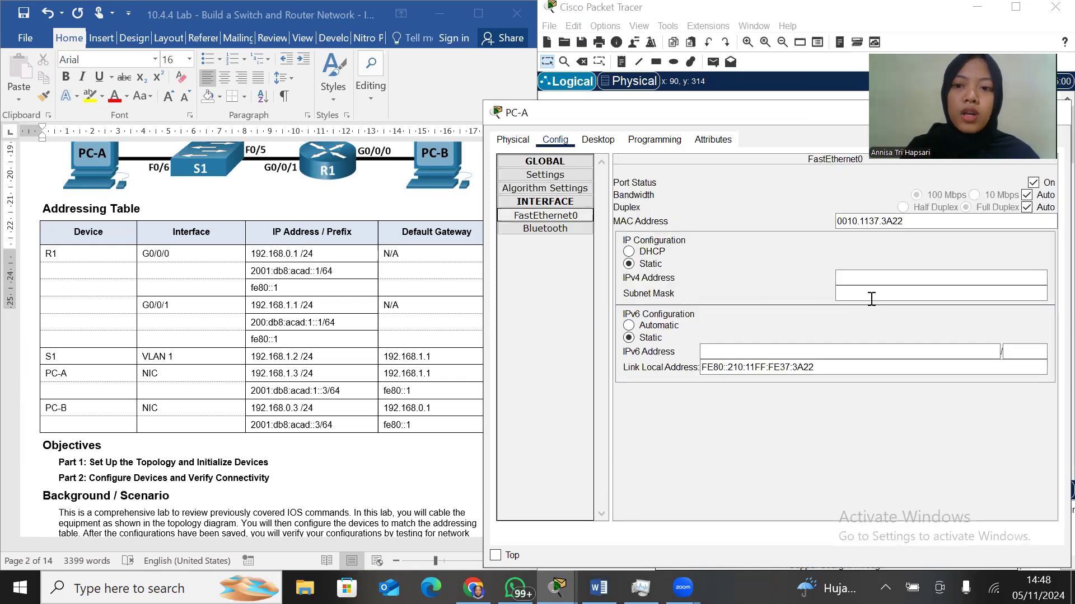
{"action": "left_click", "coordinate": [874, 277]}
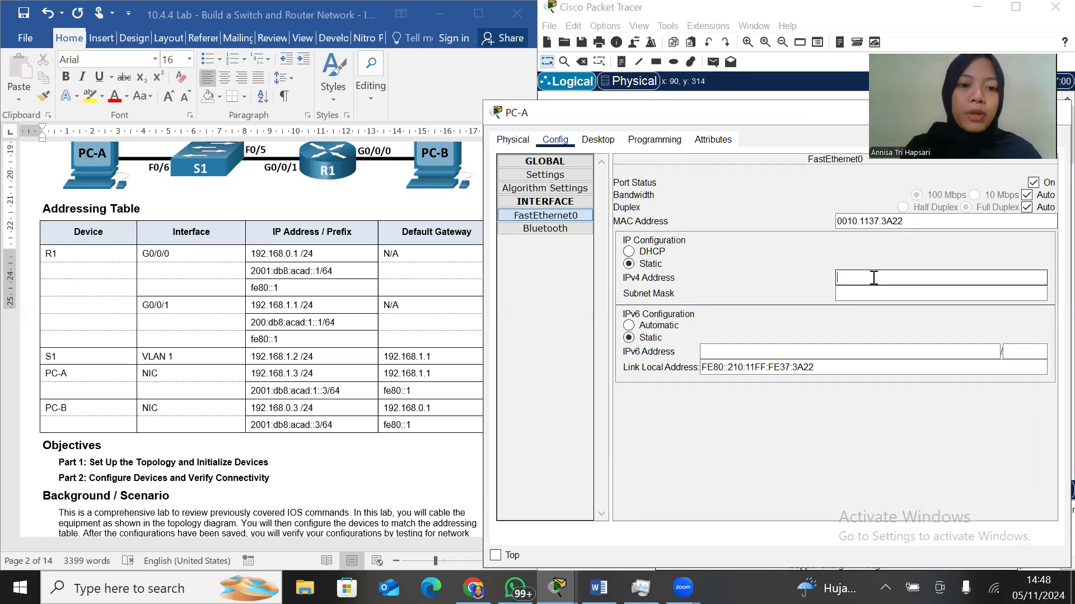
{"action": "type", "text": "192.1"}
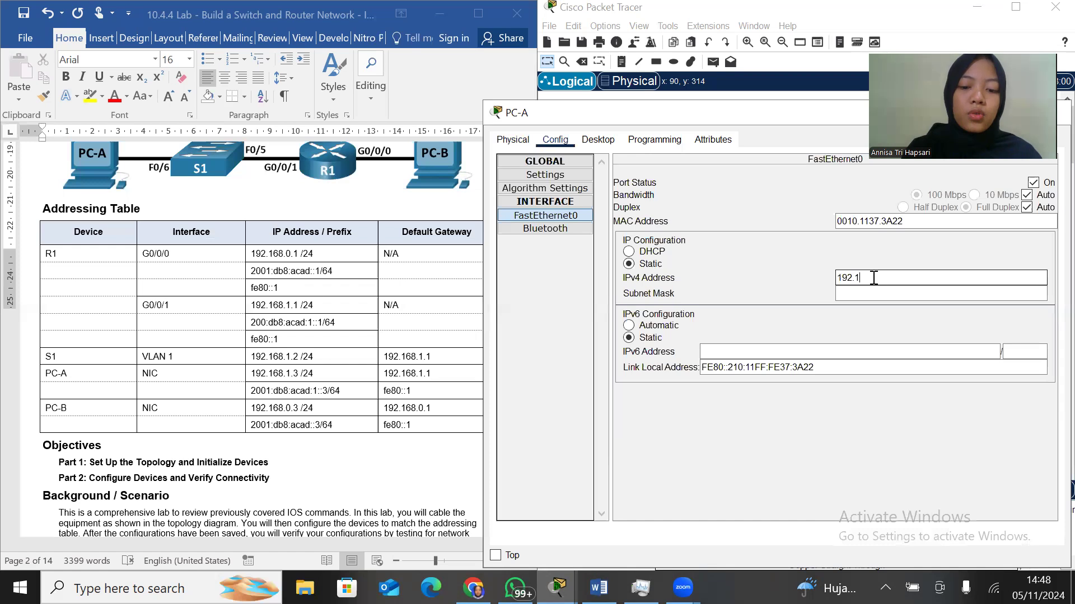
{"action": "type", "text": "68.1.3"}
{"action": "left_click", "coordinate": [928, 295]}
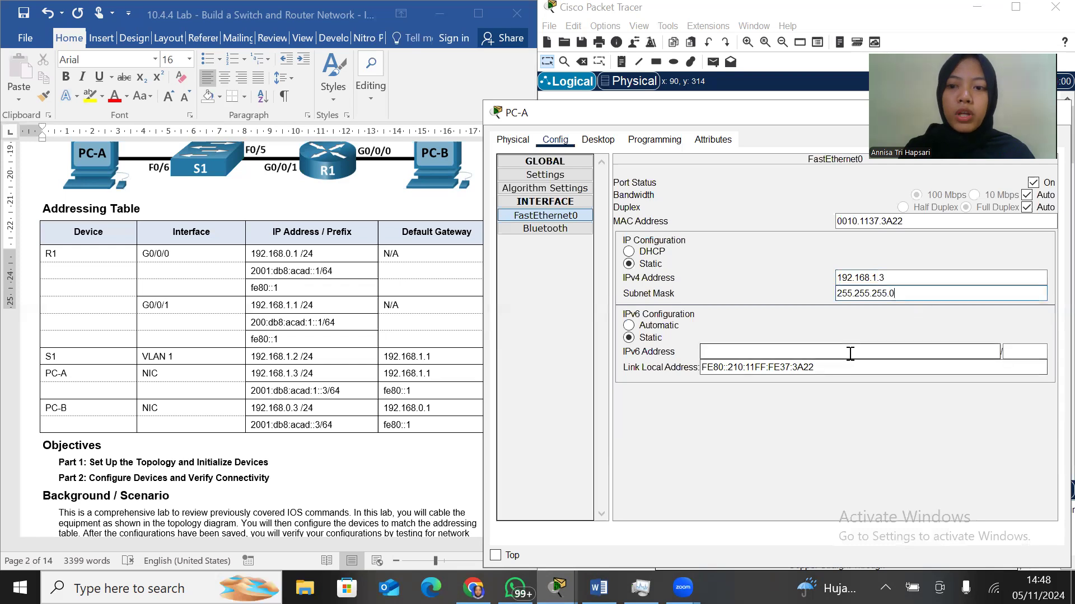
Assign PC-A's FastEthernet0 the static IPv6 address 2001:db8:acad:1::3 with prefix length 64 and close its configuration
{"action": "left_click", "coordinate": [811, 352]}
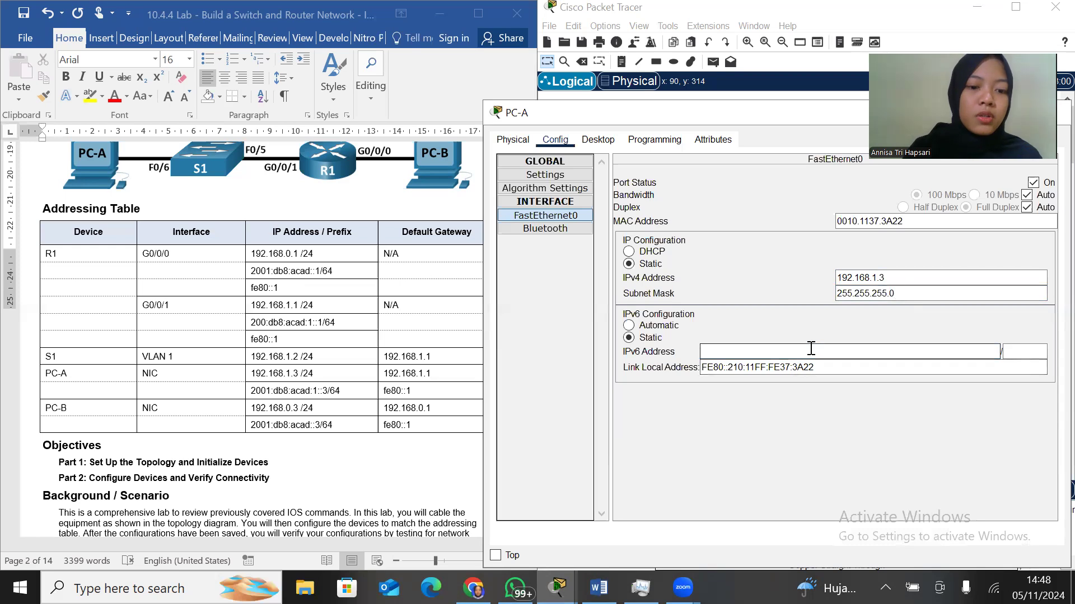
{"action": "type", "text": "2001:db"}
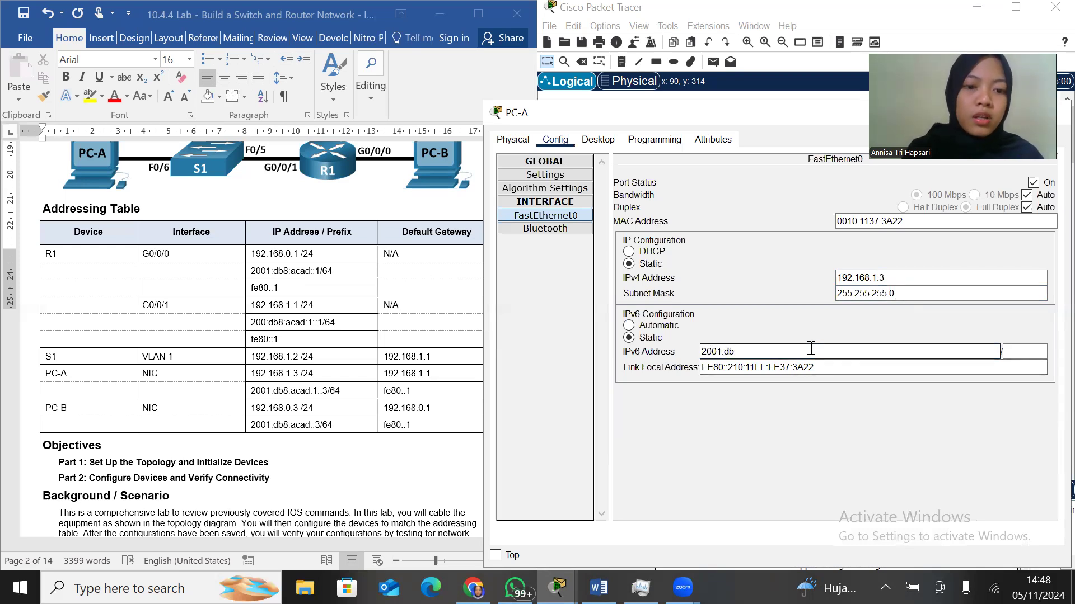
{"action": "type", "text": "8:a"}
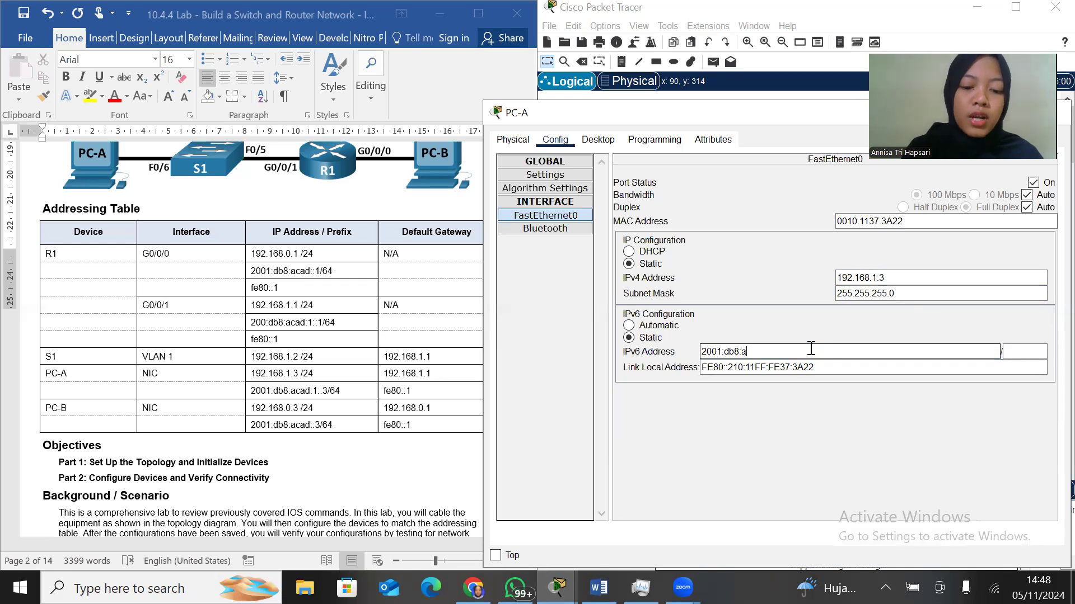
{"action": "type", "text": "cad:1::3"}
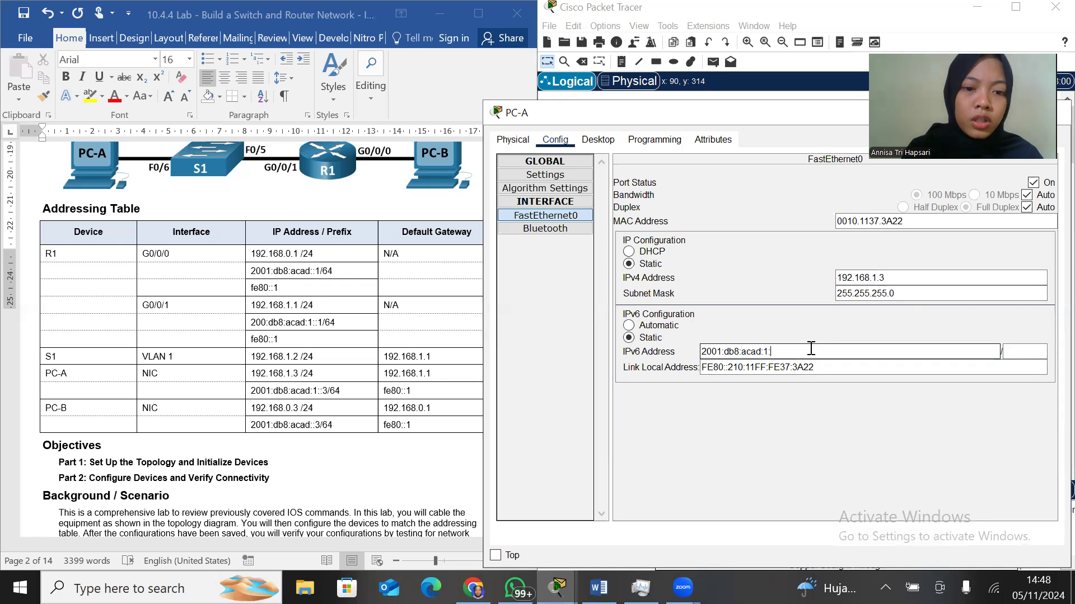
{"action": "left_click", "coordinate": [1033, 353]}
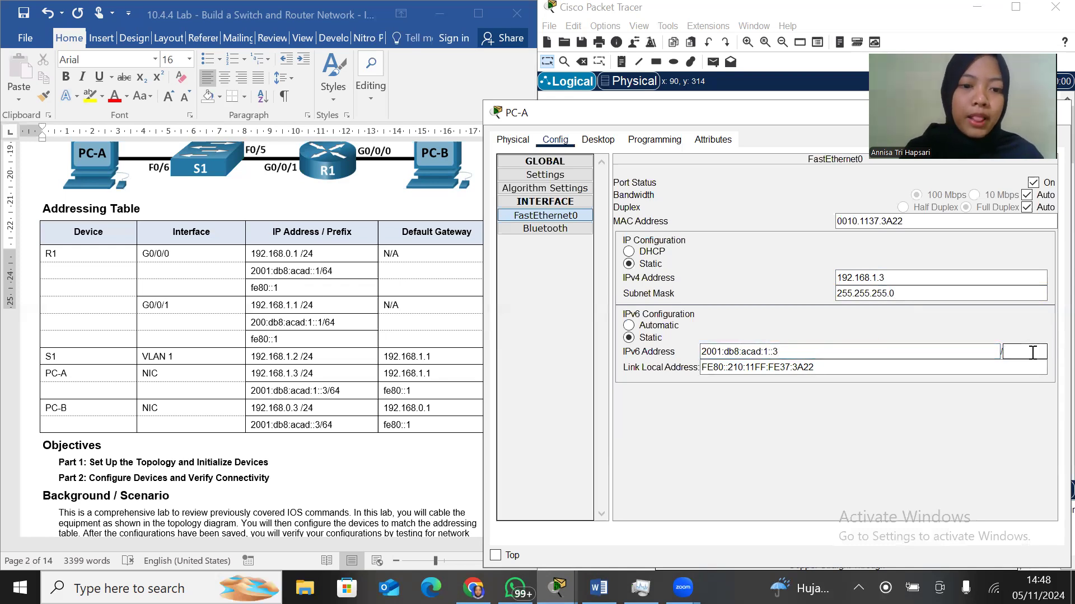
{"action": "type", "text": "64"}
{"action": "key", "text": "Tab"}
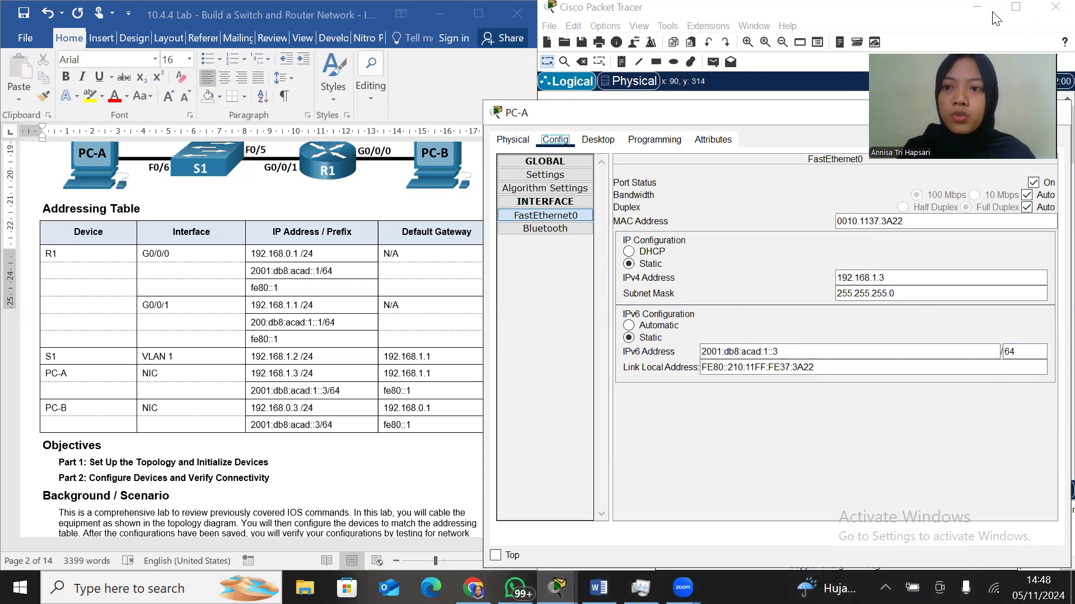
{"action": "left_click", "coordinate": [1051, 113]}
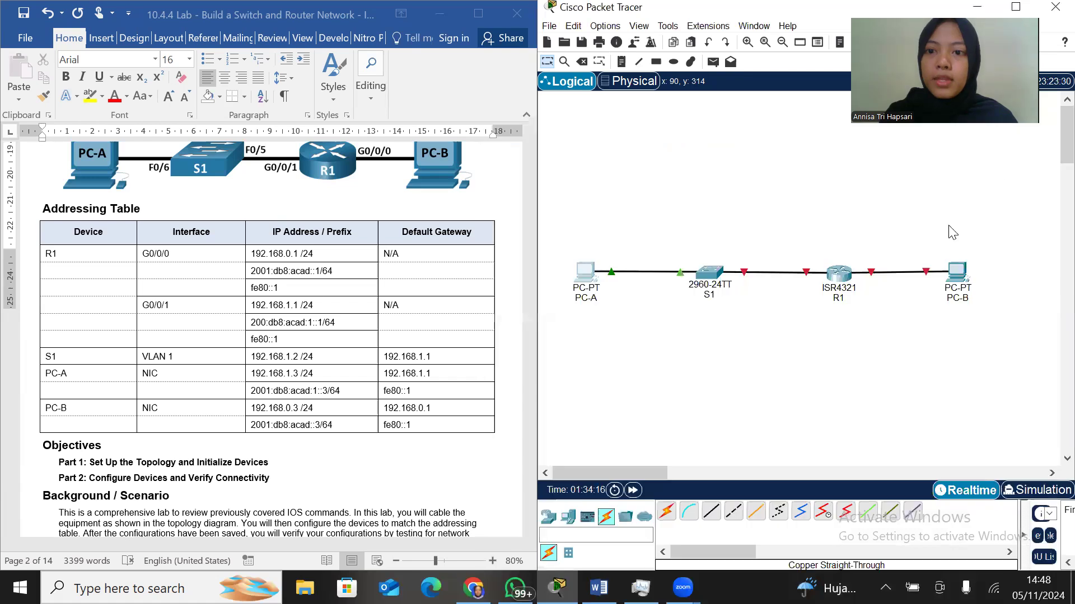
Open PC-B's configuration beside the addressing table and set its static IPv4 default gateway to 192.168.0.1
{"action": "left_click", "coordinate": [954, 273]}
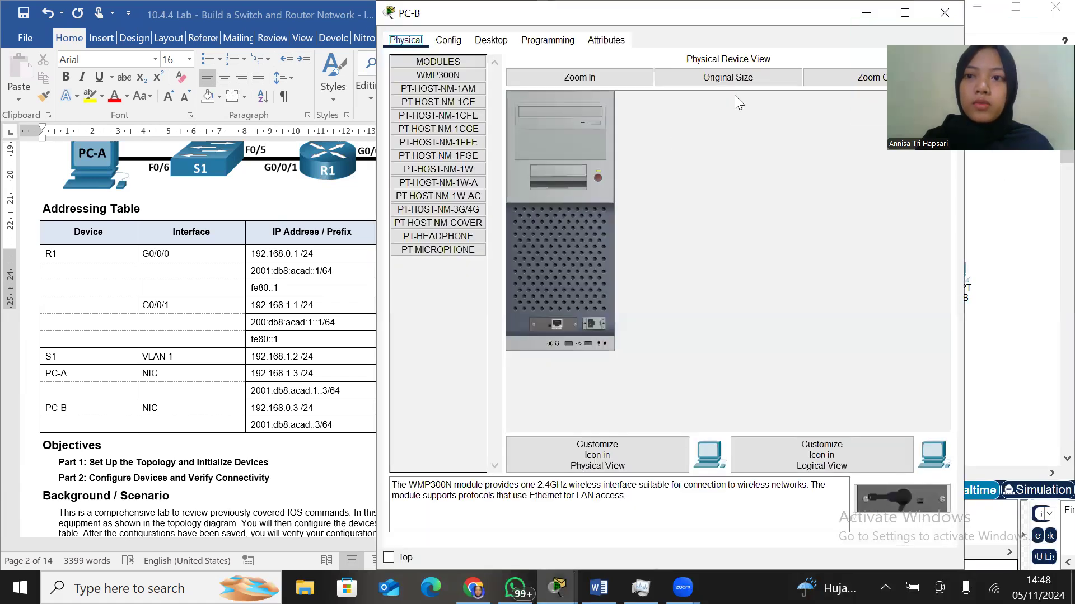
{"action": "left_click", "coordinate": [439, 145]}
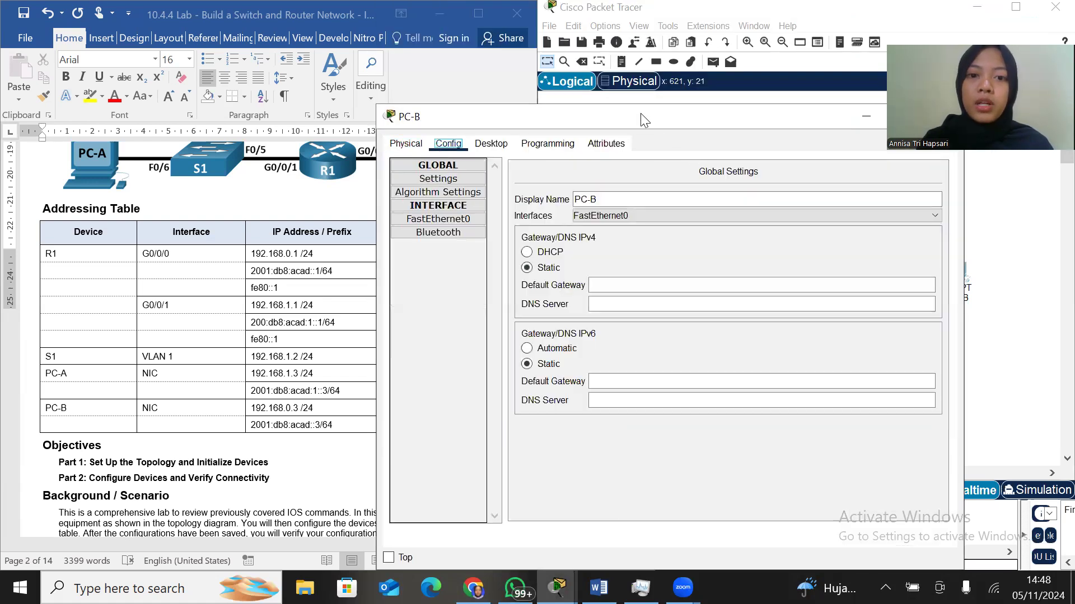
{"action": "left_click_drag", "start_coordinate": [640, 113], "coordinate": [752, 108]}
{"action": "left_click", "coordinate": [744, 276]}
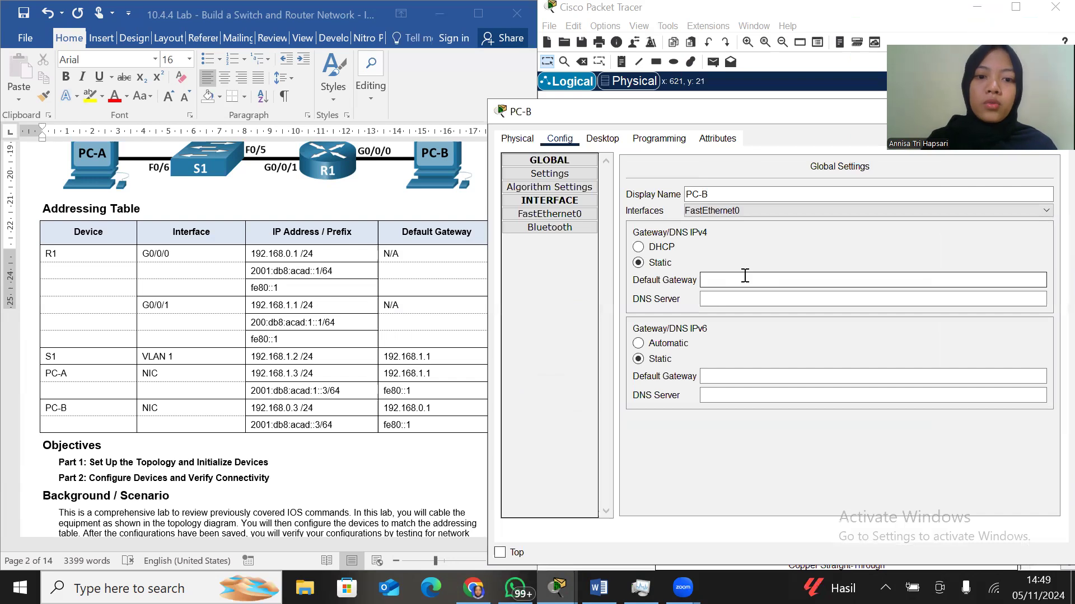
{"action": "type", "text": "192.168.1"}
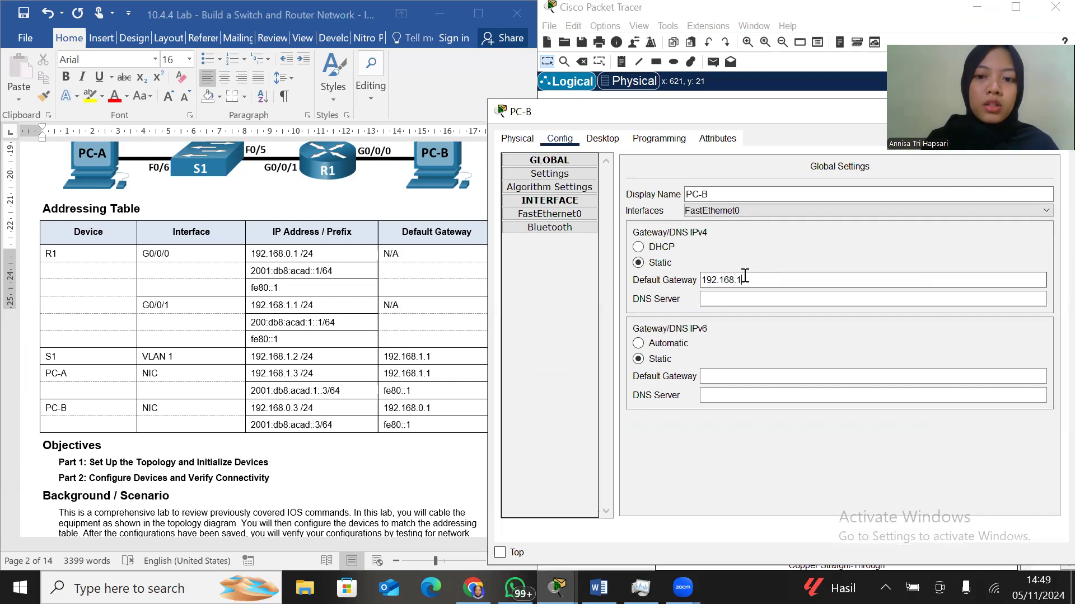
{"action": "key", "text": "BackSpace"}
{"action": "type", "text": "0"}
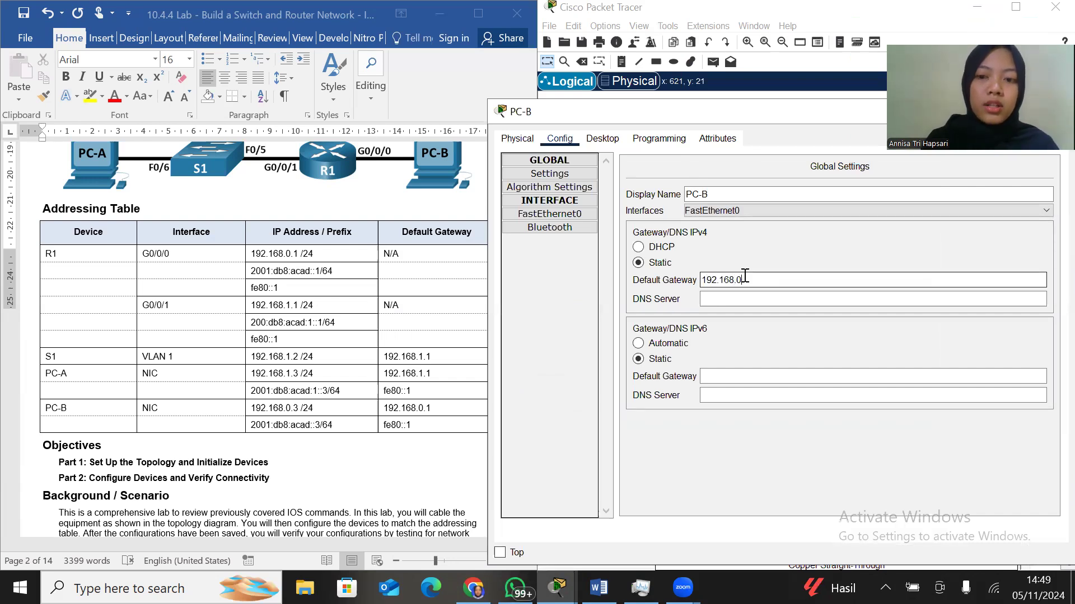
{"action": "type", "text": ".1"}
Set PC-B's static IPv6 default gateway to fe80::1
{"action": "left_click", "coordinate": [765, 395]}
{"action": "left_click", "coordinate": [756, 375]}
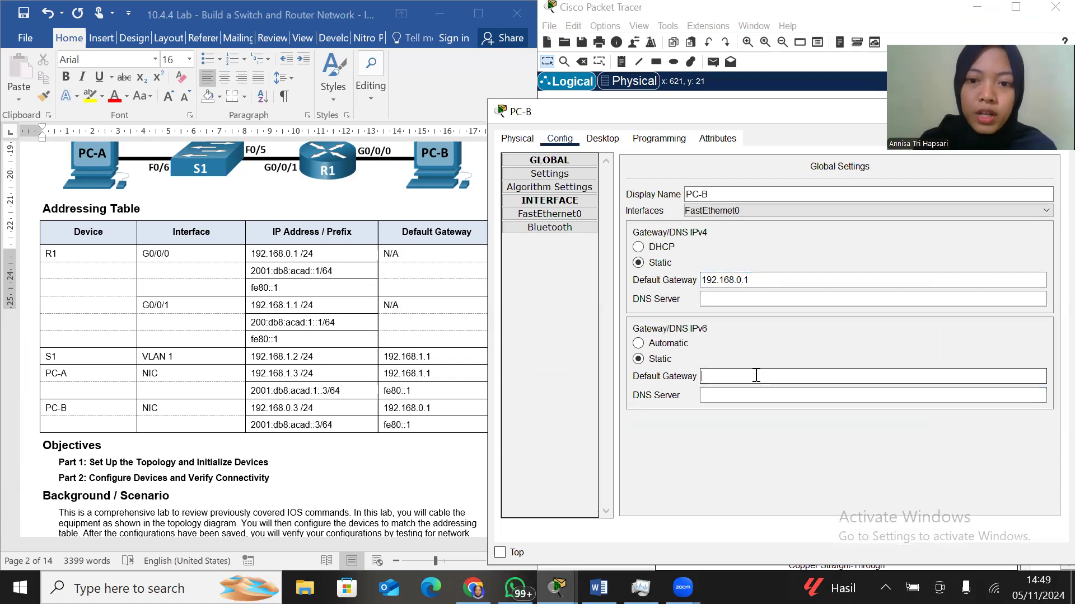
{"action": "type", "text": "fe80::1"}
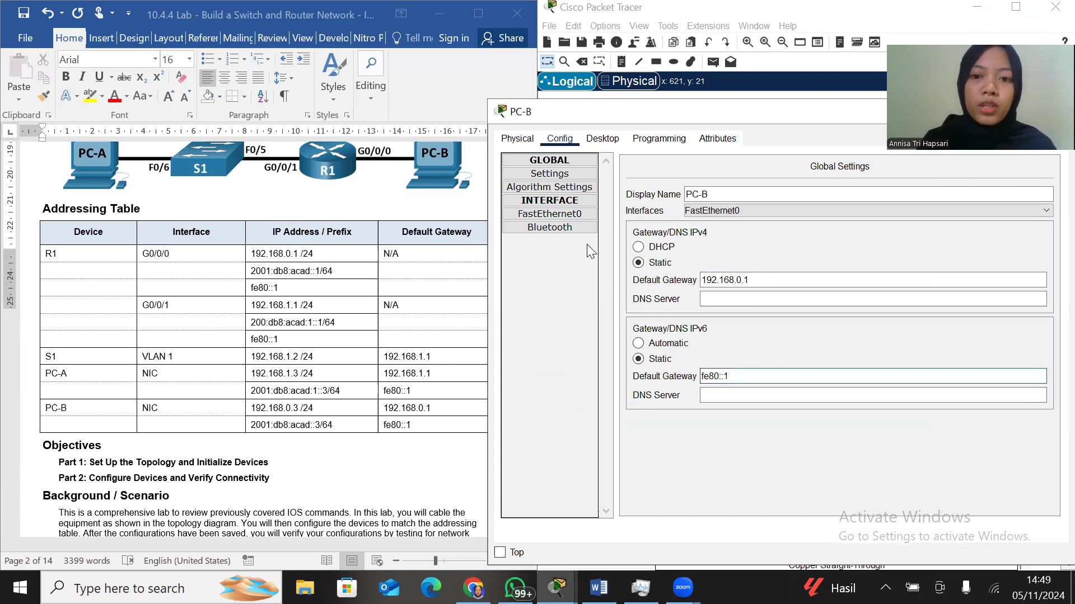
Assign PC-B's FastEthernet0 the static IPv4 address 192.168.0.3 with subnet mask 255.255.255.0
{"action": "left_click", "coordinate": [573, 216]}
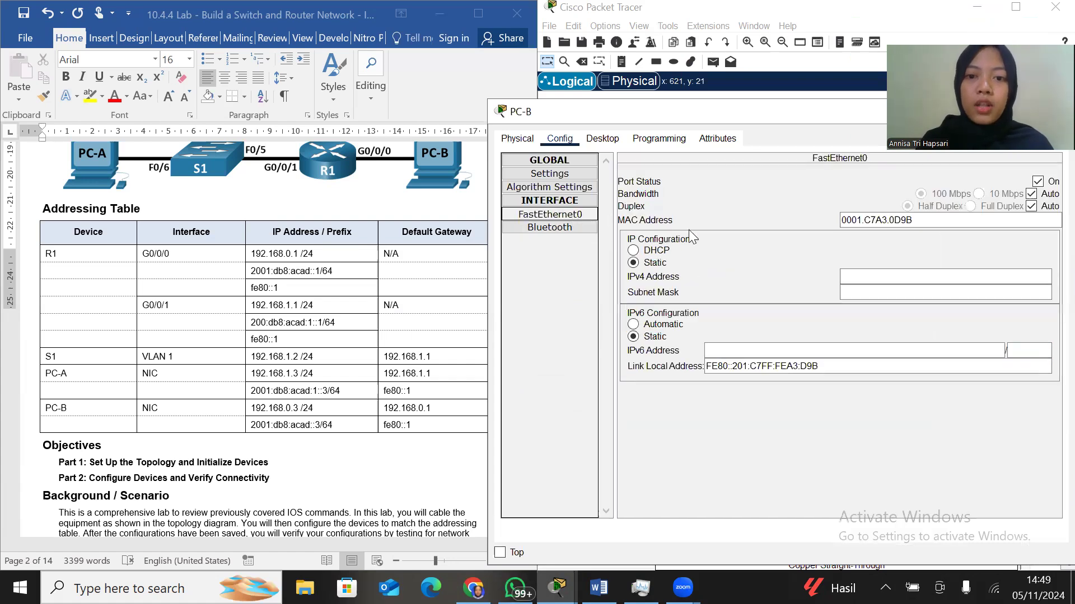
{"action": "left_click", "coordinate": [853, 275]}
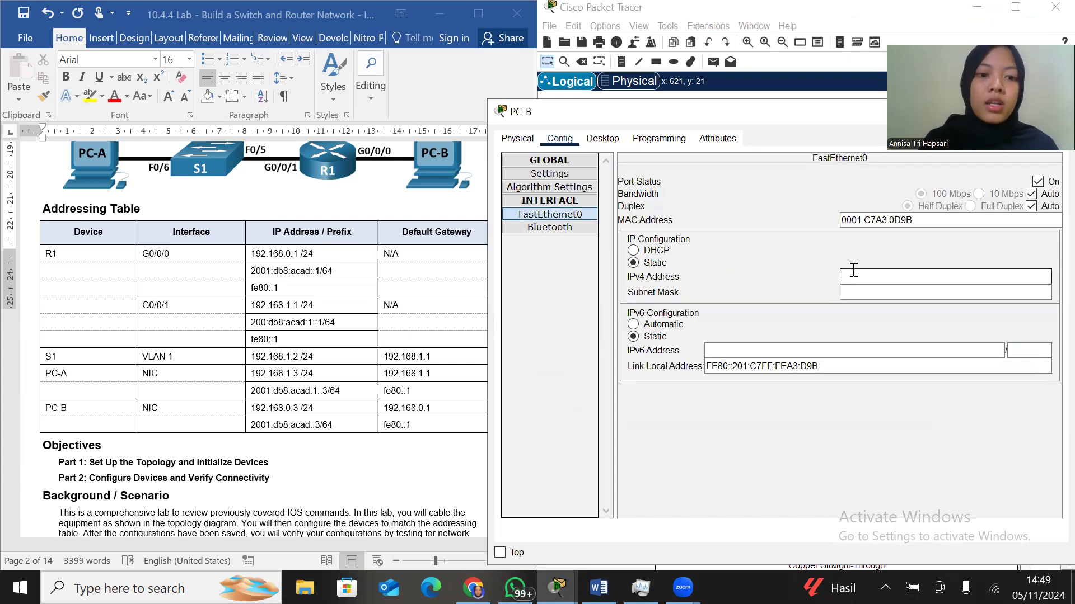
{"action": "type", "text": "192.168.0.3"}
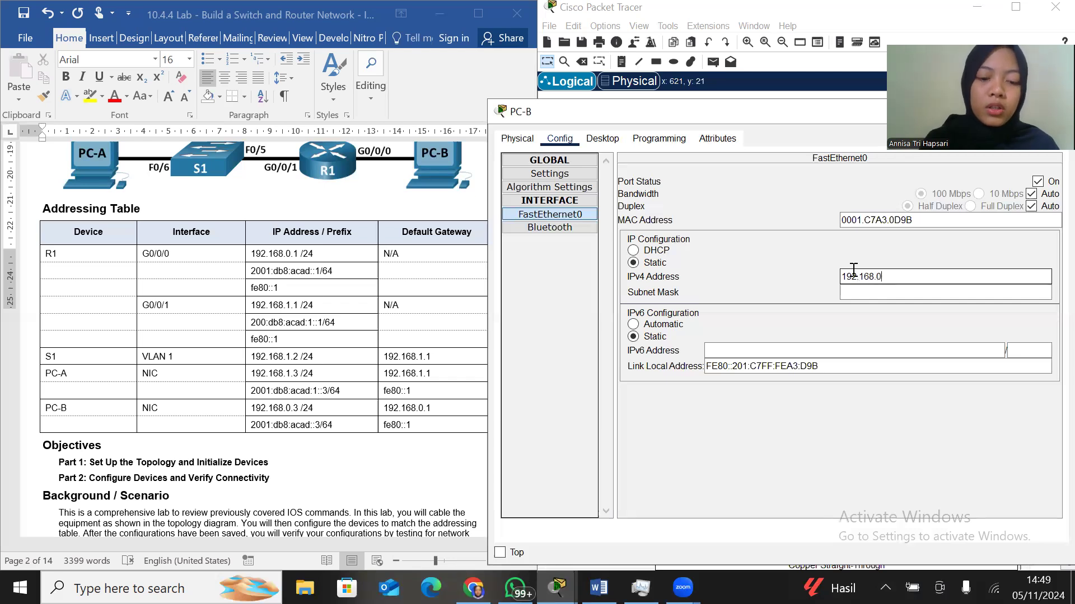
{"action": "left_click", "coordinate": [866, 291]}
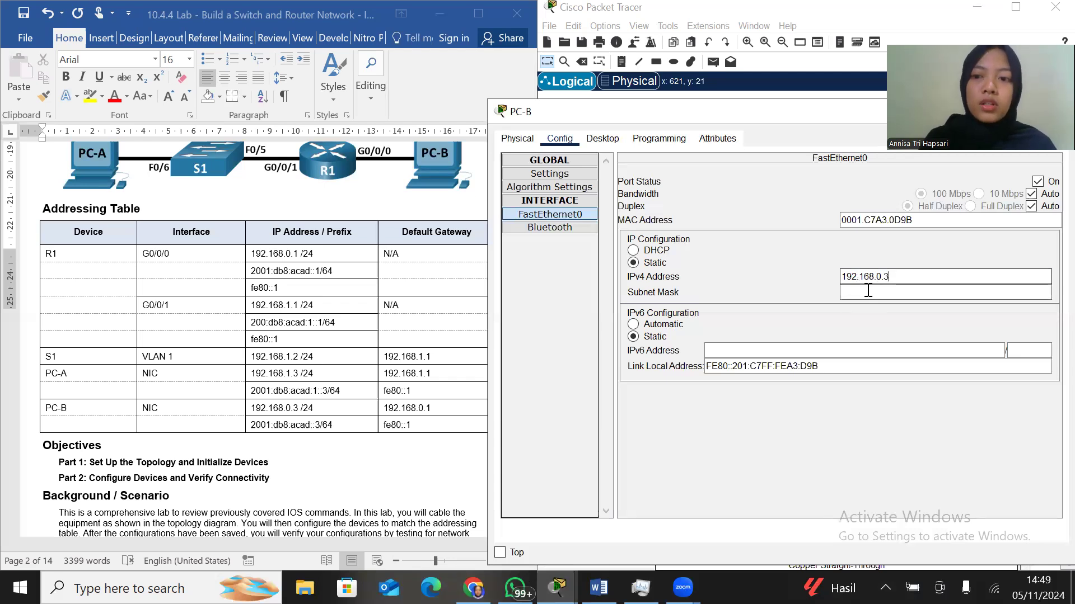
Assign PC-B's FastEthernet0 the static IPv6 address 2001:db8:acad::3 with prefix length 64 and close its configuration
{"action": "left_click", "coordinate": [873, 348]}
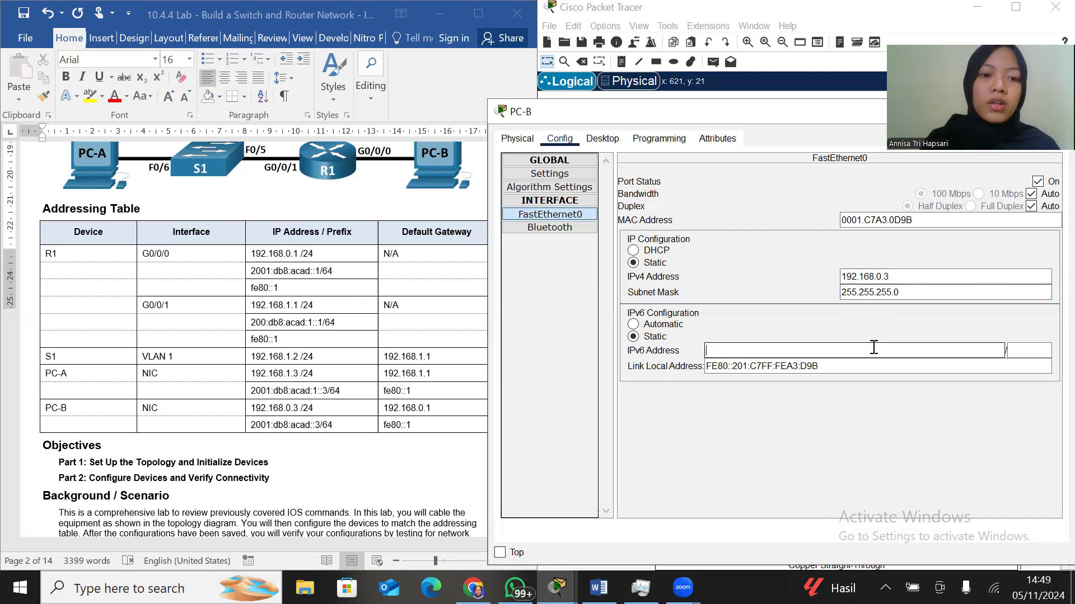
{"action": "type", "text": "2001:db8:acad::3"}
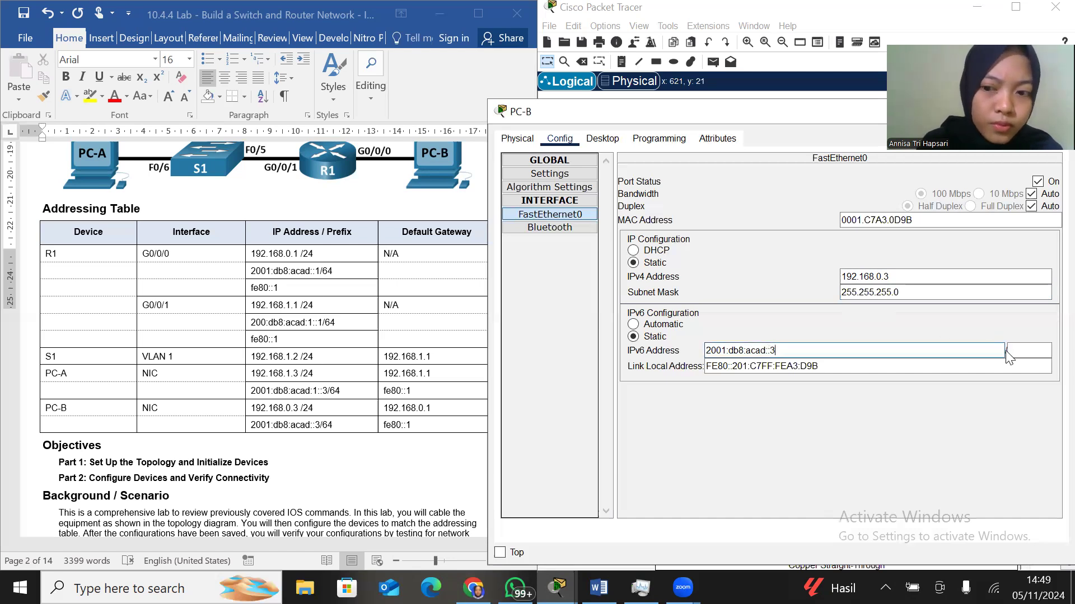
{"action": "left_click", "coordinate": [1028, 357]}
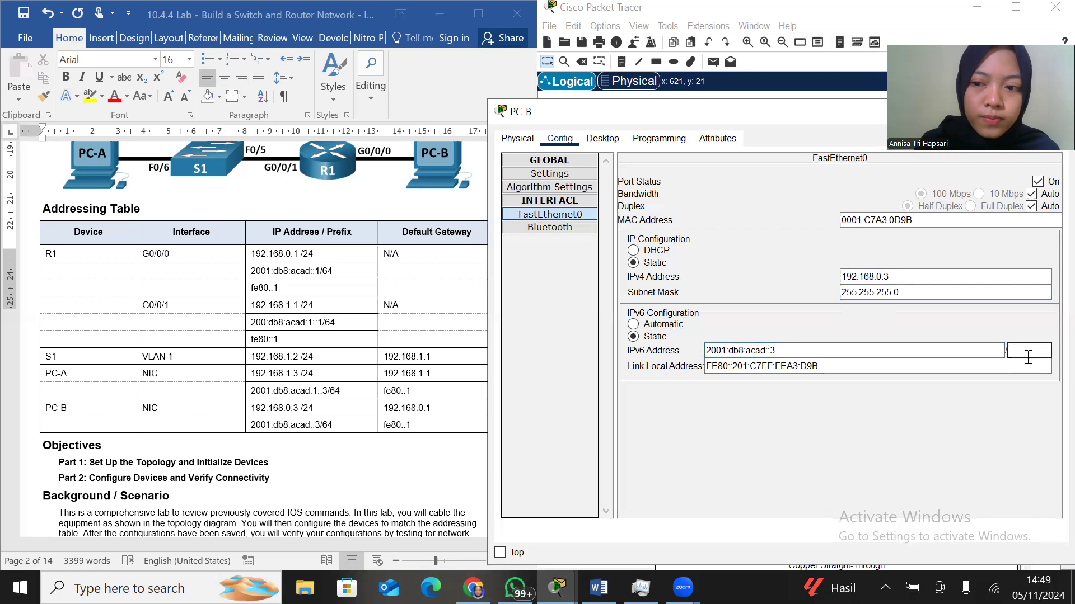
{"action": "type", "text": "64"}
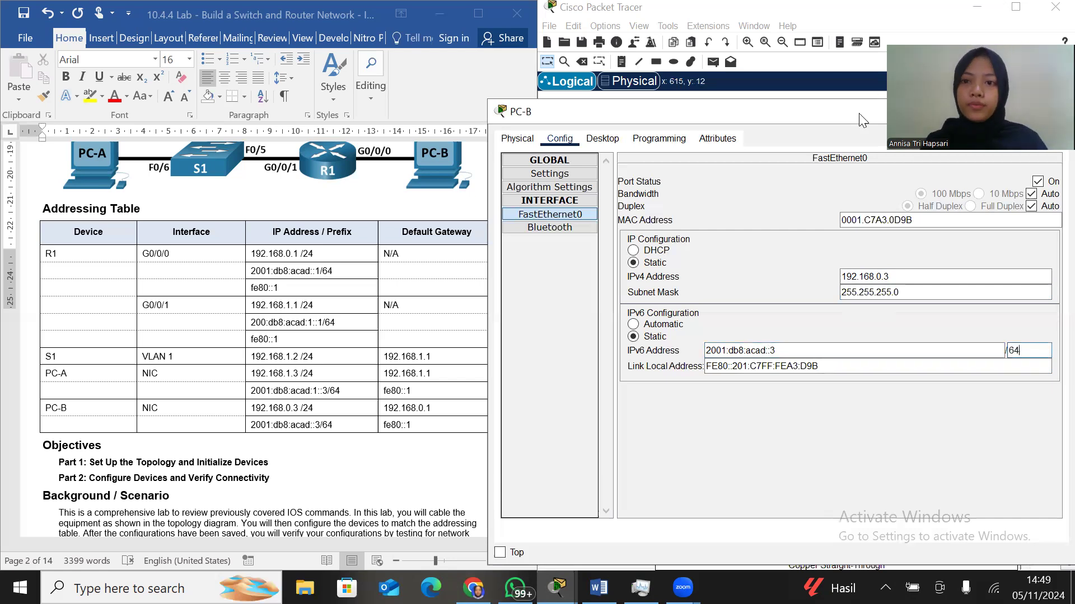
{"action": "left_click_drag", "start_coordinate": [862, 117], "coordinate": [702, 129]}
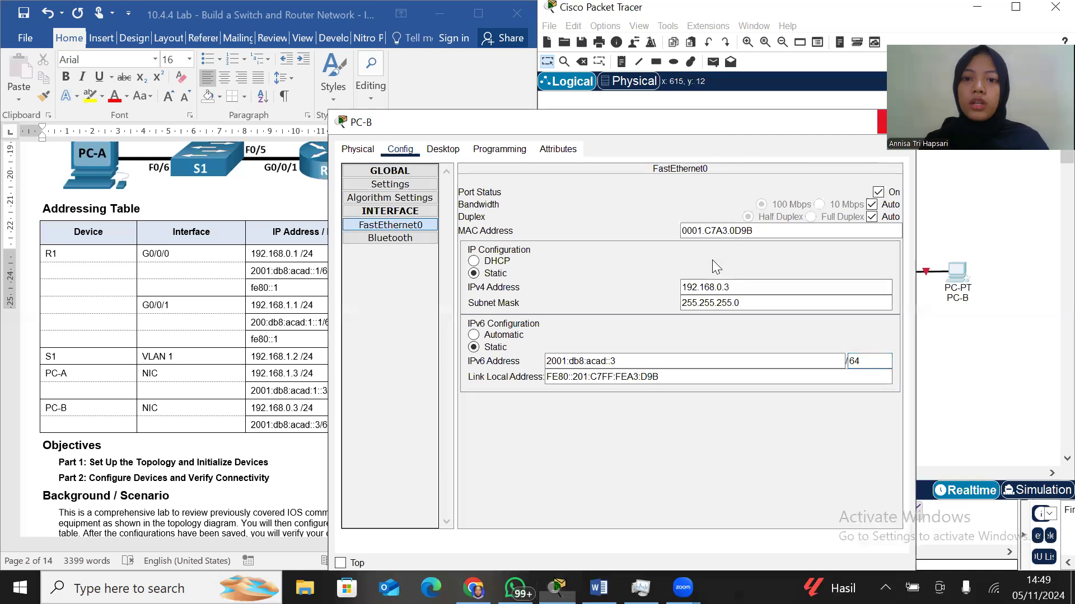
{"action": "left_click", "coordinate": [896, 122]}
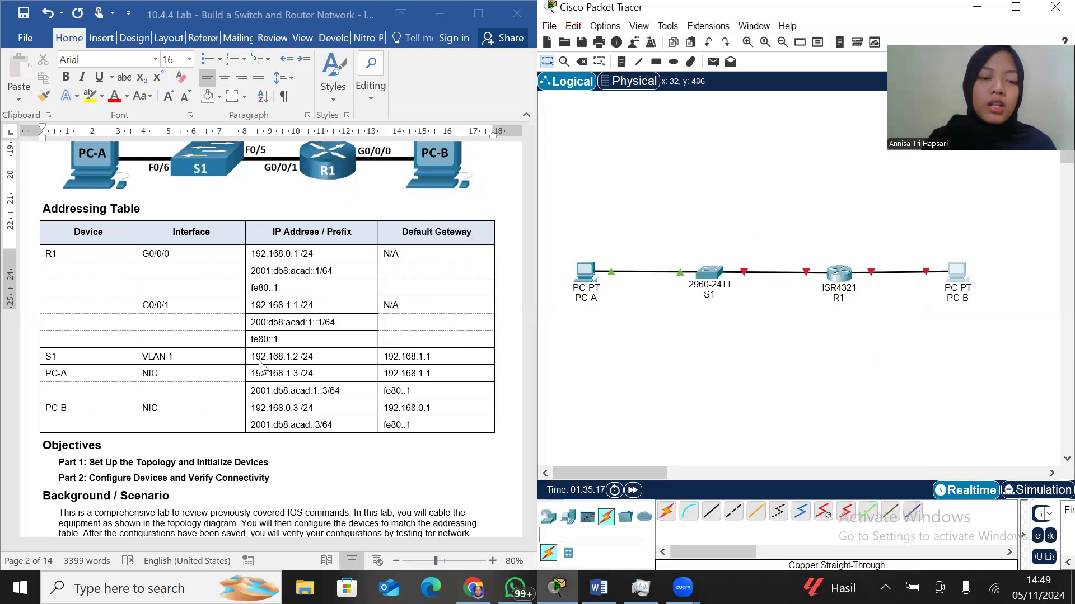
Bring up the lab's router configuration instructions, open R1's command line and decline the initial configuration dialog to reach the Router> prompt
{"action": "scroll", "coordinate": [261, 366], "scroll_direction": "down", "scroll_amount": 20}
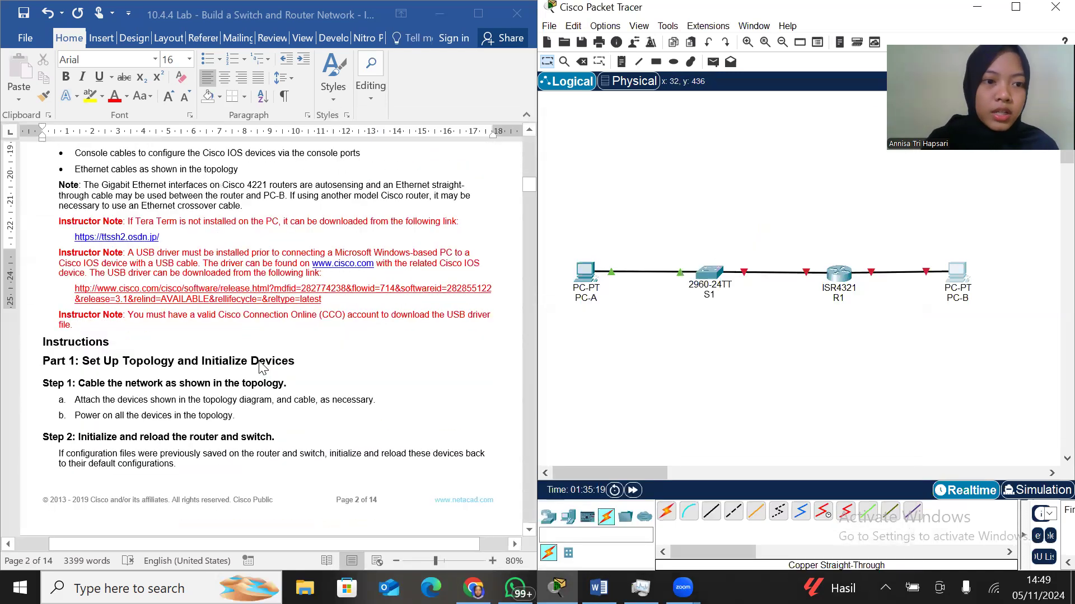
{"action": "scroll", "coordinate": [260, 366], "scroll_direction": "down", "scroll_amount": 15}
{"action": "scroll", "coordinate": [260, 366], "scroll_direction": "down", "scroll_amount": 5}
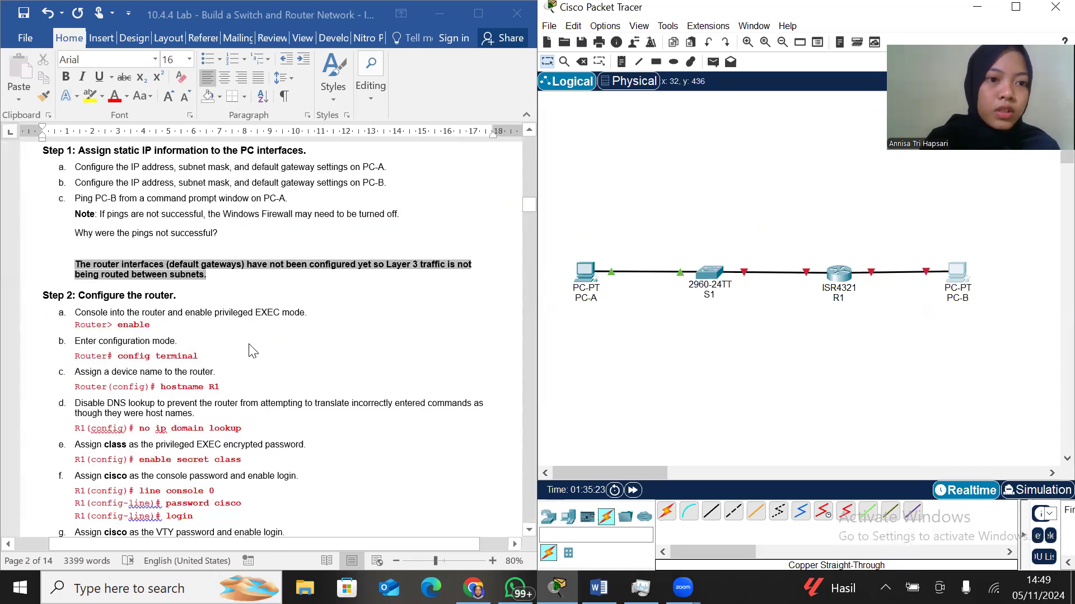
{"action": "scroll", "coordinate": [166, 245], "scroll_direction": "down", "scroll_amount": 2}
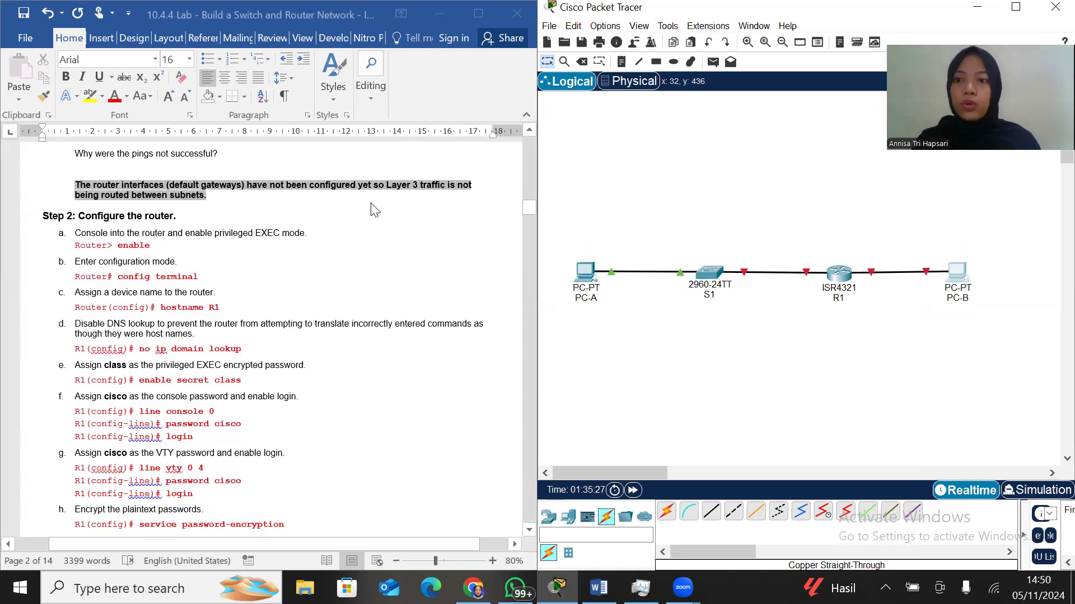
{"action": "left_click", "coordinate": [837, 278]}
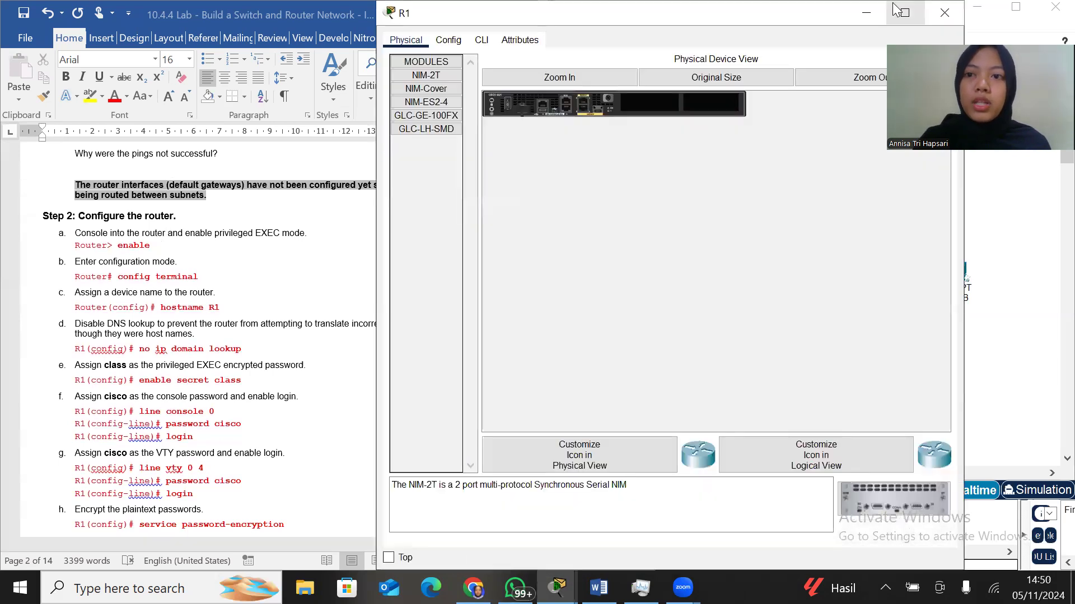
{"action": "left_click_drag", "start_coordinate": [881, 9], "coordinate": [876, 85]}
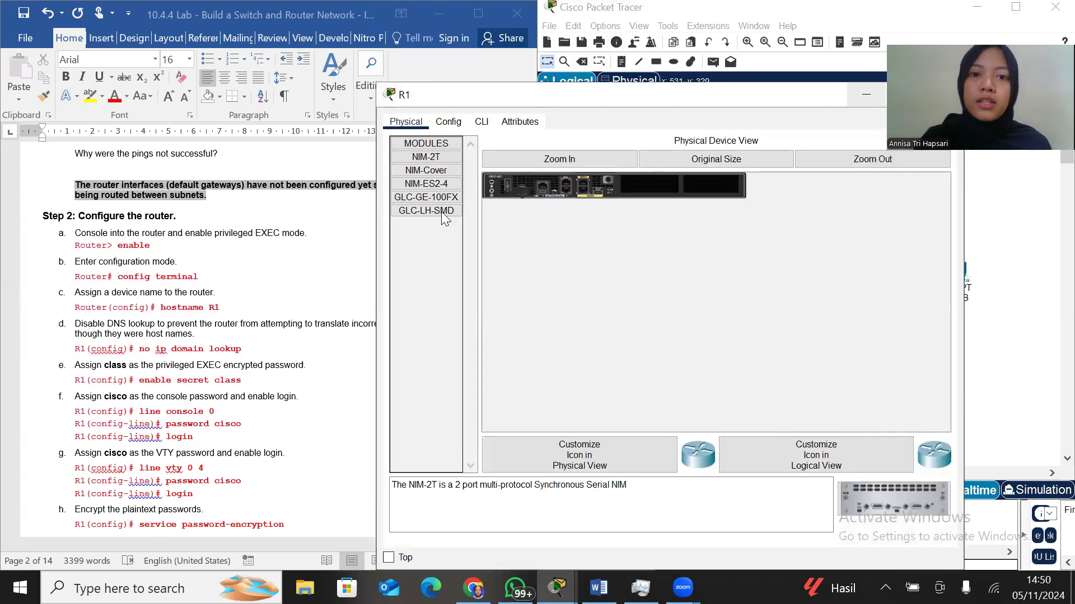
{"action": "left_click", "coordinate": [481, 125]}
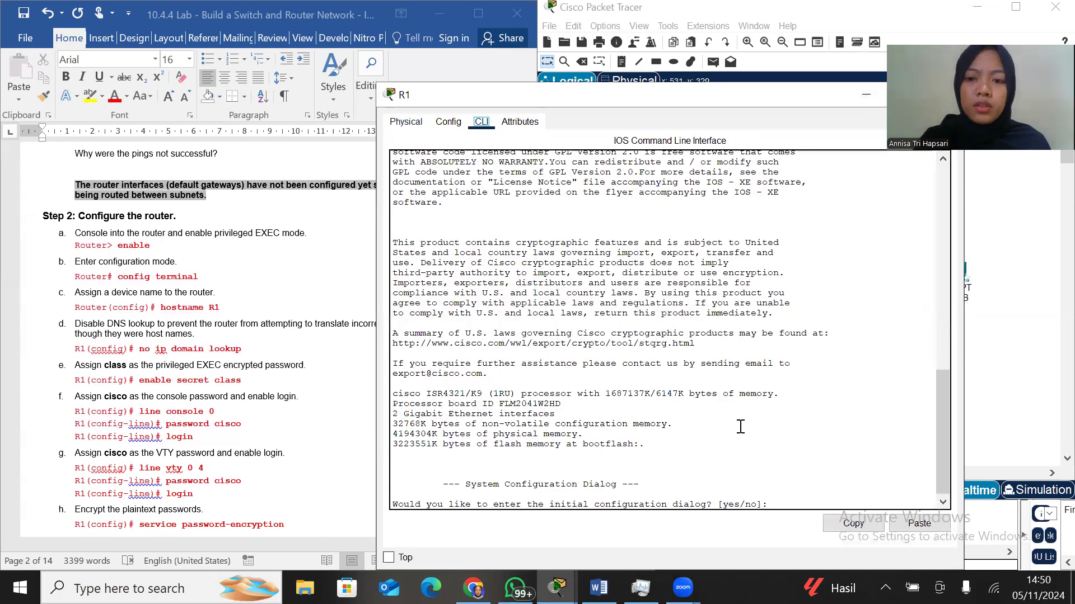
{"action": "left_click", "coordinate": [788, 499]}
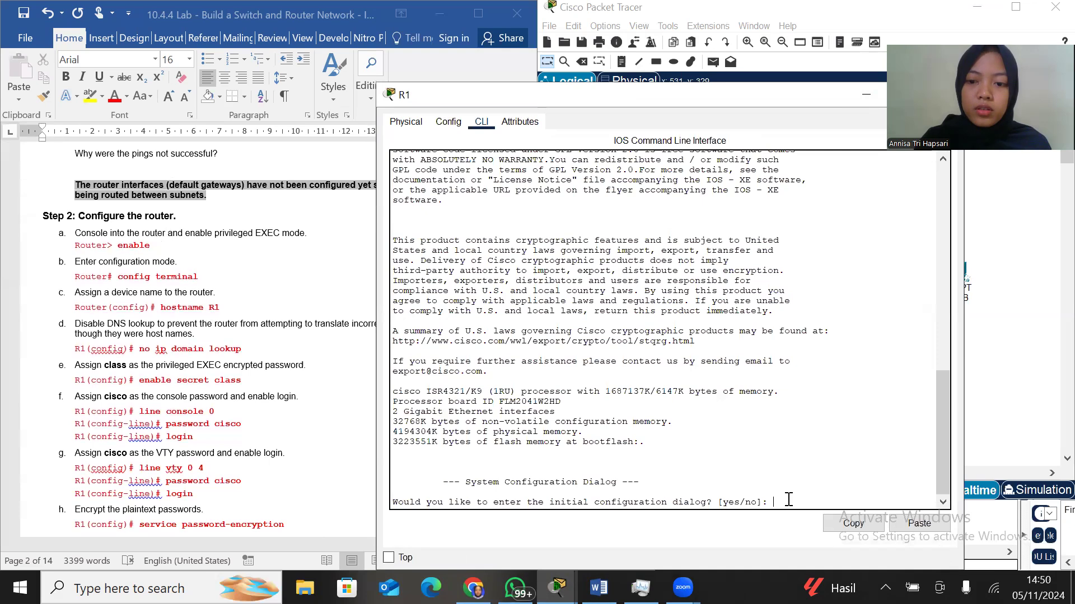
{"action": "type", "text": "n"}
{"action": "key", "text": "Return"}
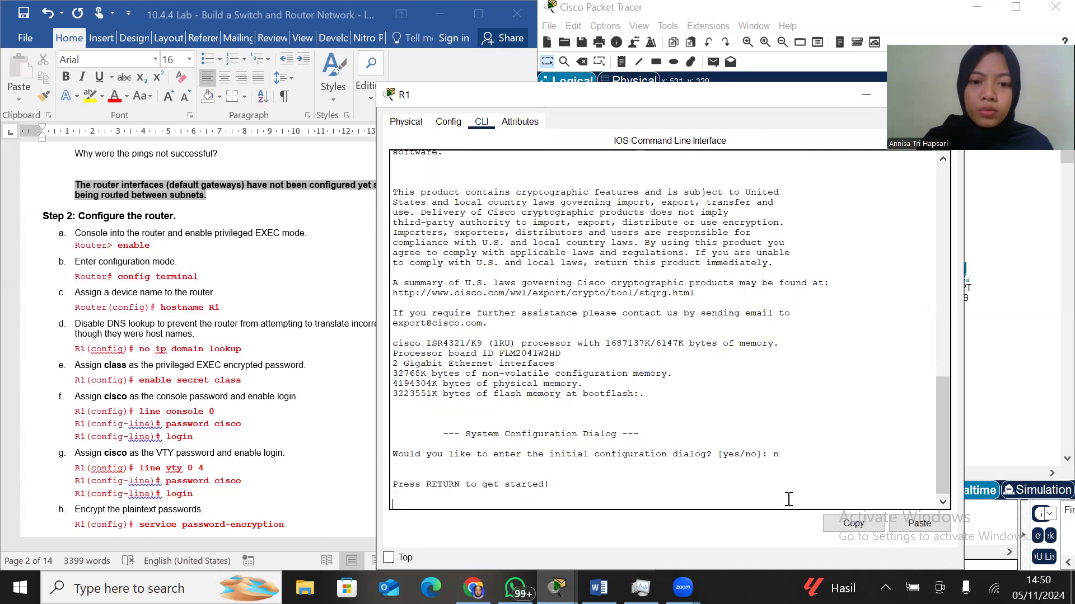
{"action": "key", "text": "Return"}
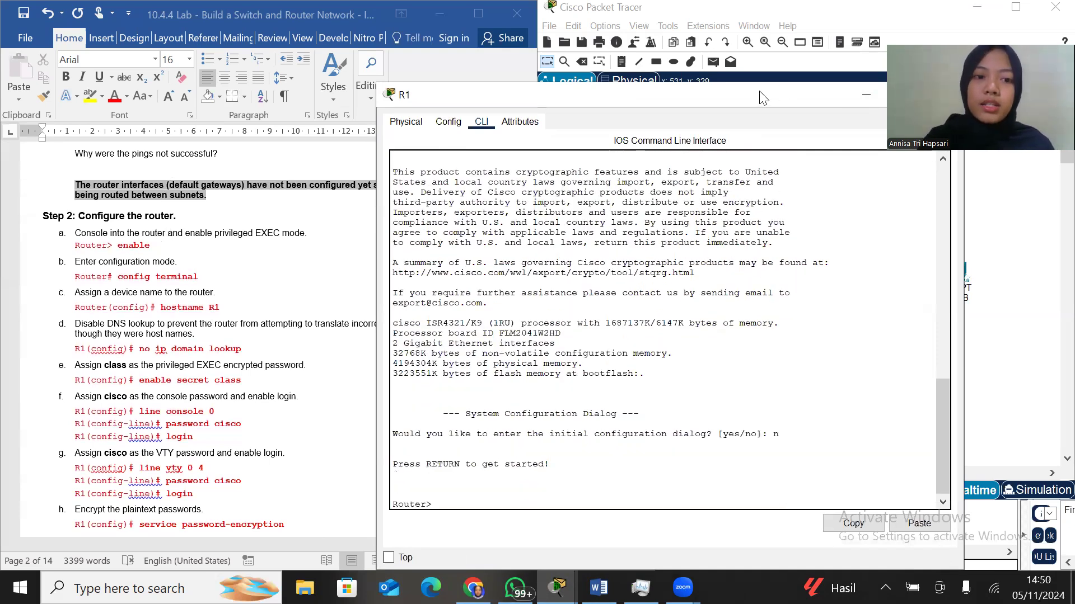
Place R1's console beside the instructions and enter privileged EXEC mode and global configuration mode on the router
{"action": "left_click_drag", "start_coordinate": [760, 98], "coordinate": [881, 58]}
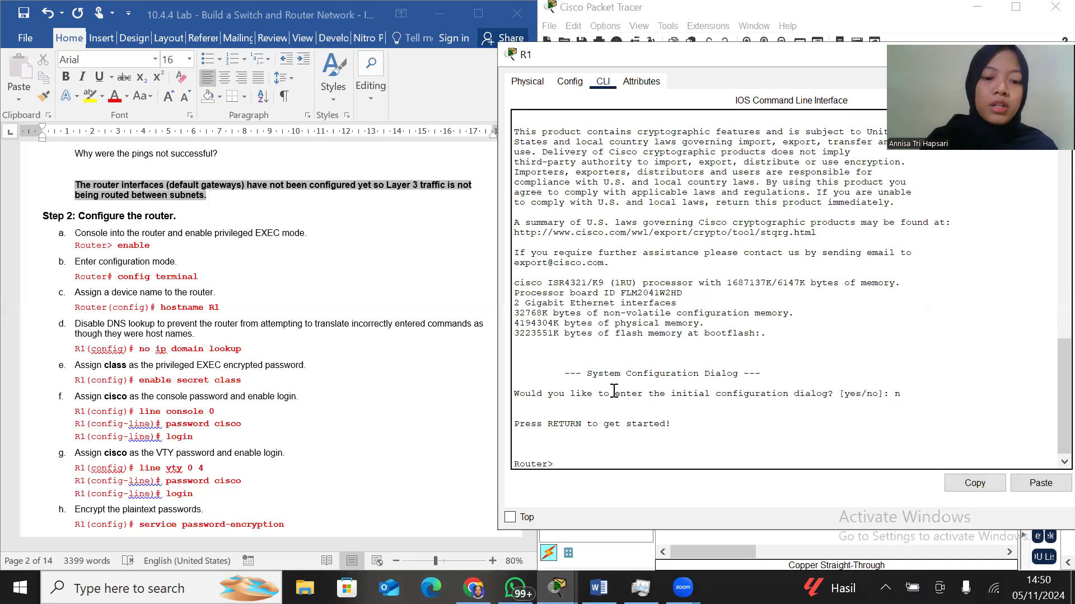
{"action": "type", "text": "enable"}
{"action": "key", "text": "Return"}
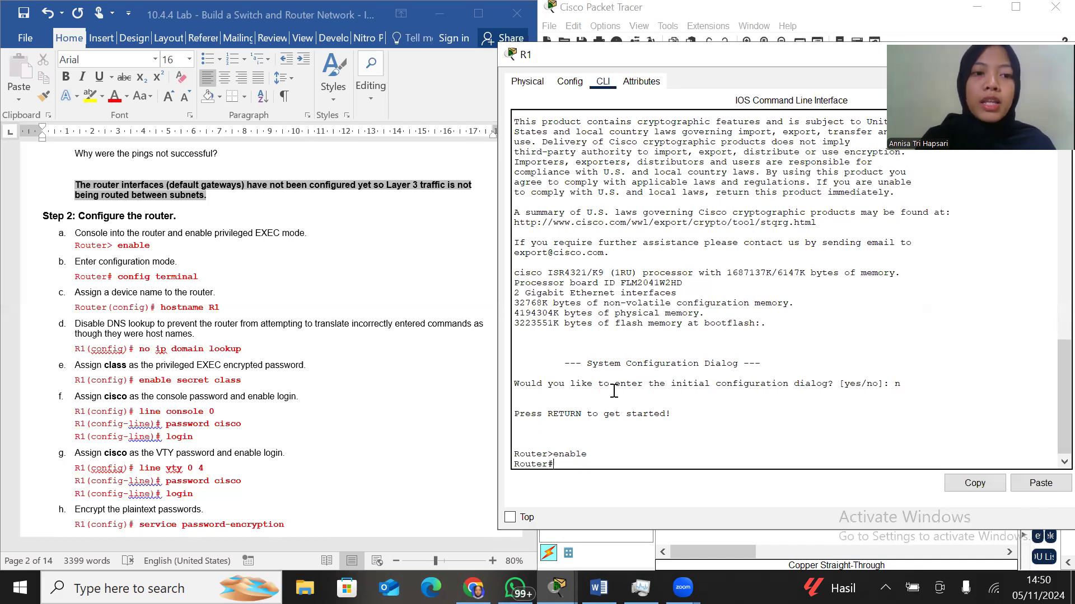
{"action": "type", "text": "configure"}
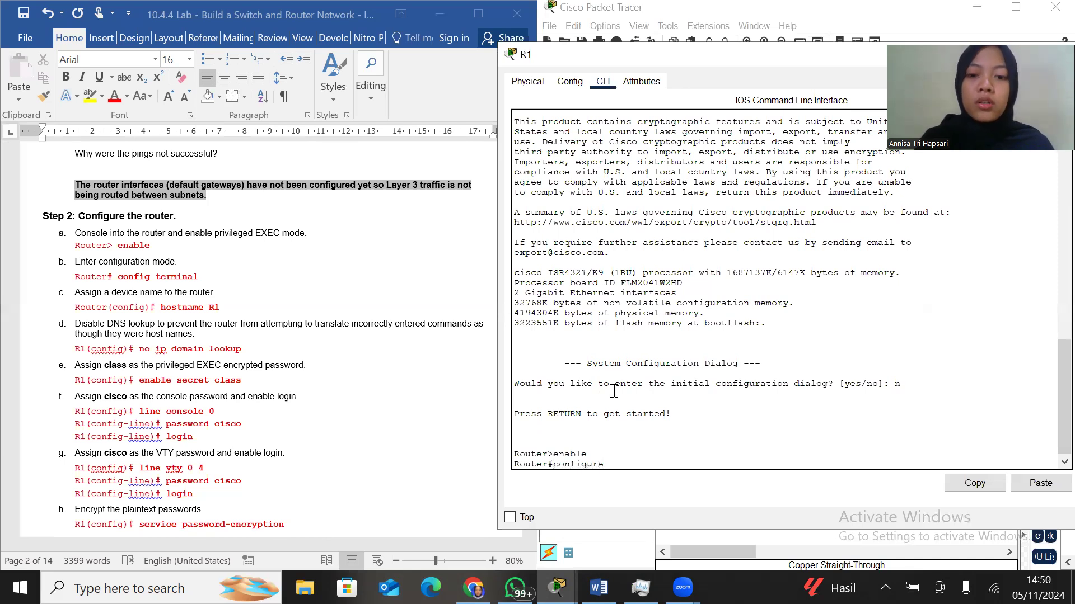
{"action": "type", "text": " terminal"}
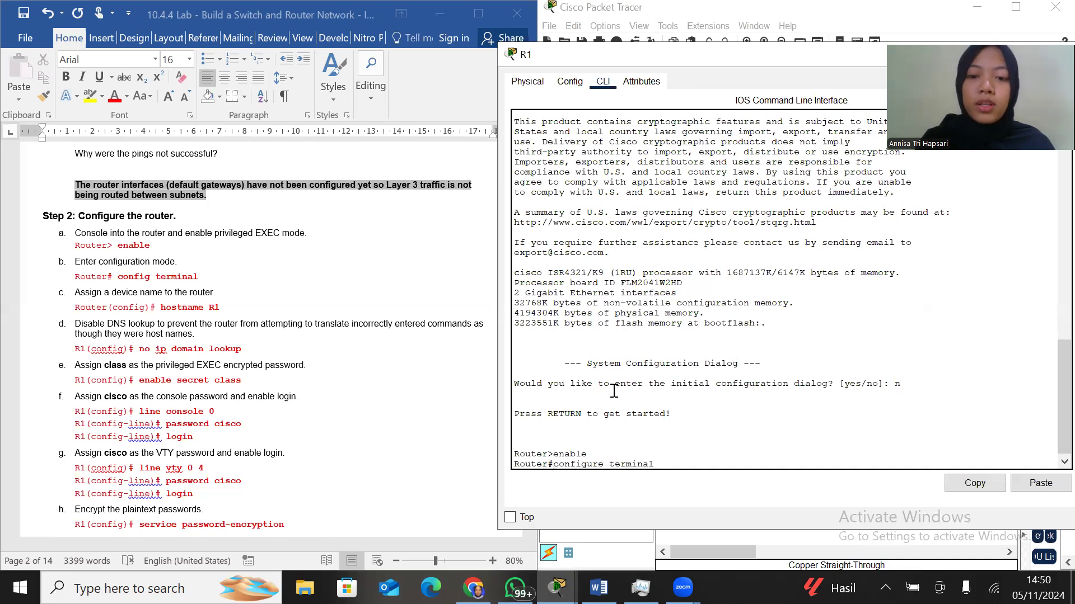
{"action": "key", "text": "Return"}
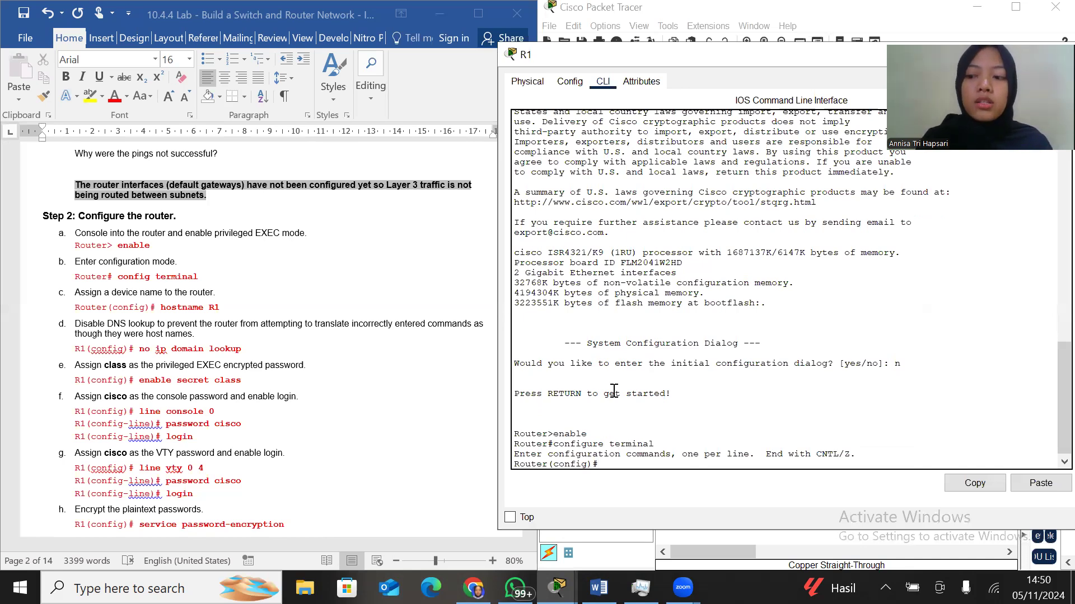
Set the router's hostname to R1 and disable DNS lookup with the no ip domain lookup command
{"action": "type", "text": "hostnam"}
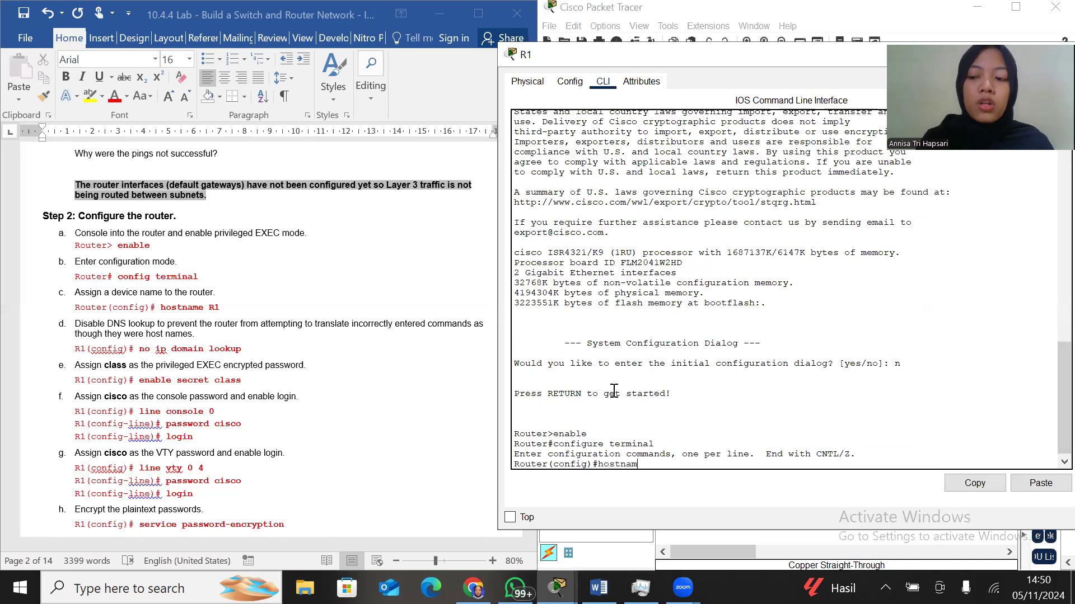
{"action": "type", "text": "e R1"}
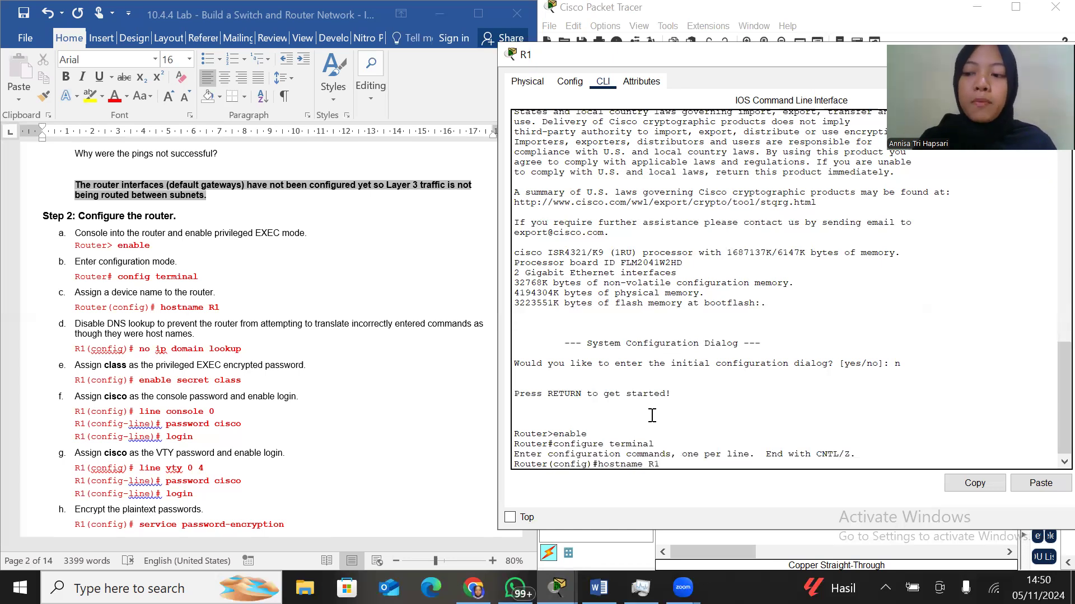
{"action": "key", "text": "Return"}
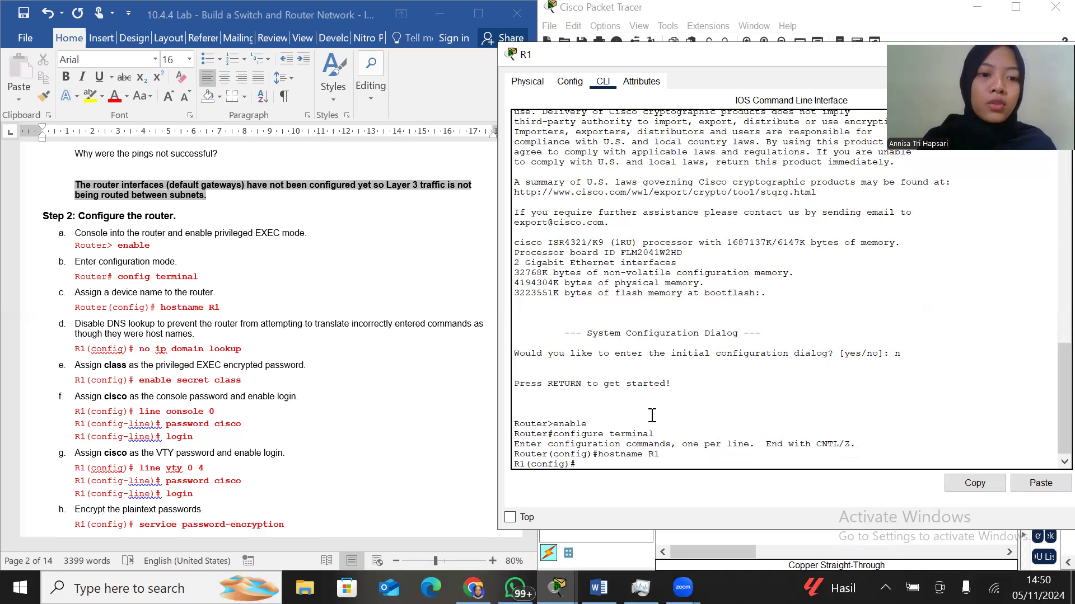
{"action": "type", "text": "no ip domain loo"}
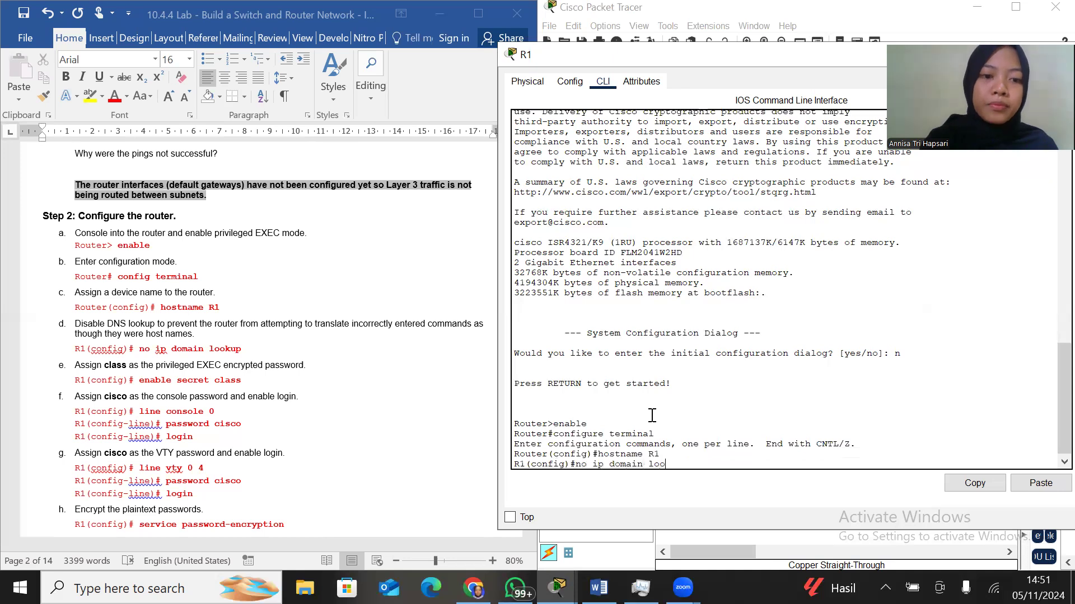
{"action": "type", "text": "kup"}
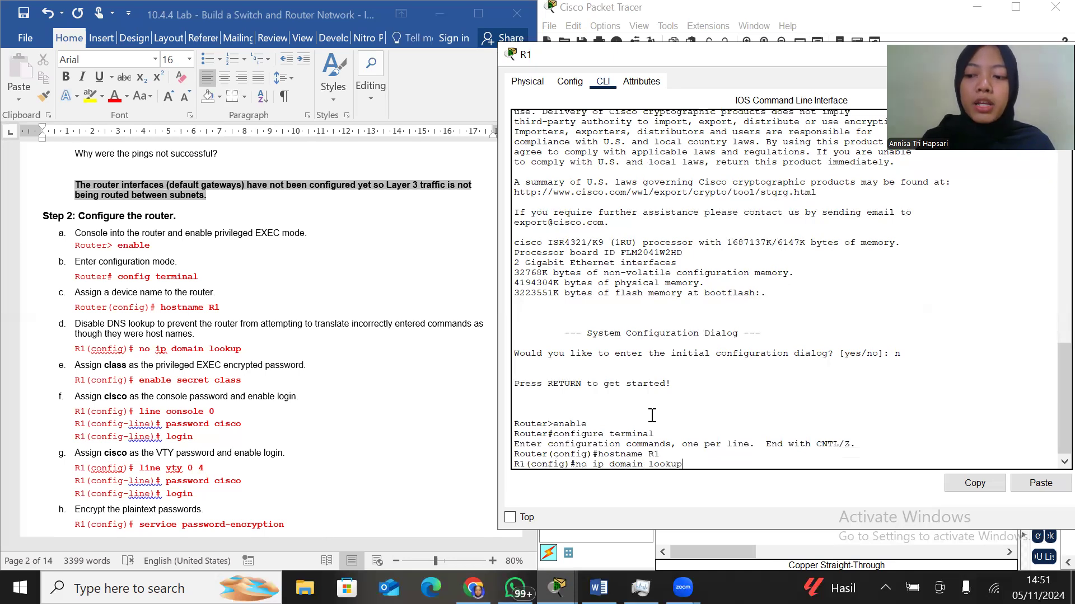
{"action": "key", "text": "Return"}
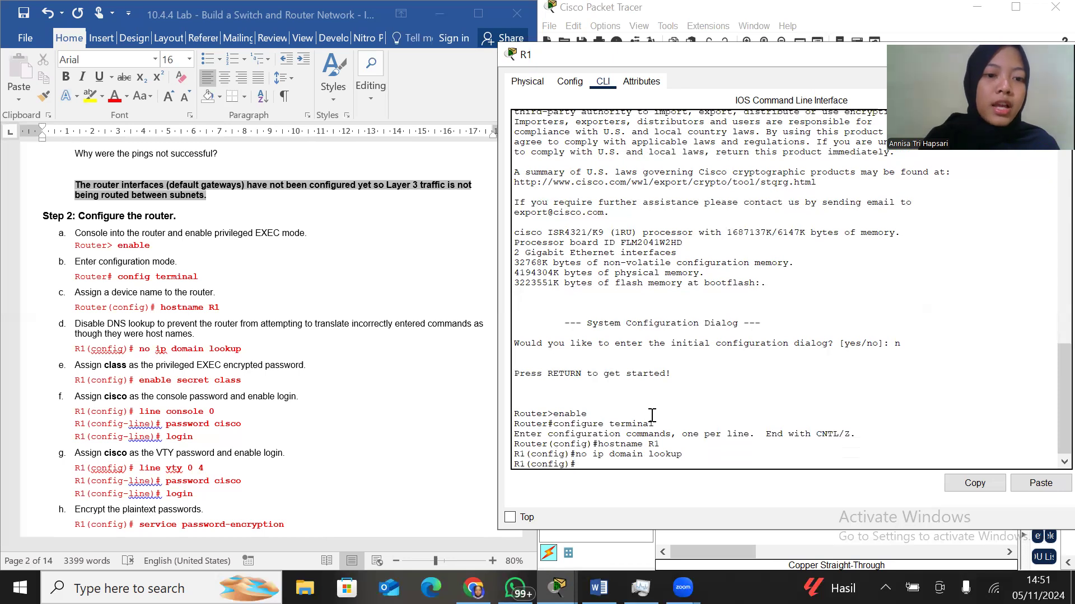
Try to assign the privileged EXEC encrypted password on R1
{"action": "type", "text": "enable sse"}
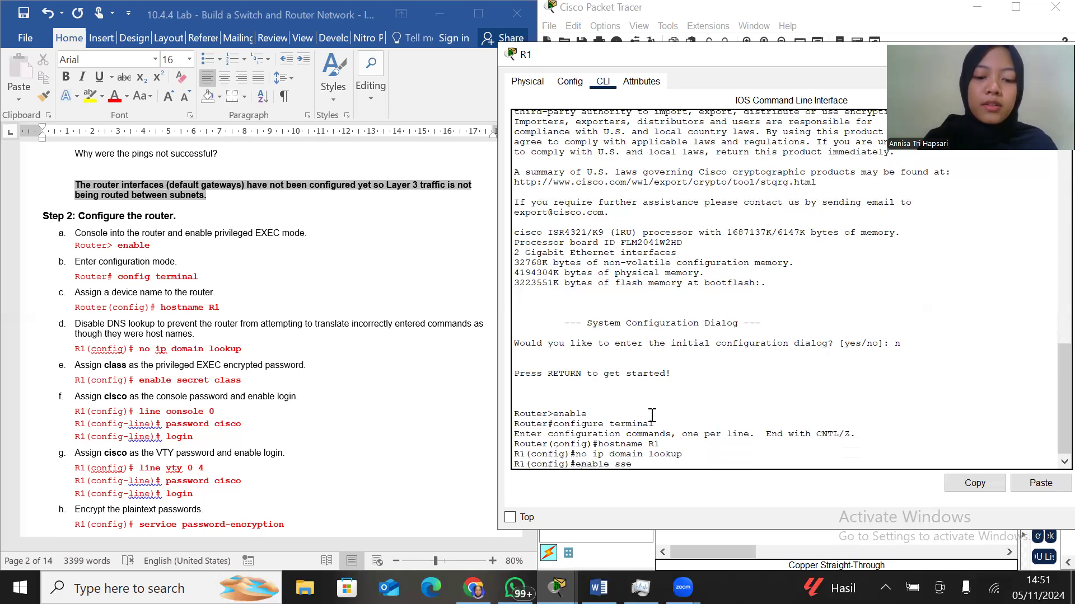
{"action": "type", "text": "cret class"}
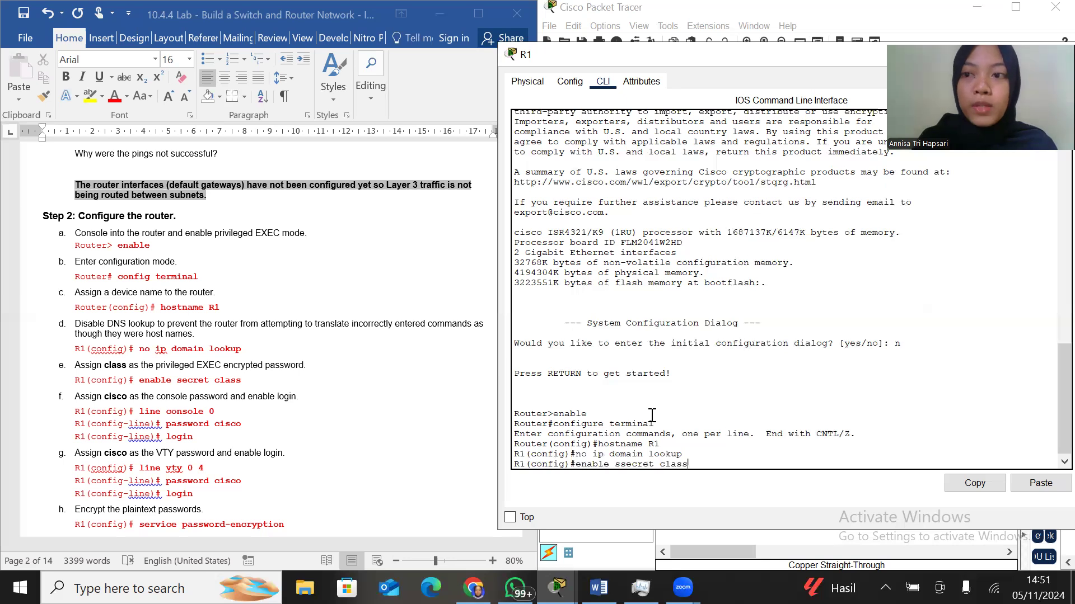
{"action": "key", "text": "Return"}
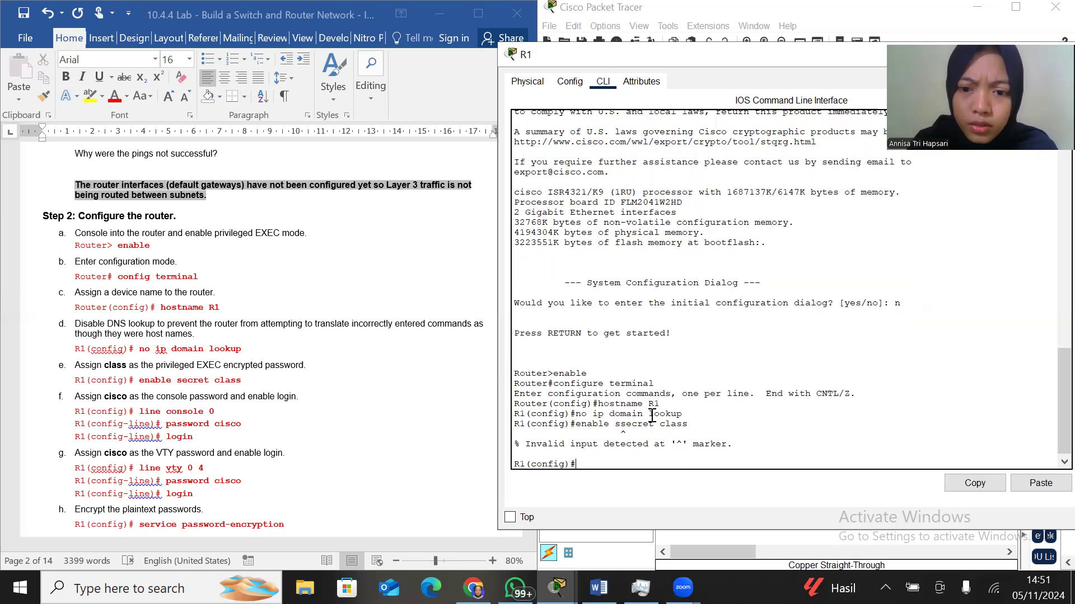
Assign R1's privileged EXEC encrypted password from the lab instructions using the enable secret command
{"action": "type", "text": "enable"}
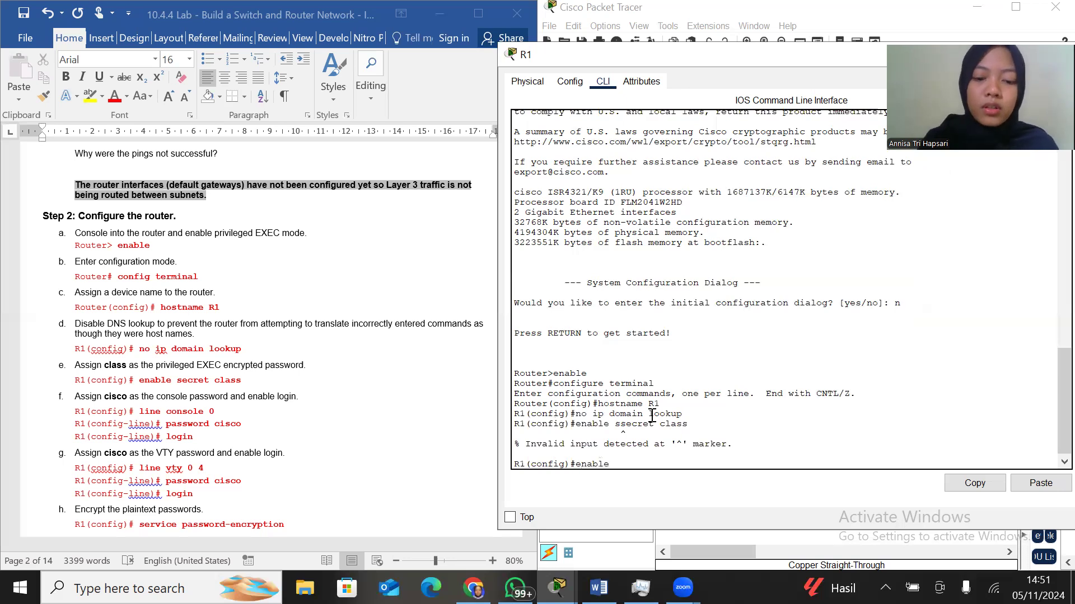
{"action": "type", "text": " secret class"}
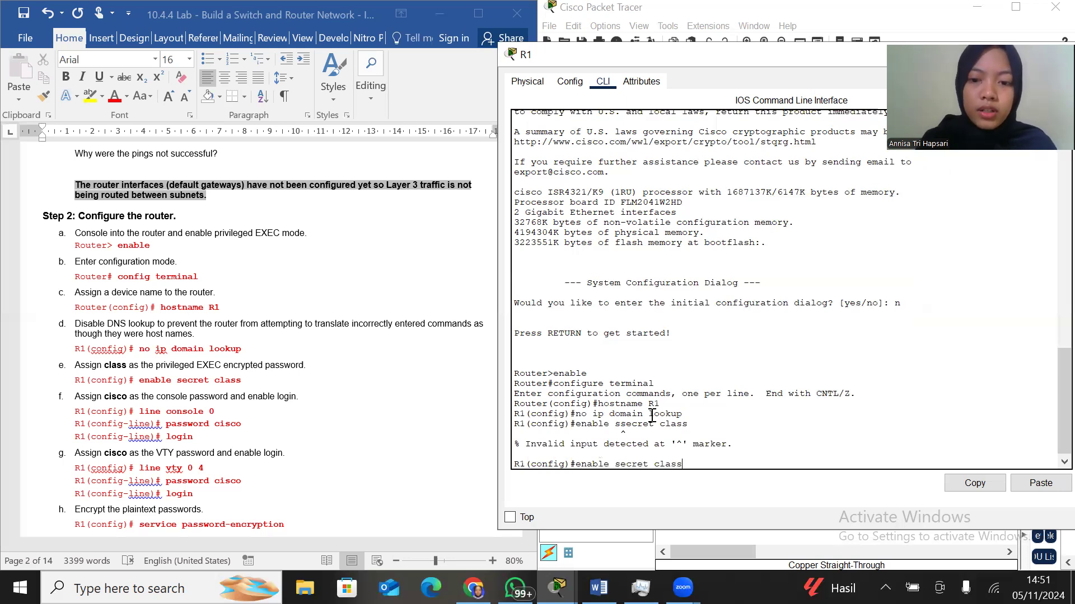
{"action": "key", "text": "Return"}
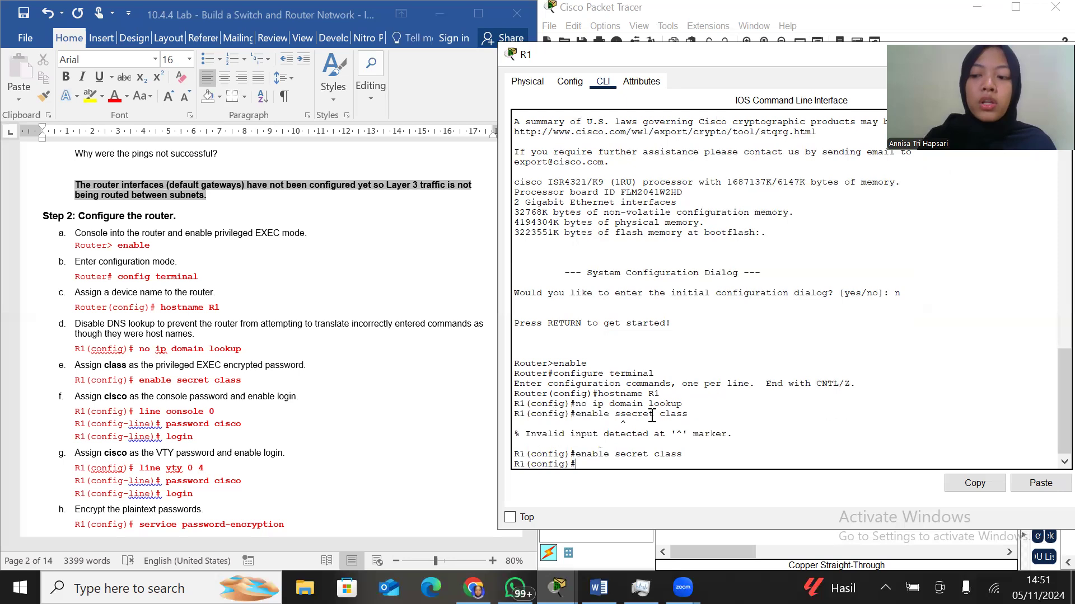
Assign the lab's console password on line console 0 of R1 and enable login
{"action": "type", "text": "line con"}
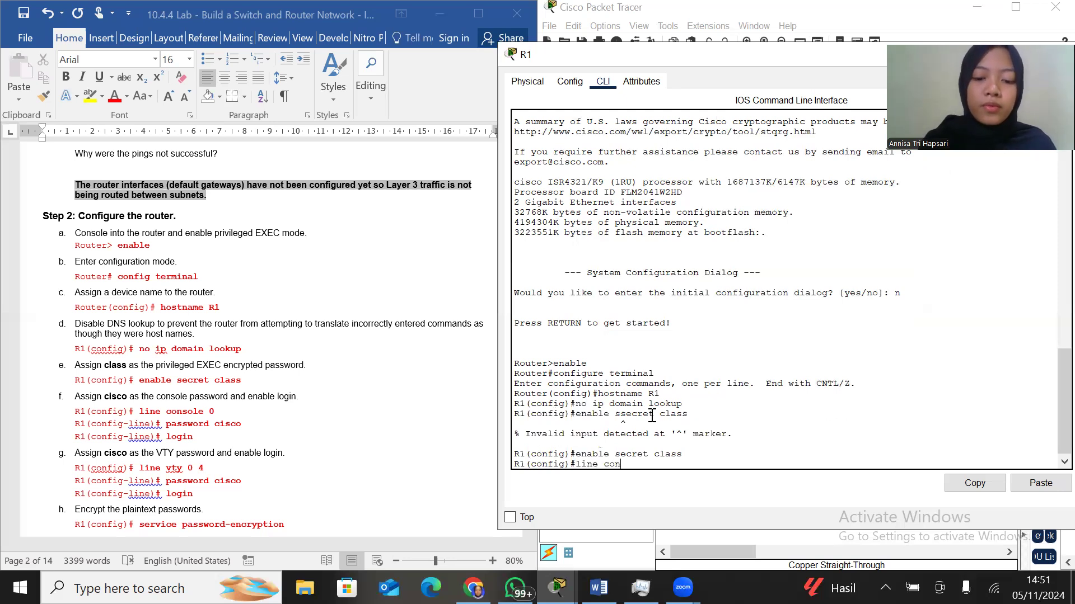
{"action": "type", "text": "sole 0"}
{"action": "key", "text": "Return"}
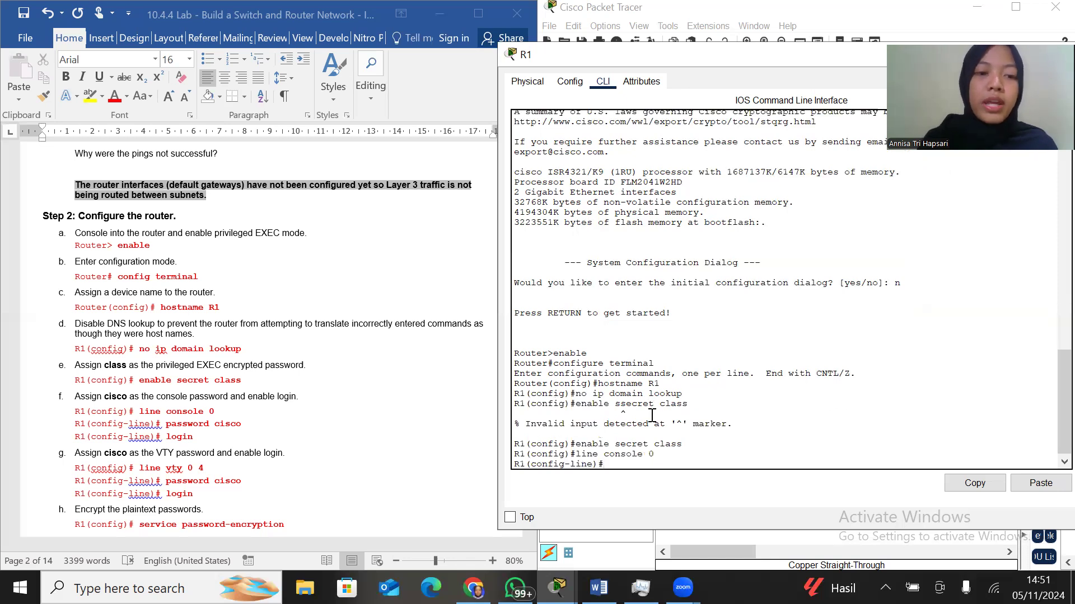
{"action": "type", "text": "password cisco"}
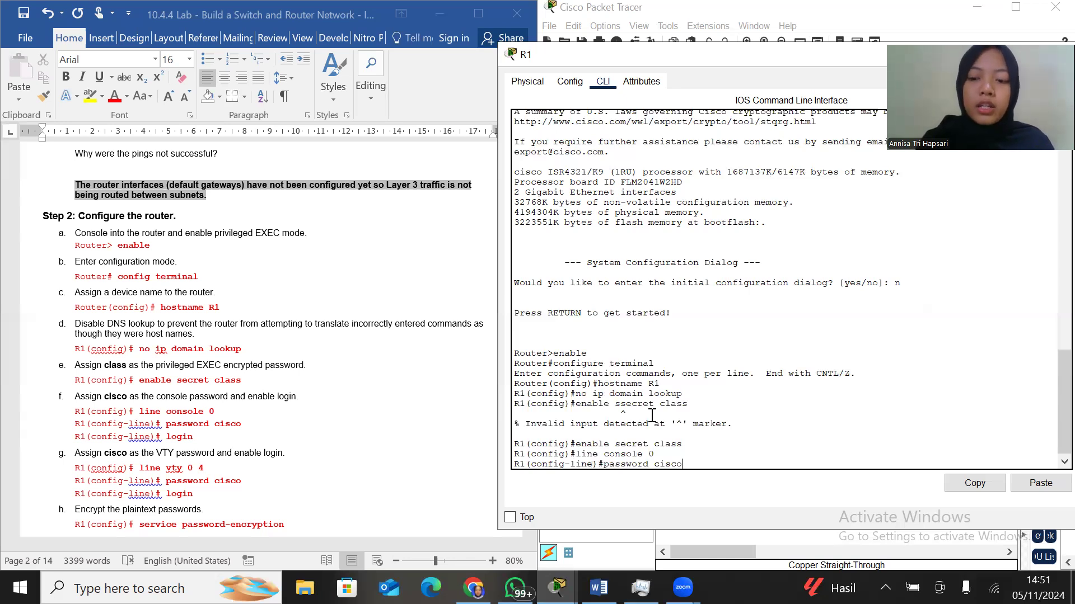
{"action": "key", "text": "Return"}
{"action": "type", "text": "login"}
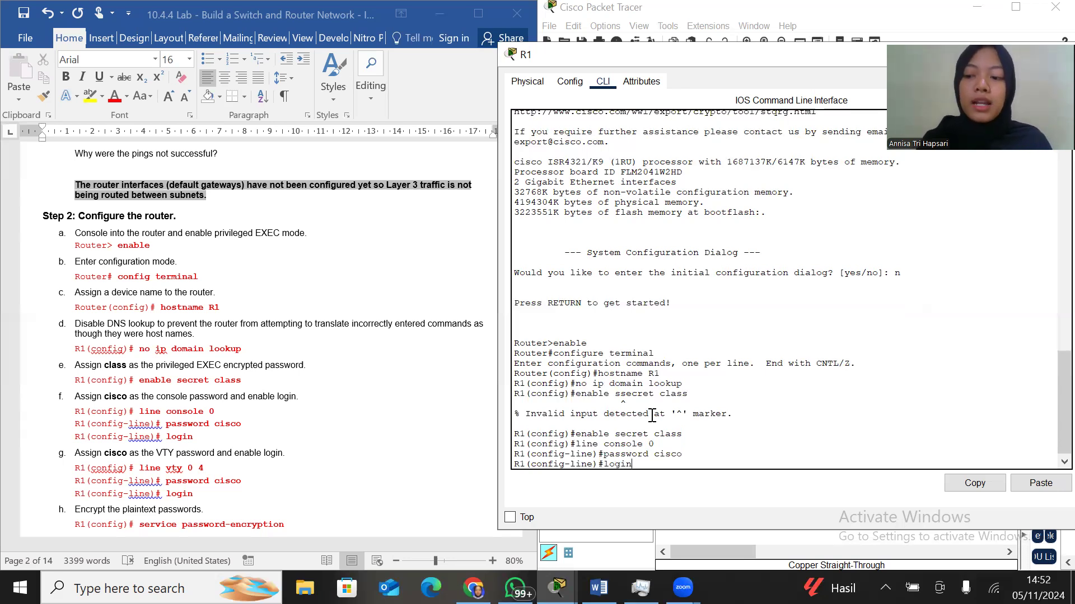
{"action": "key", "text": "Return"}
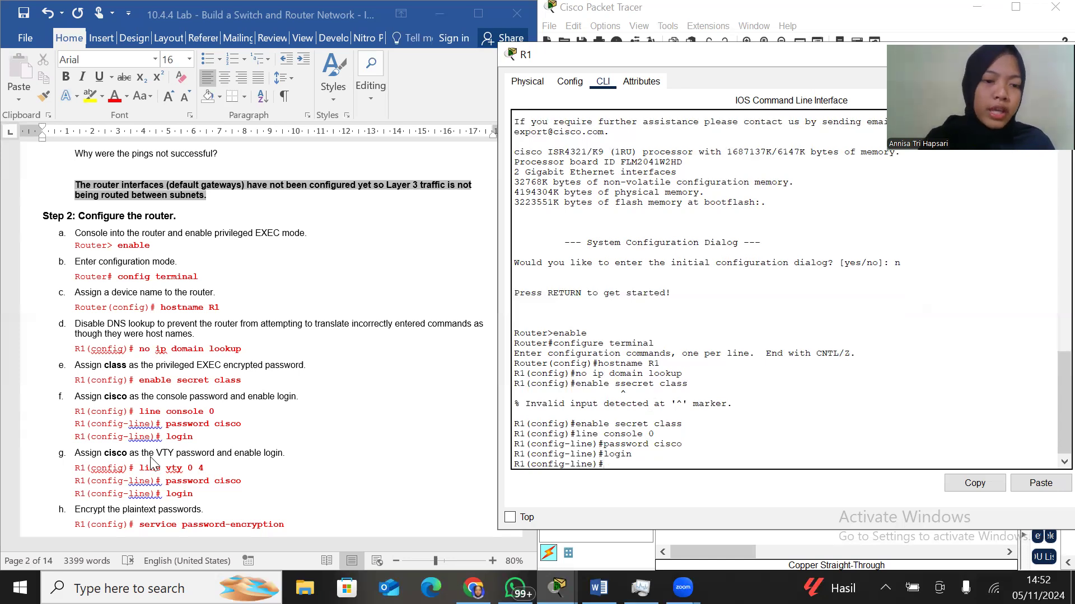
Assign the lab's VTY password on lines vty 0 4 of R1 and enable login
{"action": "scroll", "coordinate": [151, 463], "scroll_direction": "down", "scroll_amount": 1}
{"action": "scroll", "coordinate": [151, 464], "scroll_direction": "down", "scroll_amount": 2}
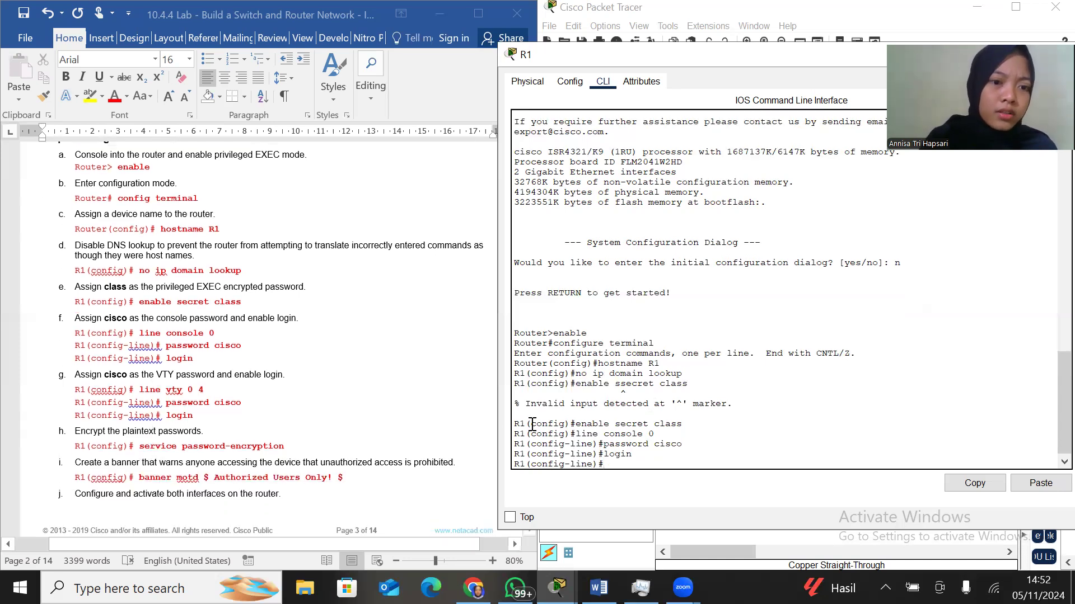
{"action": "left_click", "coordinate": [882, 19]}
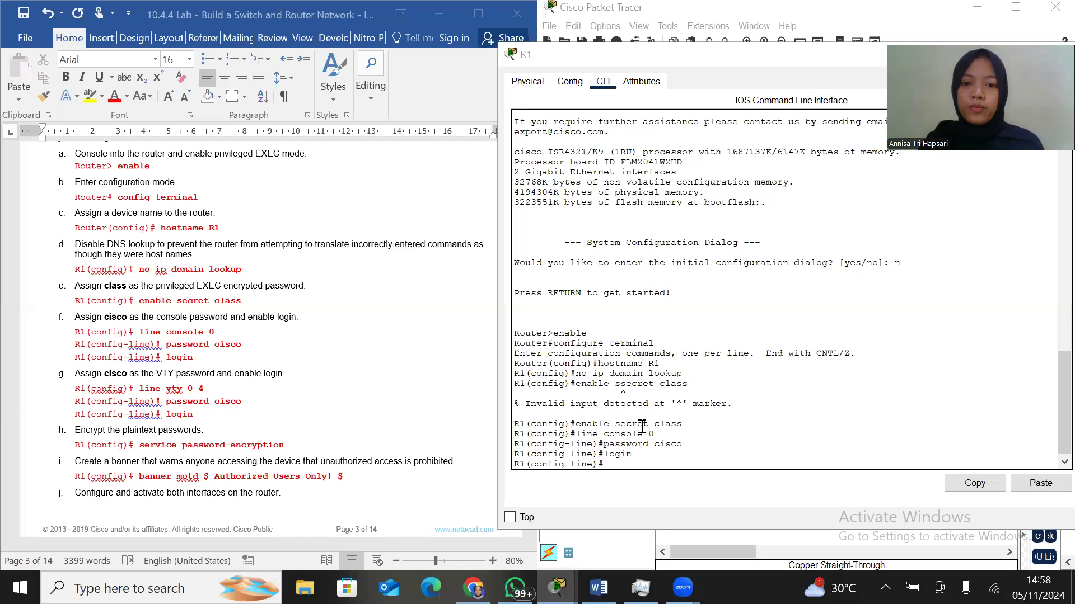
{"action": "left_click", "coordinate": [622, 469]}
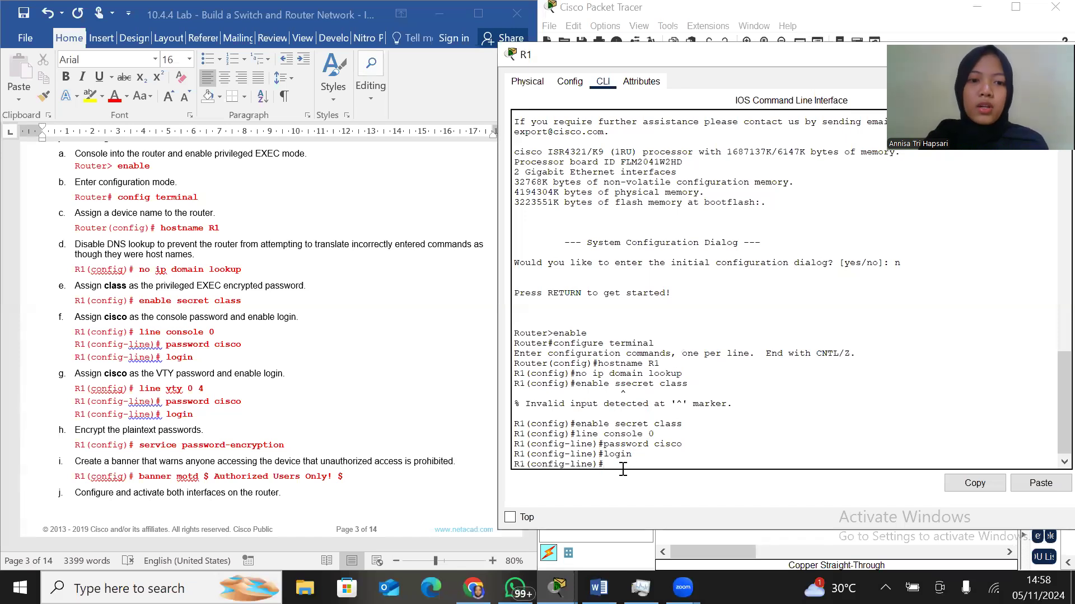
{"action": "type", "text": "li"}
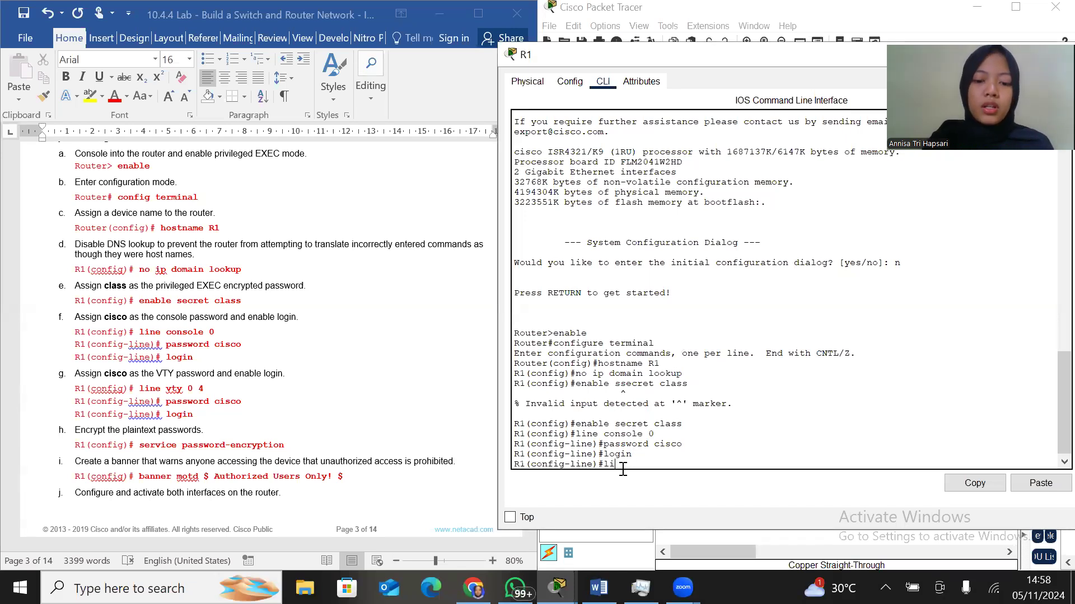
{"action": "type", "text": "ne vty "}
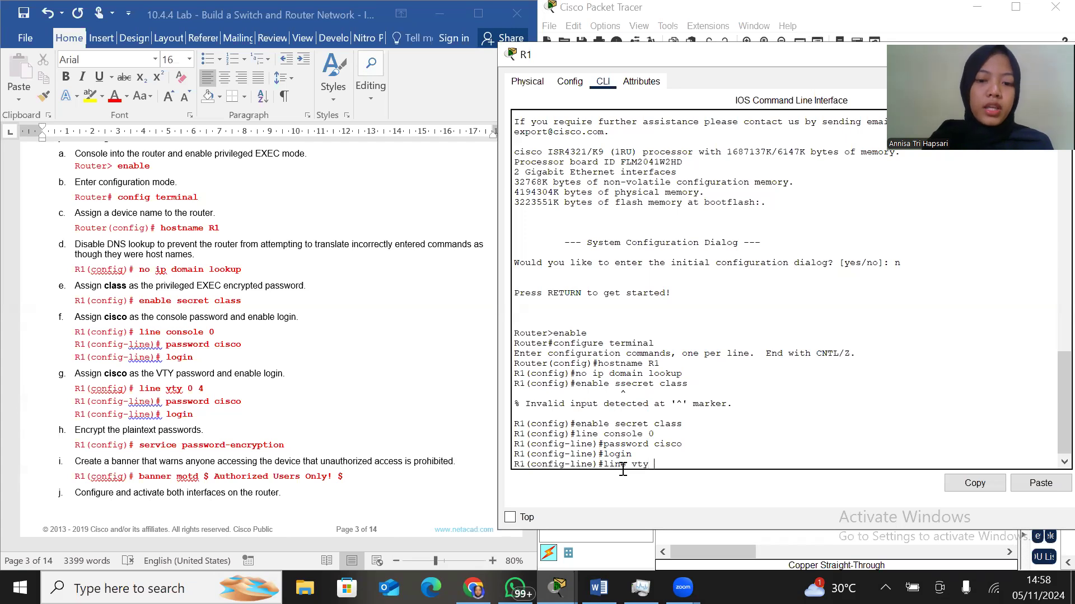
{"action": "type", "text": "0 4"}
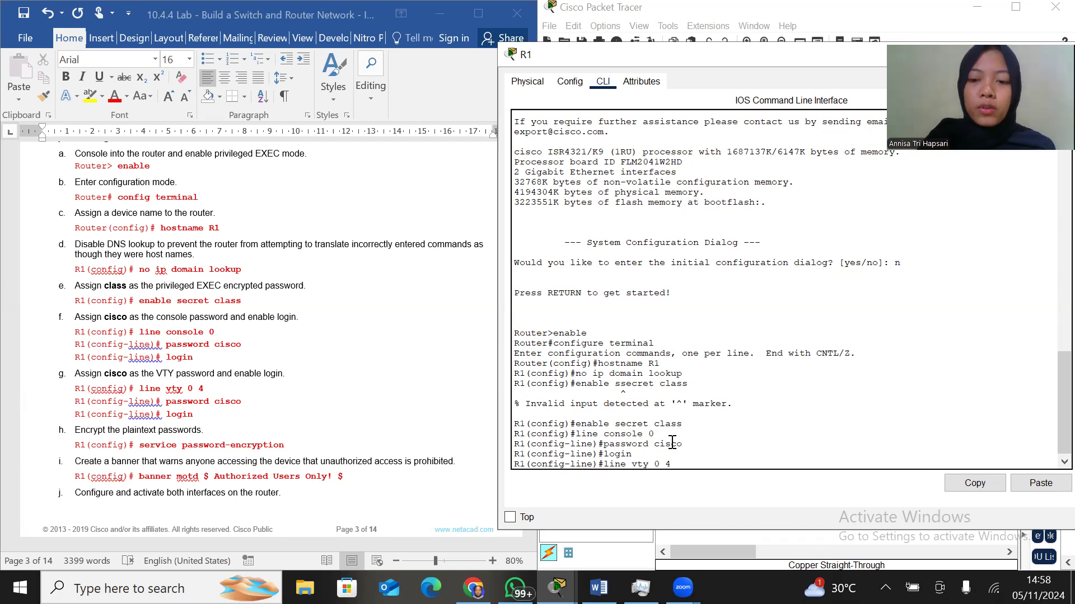
{"action": "key", "text": "Return"}
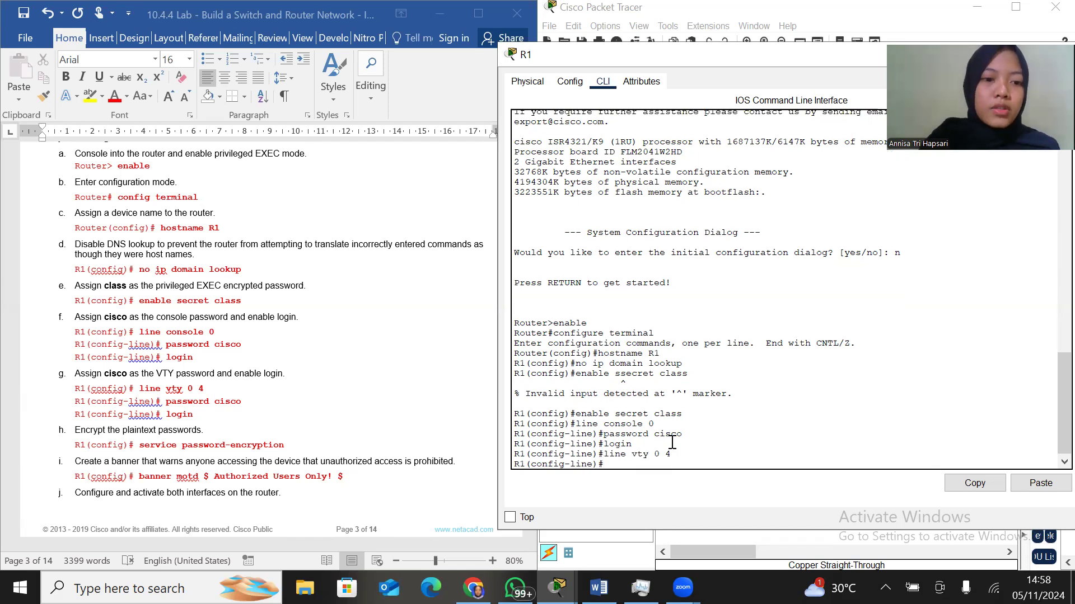
{"action": "type", "text": "passwor"}
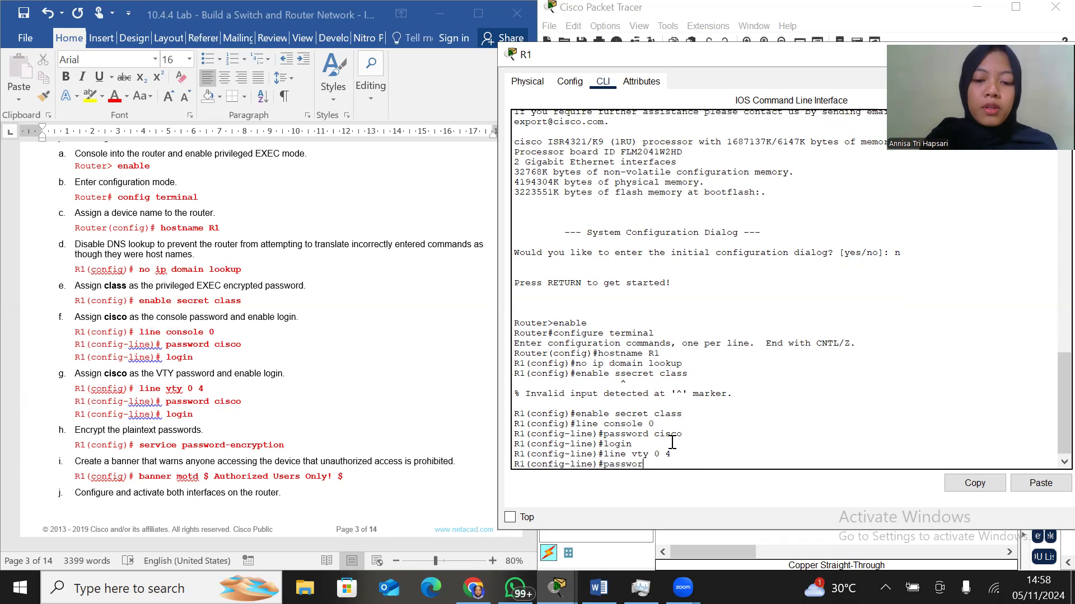
{"action": "type", "text": "d cisco"}
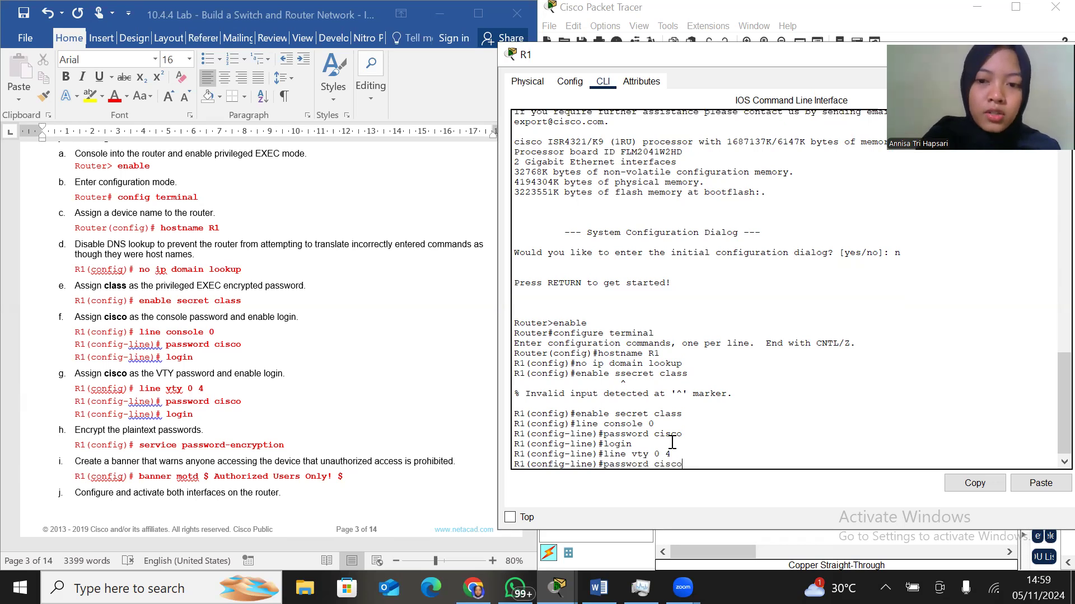
{"action": "key", "text": "Return"}
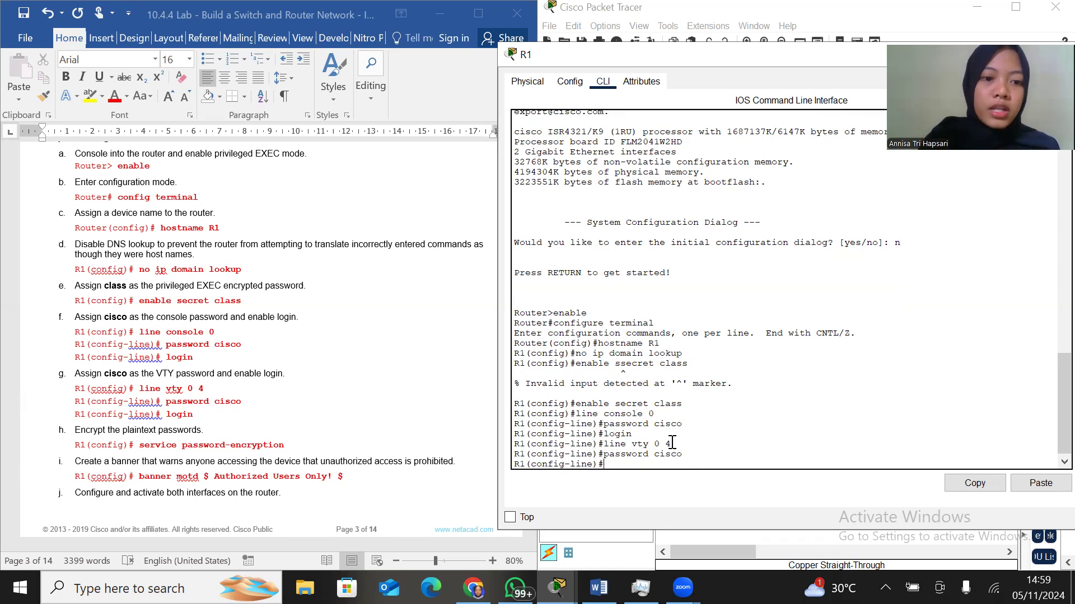
{"action": "type", "text": "login"}
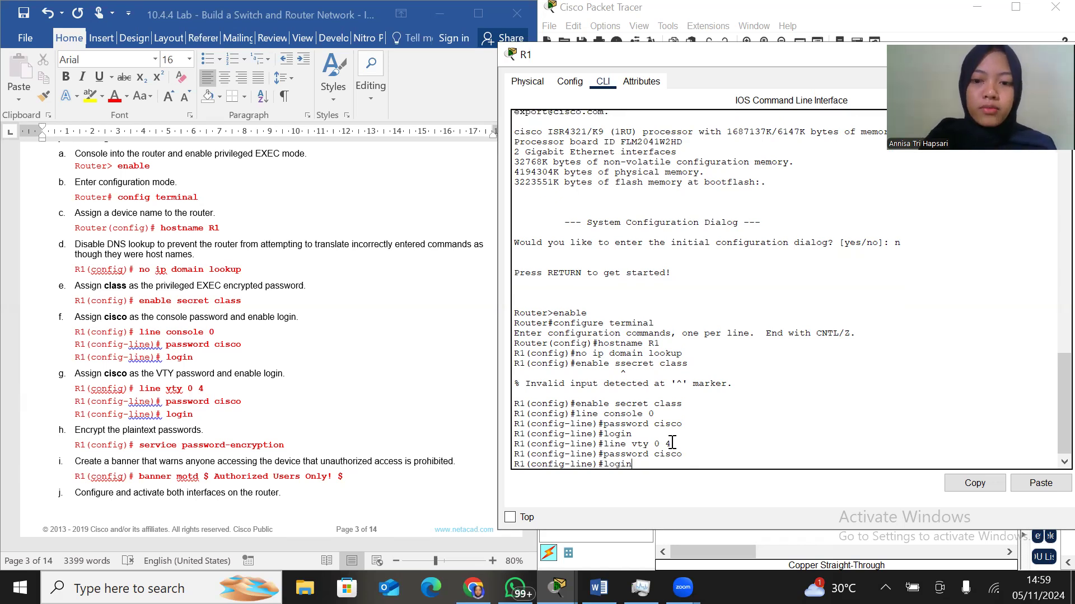
{"action": "key", "text": "Return"}
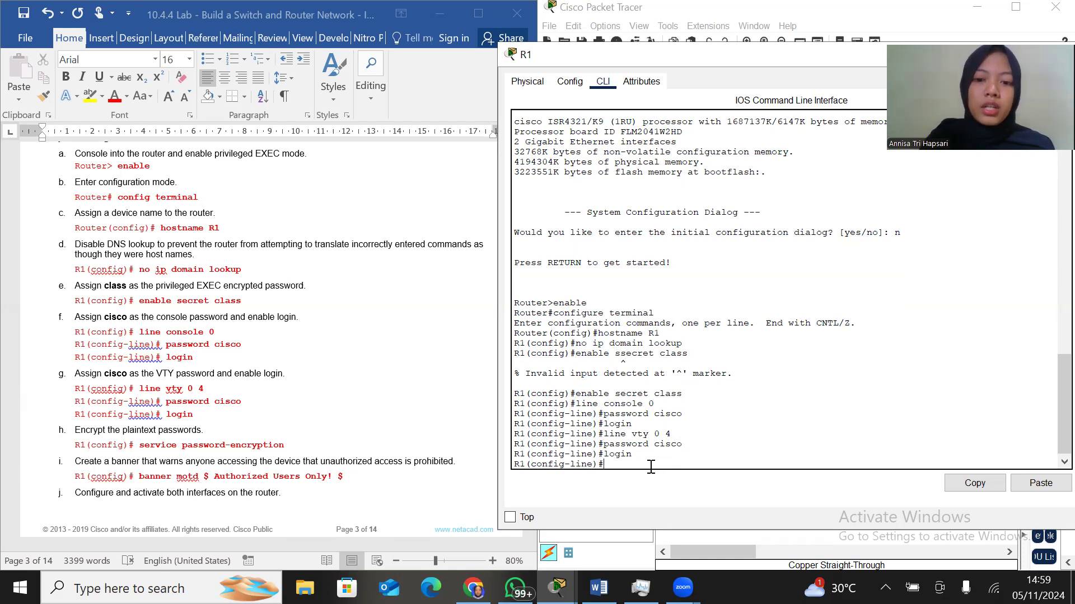
Encrypt R1's plaintext passwords with the service password-encryption command
{"action": "type", "text": "service"}
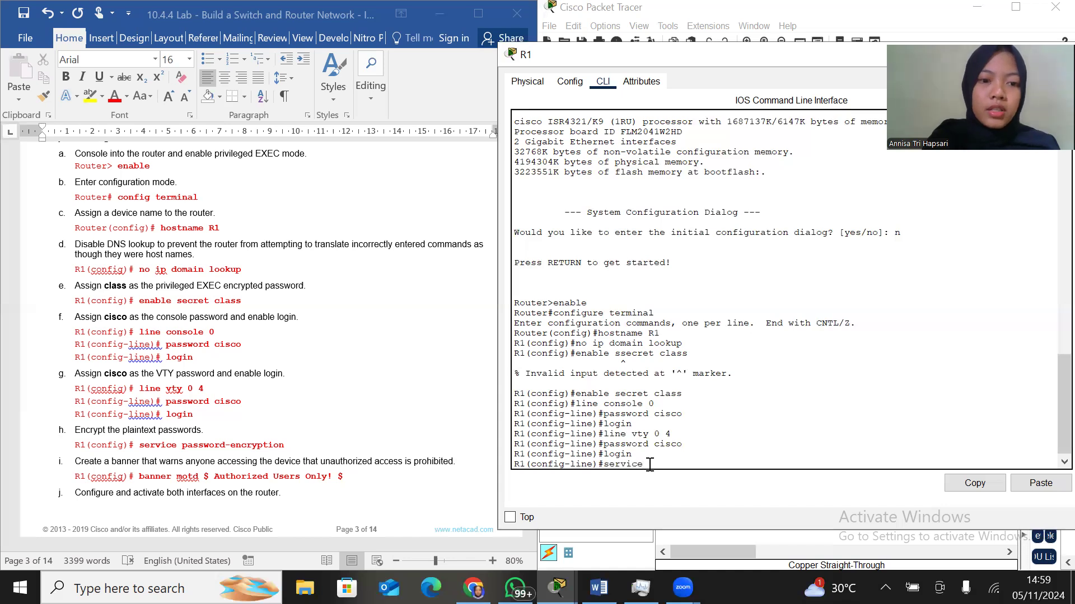
{"action": "type", "text": " pass"}
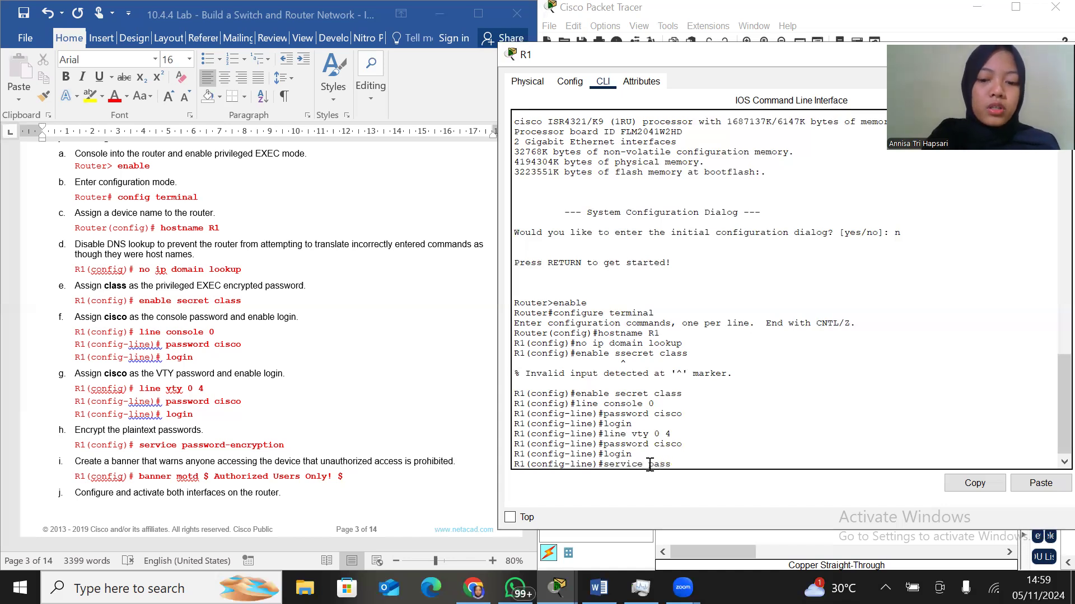
{"action": "type", "text": "word-encry"}
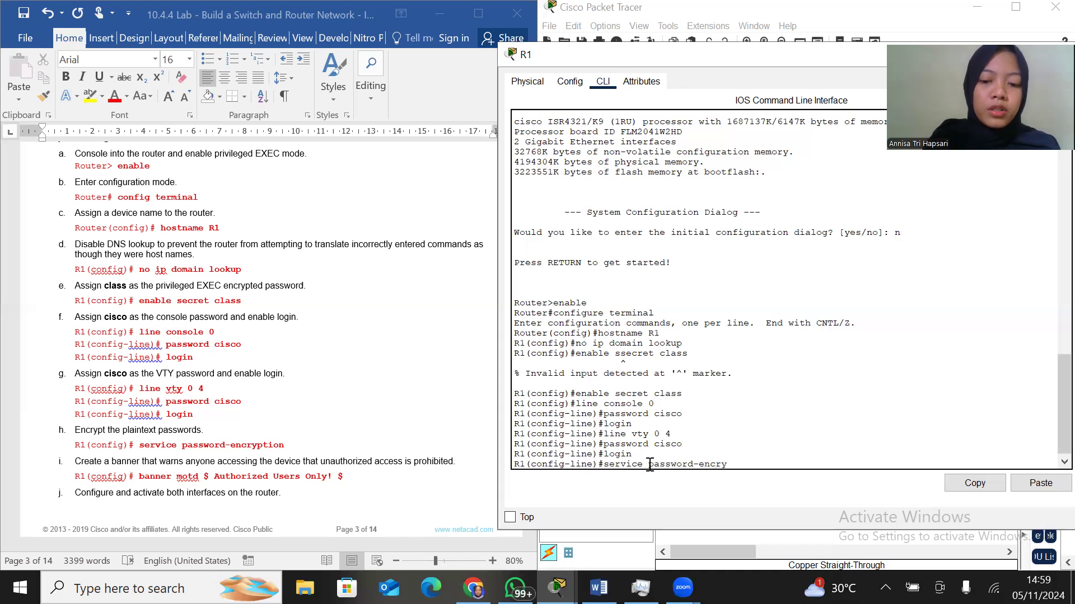
{"action": "type", "text": "ptio"}
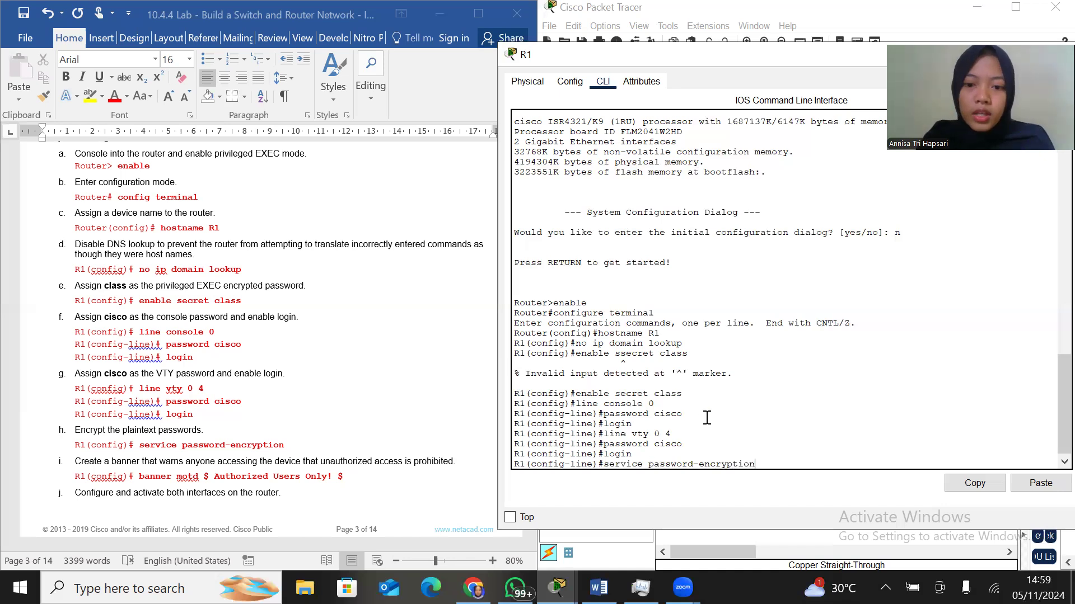
{"action": "type", "text": "n"}
{"action": "key", "text": "Return"}
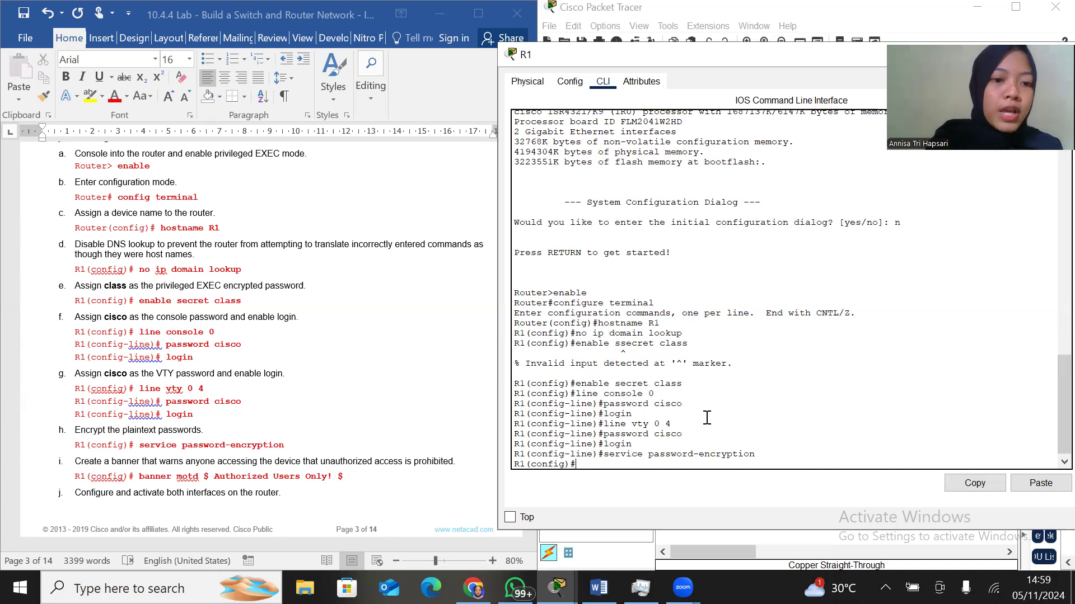
Create a message-of-the-day banner on R1 reading "Authorized Users Only!" with $ as the delimiter
{"action": "type", "text": "banner motd"}
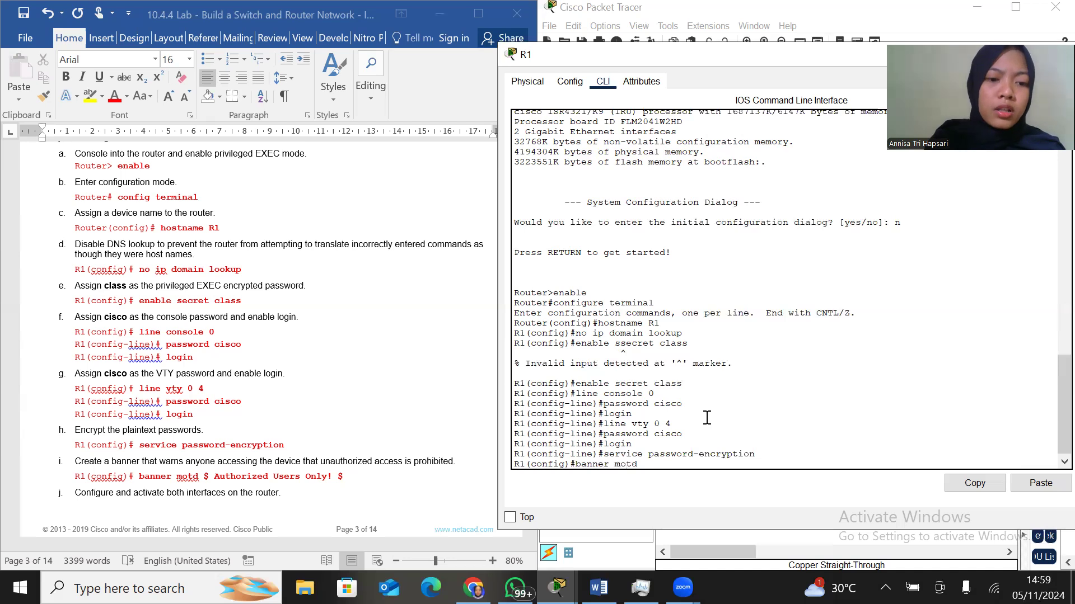
{"action": "type", "text": " $"}
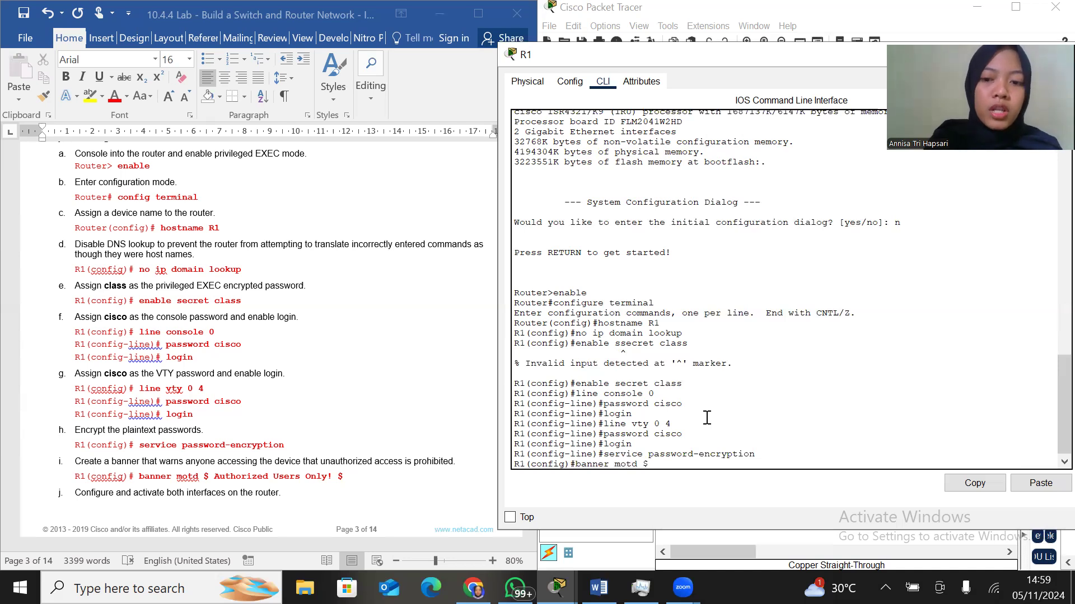
{"action": "type", "text": " Authorized"}
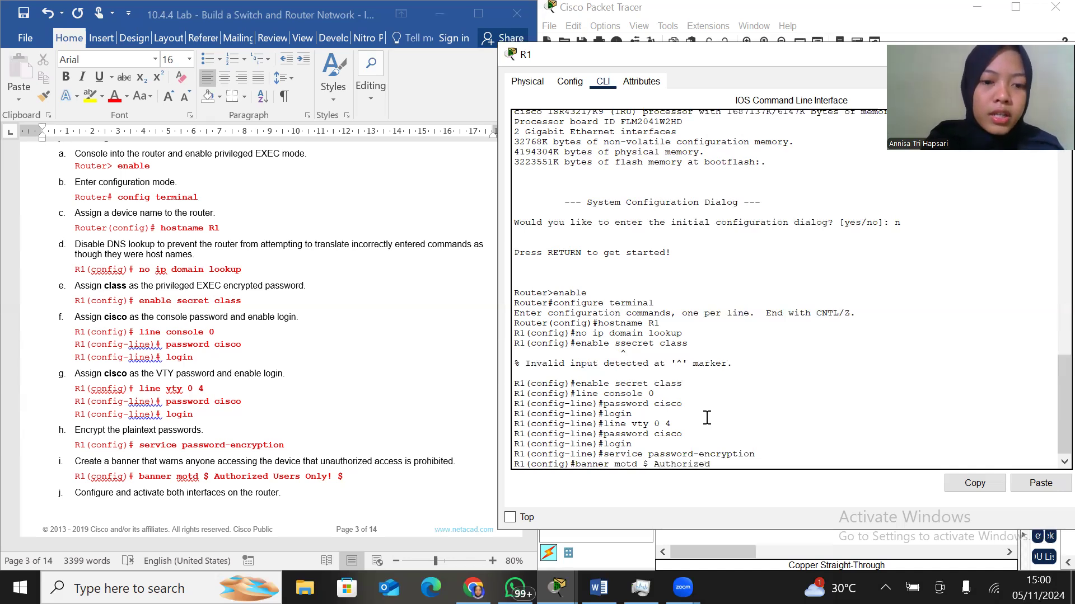
{"action": "type", "text": " User"}
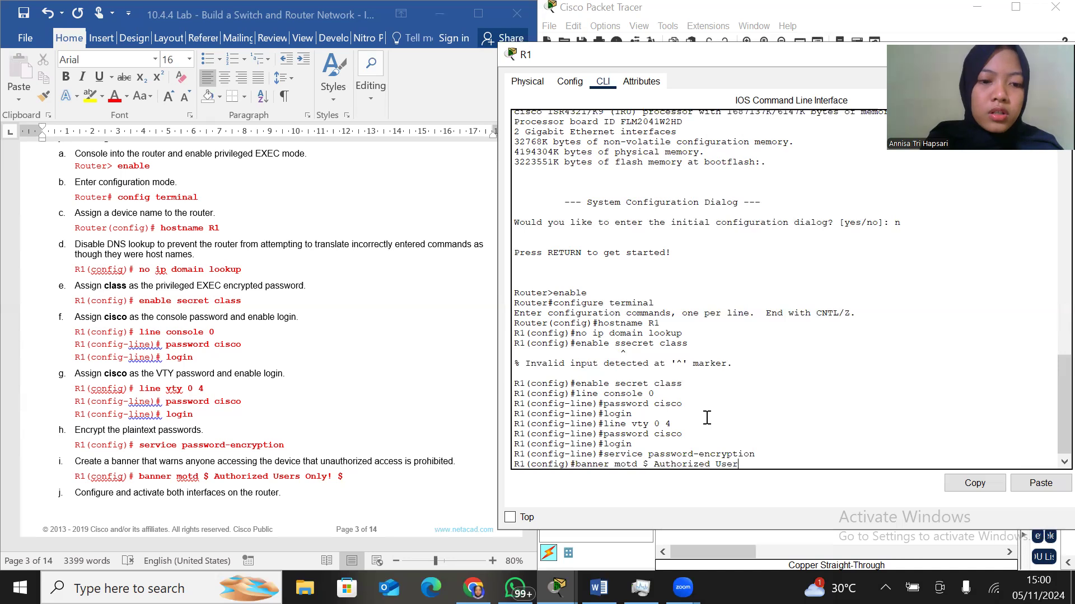
{"action": "type", "text": "s Only! $"}
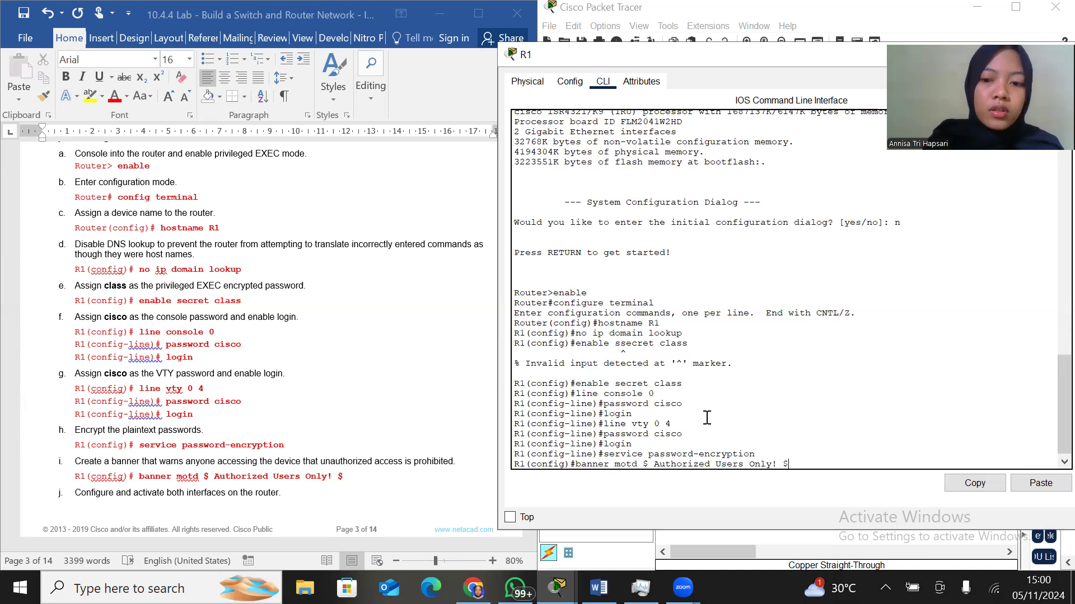
{"action": "key", "text": "Return"}
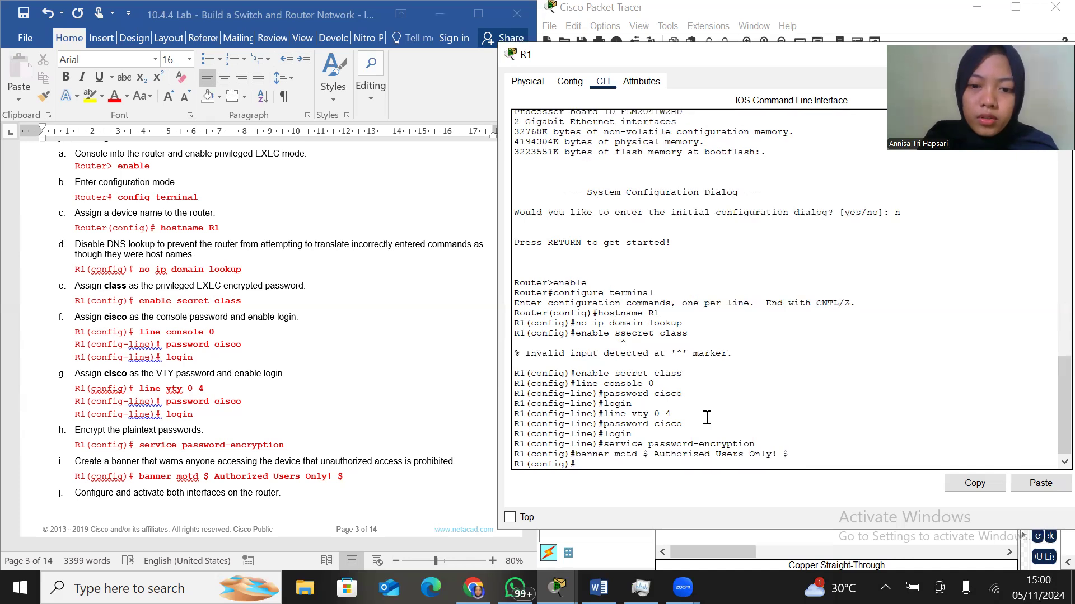
Enter interface configuration mode for g0/0/0 on R1, following the lab's interface instructions
{"action": "scroll", "coordinate": [355, 444], "scroll_direction": "down", "scroll_amount": 10}
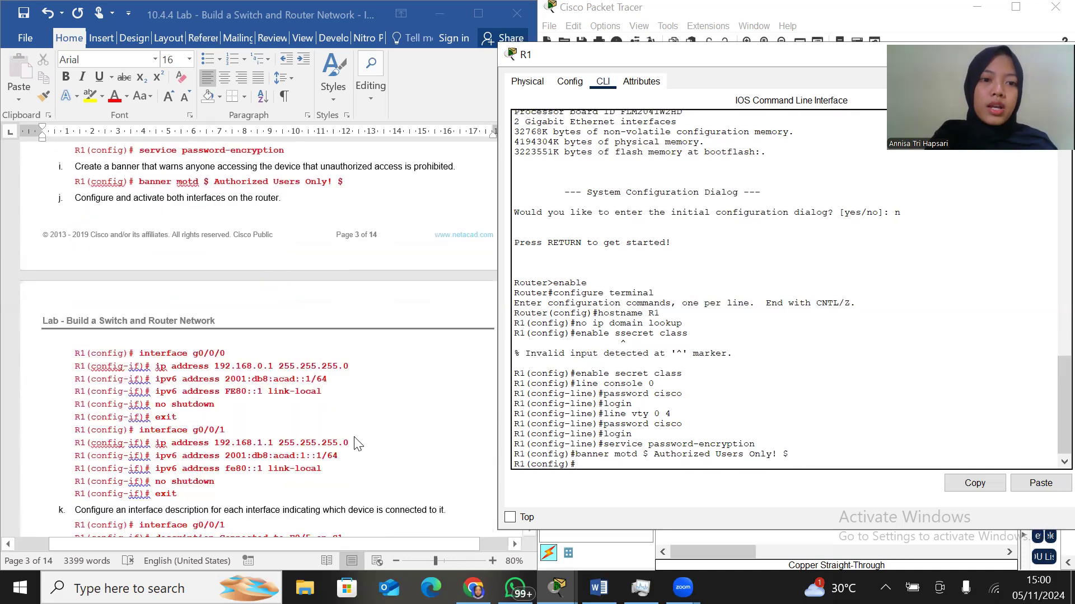
{"action": "scroll", "coordinate": [354, 443], "scroll_direction": "down", "scroll_amount": 1}
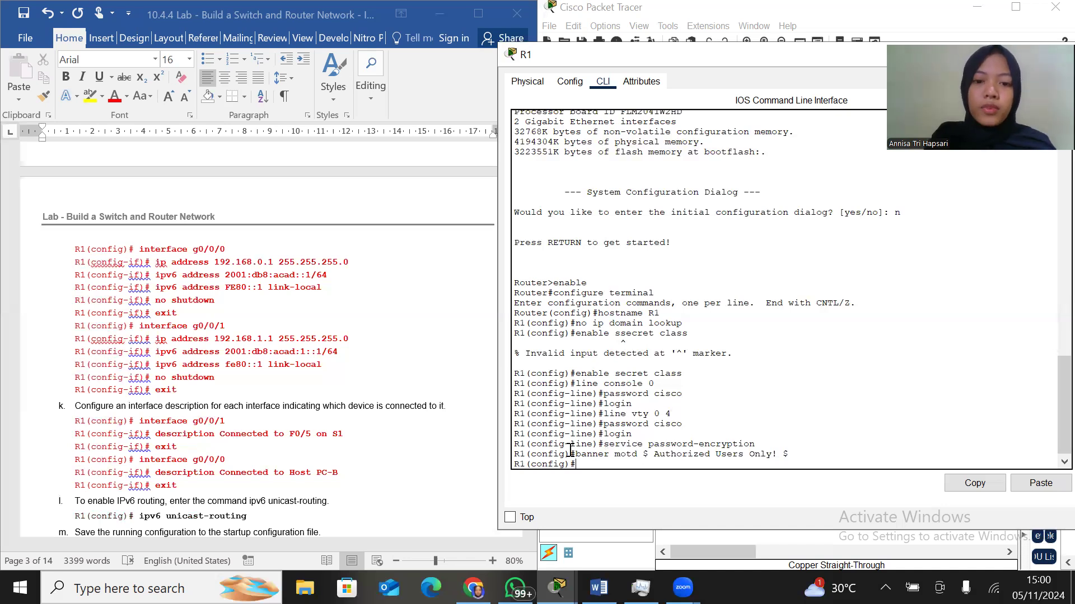
{"action": "type", "text": "inte"}
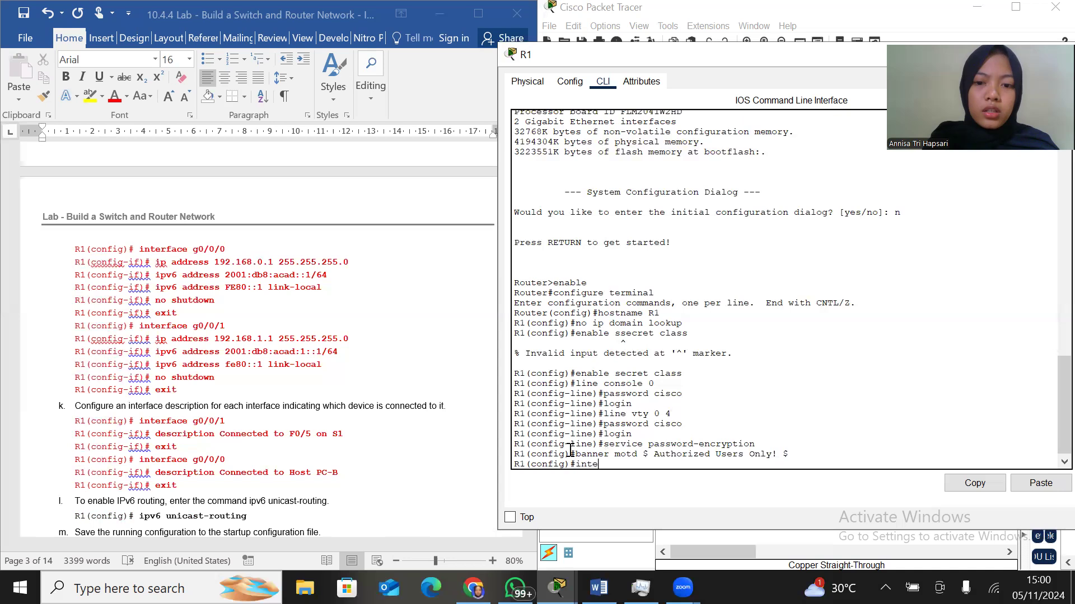
{"action": "type", "text": "rface"}
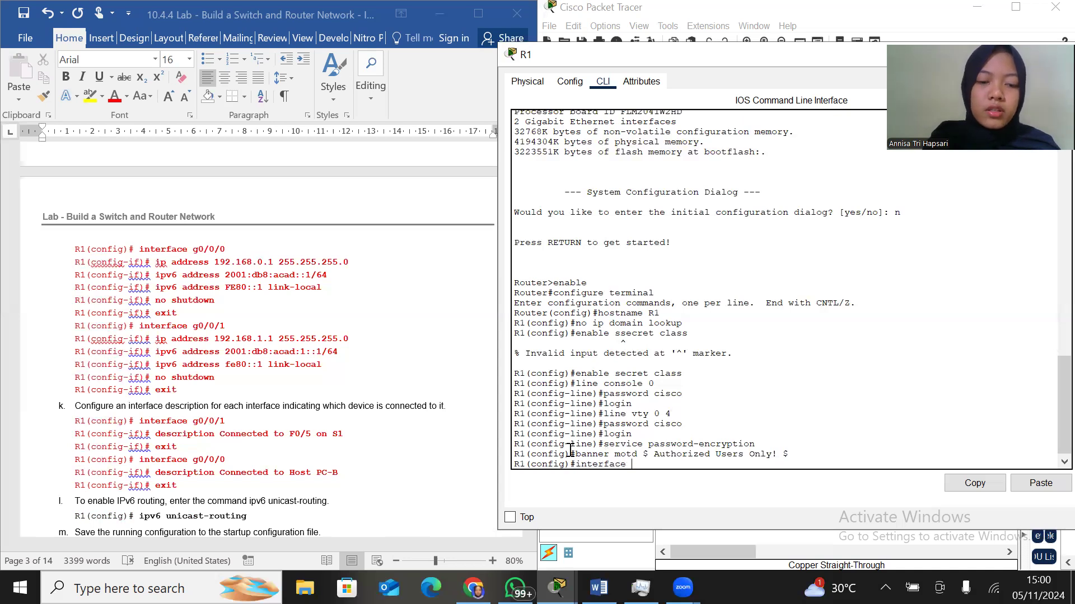
{"action": "type", "text": " g0/"}
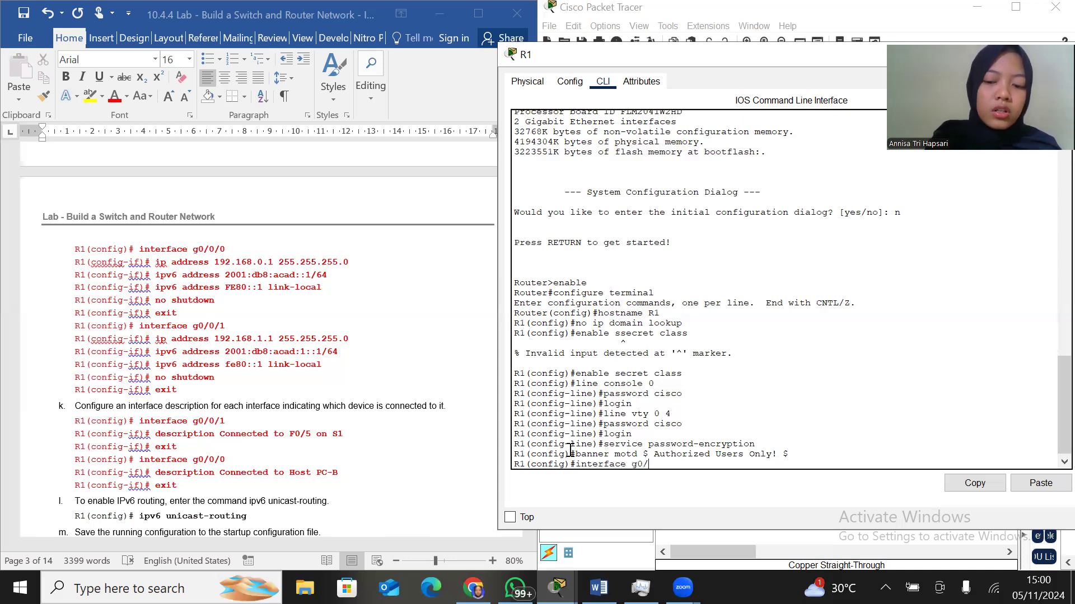
{"action": "type", "text": "0/0"}
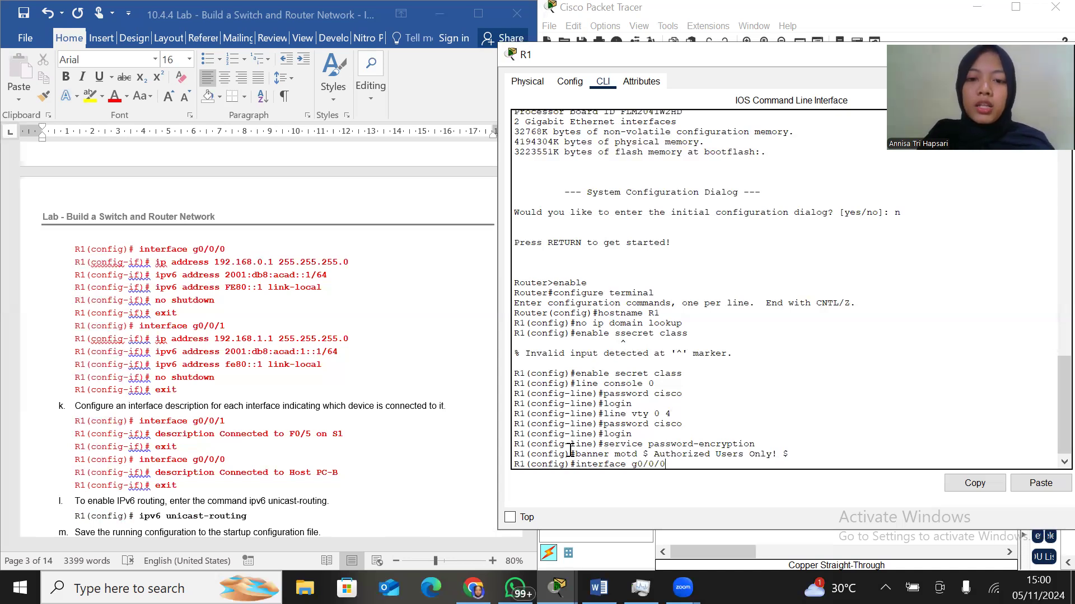
{"action": "scroll", "coordinate": [647, 430], "scroll_direction": "down", "scroll_amount": 1}
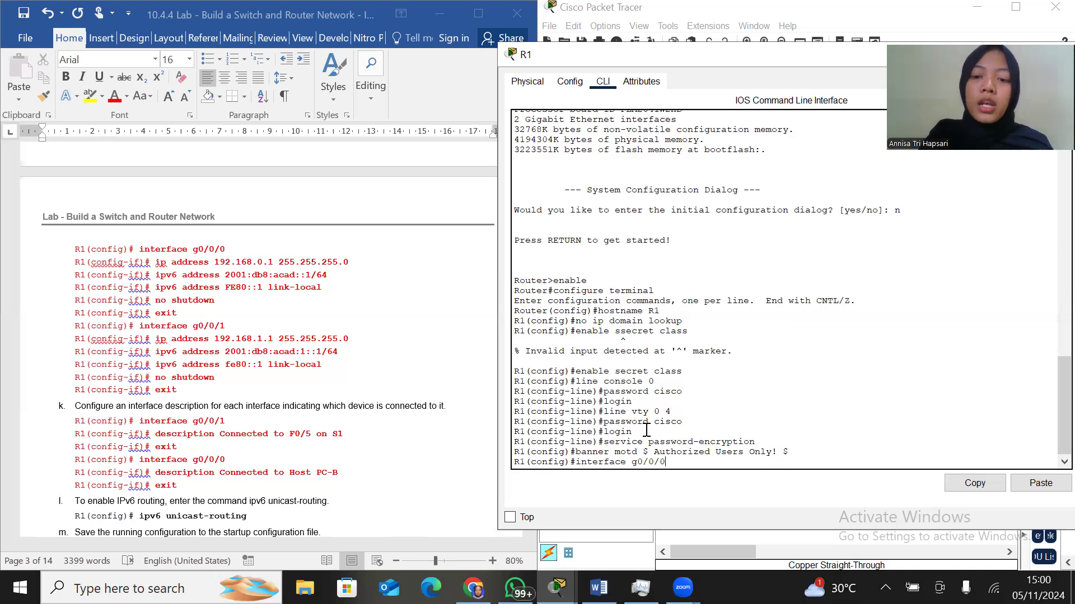
{"action": "key", "text": "Return"}
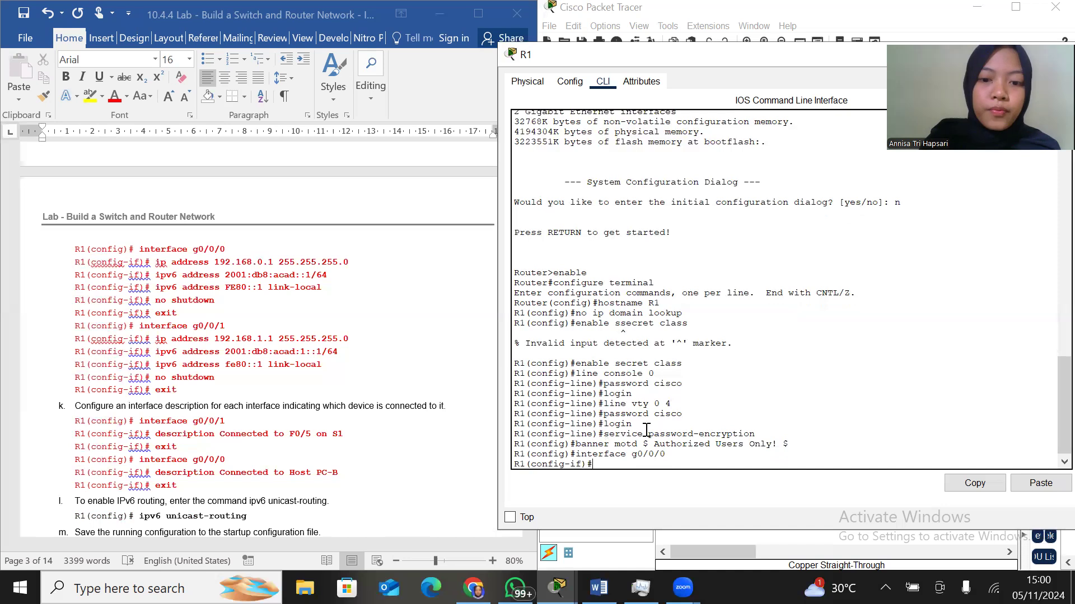
Assign IPv4 address 192.168.0.1 with mask 255.255.255.0 to R1's g0/0/0 interface
{"action": "type", "text": "ip addre"}
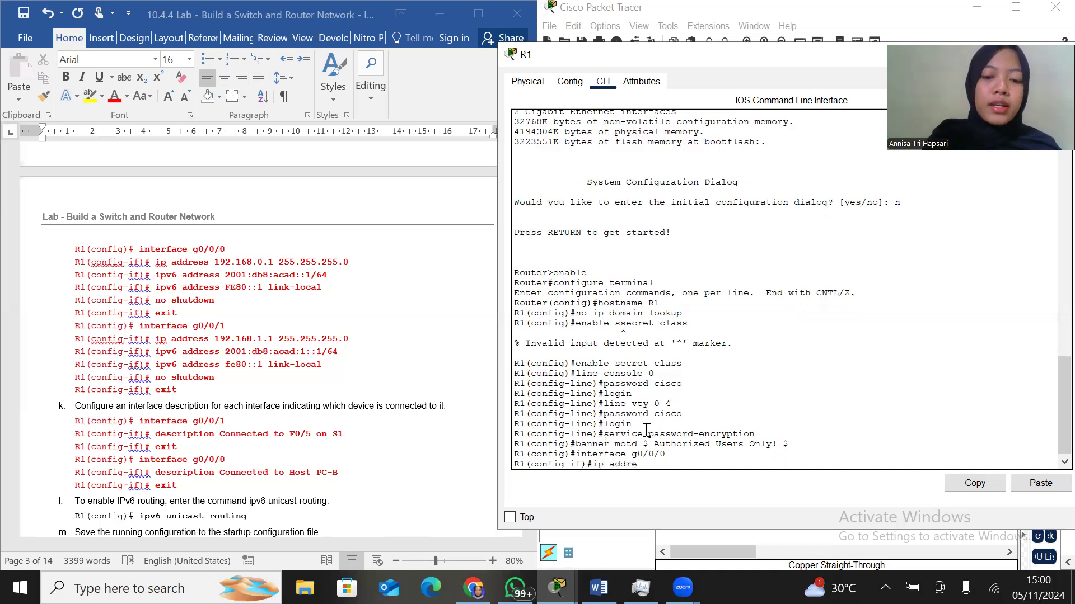
{"action": "type", "text": "ss"}
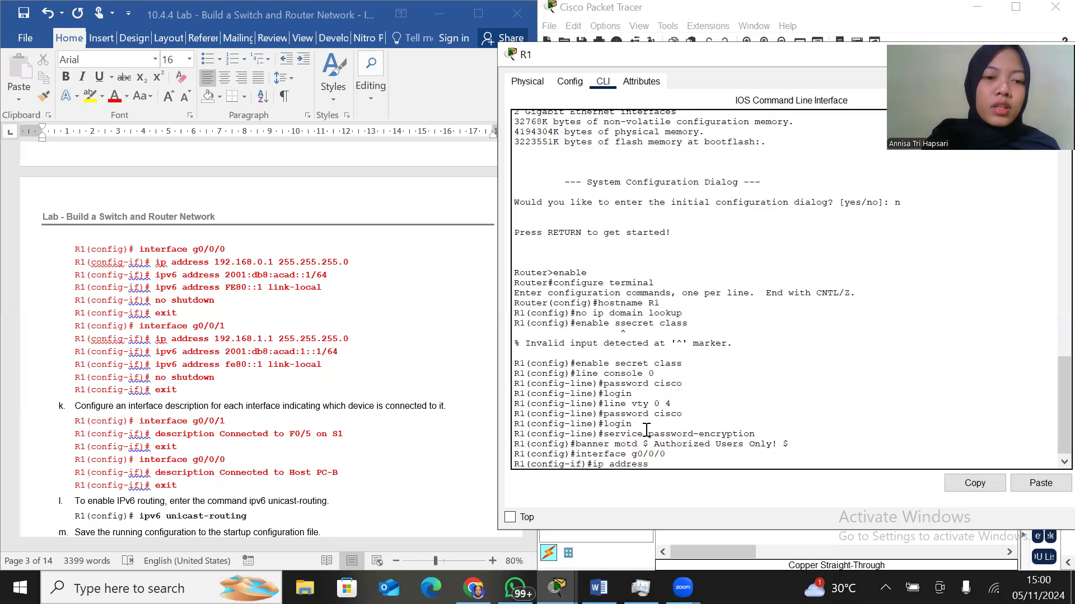
{"action": "type", "text": " 192.168"}
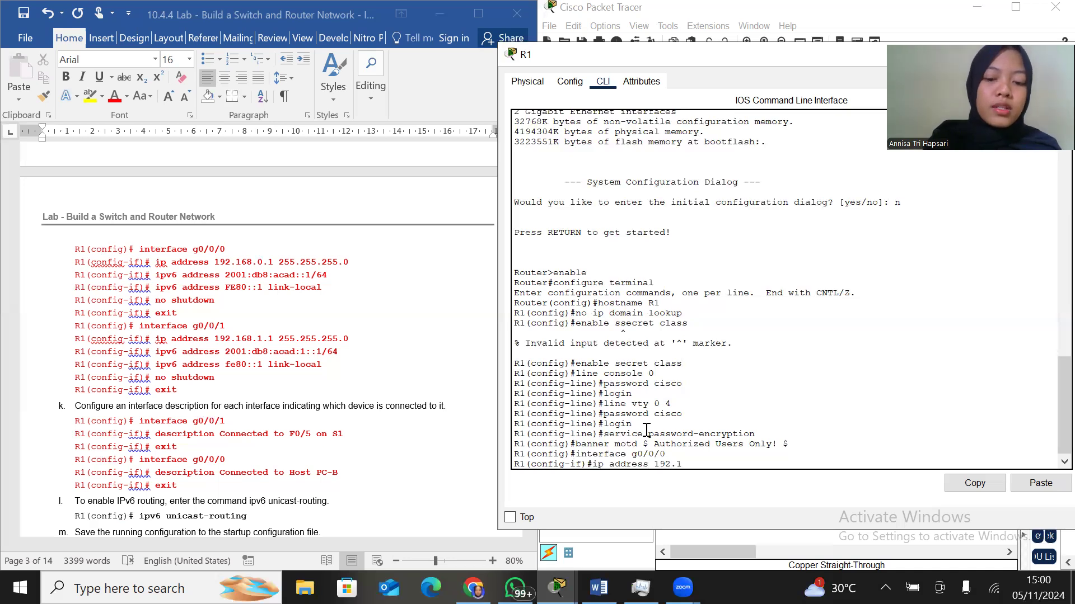
{"action": "type", "text": ".0.1 255.255.255.0"}
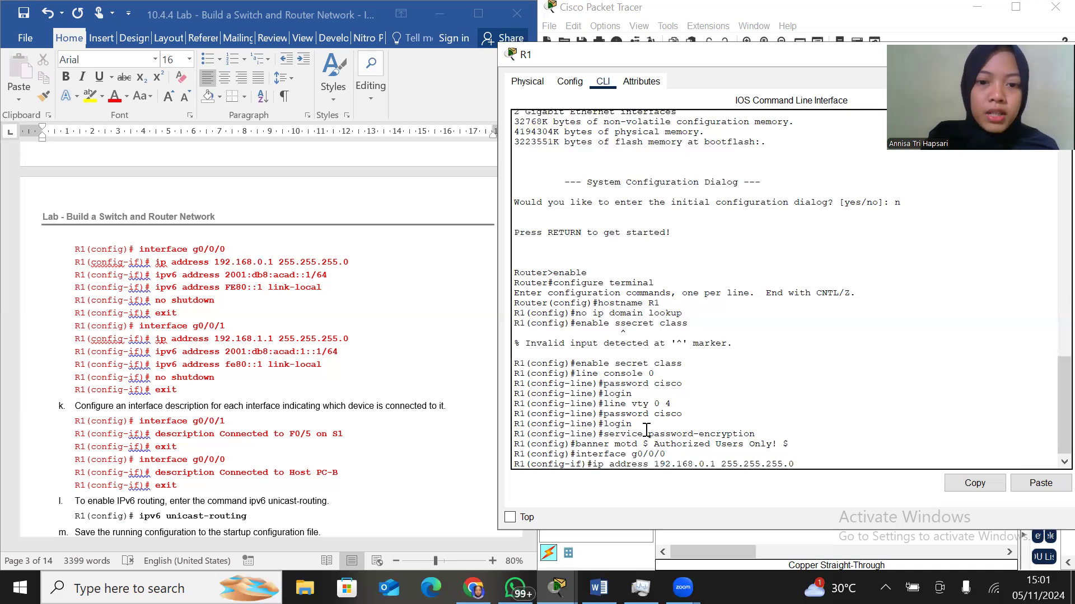
{"action": "key", "text": "Return"}
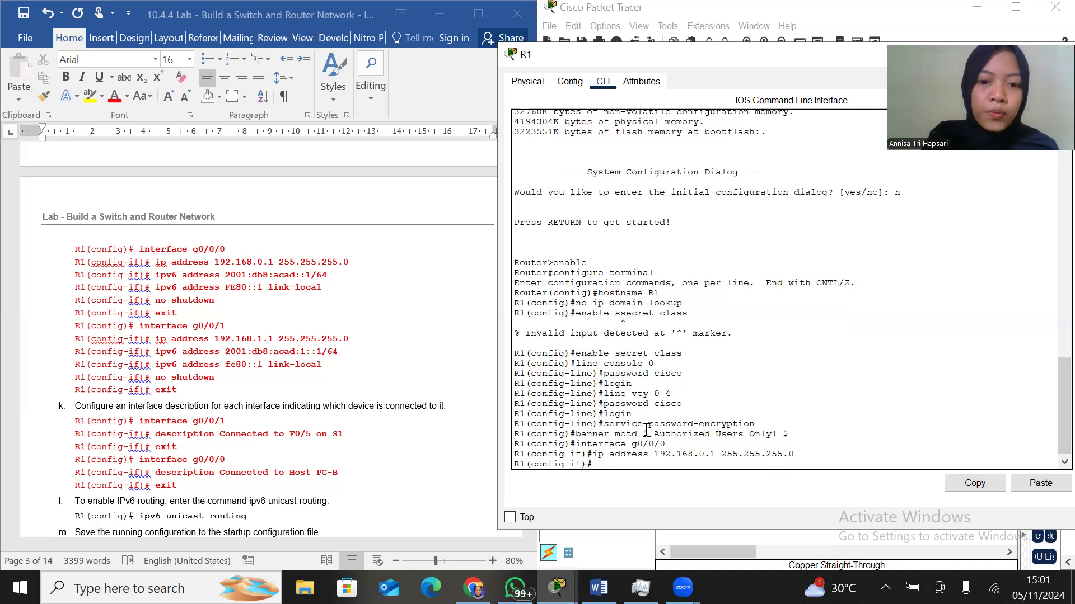
Assign IPv6 address 2001:db8:acad::1/64 to R1's g0/0/0 interface
{"action": "type", "text": "ip v6"}
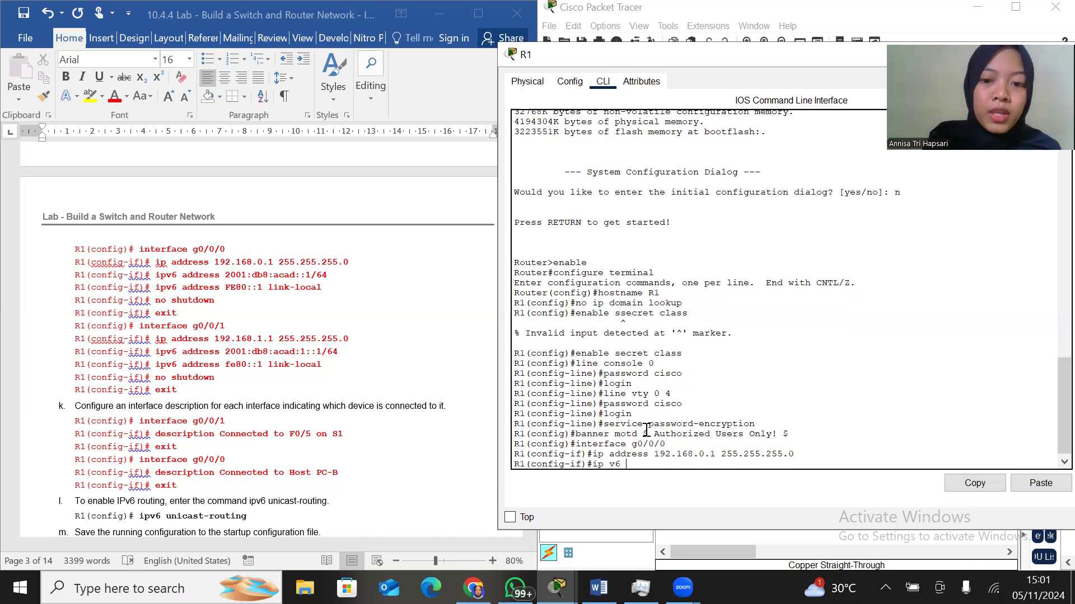
{"action": "key", "text": "BackSpace"}
{"action": "key", "text": "BackSpace"}
{"action": "key", "text": "BackSpace"}
{"action": "key", "text": "BackSpace"}
{"action": "type", "text": "v6 address"}
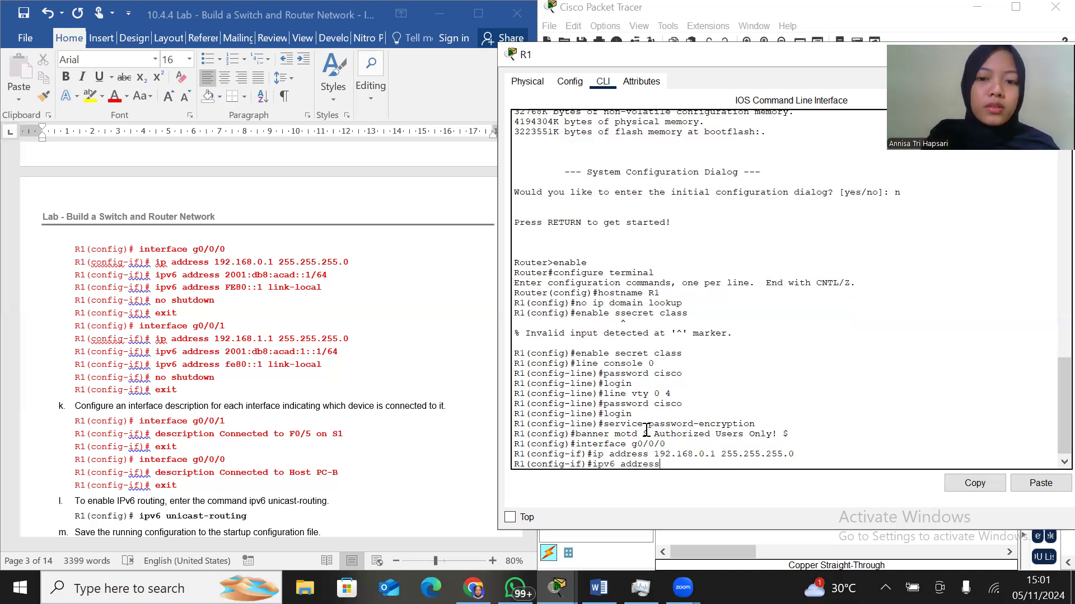
{"action": "type", "text": " 2"}
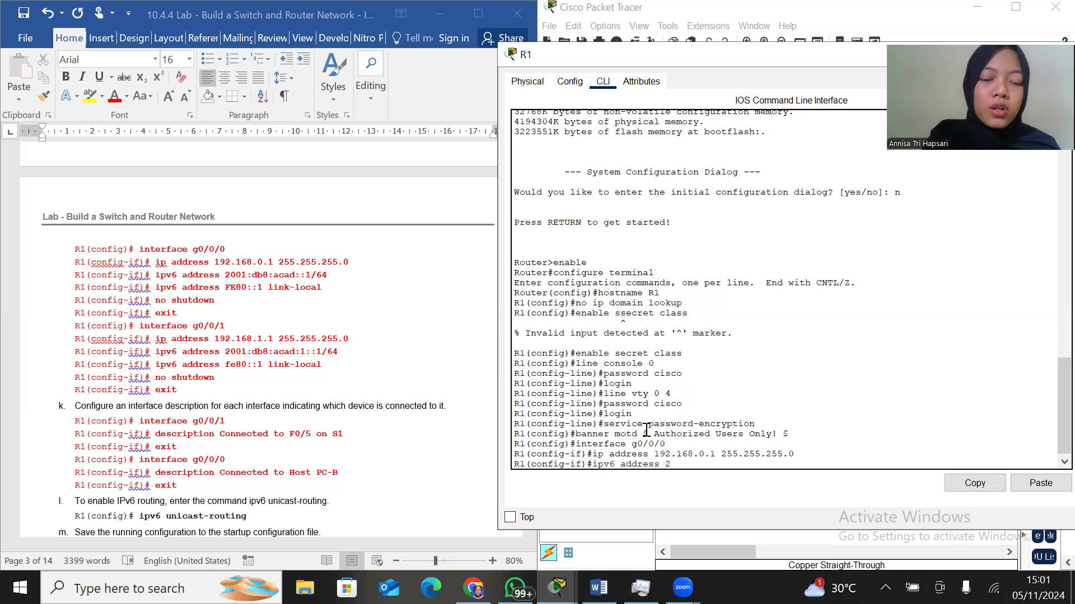
{"action": "type", "text": "001:db"}
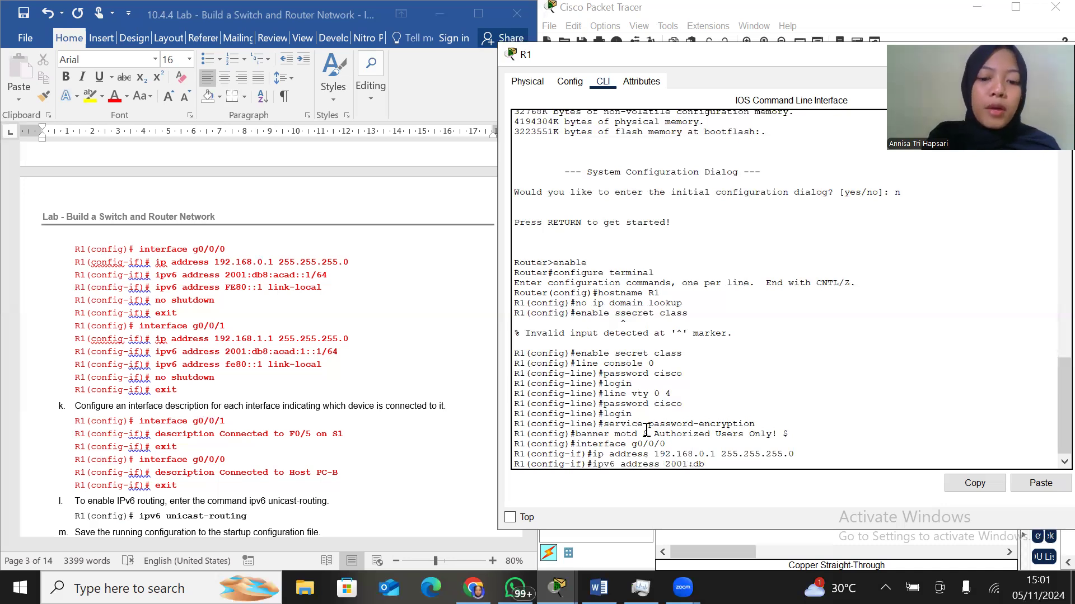
{"action": "type", "text": "8:acad::"}
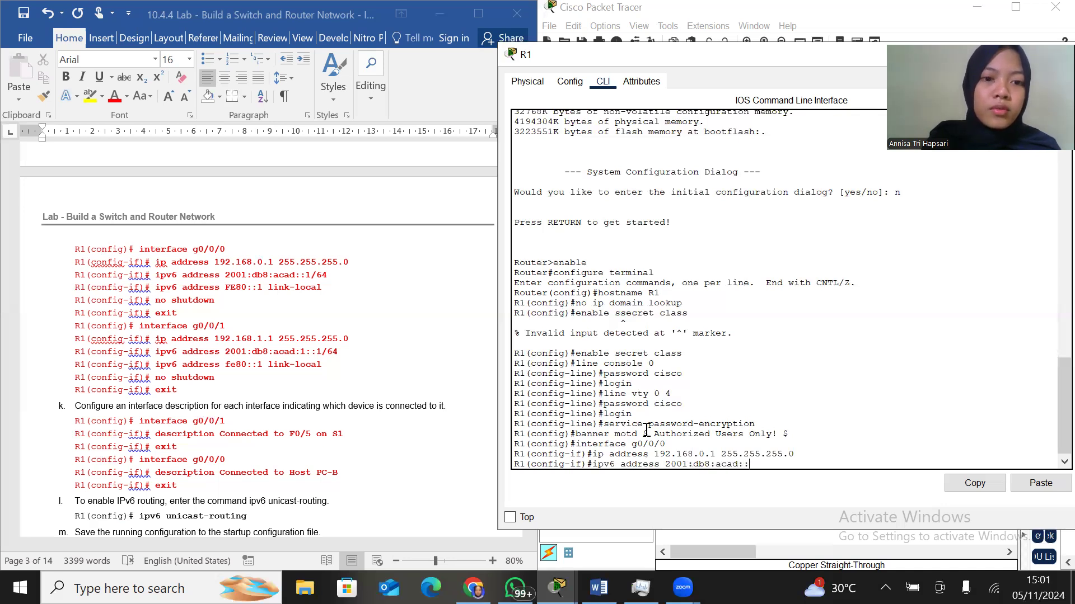
{"action": "type", "text": "1/64"}
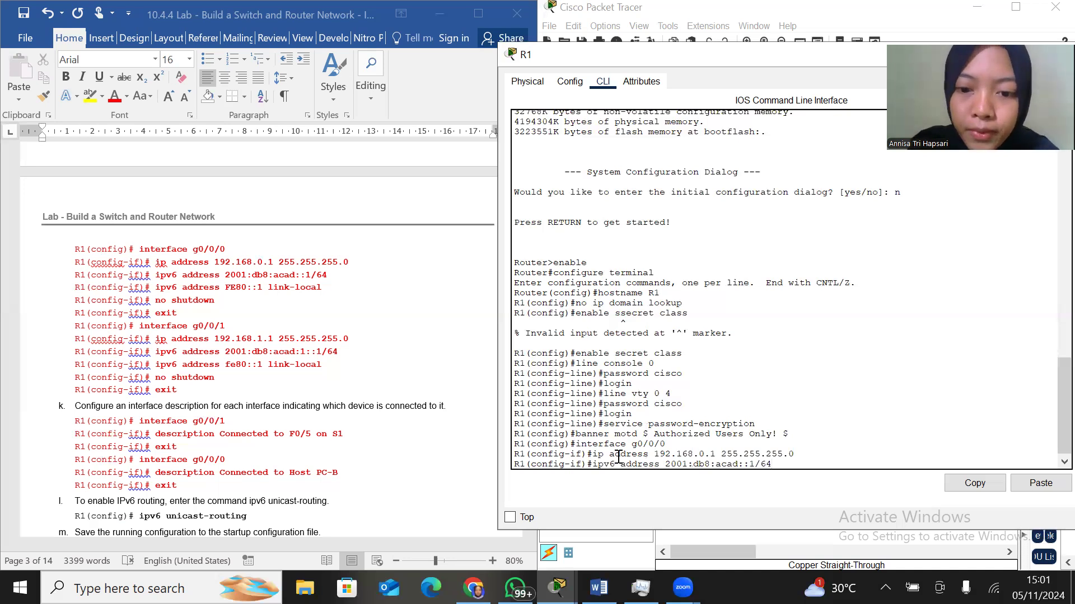
{"action": "key", "text": "Return"}
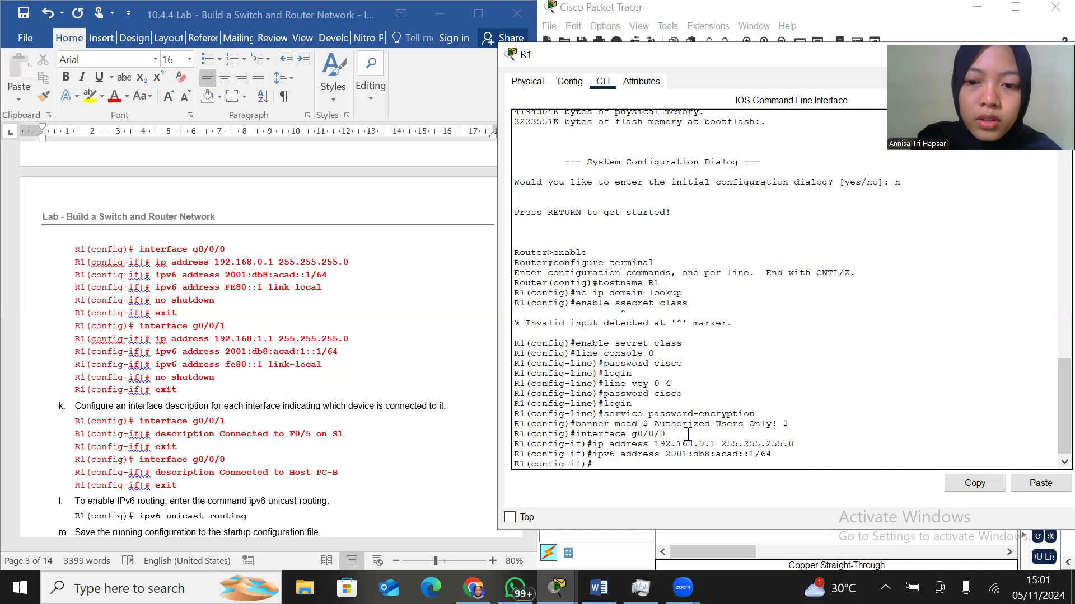
Set FE80::1 as the IPv6 link-local address of R1's g0/0/0 interface
{"action": "type", "text": "ipv6 address "}
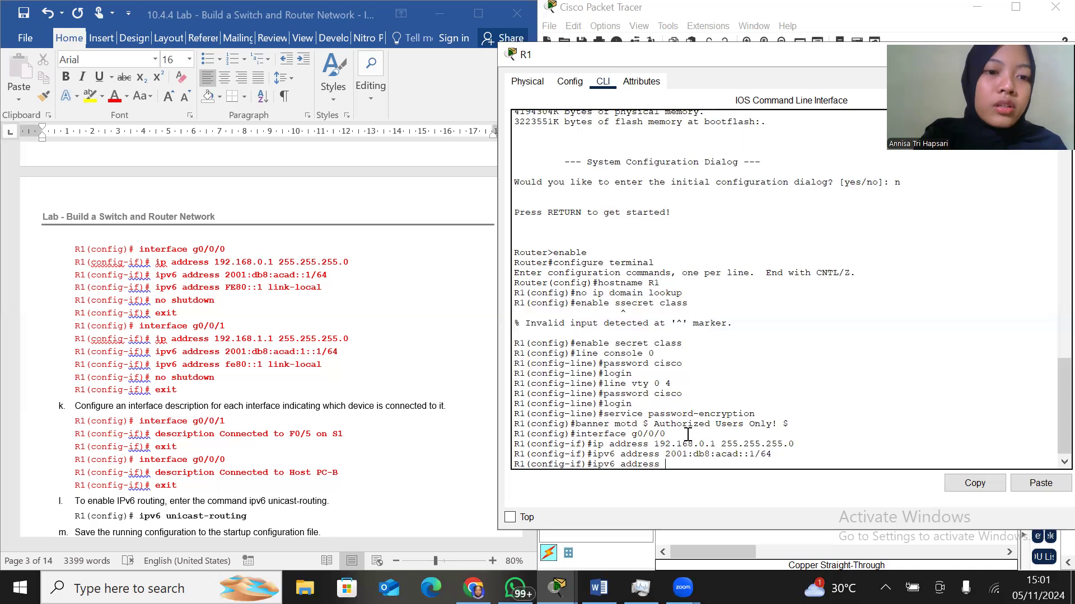
{"action": "type", "text": "FE"}
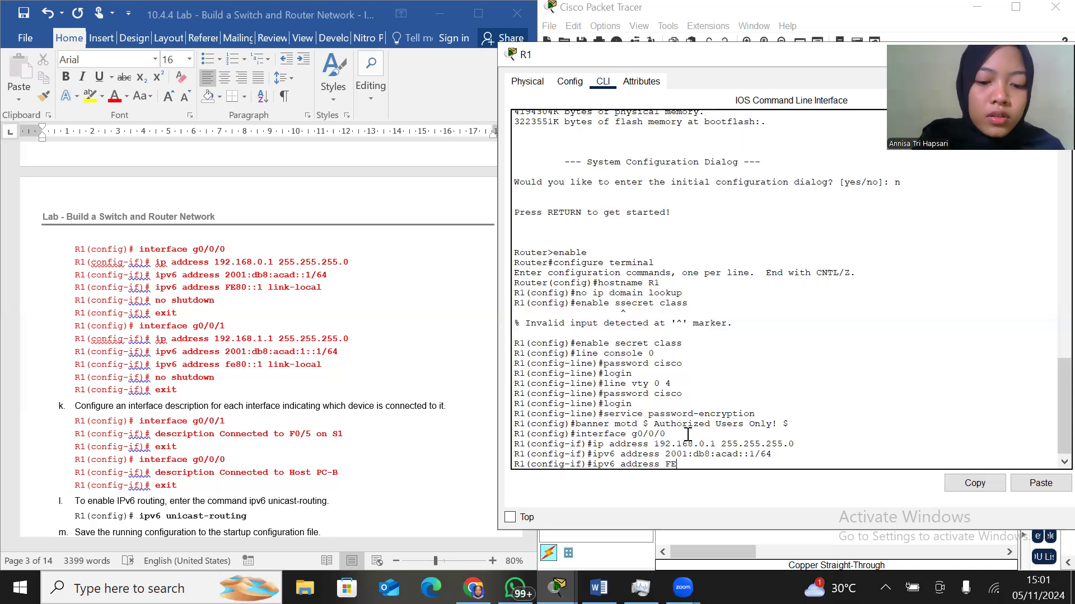
{"action": "type", "text": "80"}
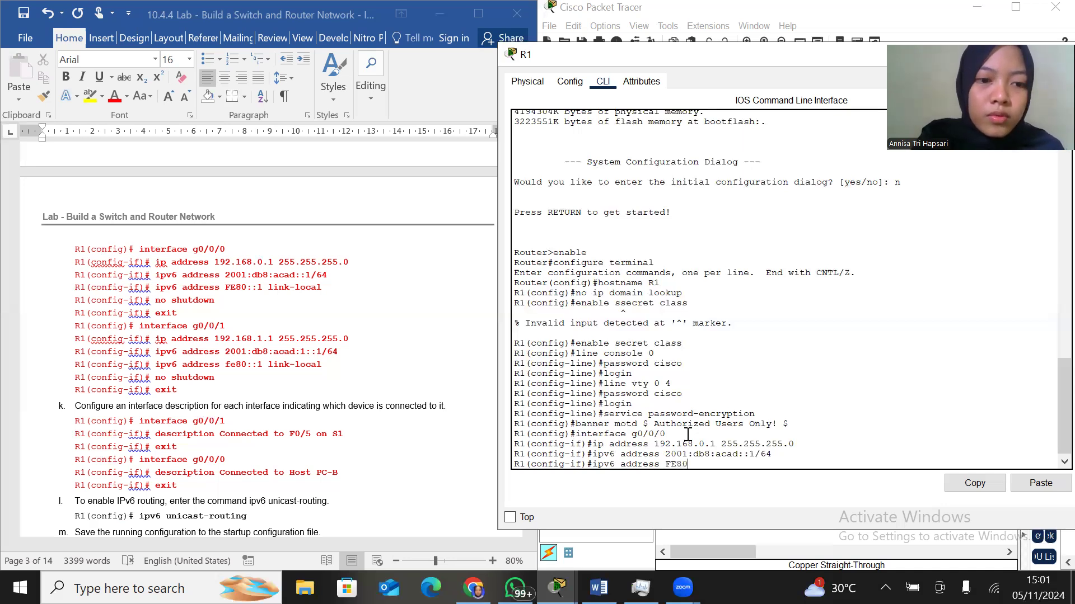
{"action": "type", "text": "::1"}
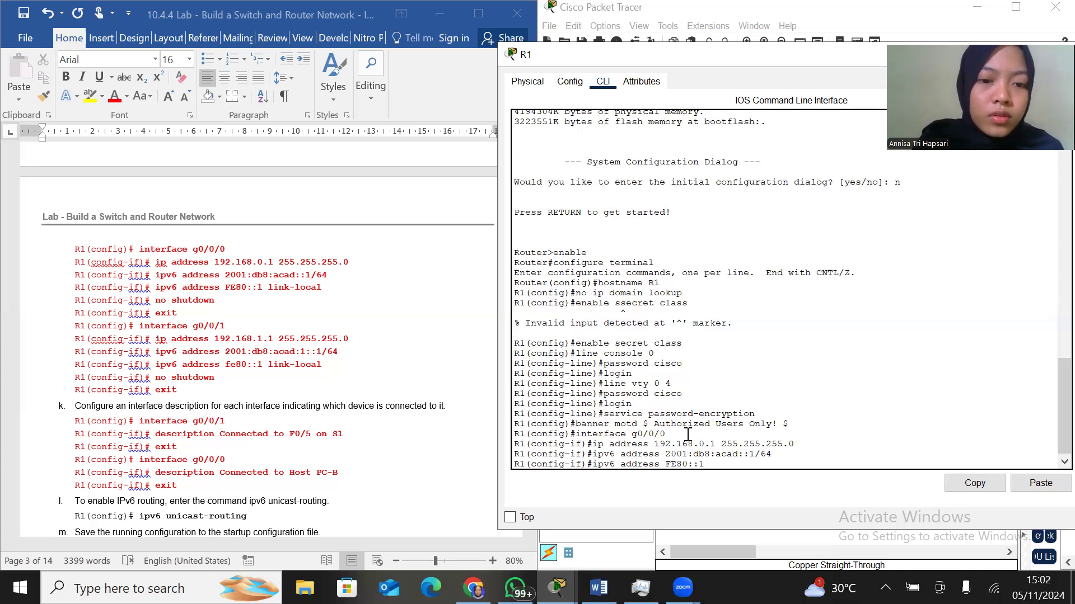
{"action": "type", "text": " link-local"}
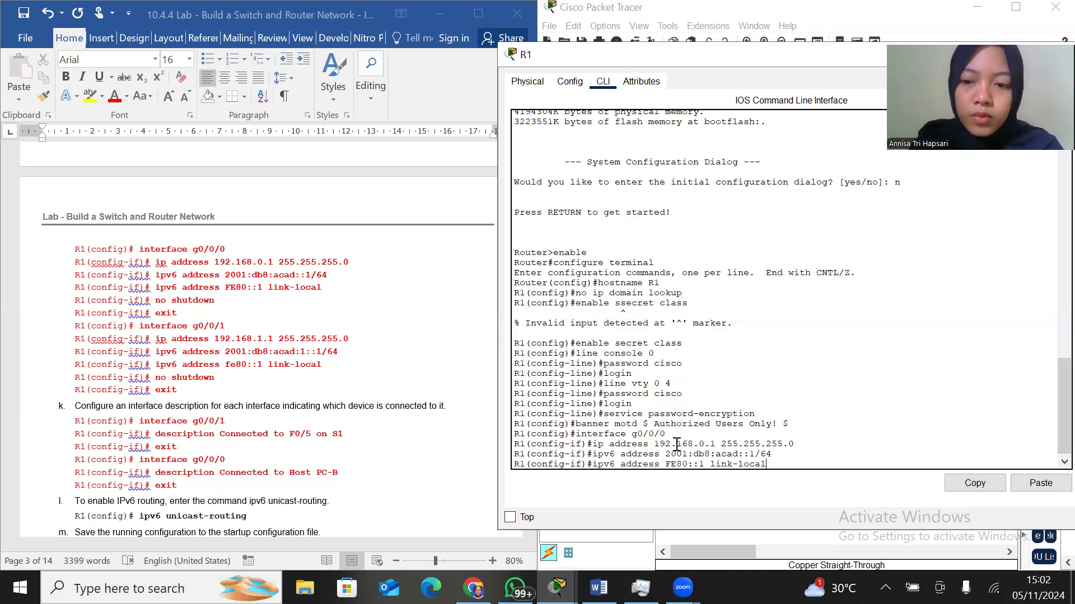
{"action": "key", "text": "Return"}
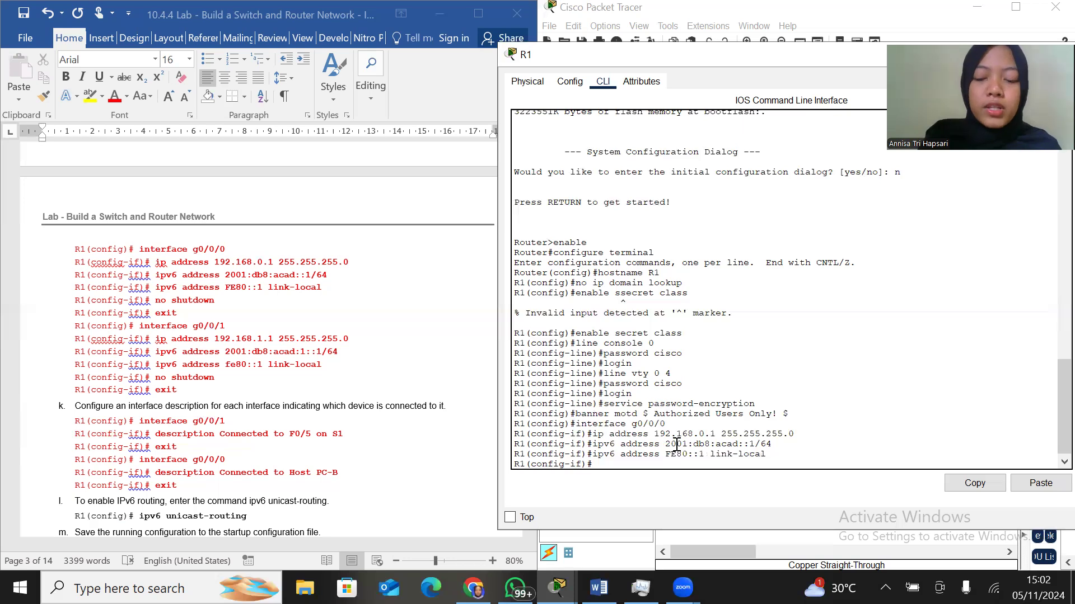
Activate R1's g0/0/0 interface with no shutdown and exit to global configuration mode
{"action": "type", "text": "no shut"}
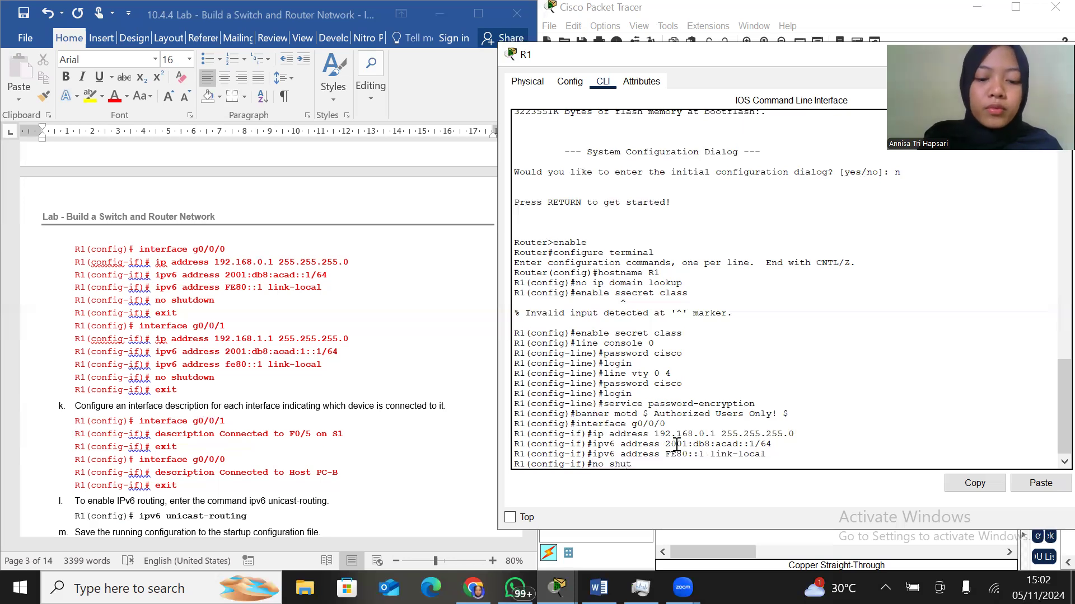
{"action": "type", "text": "down"}
{"action": "key", "text": "Return"}
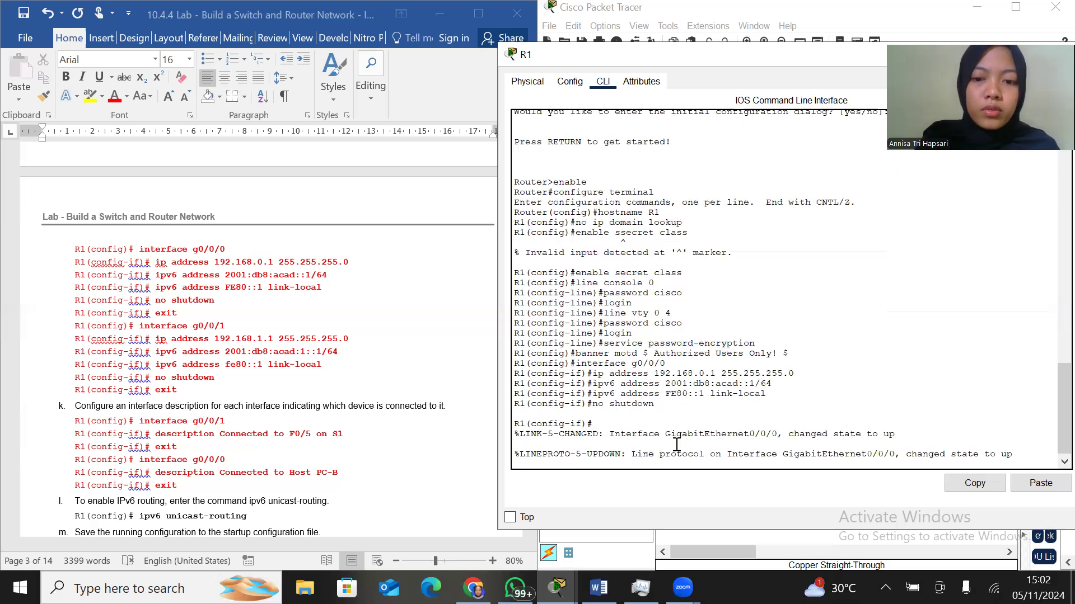
{"action": "key", "text": "Return"}
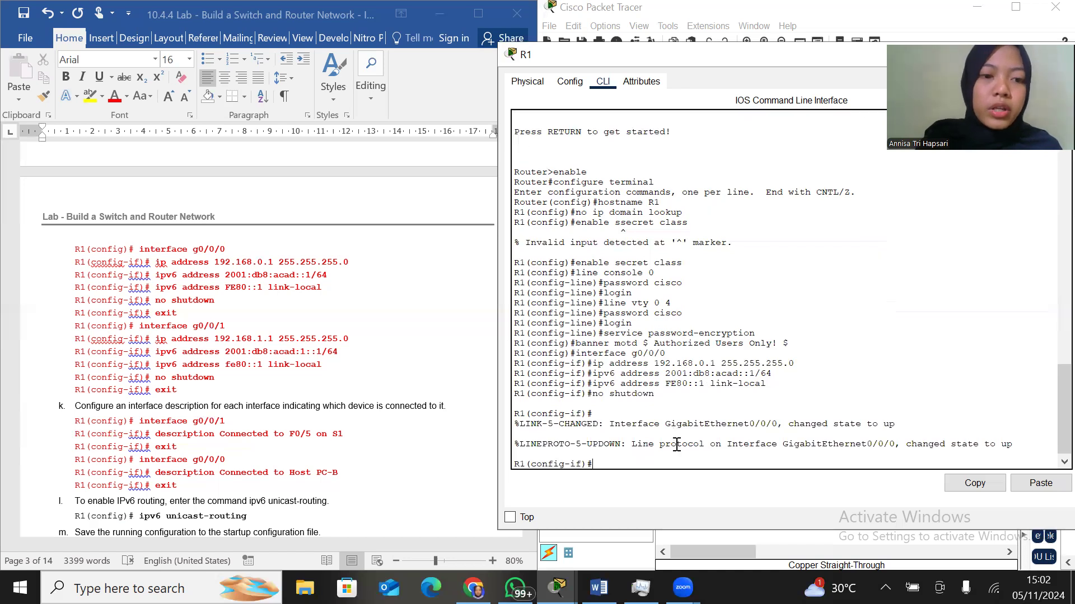
{"action": "type", "text": "exit"}
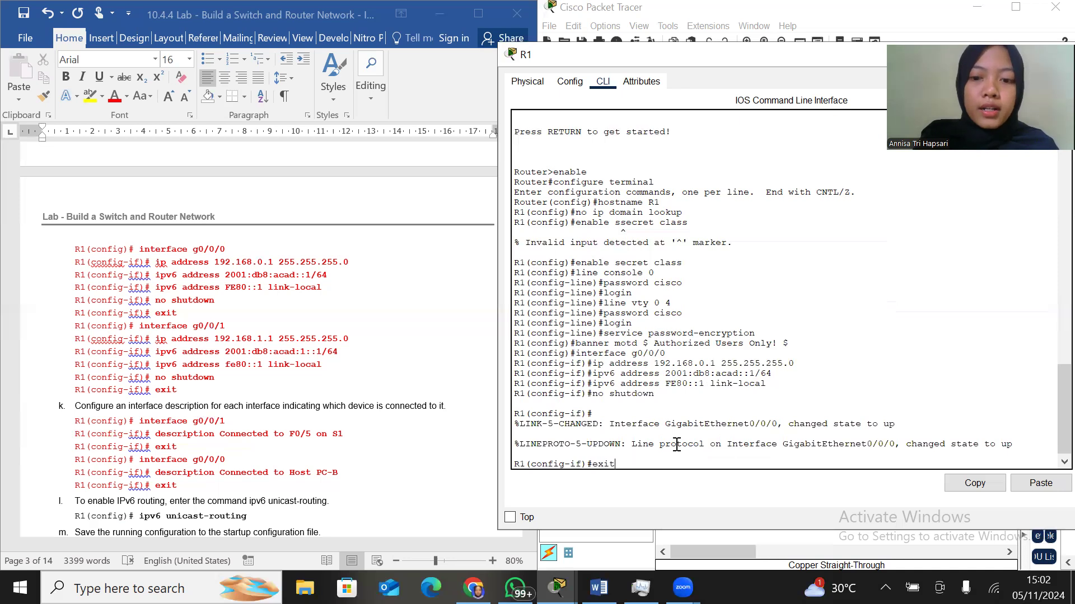
{"action": "key", "text": "Return"}
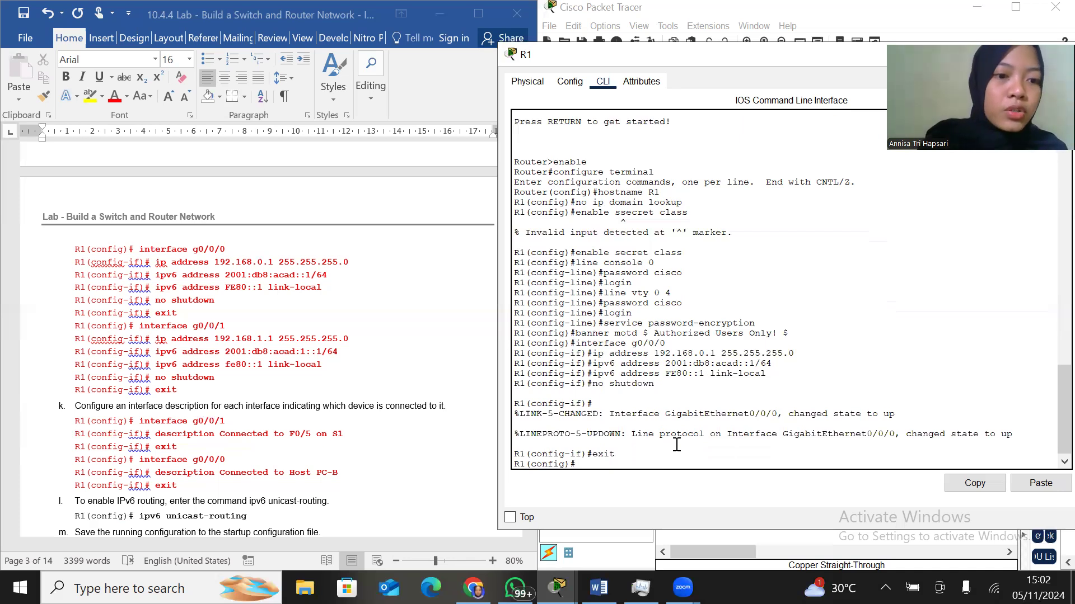
Enter interface configuration mode for g0/0/1 on R1
{"action": "type", "text": "interface"}
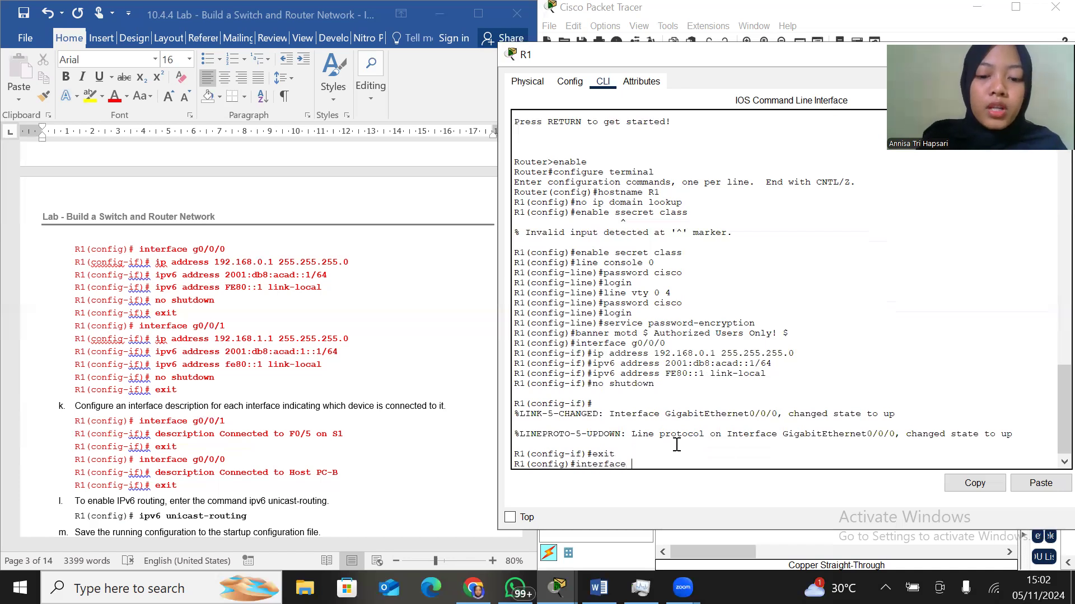
{"action": "type", "text": " g0"}
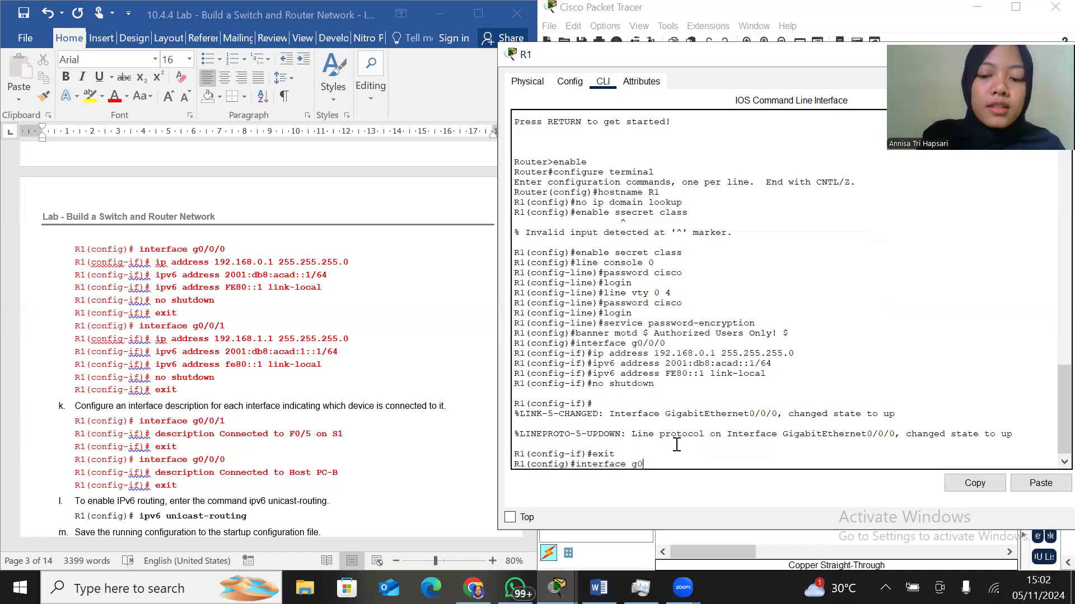
{"action": "type", "text": "/0/1"}
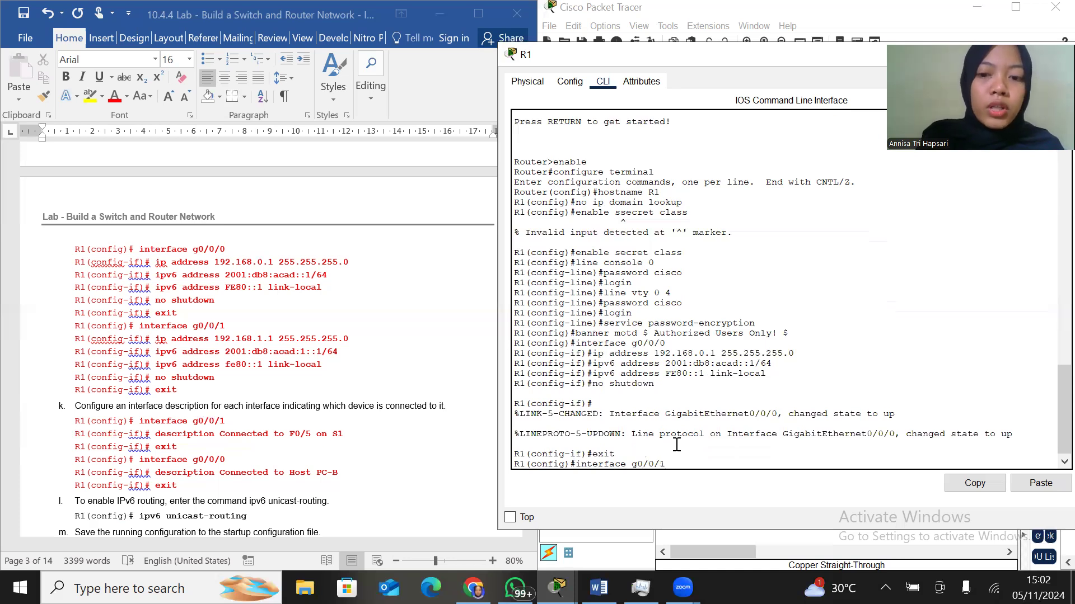
{"action": "key", "text": "Return"}
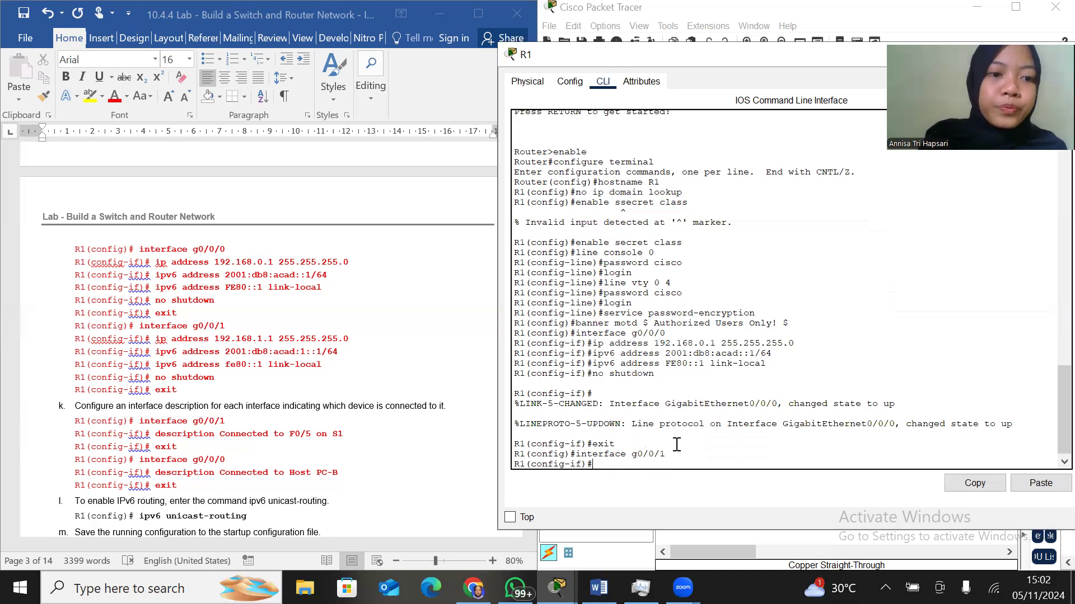
Assign IPv4 address 192.168.1.1 with subnet mask 255.255.255.0 to R1's g0/0/1 interface
{"action": "type", "text": "ip address 192.168"}
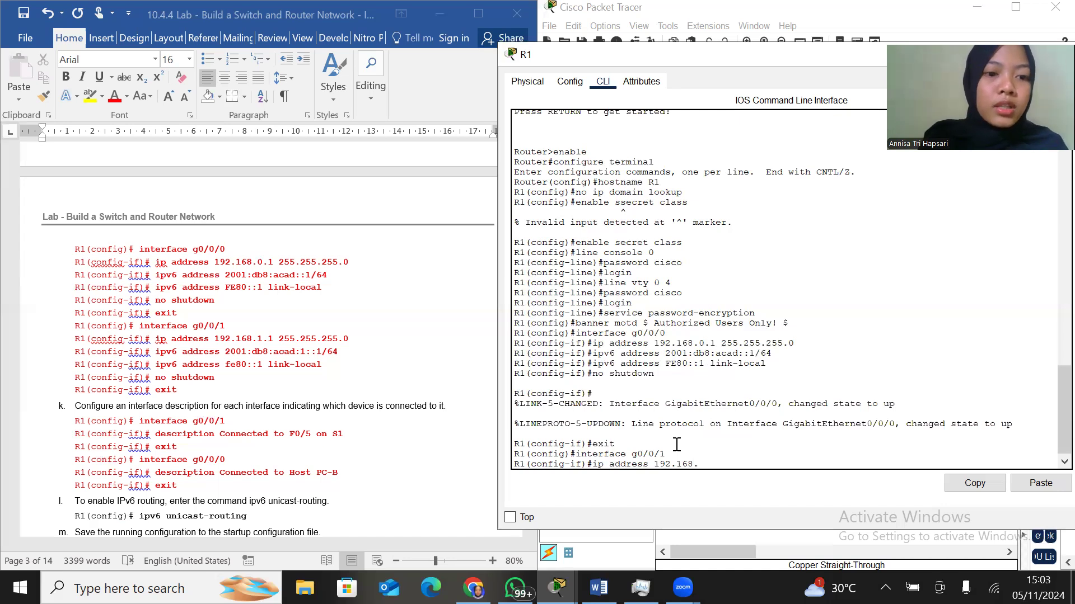
{"action": "type", "text": ".1.1 255.255.2"}
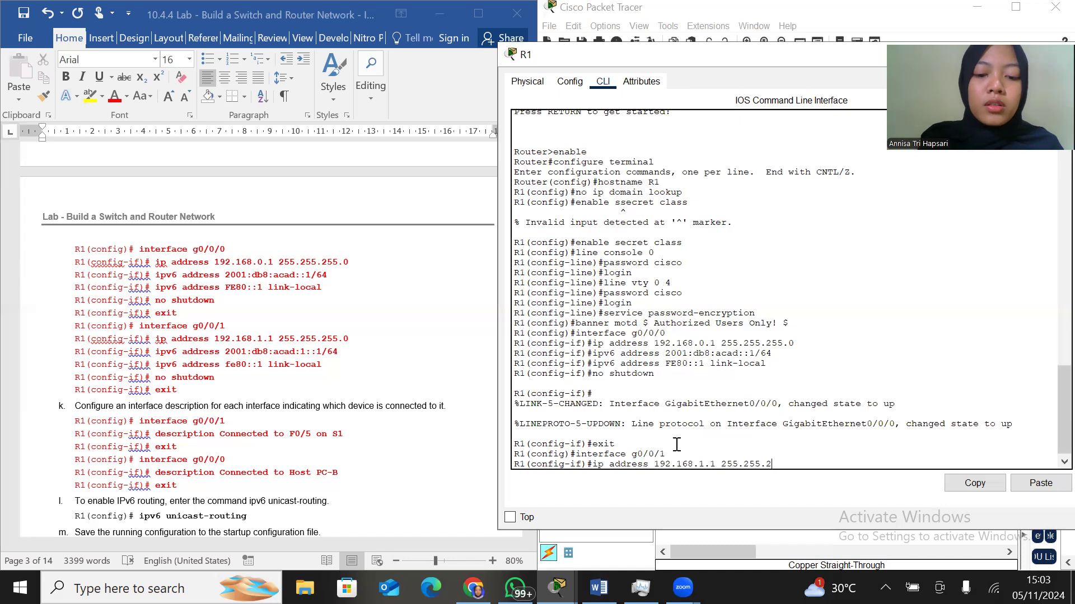
{"action": "type", "text": "55.0"}
{"action": "key", "text": "Return"}
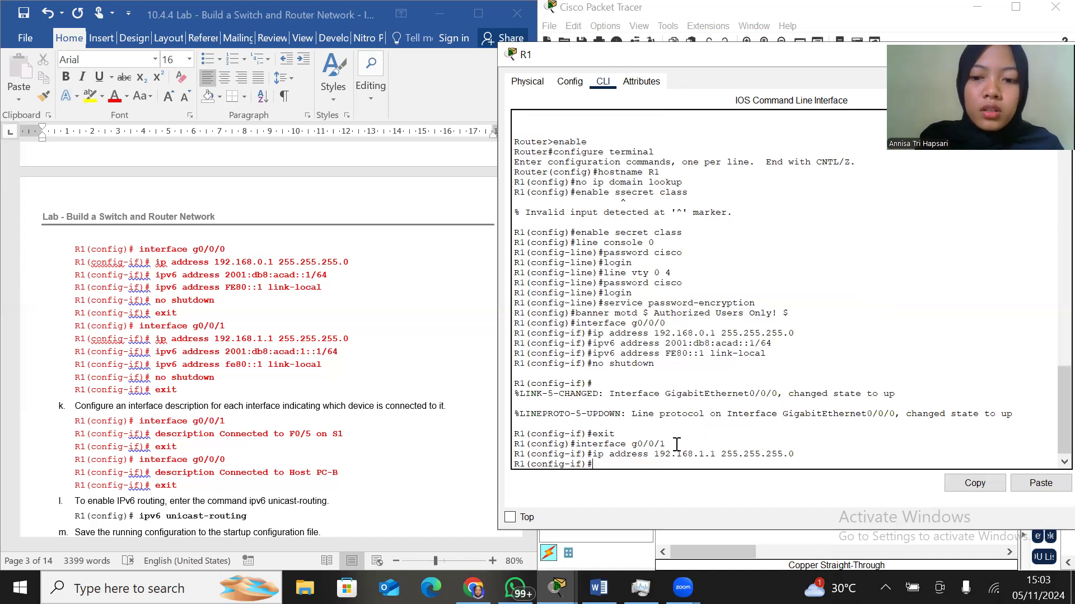
Assign IPv6 address 2001:db8:acad:1::1/64 to R1's g0/0/1 interface
{"action": "type", "text": "ipv6 address"}
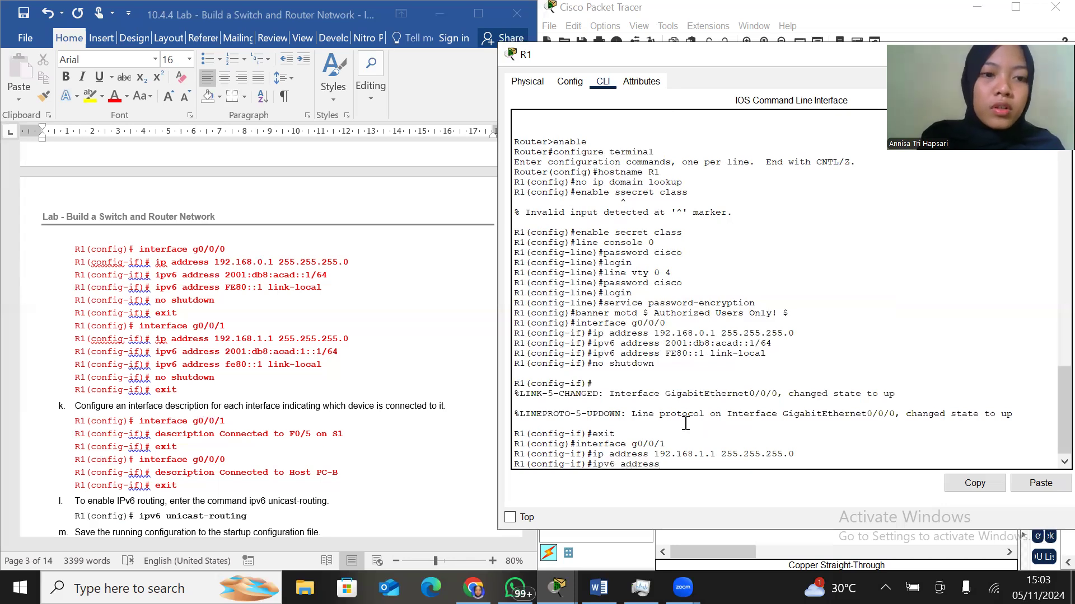
{"action": "type", "text": " 2001"}
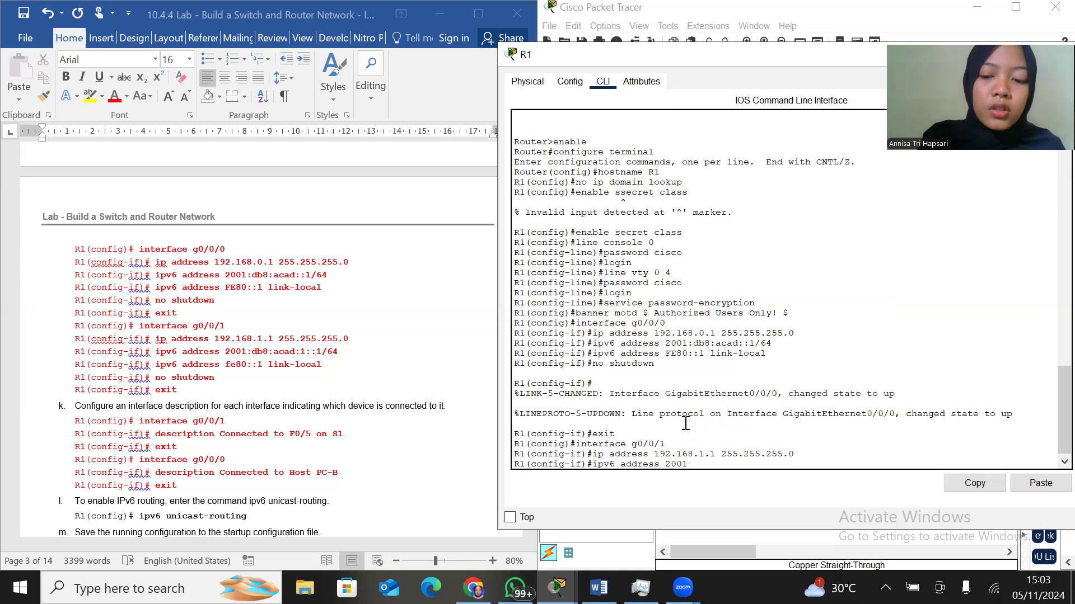
{"action": "type", "text": ":db8:acad:"}
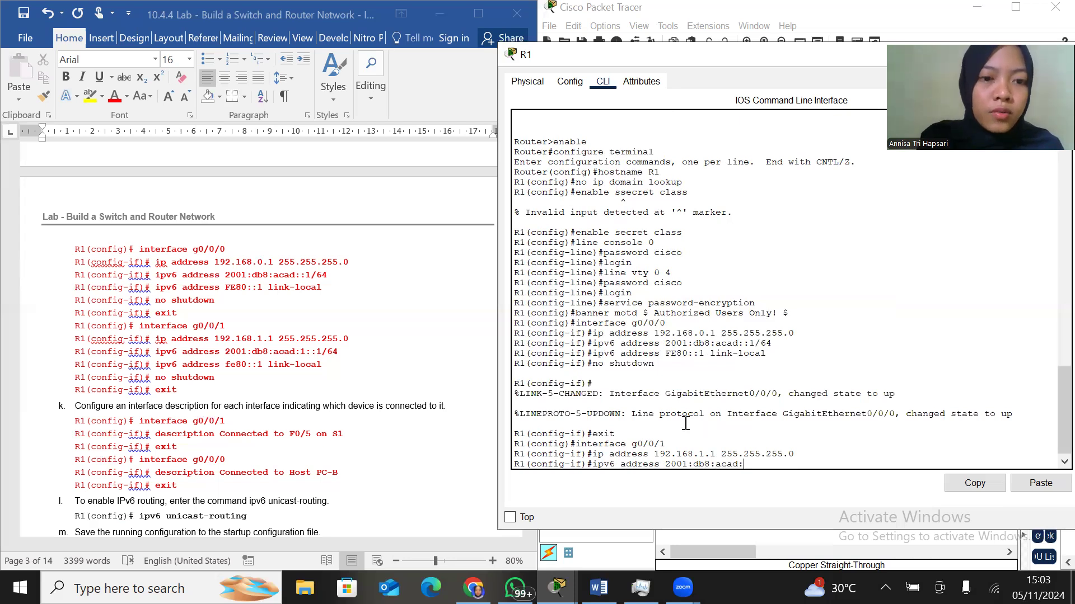
{"action": "type", "text": ":1/"}
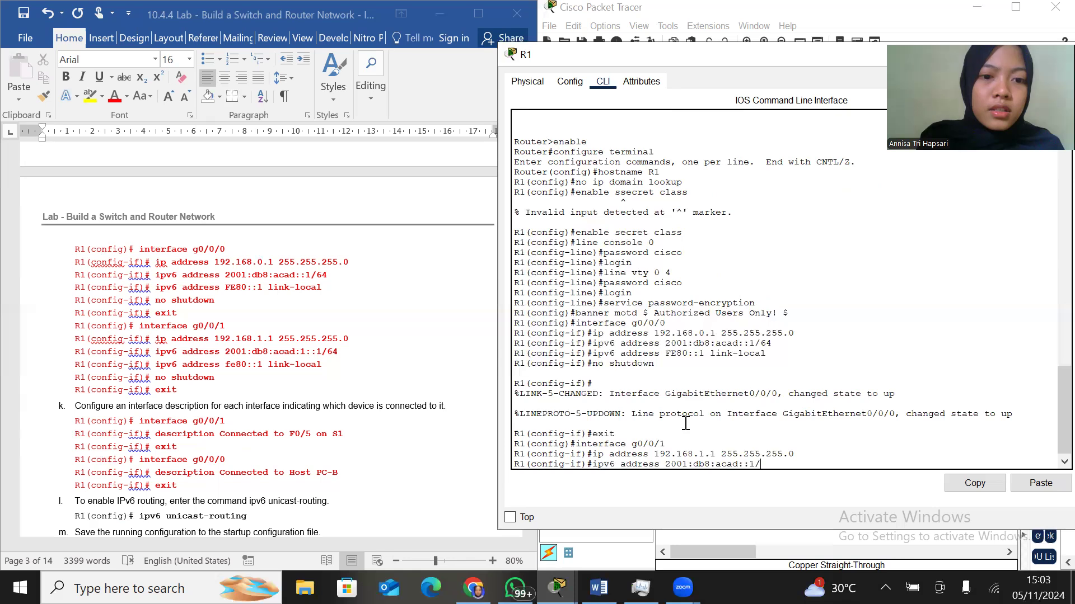
{"action": "key", "text": "BackSpace"}
{"action": "key", "text": "BackSpace"}
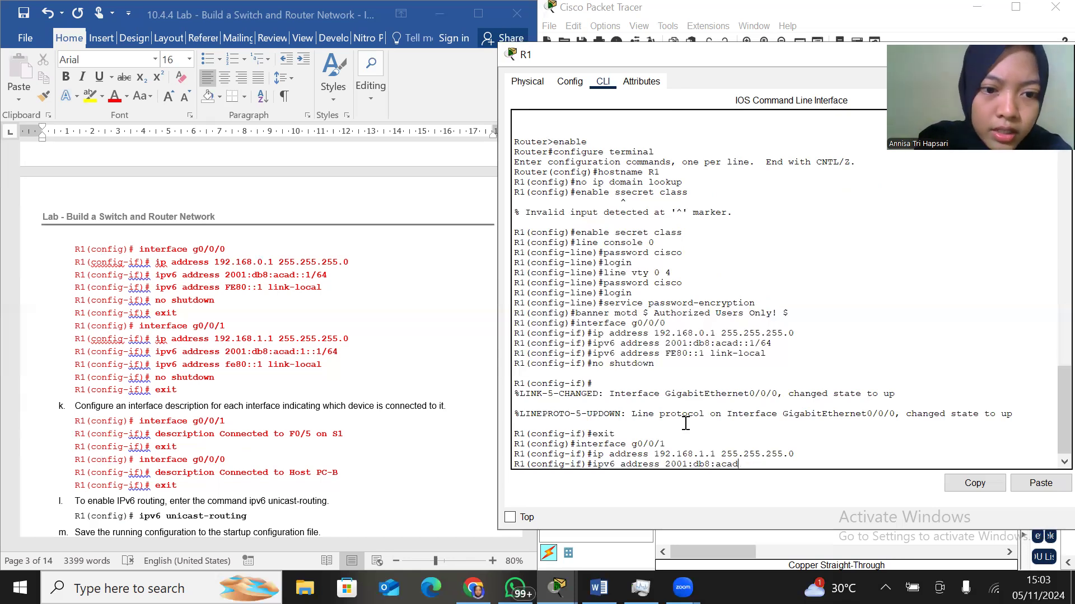
{"action": "type", "text": ":1::1/64"}
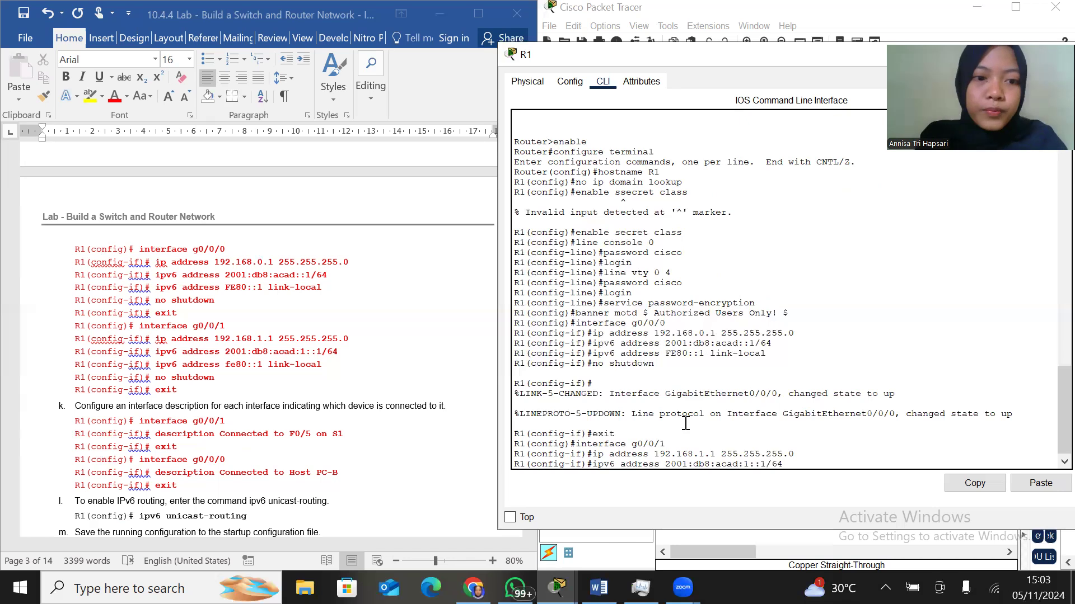
{"action": "key", "text": "Return"}
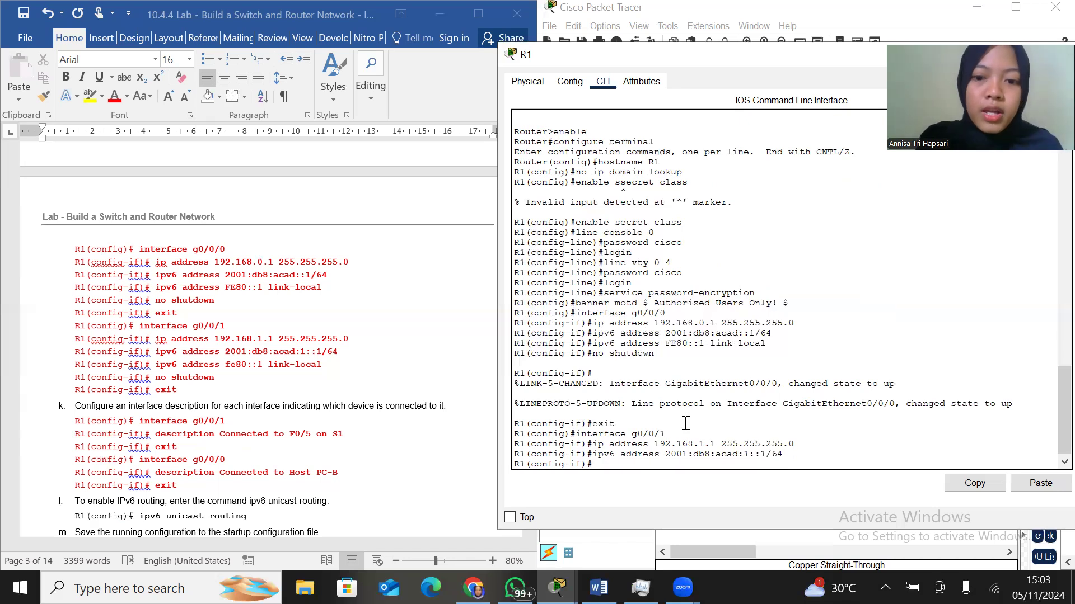
Set fe80::1 as the IPv6 link-local address of R1's g0/0/1 interface
{"action": "type", "text": "ipv6"}
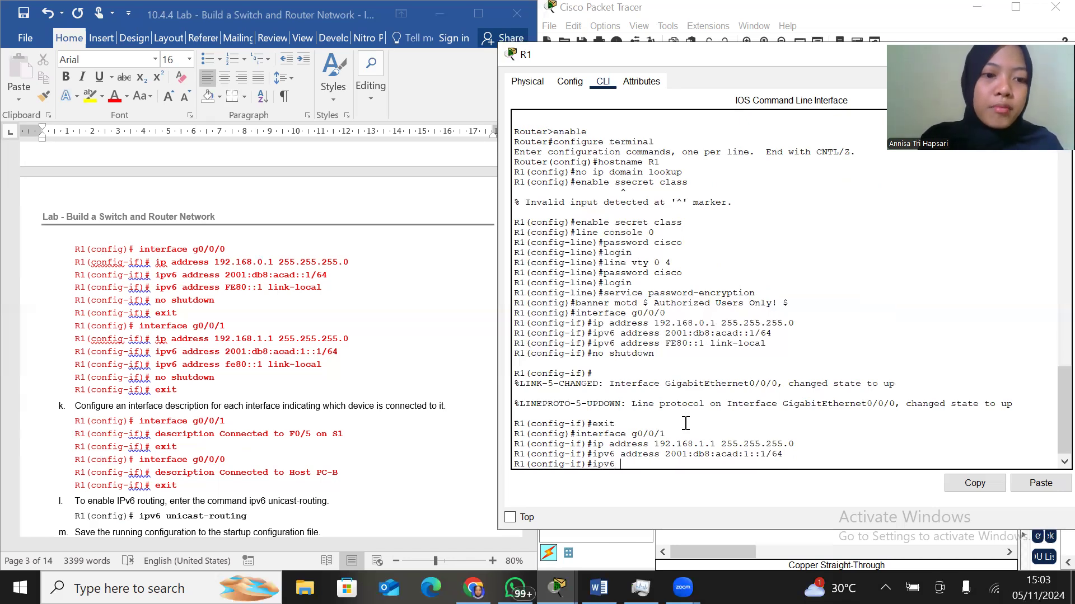
{"action": "type", "text": " addre"}
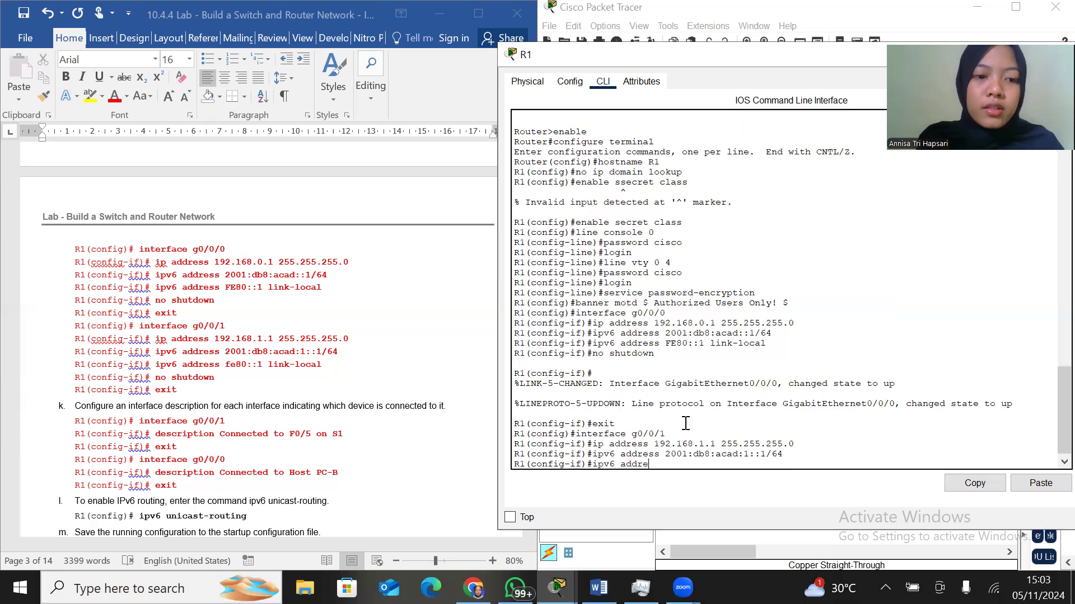
{"action": "type", "text": "ss fe80:"}
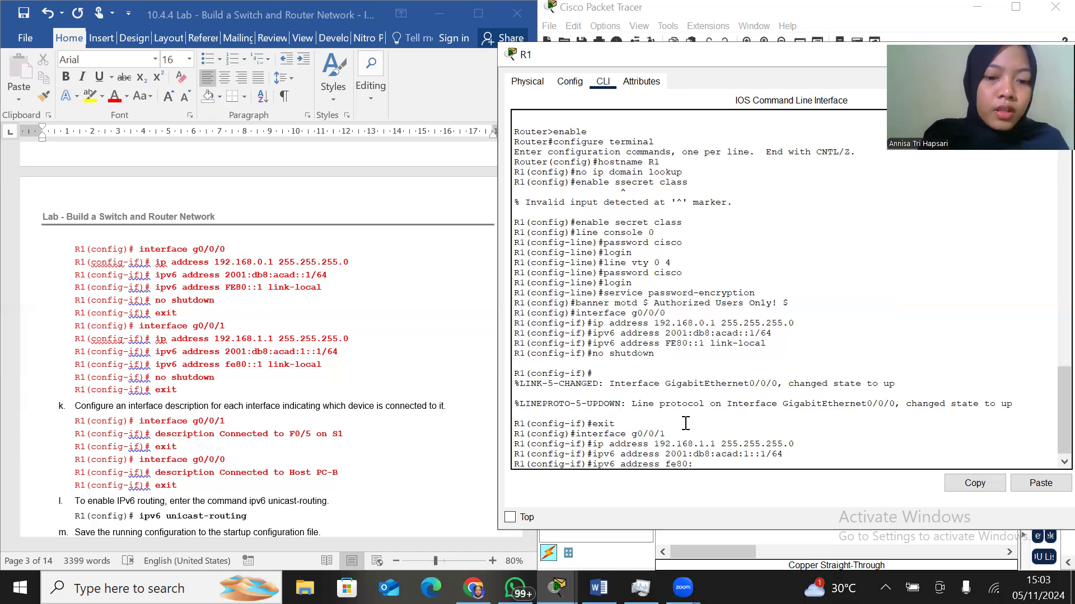
{"action": "type", "text": ":1 li"}
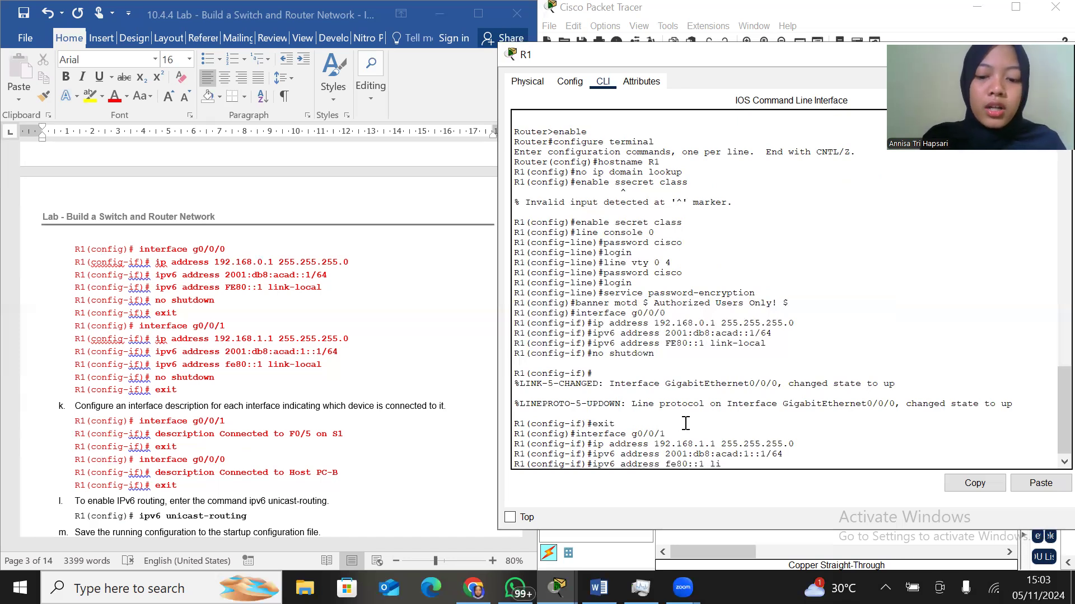
{"action": "type", "text": "nk-local"}
{"action": "key", "text": "Return"}
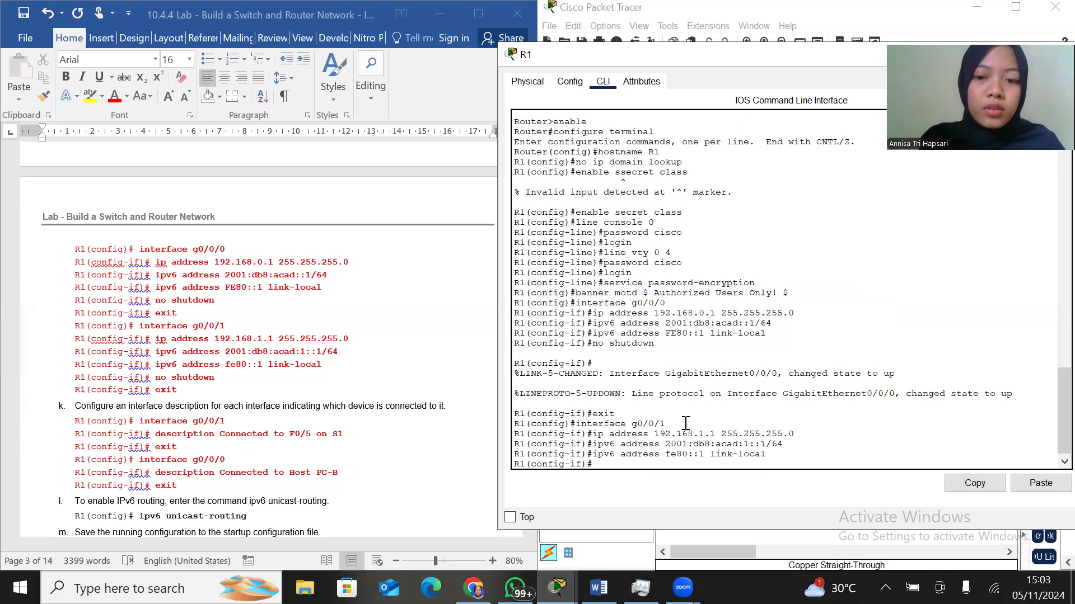
Activate R1's g0/0/1 interface with no shutdown and exit to global configuration mode
{"action": "type", "text": "no shut"}
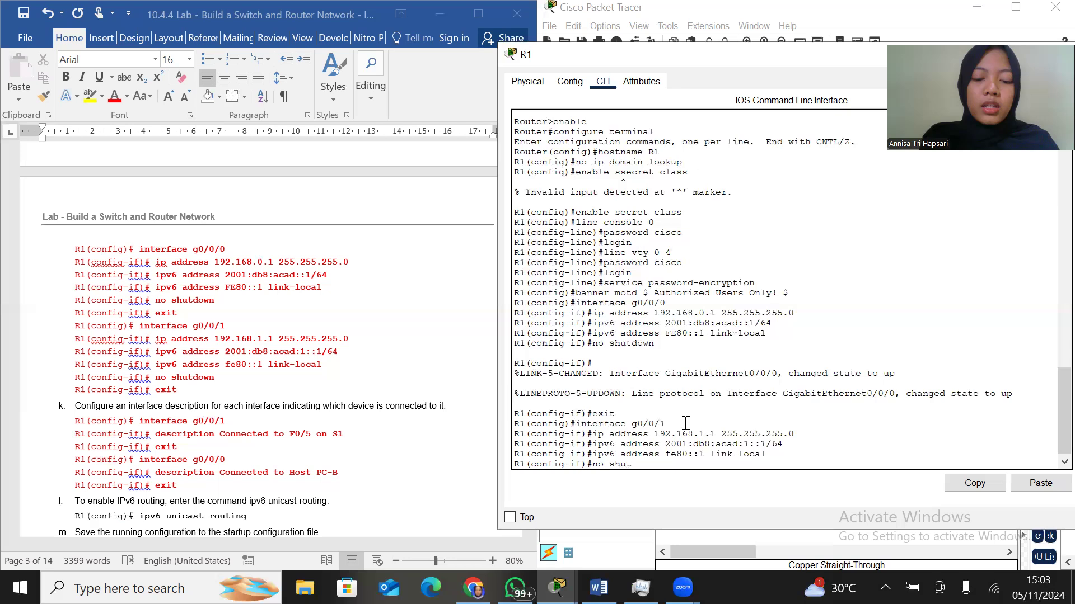
{"action": "type", "text": "down"}
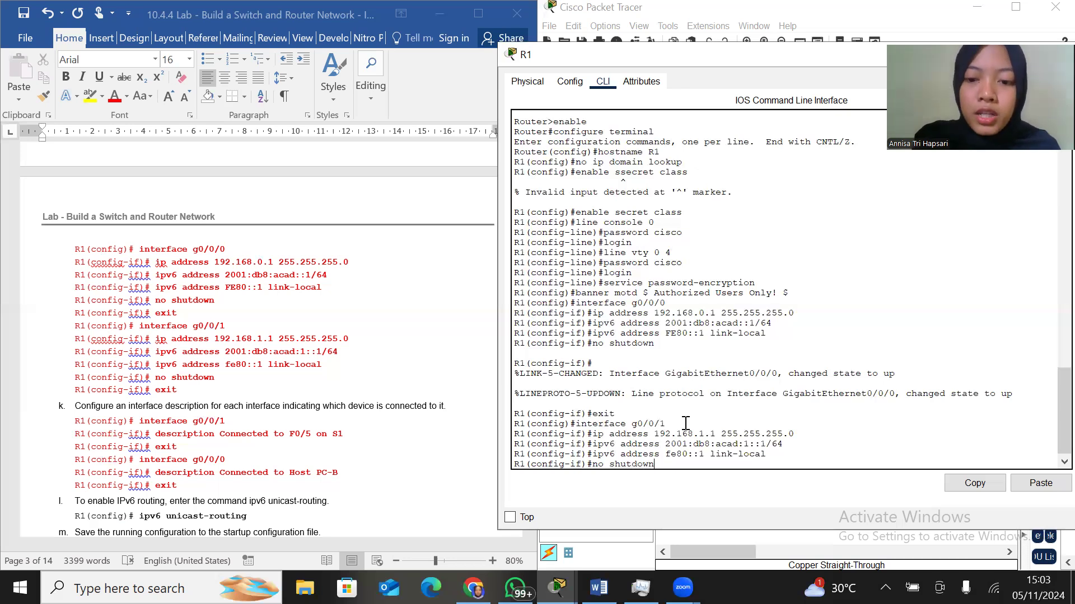
{"action": "key", "text": "Return"}
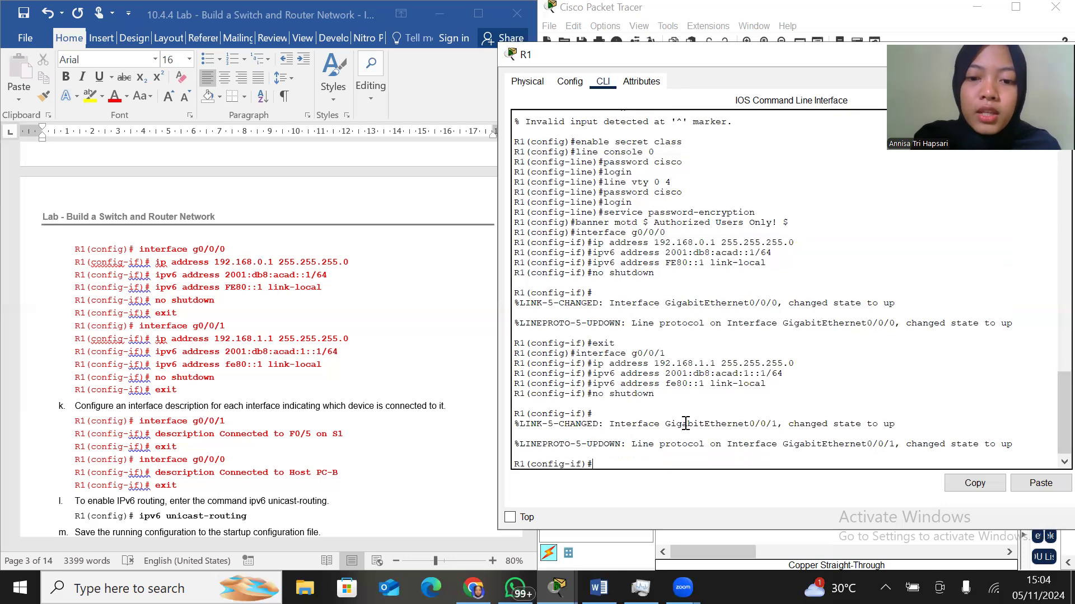
{"action": "type", "text": "exit"}
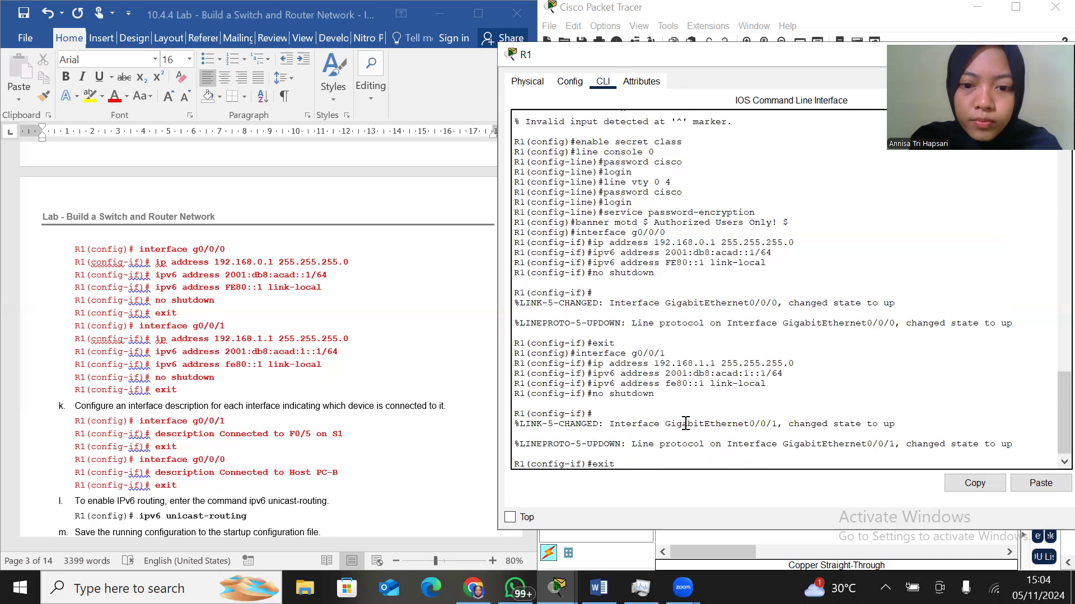
{"action": "key", "text": "Return"}
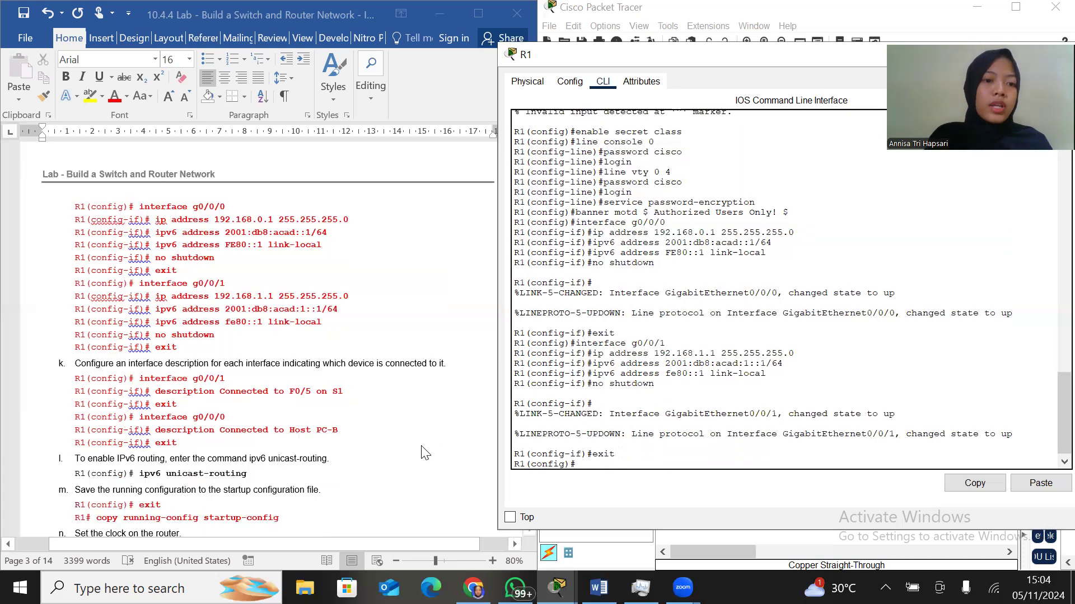
Re-enter interface configuration mode for g0/0/1 on R1, following step k of the lab instructions
{"action": "scroll", "coordinate": [424, 452], "scroll_direction": "down", "scroll_amount": 2}
{"action": "scroll", "coordinate": [424, 453], "scroll_direction": "down", "scroll_amount": 1}
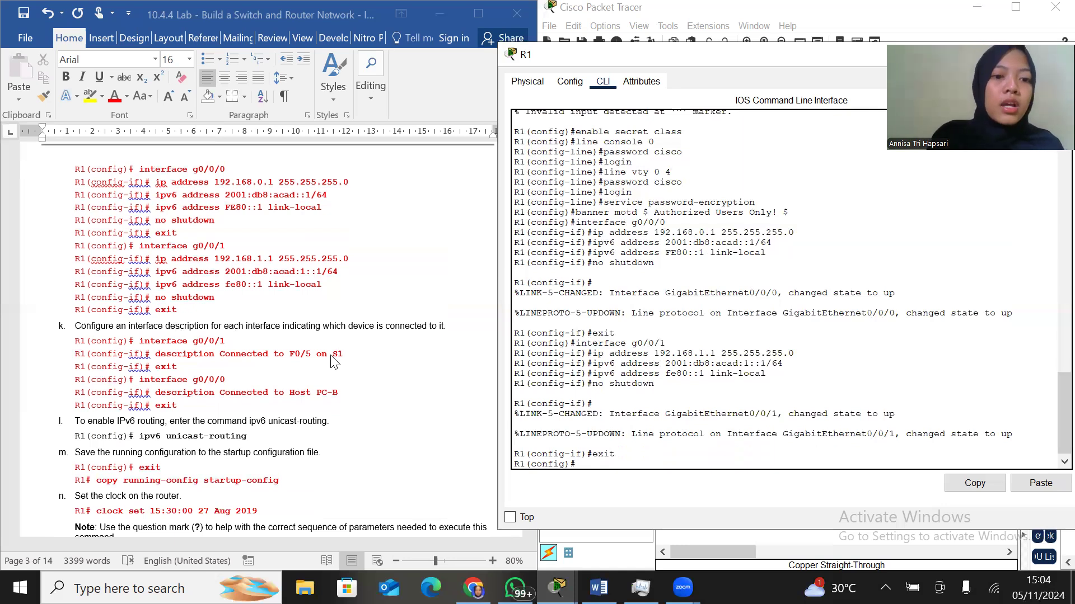
{"action": "type", "text": "interface "}
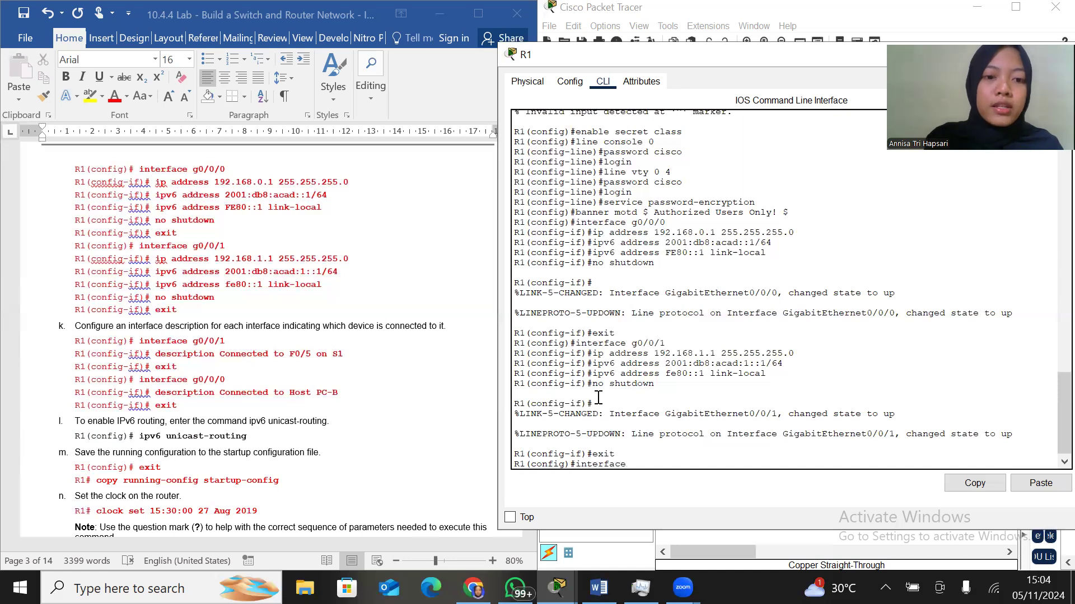
{"action": "type", "text": "g0"}
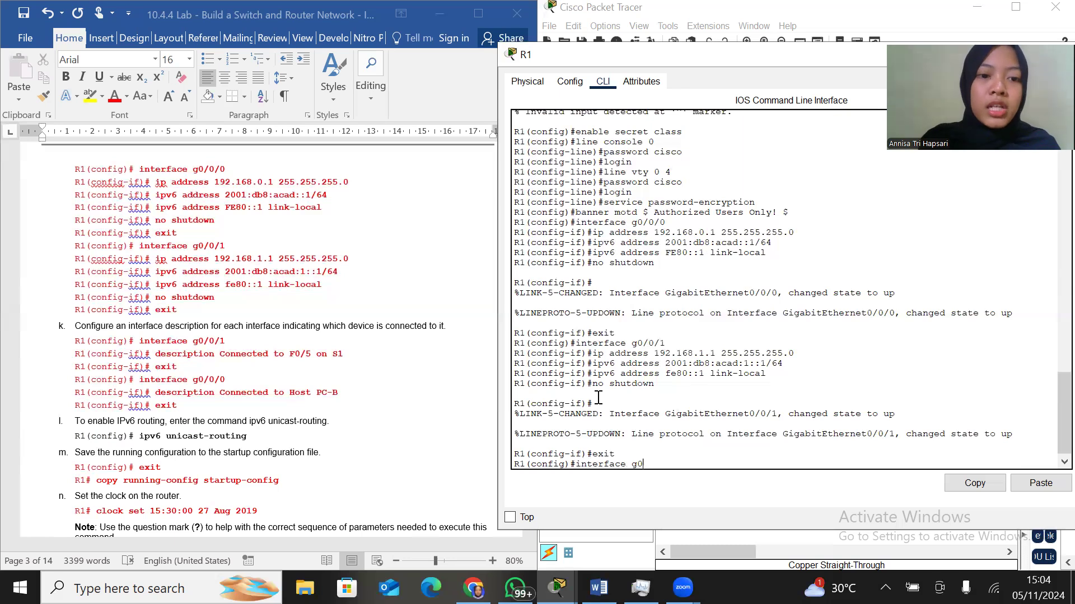
{"action": "type", "text": "/0/"}
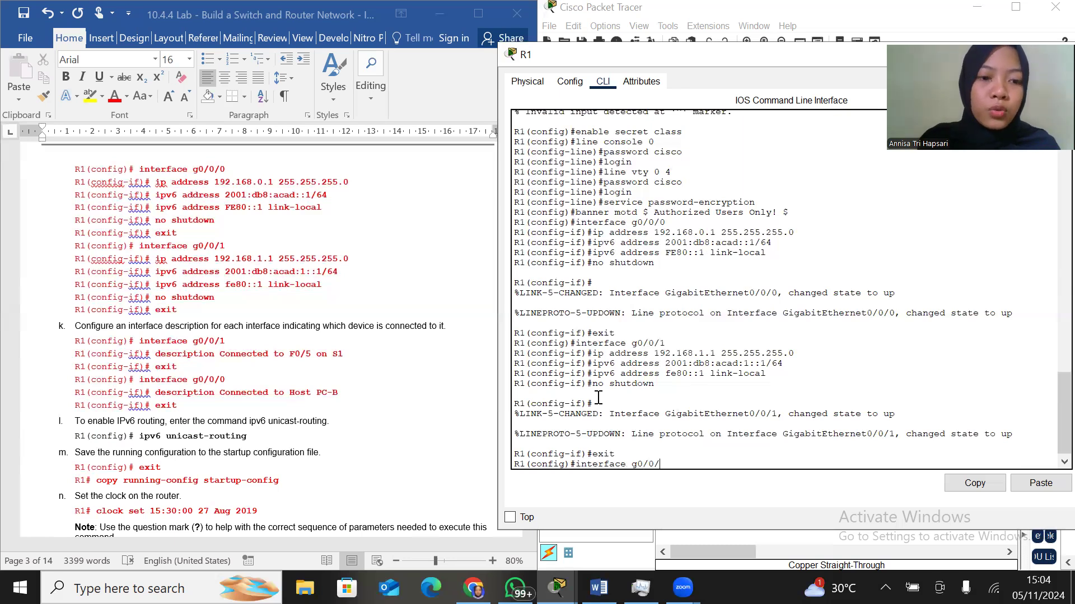
{"action": "type", "text": "1"}
{"action": "key", "text": "Return"}
Add the description "Connected to F0/5 on S1" to R1's g0/0/1 interface and exit to global configuration mode
{"action": "type", "text": "description Con"}
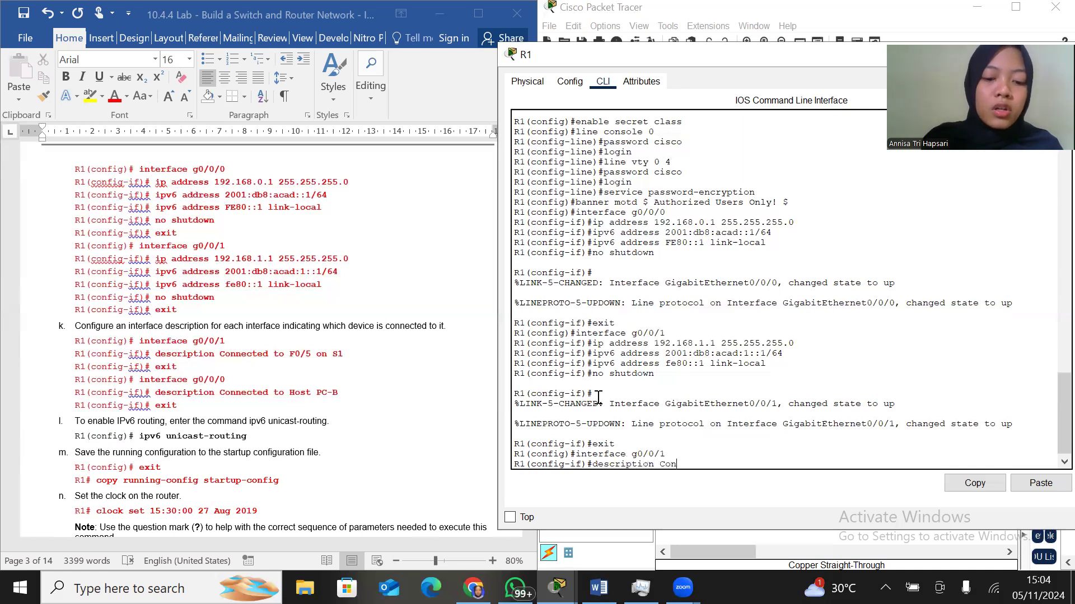
{"action": "type", "text": "nected to F"}
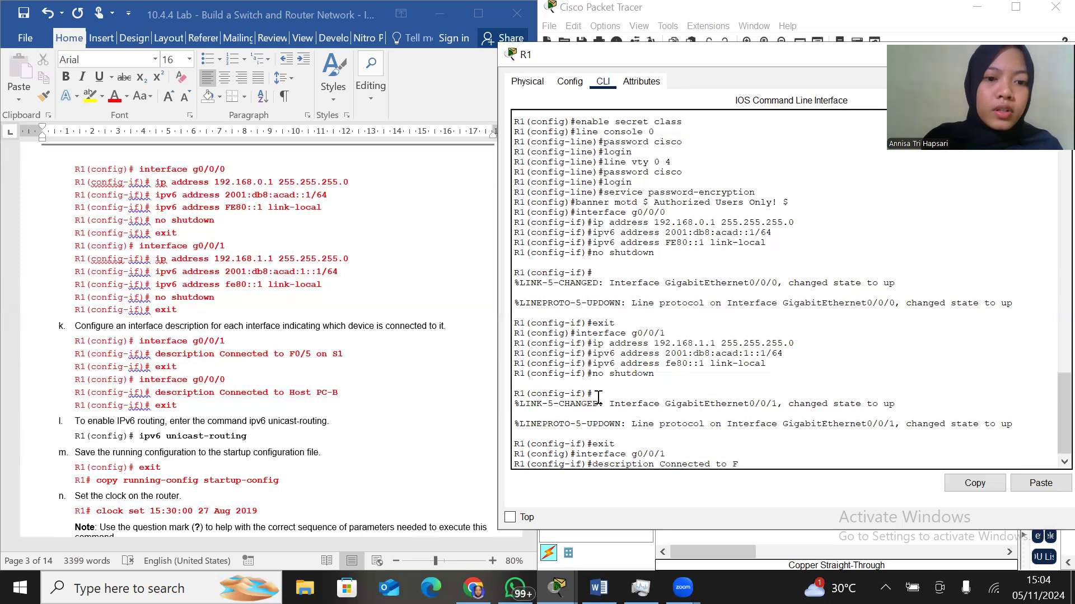
{"action": "type", "text": "0/"}
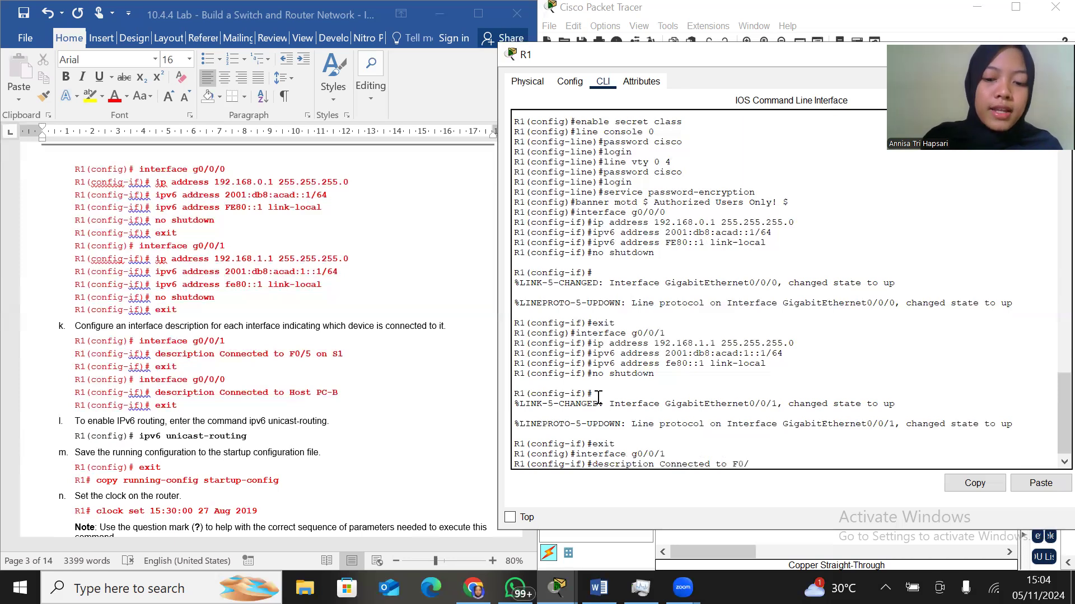
{"action": "type", "text": "5 on S1"}
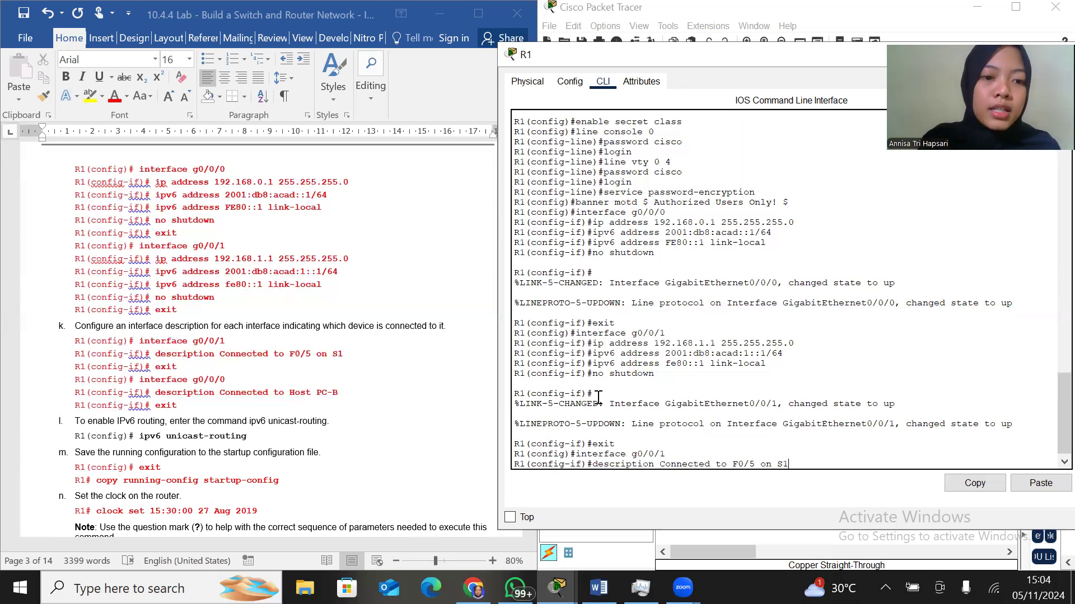
{"action": "key", "text": "Return"}
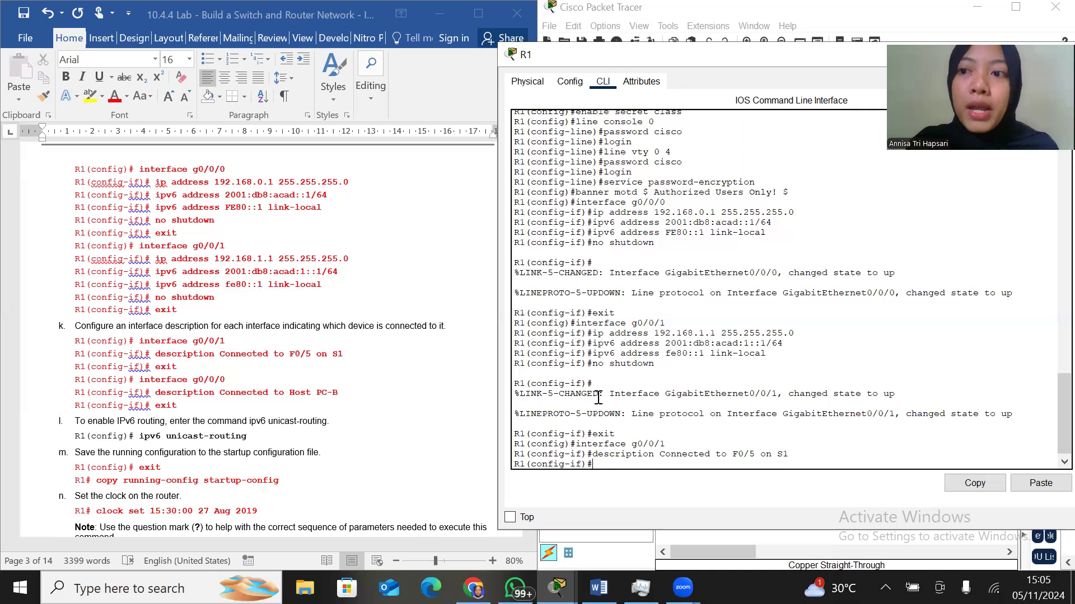
{"action": "type", "text": "exit"}
{"action": "key", "text": "Return"}
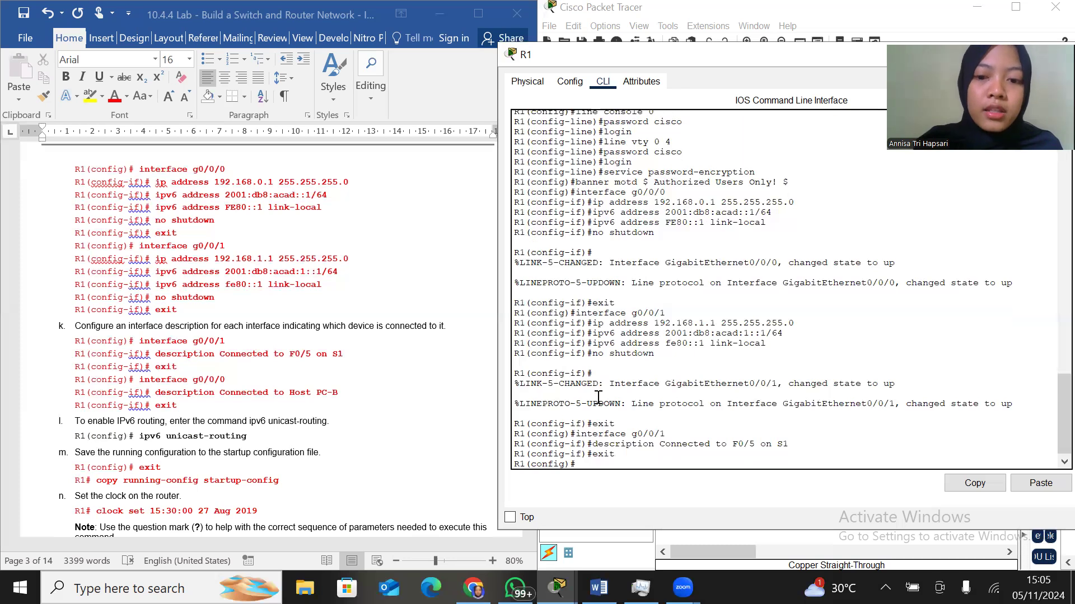
Enter interface configuration mode for g0/0/0 on R1
{"action": "type", "text": "interface"}
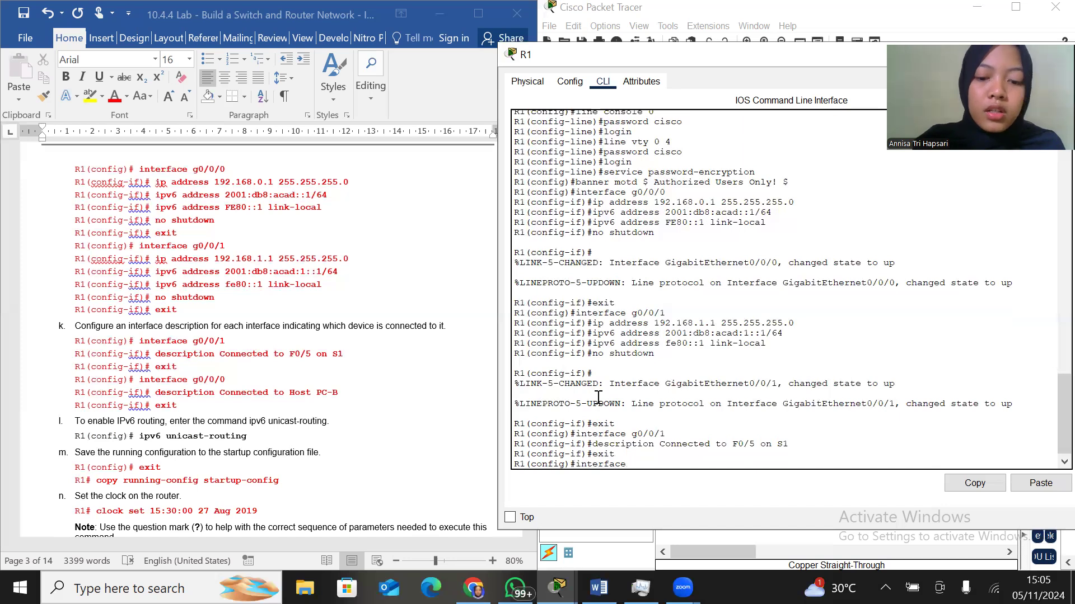
{"action": "type", "text": "g0/0/0"}
{"action": "key", "text": "Return"}
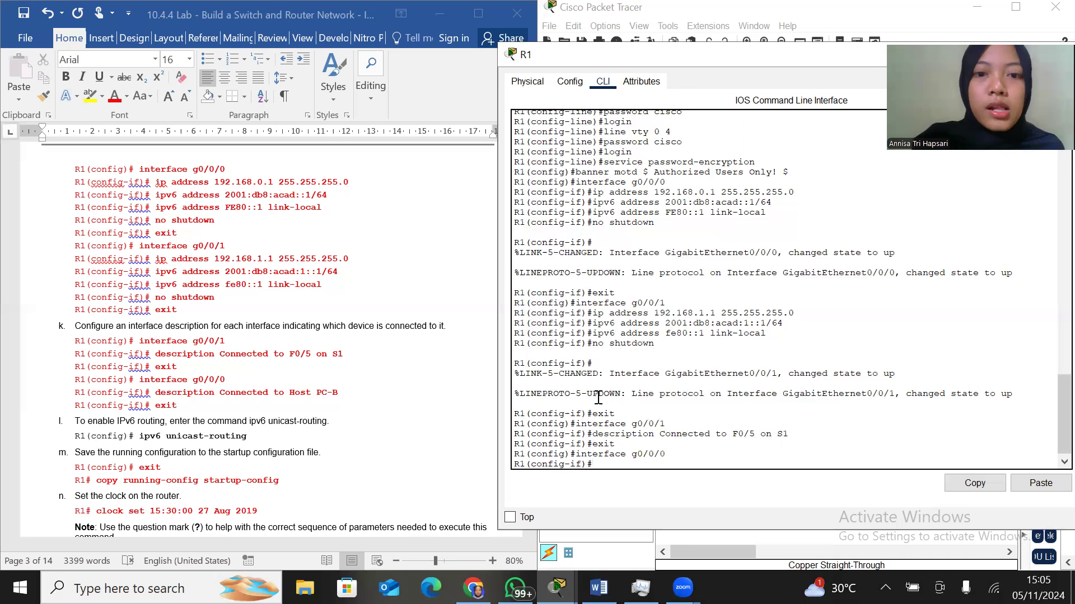
Add the description "Connected to Host PC-B" to R1's g0/0/0 interface and exit to global configuration mode
{"action": "type", "text": "description Connected"}
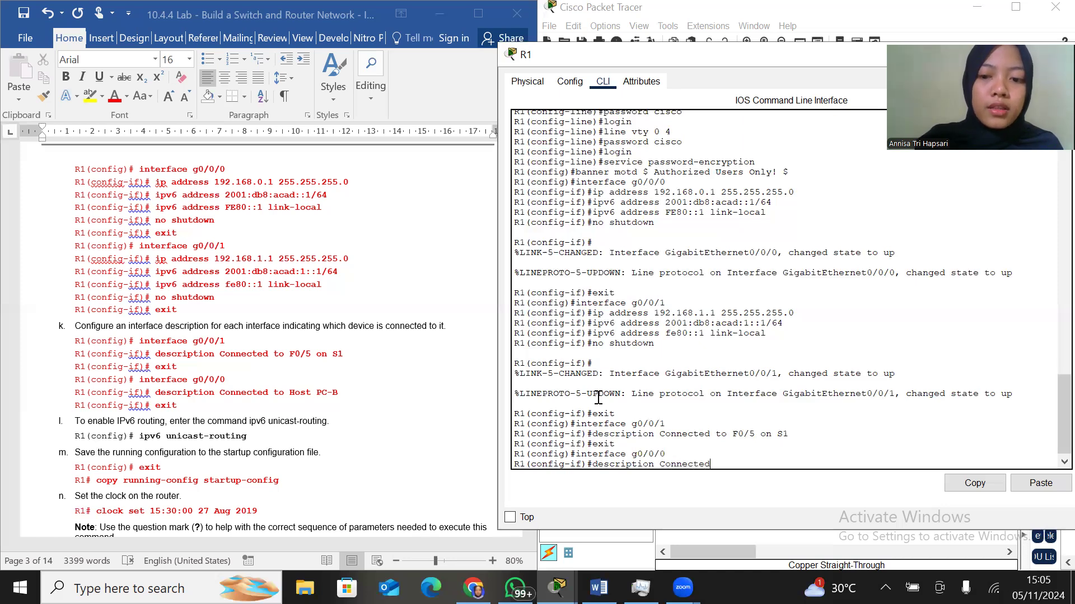
{"action": "type", "text": " to Host PC-"}
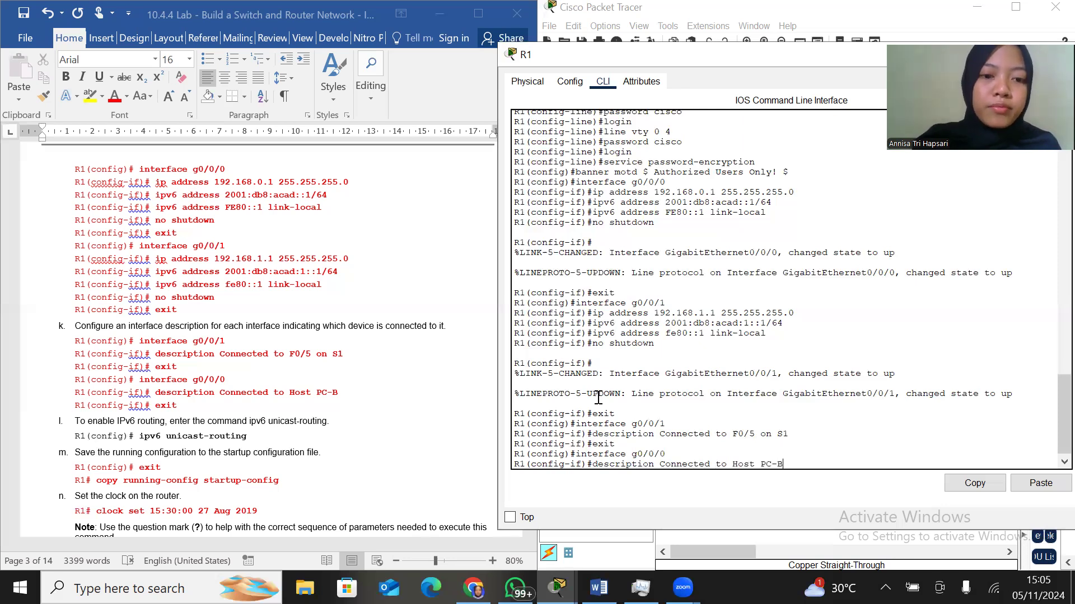
{"action": "type", "text": "B"}
{"action": "key", "text": "Return"}
{"action": "type", "text": "exit"}
{"action": "key", "text": "Return"}
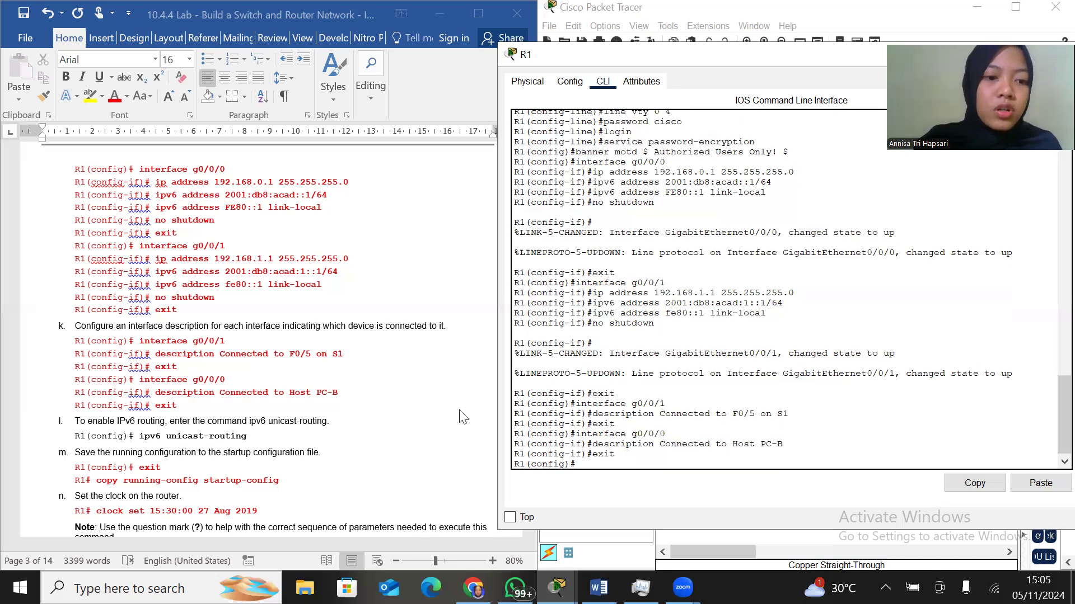
Enable IPv6 routing on R1 with the command ipv6 unicast-routing, following step l of the lab instructions
{"action": "scroll", "coordinate": [415, 426], "scroll_direction": "down", "scroll_amount": 4}
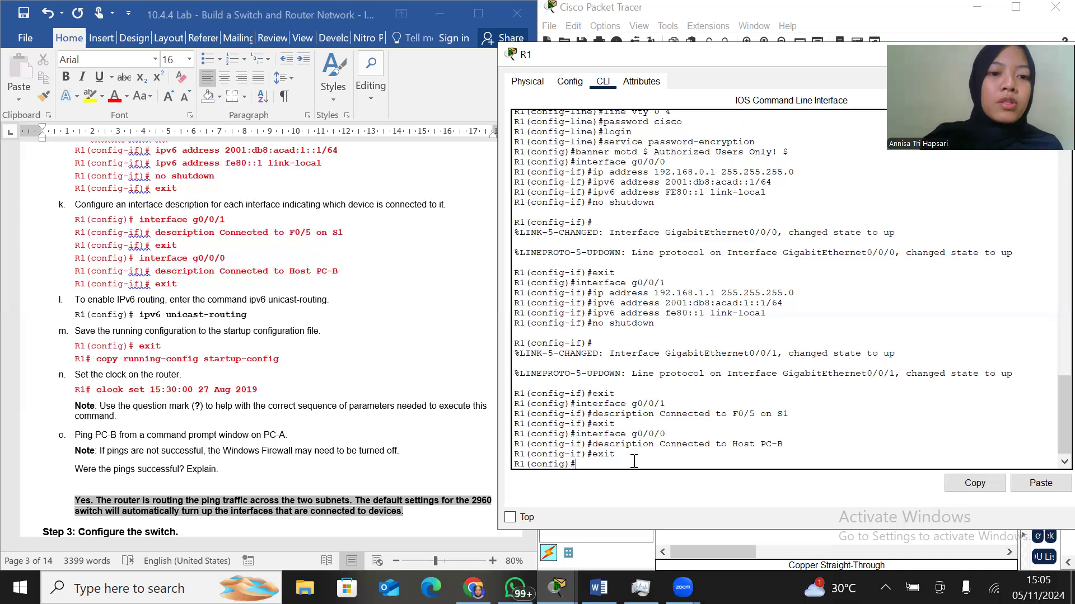
{"action": "type", "text": "i"}
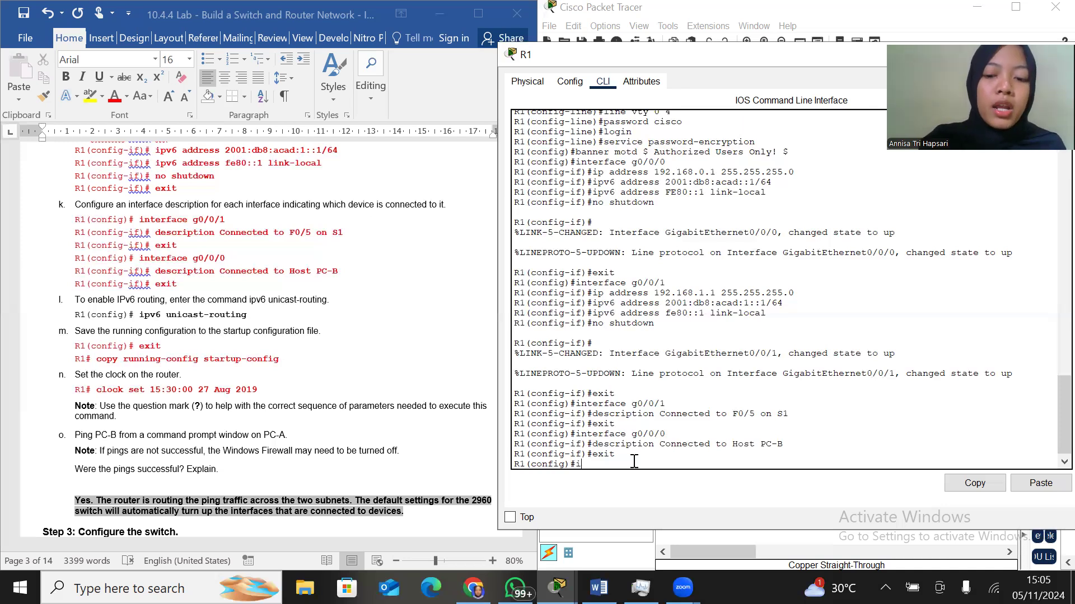
{"action": "type", "text": "pv"}
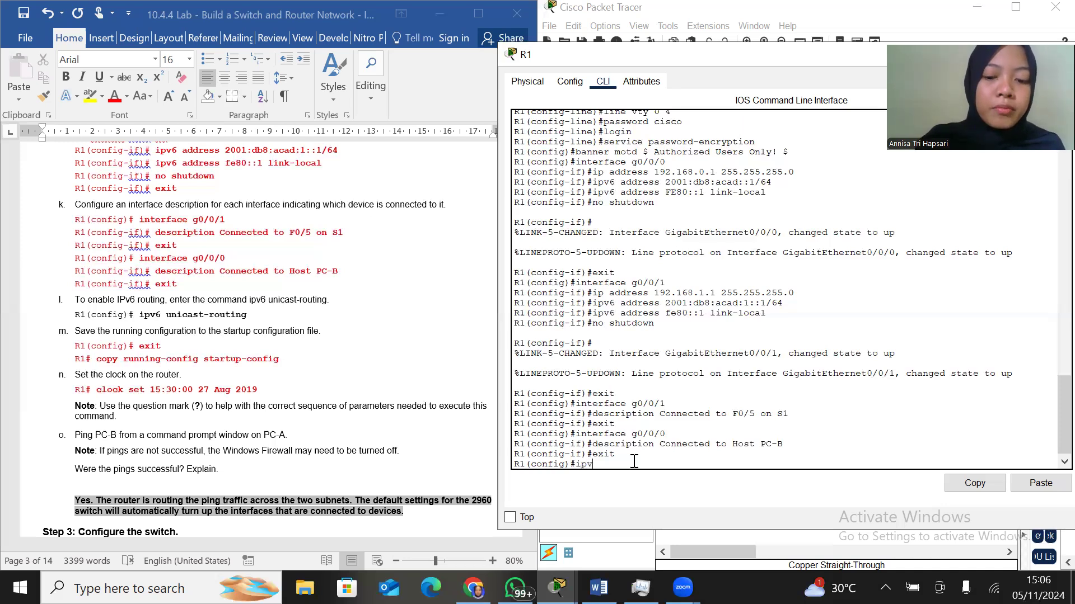
{"action": "type", "text": "6 unicast-"}
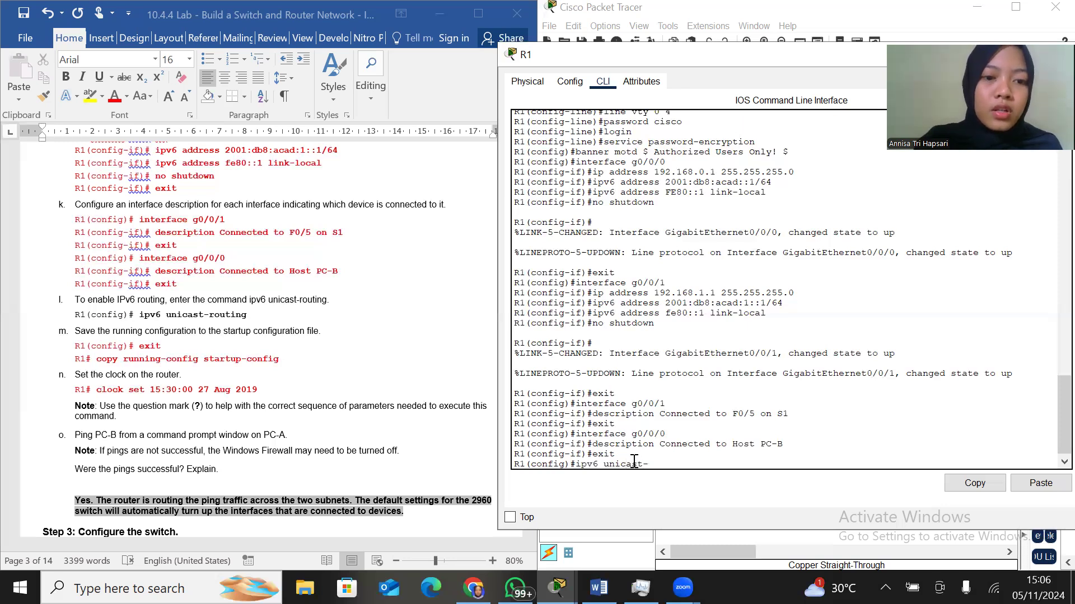
{"action": "type", "text": "routing"}
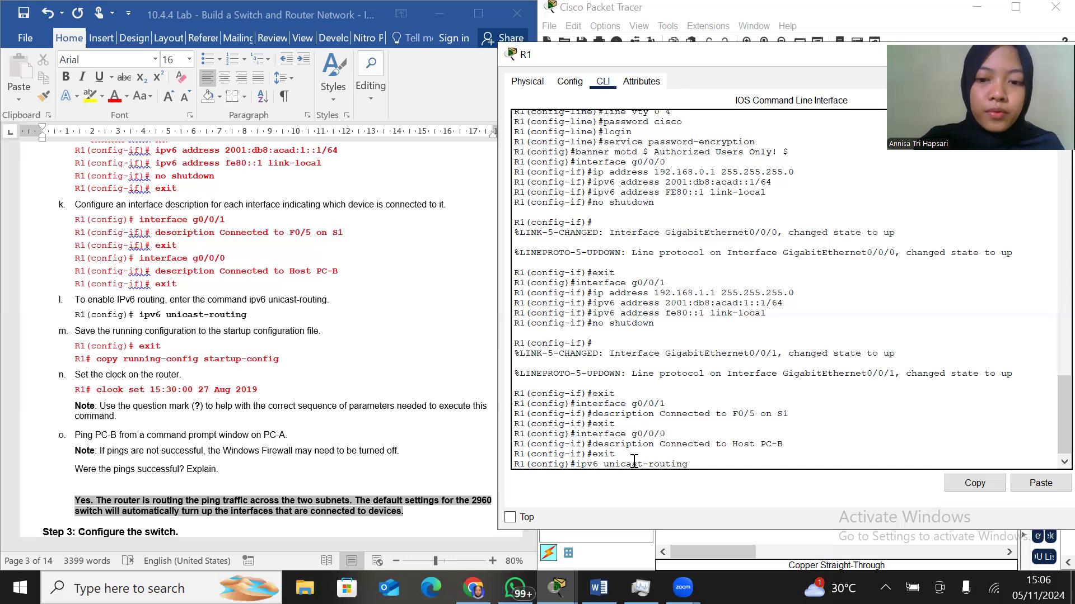
{"action": "key", "text": "Return"}
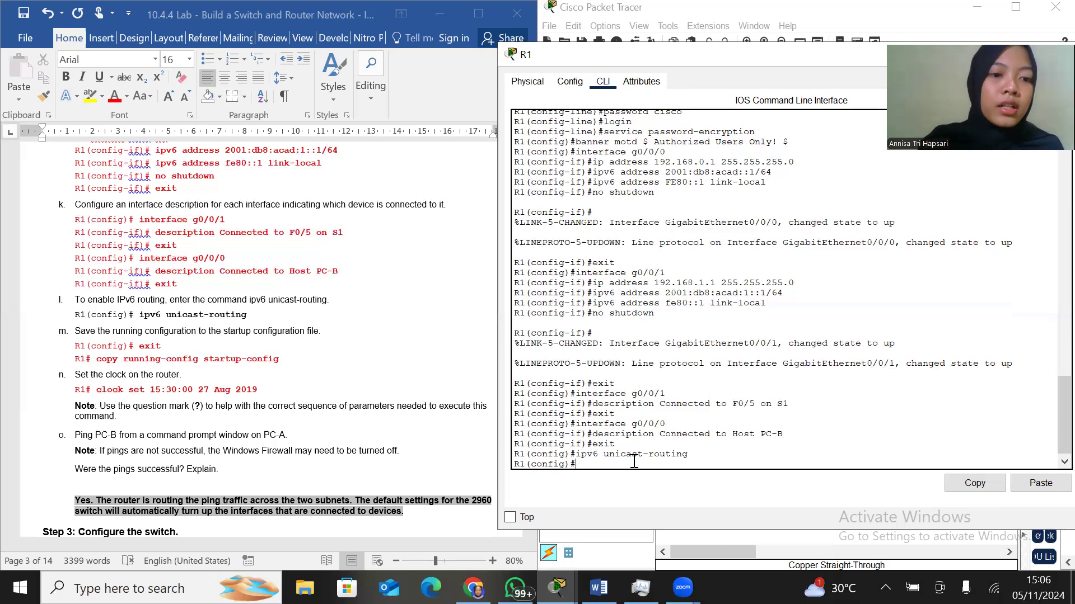
Leave global configuration mode on R1 and copy running-config to startup-config, accepting the default destination filename
{"action": "type", "text": "exit"}
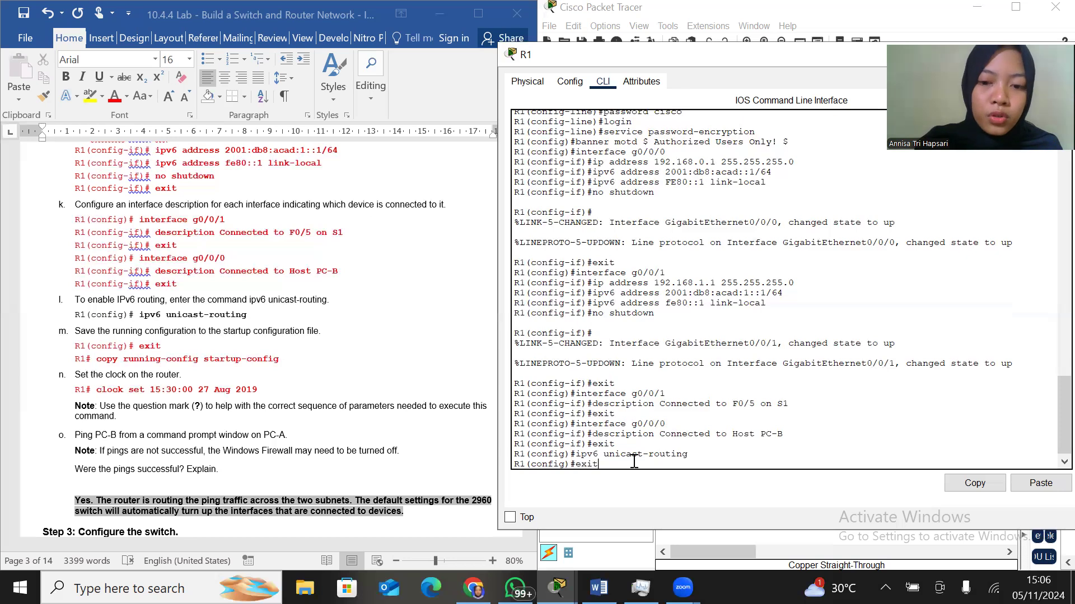
{"action": "key", "text": "Return"}
{"action": "key", "text": "Return"}
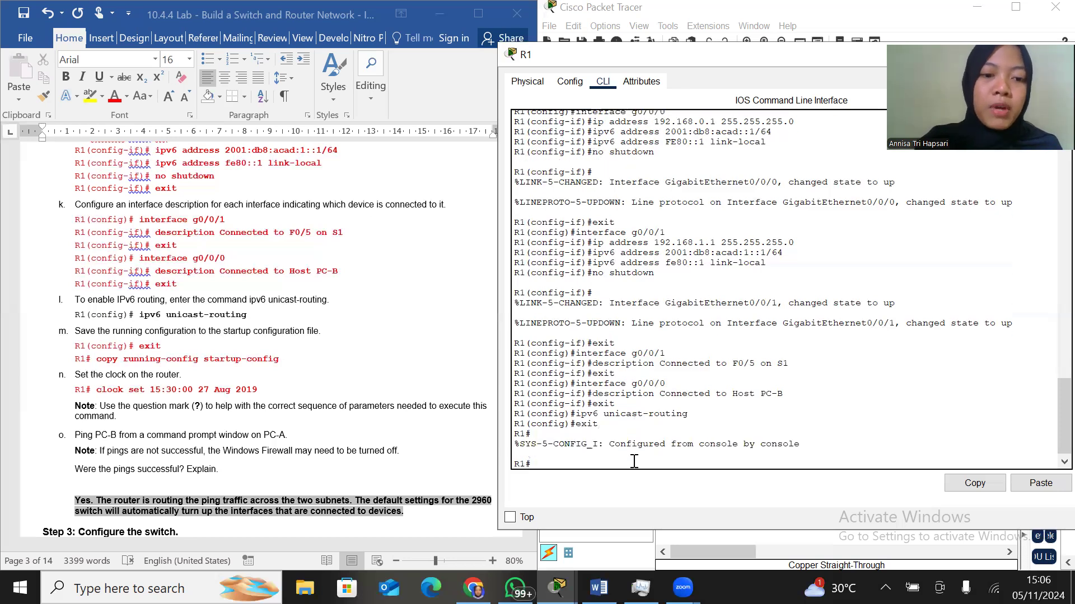
{"action": "type", "text": "copy running"}
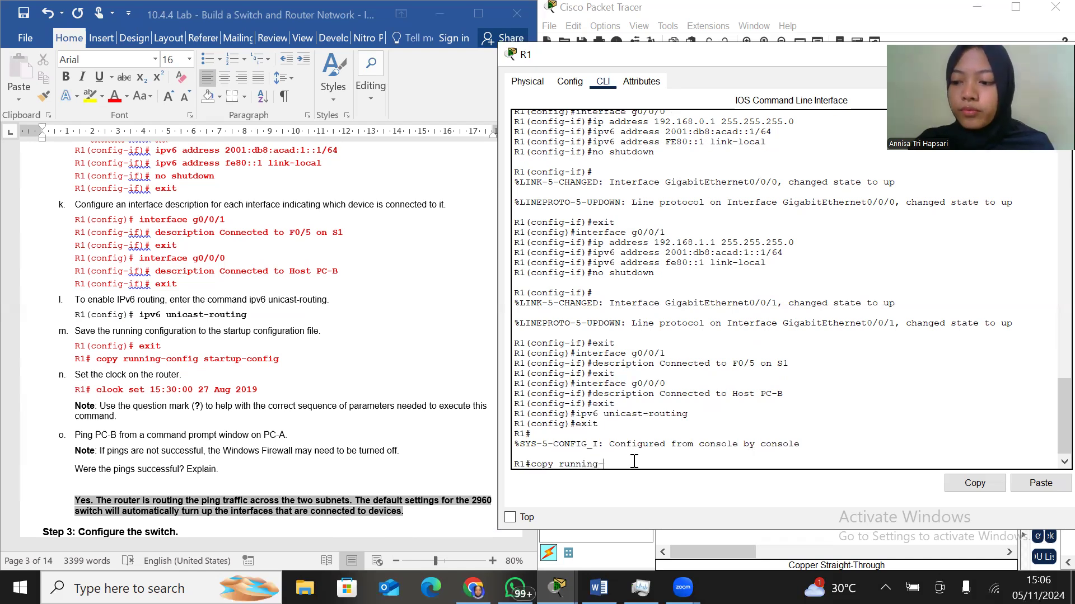
{"action": "type", "text": "-confi"}
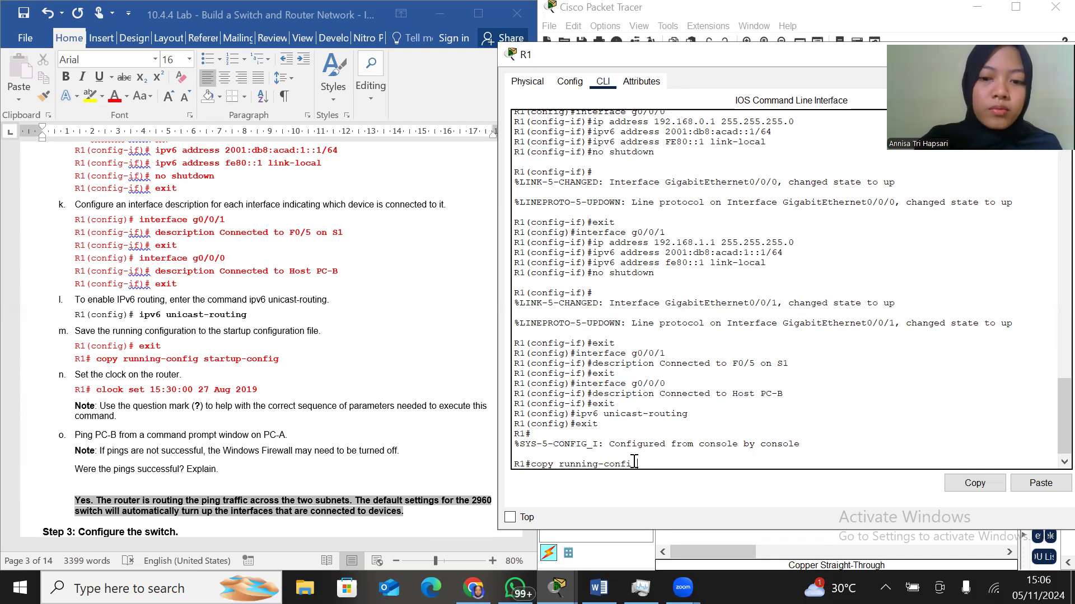
{"action": "type", "text": "g startup-config"}
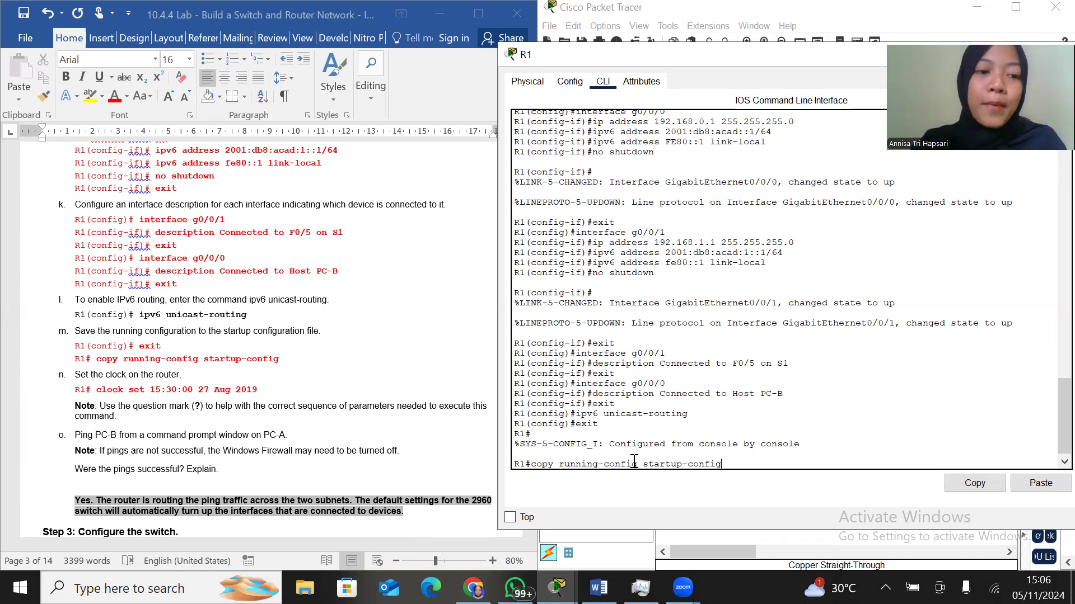
{"action": "key", "text": "Return"}
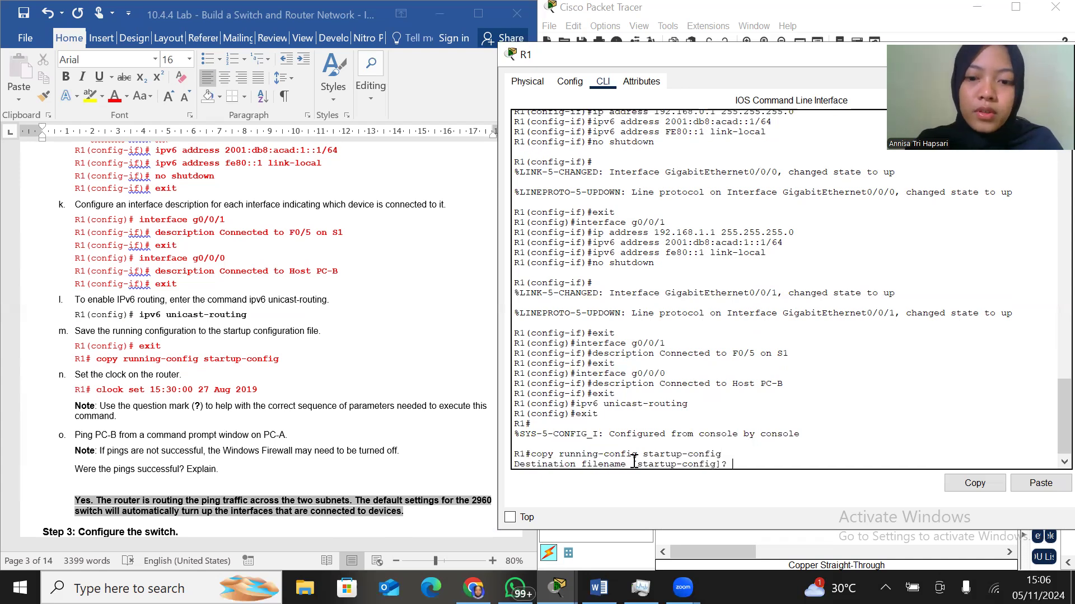
{"action": "key", "text": "Return"}
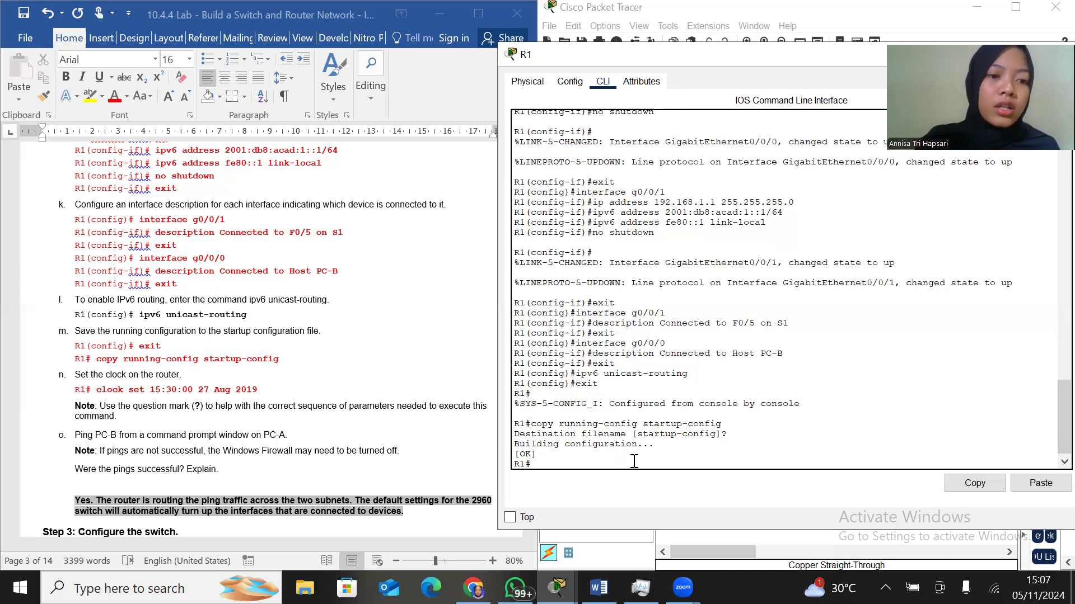
Set R1's clock to 15:30:00 27 Aug 2019
{"action": "type", "text": "clo"}
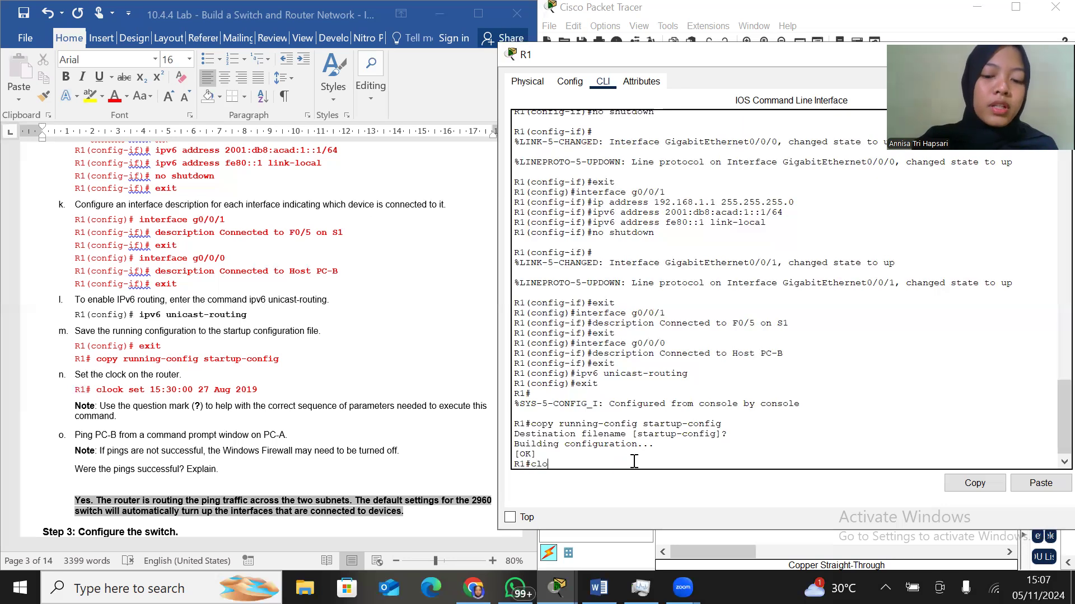
{"action": "type", "text": "ck set 15"}
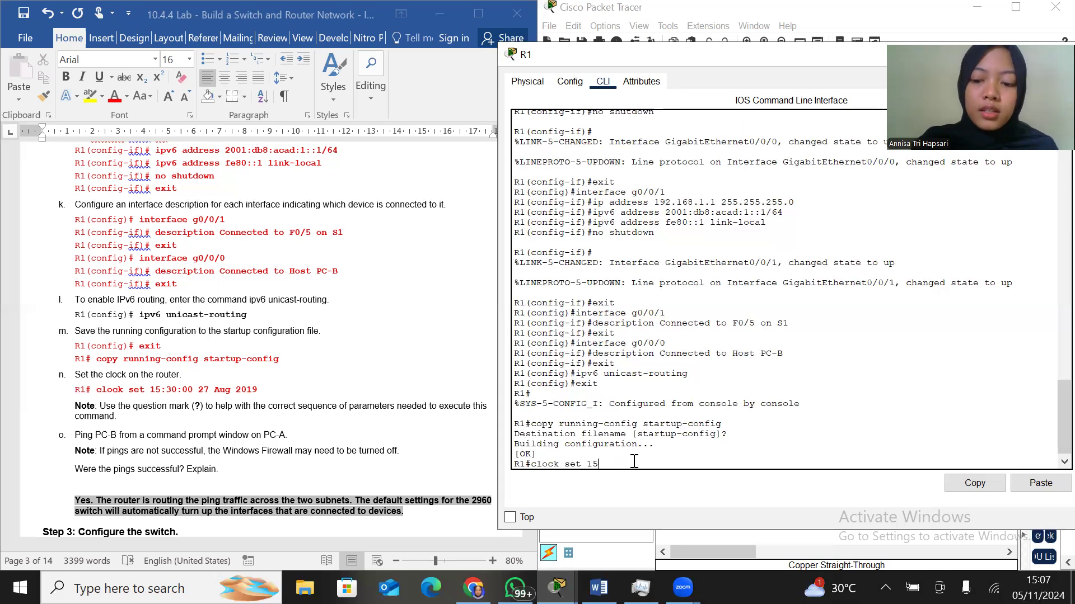
{"action": "type", "text": ":30:00"}
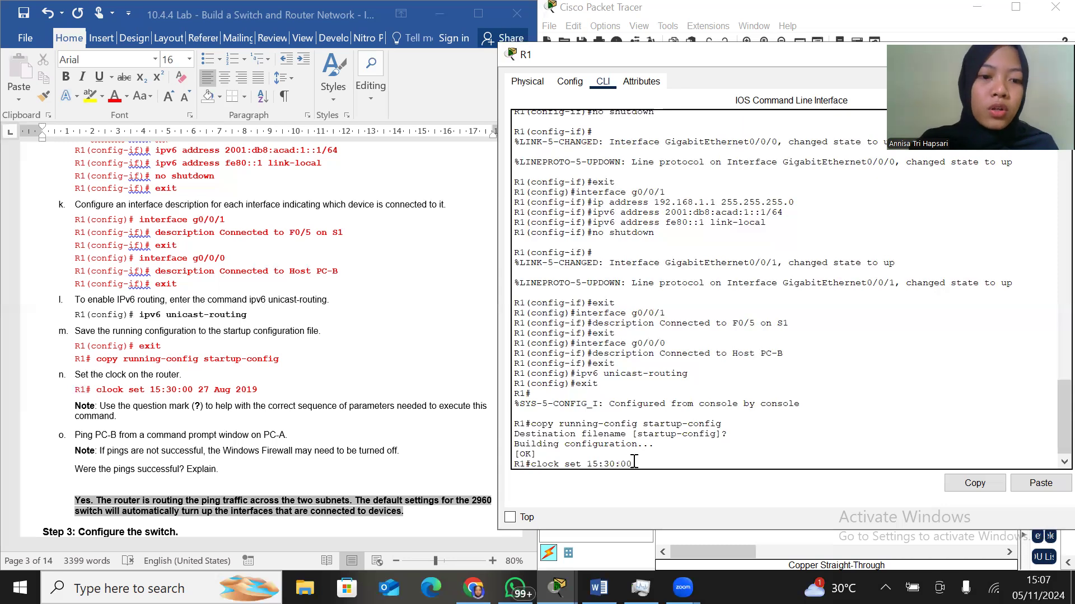
{"action": "type", "text": " 27"}
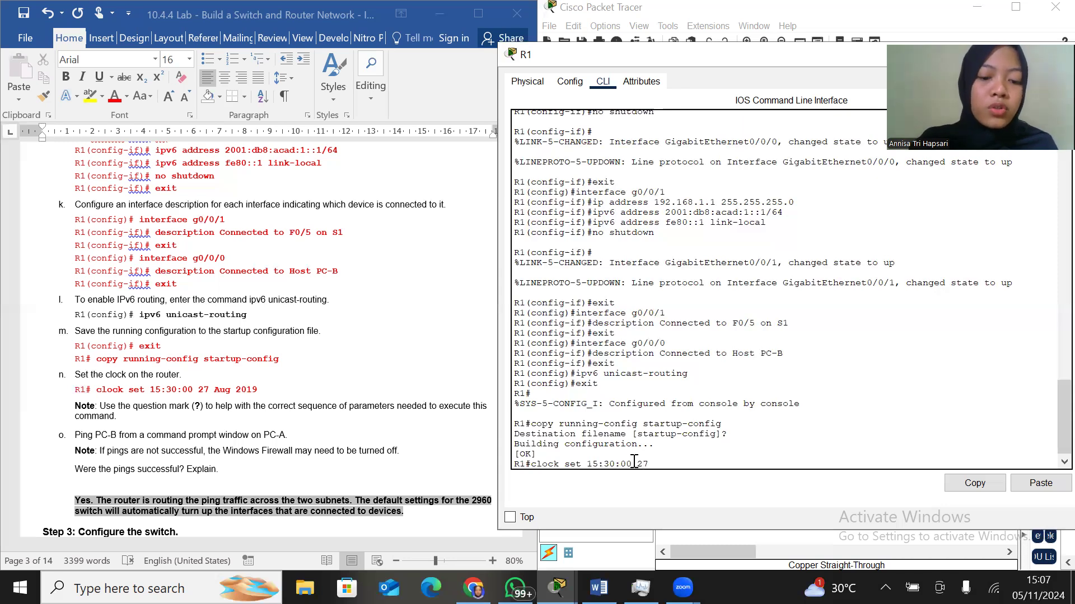
{"action": "type", "text": " Aug"}
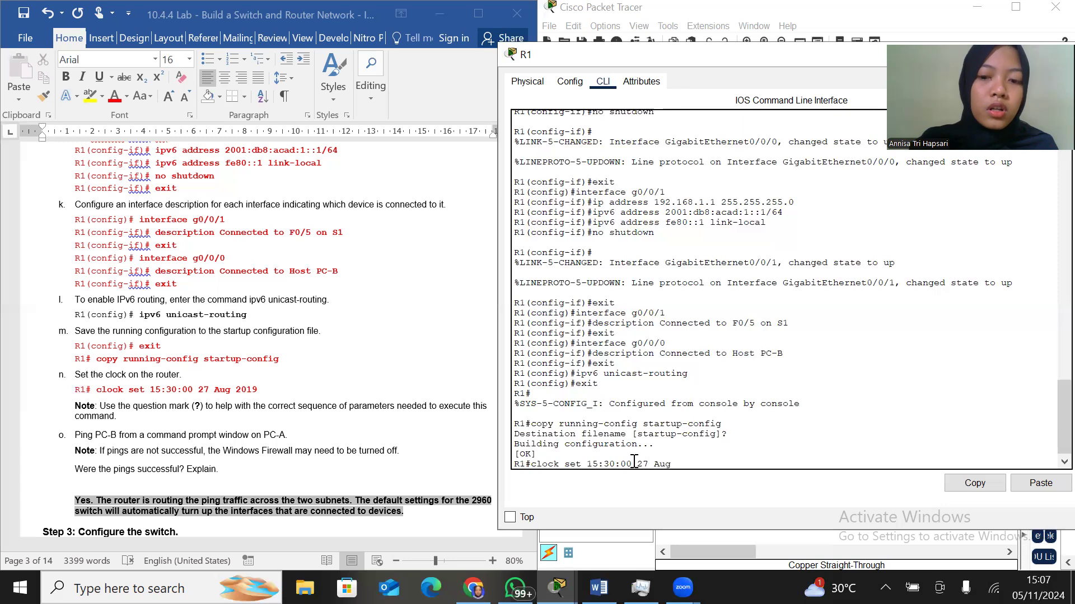
{"action": "type", "text": " 201"}
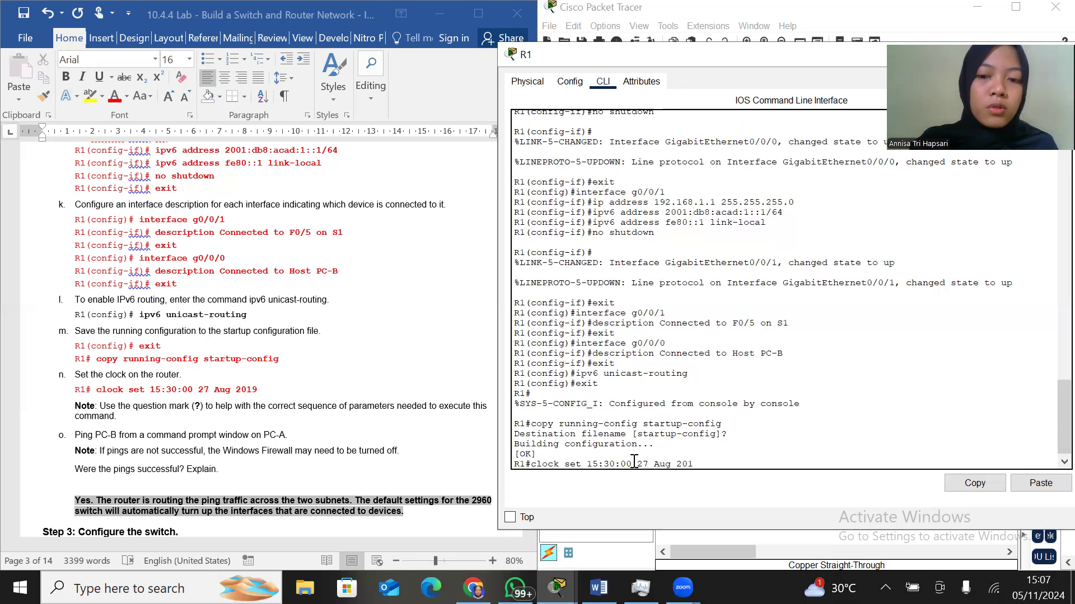
{"action": "type", "text": "9"}
{"action": "key", "text": "Return"}
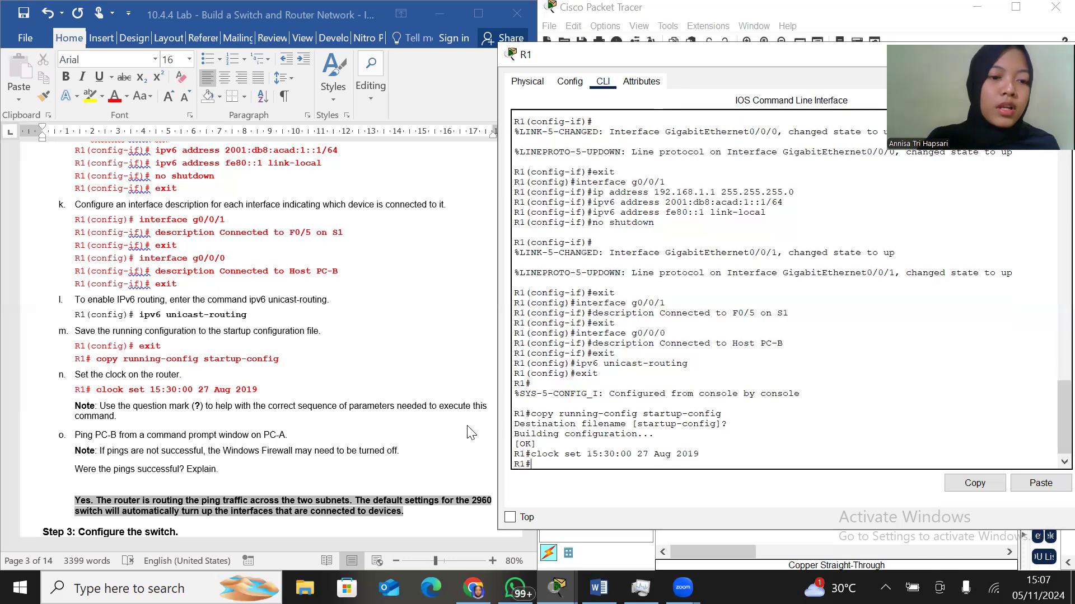
Check the lab's next instructions, then exit R1's privileged EXEC session and restart the console up to its login prompt
{"action": "scroll", "coordinate": [398, 434], "scroll_direction": "down", "scroll_amount": 3}
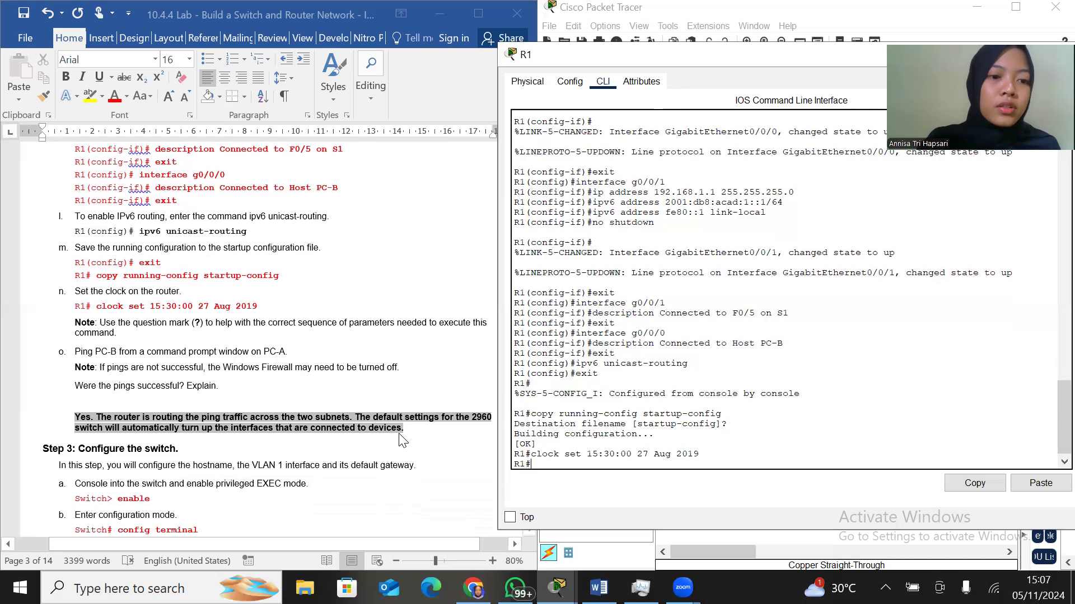
{"action": "scroll", "coordinate": [399, 440], "scroll_direction": "up", "scroll_amount": 1}
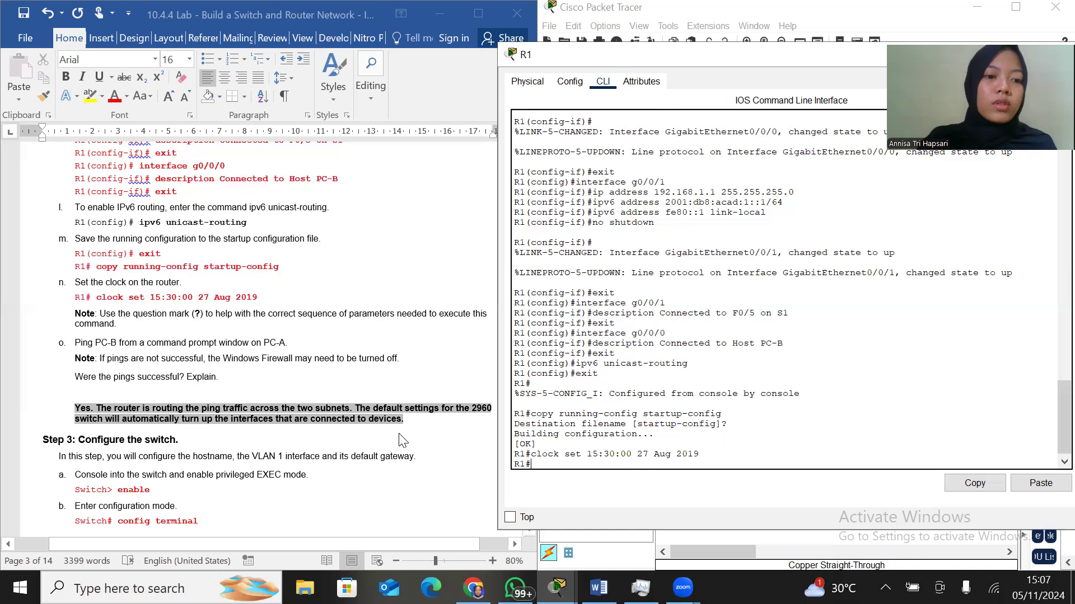
{"action": "scroll", "coordinate": [403, 441], "scroll_direction": "down", "scroll_amount": 2}
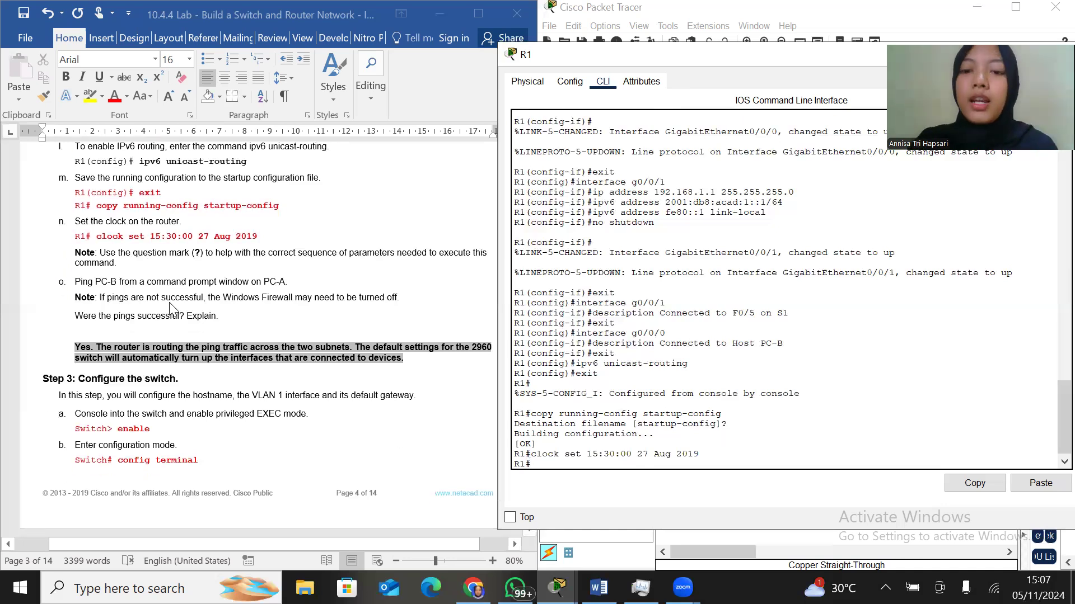
{"action": "key", "text": "Return"}
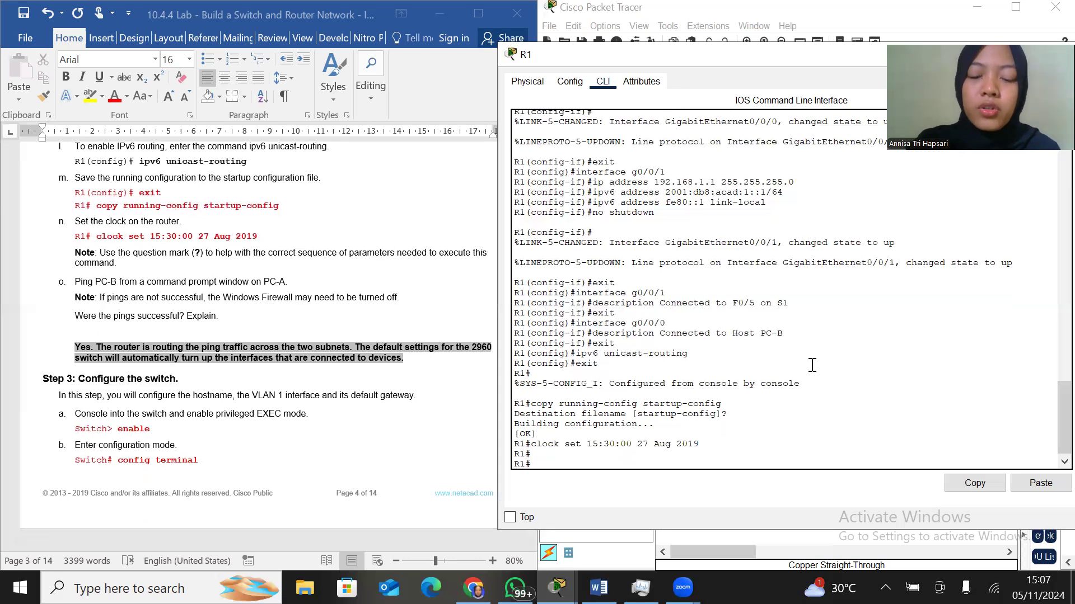
{"action": "type", "text": "exit"}
{"action": "key", "text": "Return"}
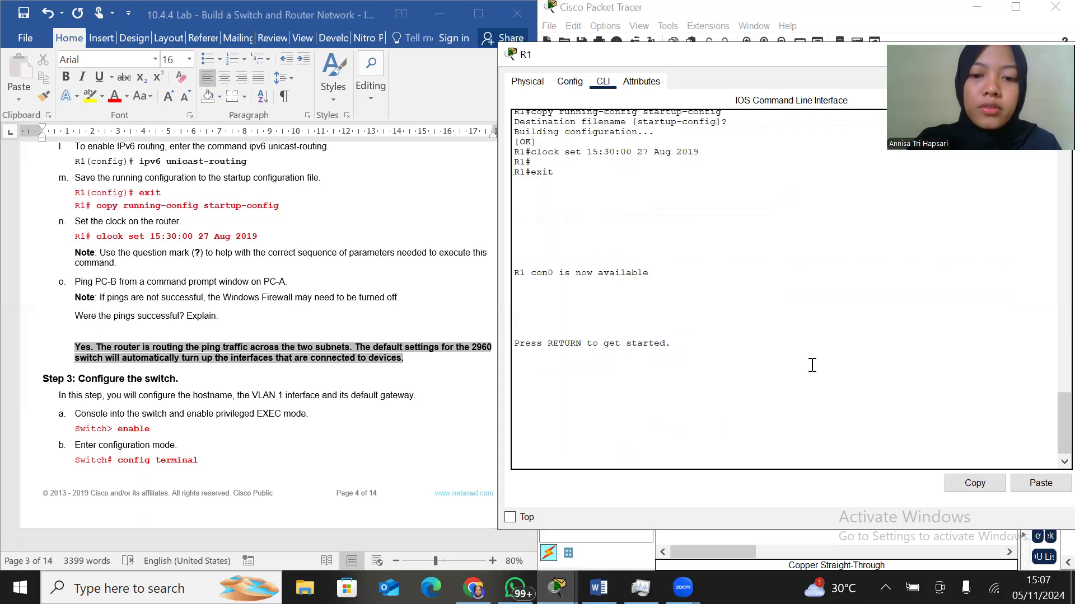
{"action": "key", "text": "Return"}
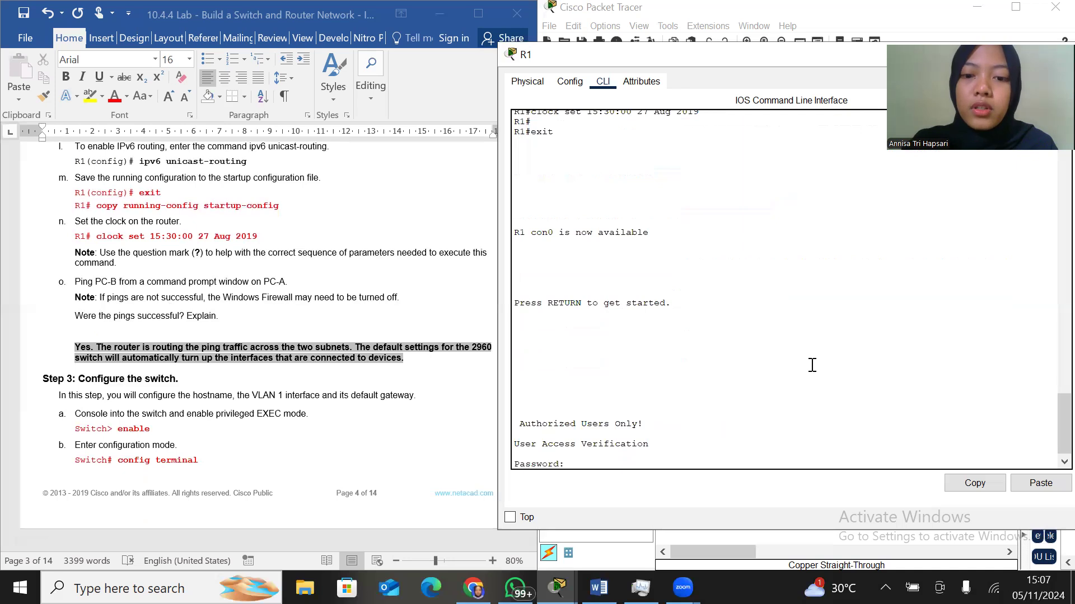
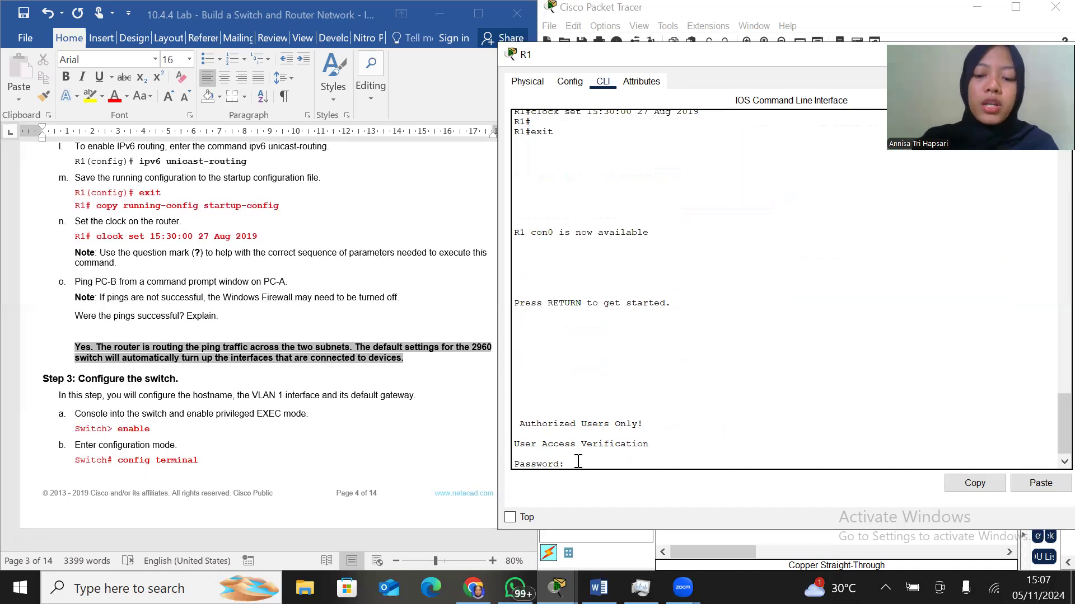
Log in to R1's console with the console password and enter privileged EXEC mode with the enable password
{"action": "key", "text": "Return"}
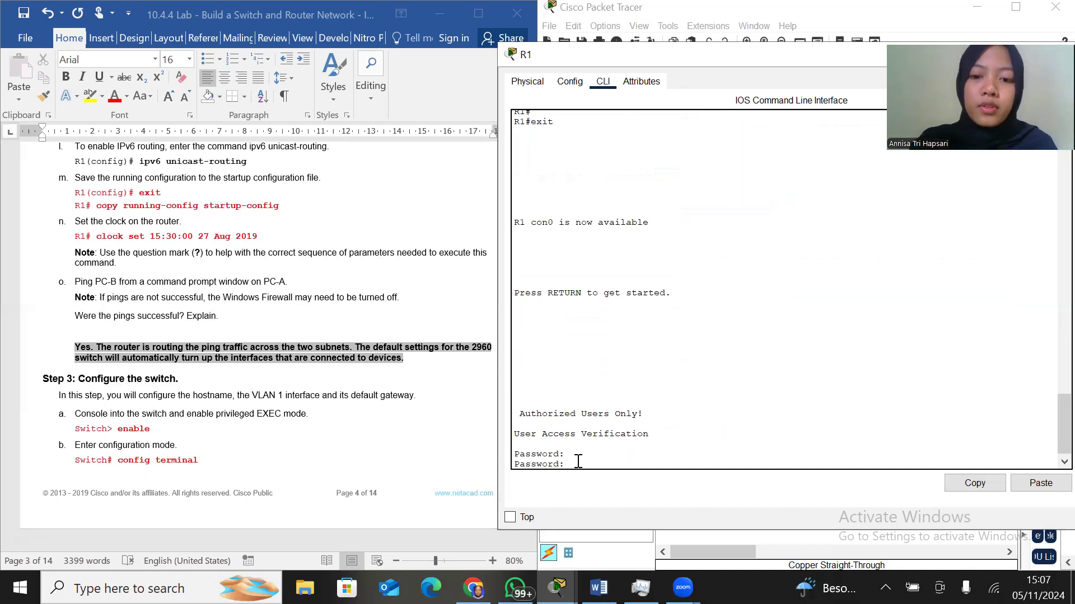
{"action": "key", "text": "Return"}
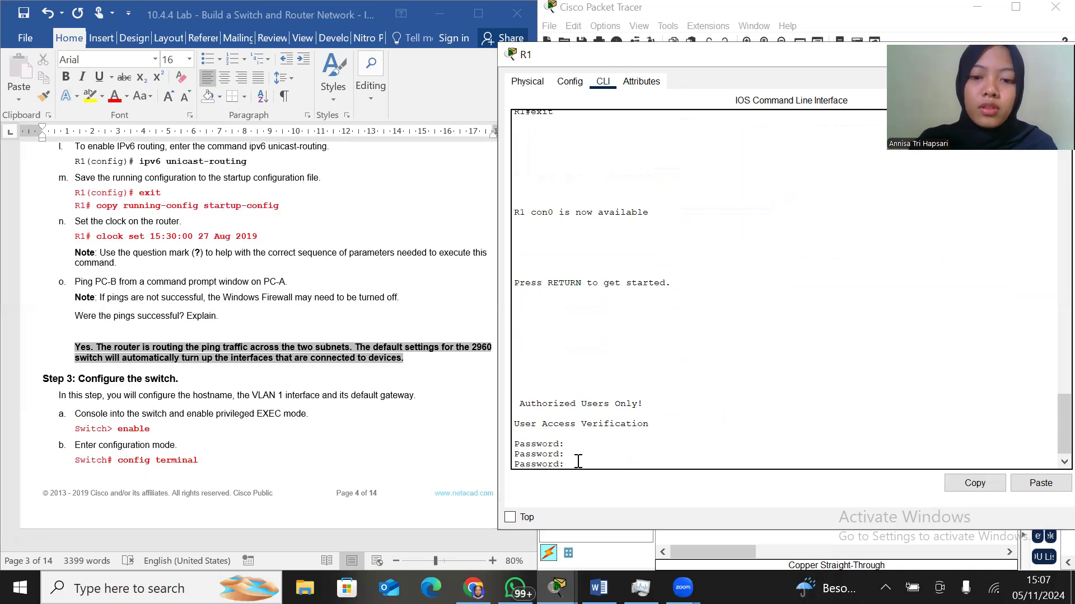
{"action": "key", "text": "Return"}
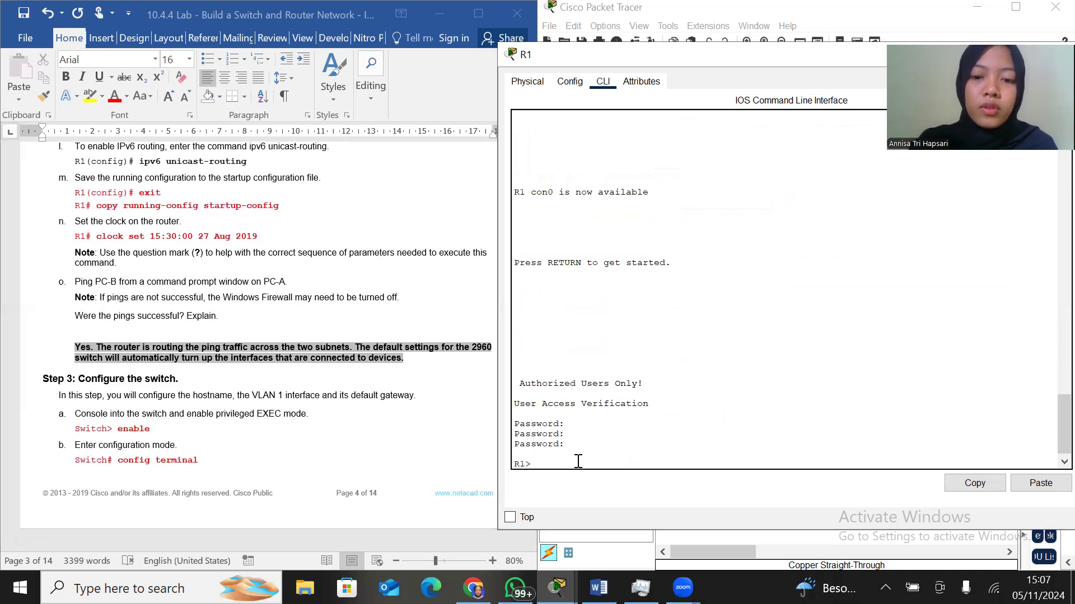
{"action": "type", "text": "enable"}
{"action": "key", "text": "Return"}
{"action": "key", "text": "Return"}
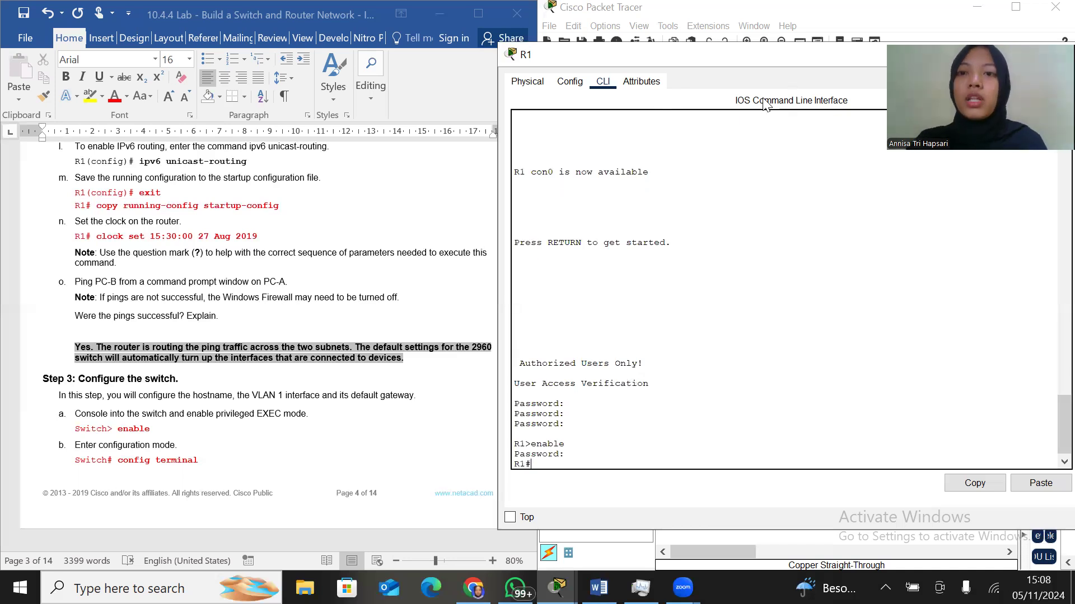
Close R1's device window to get back to the network topology
{"action": "left_click_drag", "start_coordinate": [875, 52], "coordinate": [790, 145]}
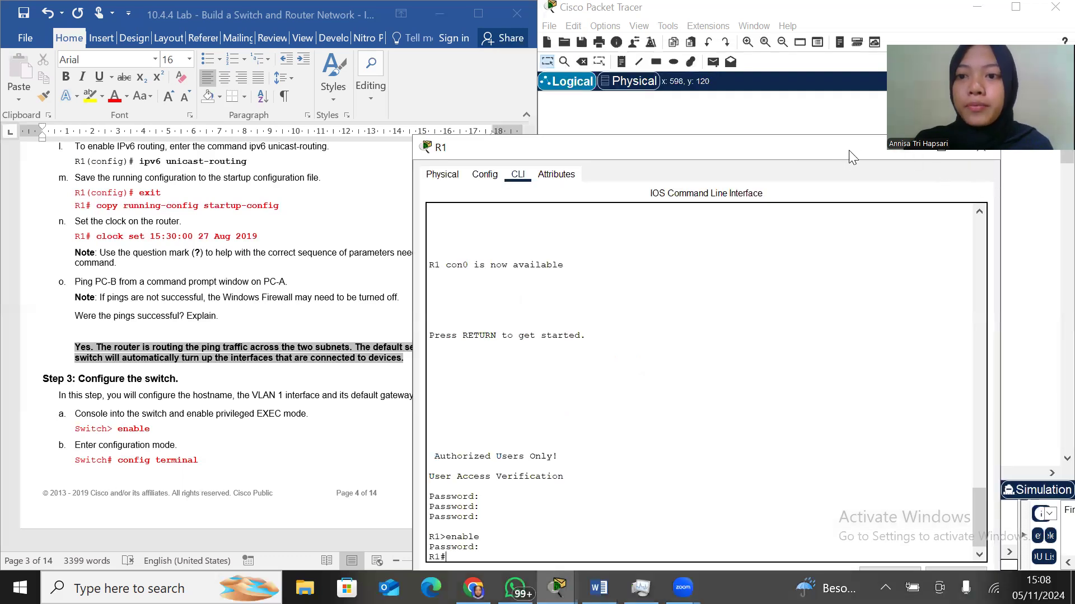
{"action": "left_click_drag", "start_coordinate": [991, 149], "coordinate": [932, 187]}
{"action": "left_click", "coordinate": [922, 185]}
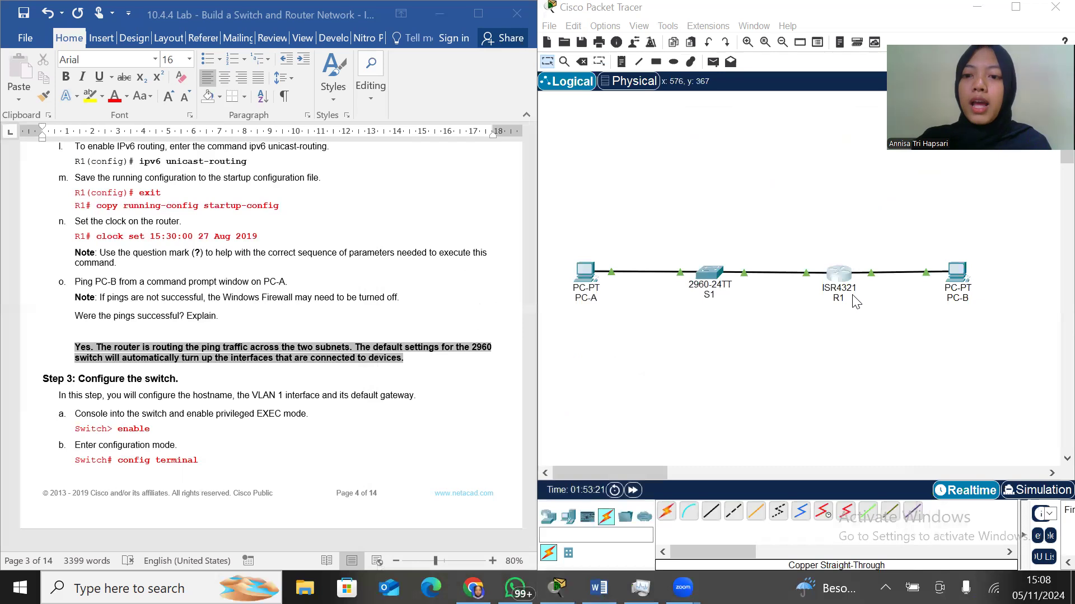
Open switch S1's command-line interface and start its console session, following Step 3 of the lab instructions
{"action": "scroll", "coordinate": [287, 385], "scroll_direction": "up", "scroll_amount": 5}
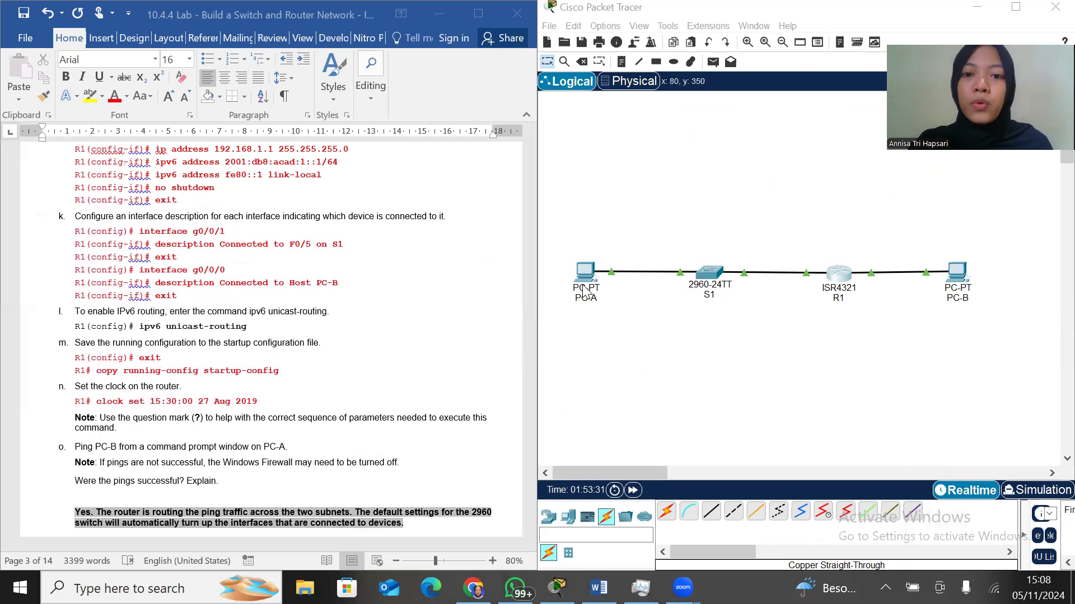
{"action": "left_click", "coordinate": [716, 277]}
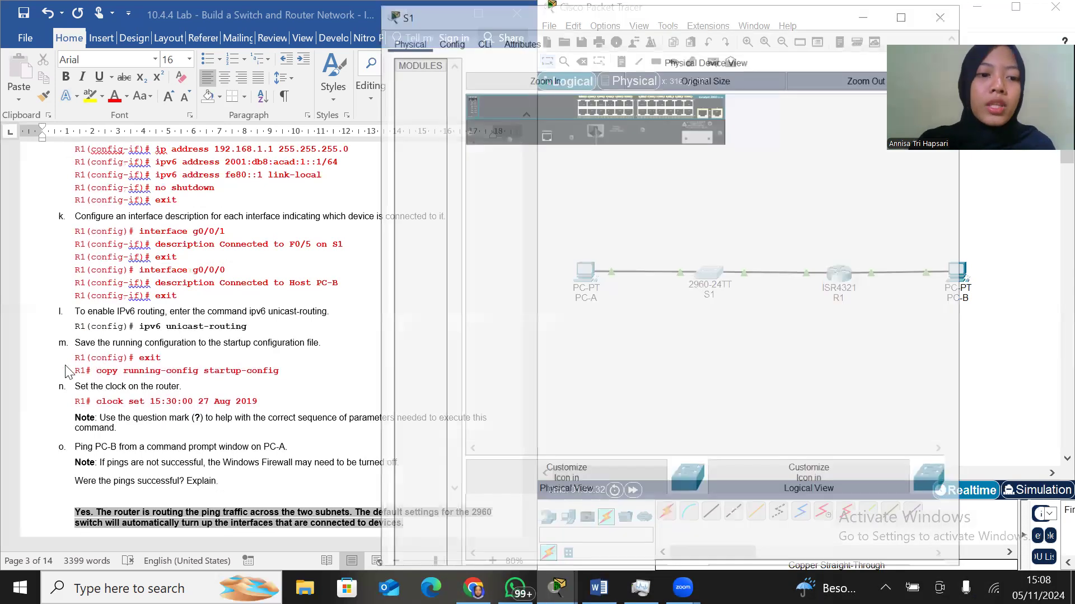
{"action": "scroll", "coordinate": [67, 372], "scroll_direction": "down", "scroll_amount": 10}
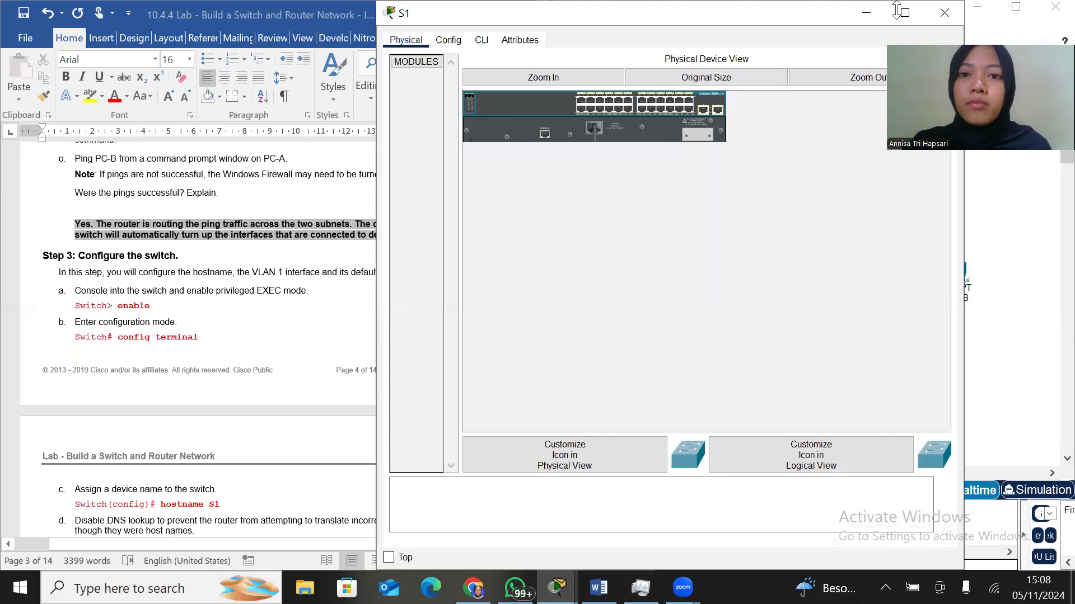
{"action": "left_click_drag", "start_coordinate": [896, 2], "coordinate": [893, 70]}
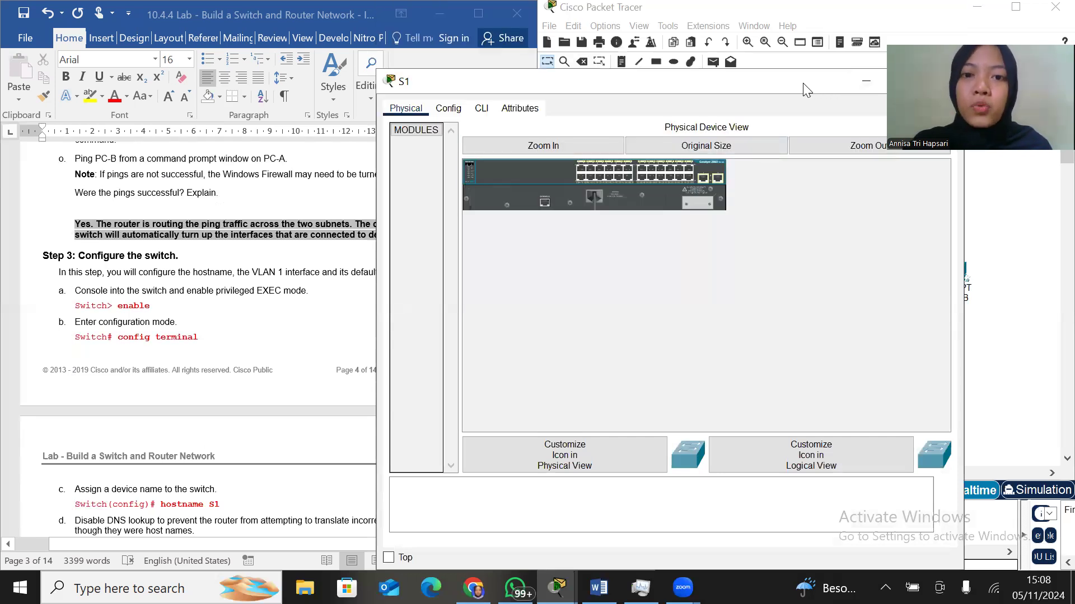
{"action": "left_click_drag", "start_coordinate": [803, 83], "coordinate": [886, 87]}
{"action": "left_click", "coordinate": [566, 113]}
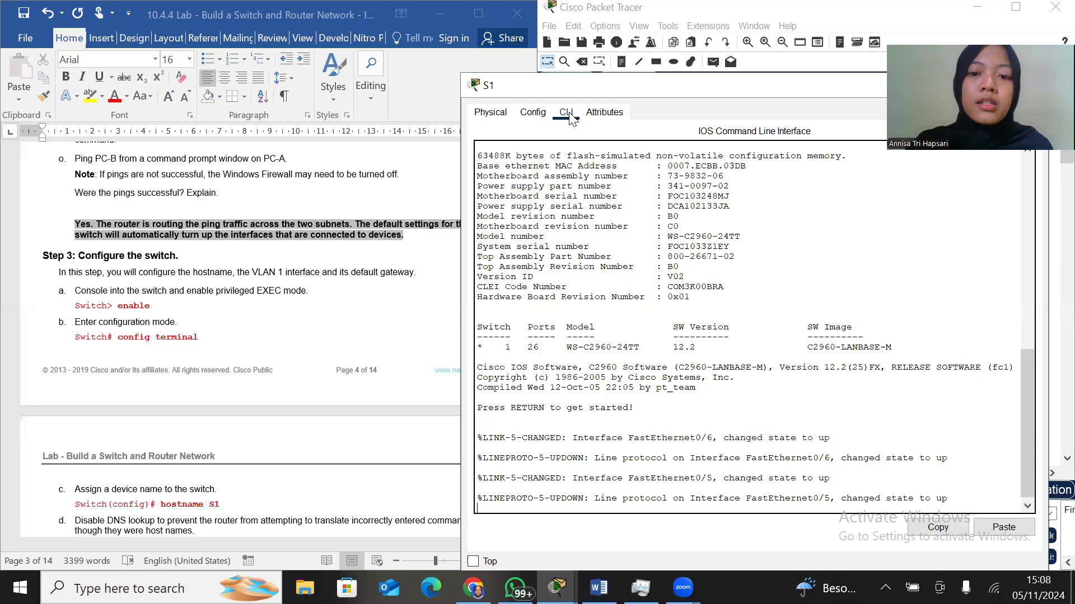
{"action": "key", "text": "Return"}
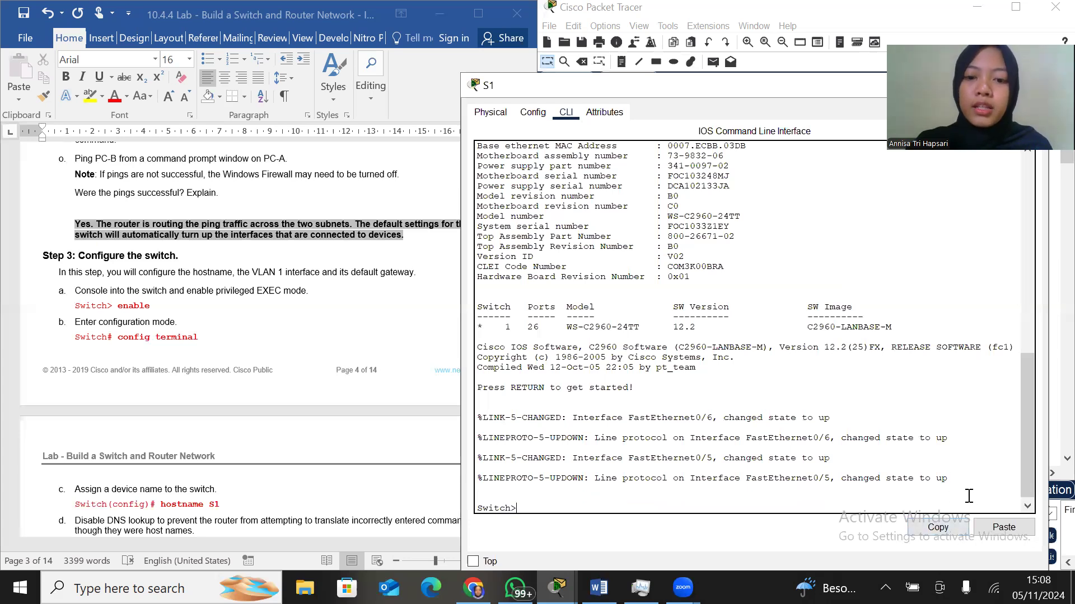
Enter privileged EXEC mode on the switch and then global configuration mode with configure terminal
{"action": "type", "text": "enable"}
{"action": "key", "text": "Return"}
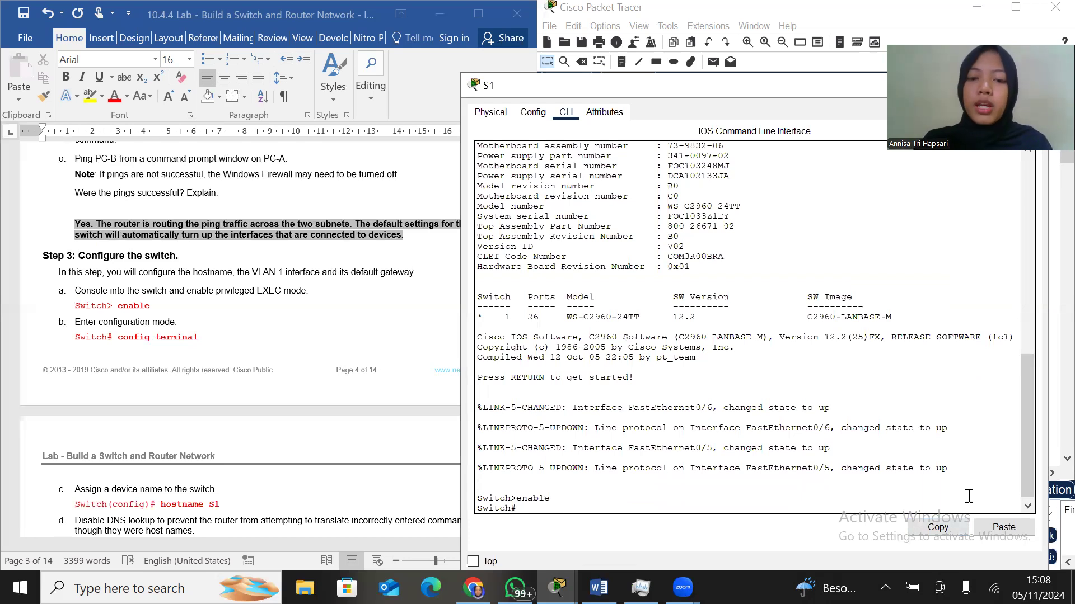
{"action": "type", "text": "config"}
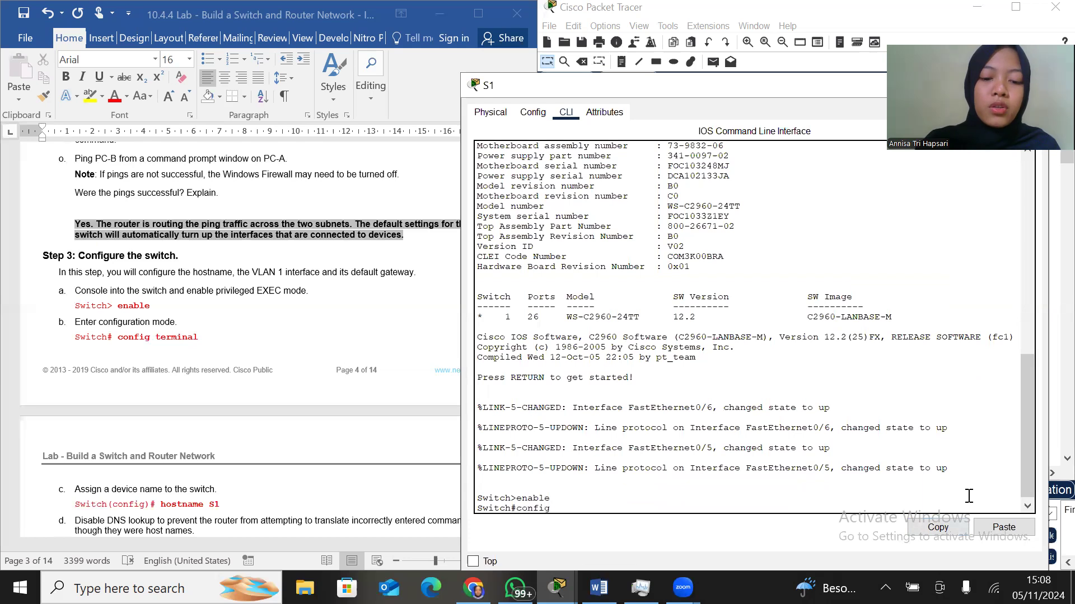
{"action": "type", "text": "ure termina"}
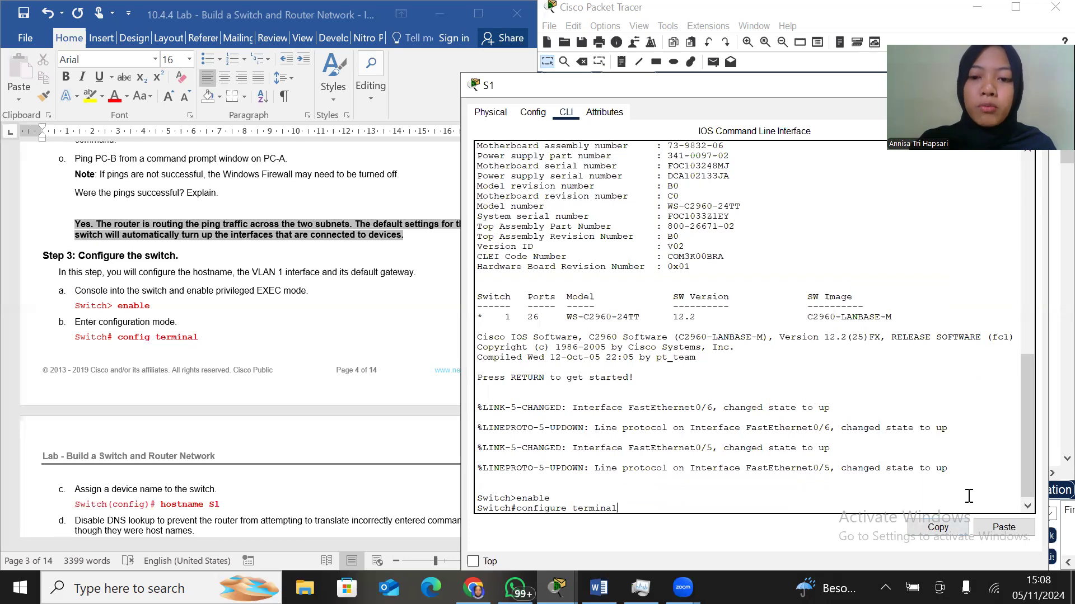
{"action": "type", "text": "l"}
{"action": "key", "text": "Return"}
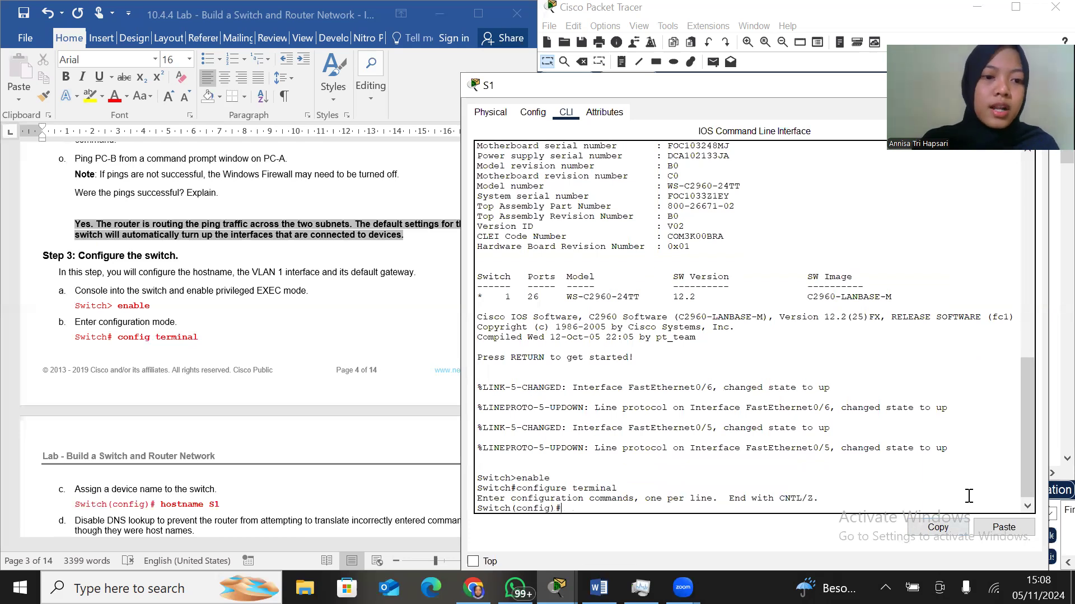
Set the switch's hostname to S1
{"action": "type", "text": "hostname"}
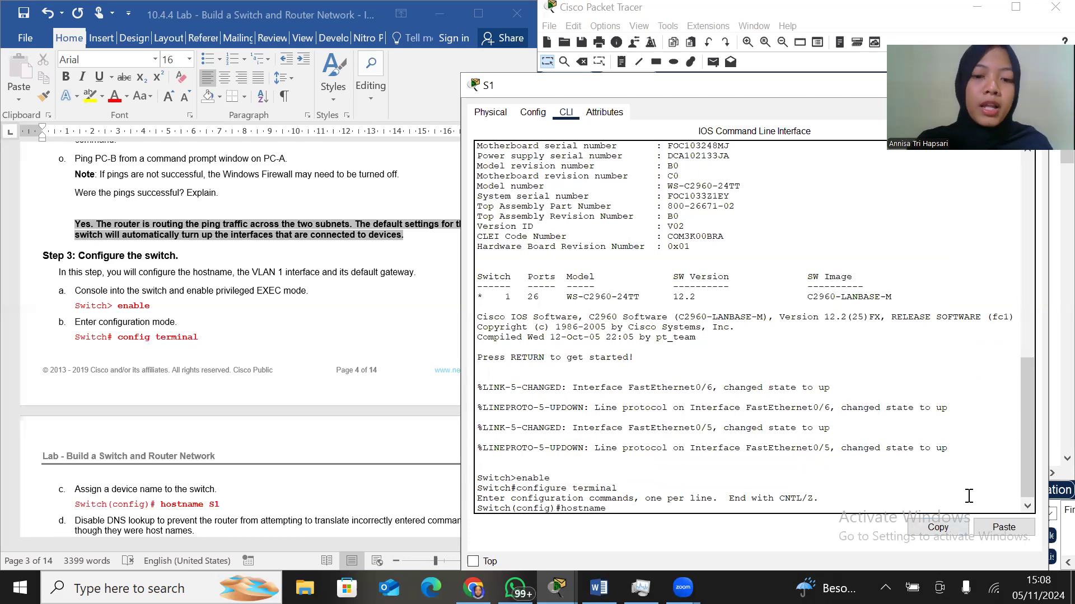
{"action": "type", "text": "S1"}
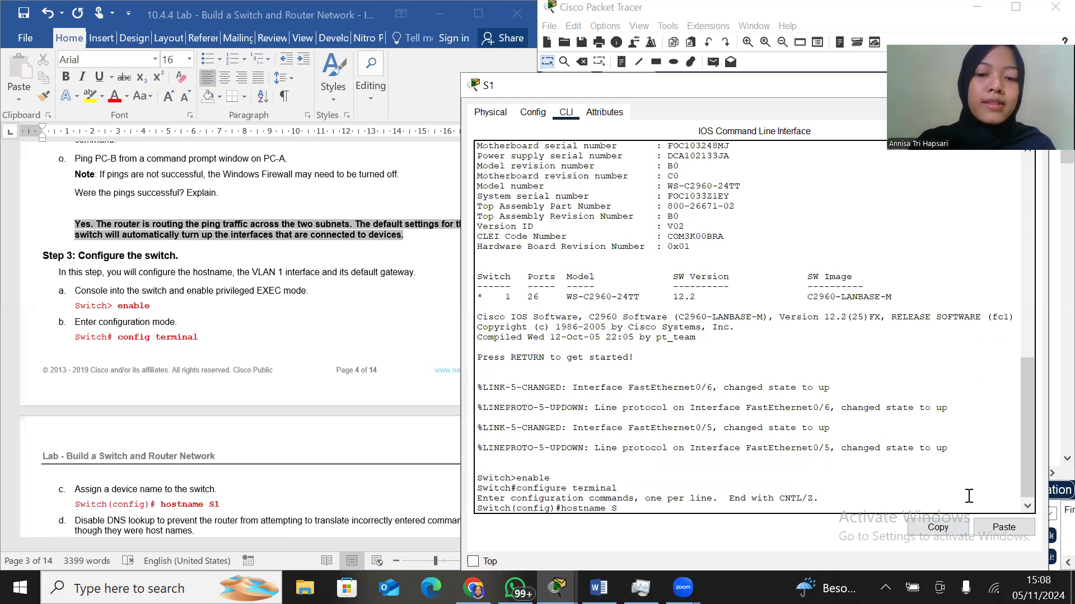
{"action": "key", "text": "Return"}
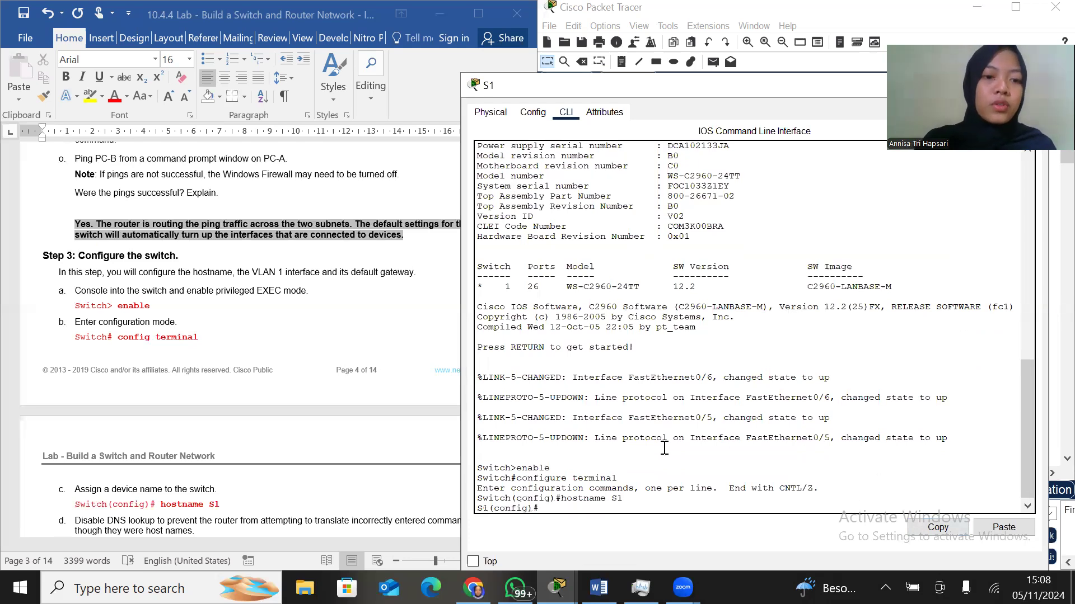
Disable DNS lookup on S1 with the command no ip domain-lookup, following step d of the lab instructions
{"action": "scroll", "coordinate": [270, 324], "scroll_direction": "down", "scroll_amount": 10}
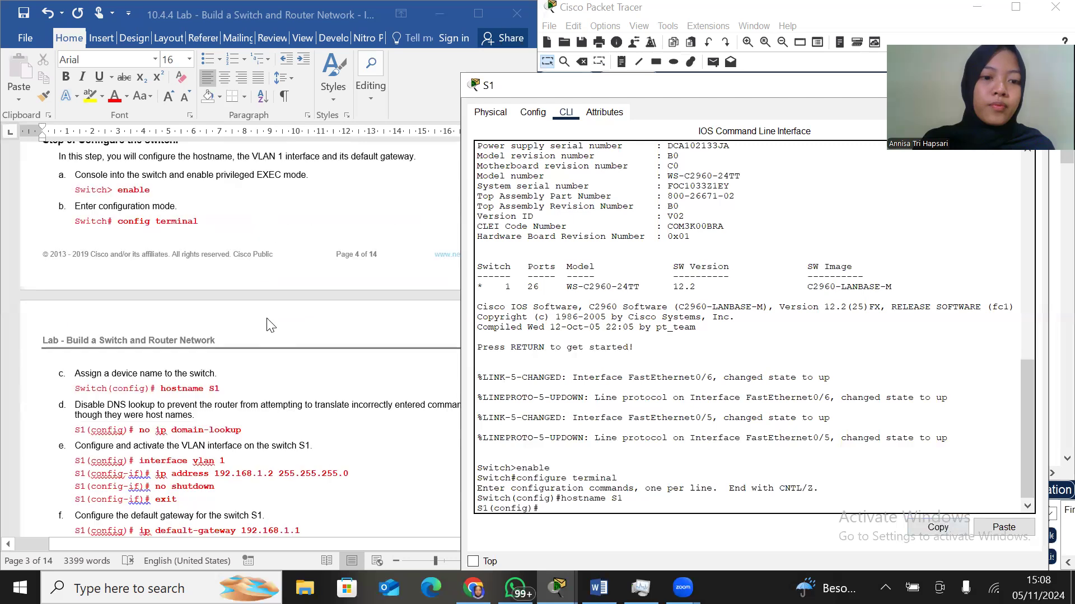
{"action": "scroll", "coordinate": [271, 324], "scroll_direction": "down", "scroll_amount": 1}
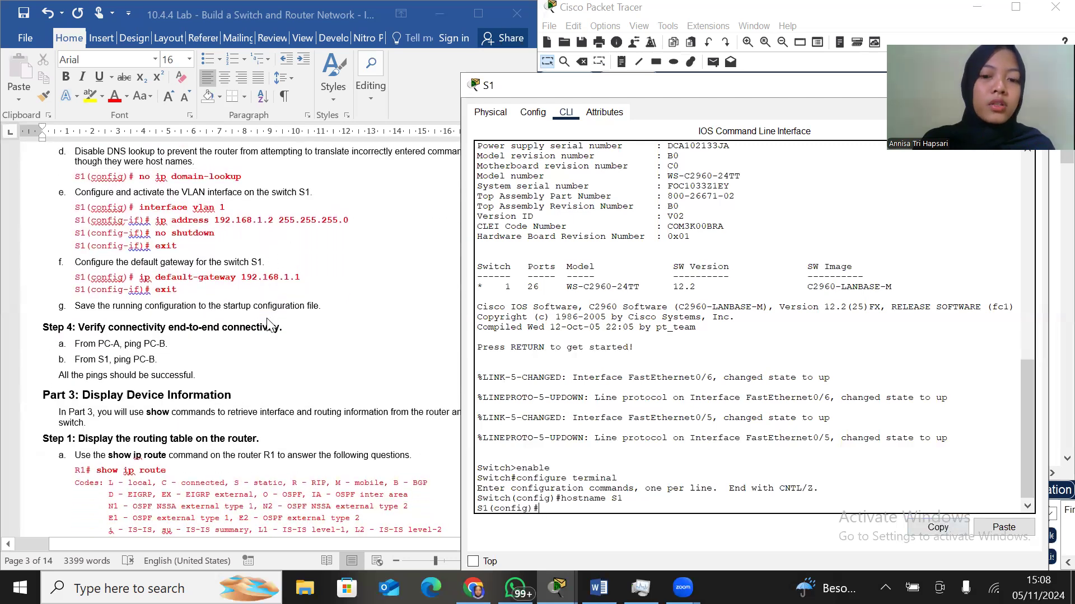
{"action": "type", "text": "no "}
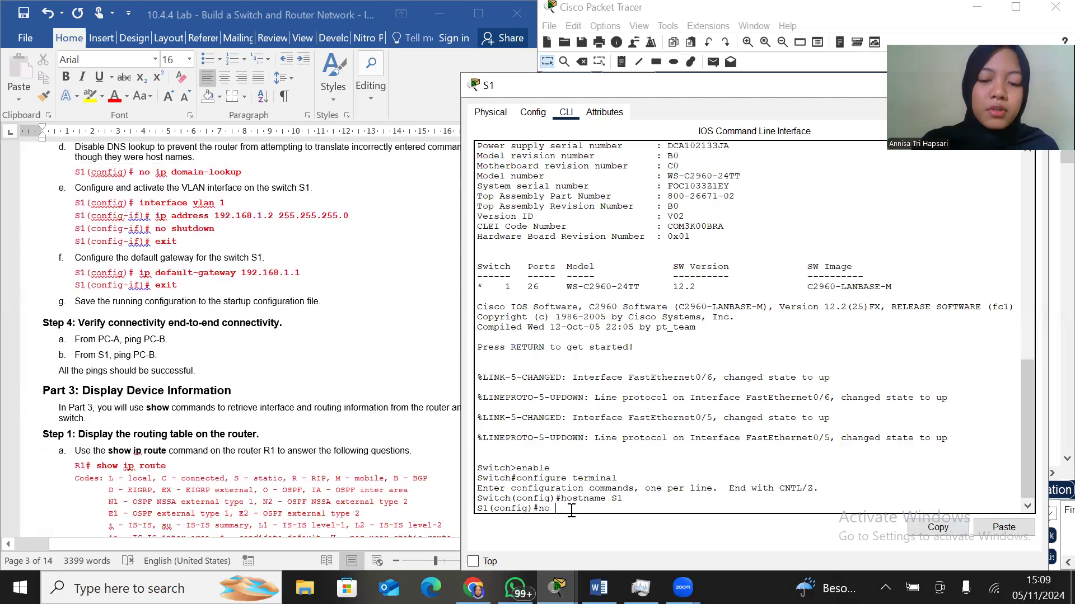
{"action": "type", "text": "ip domain lookup"}
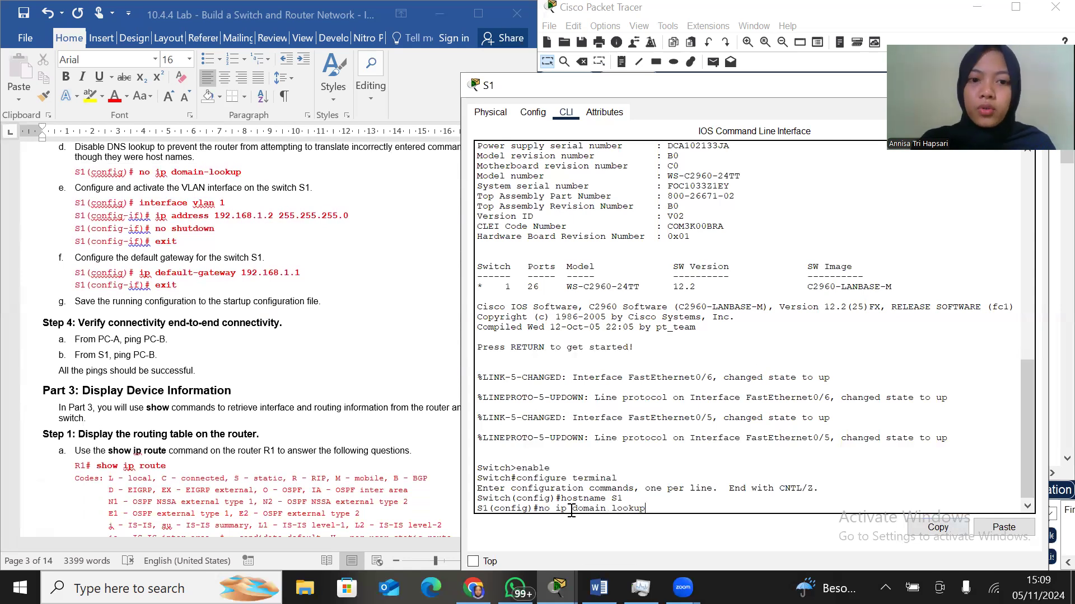
{"action": "left_click", "coordinate": [613, 507]}
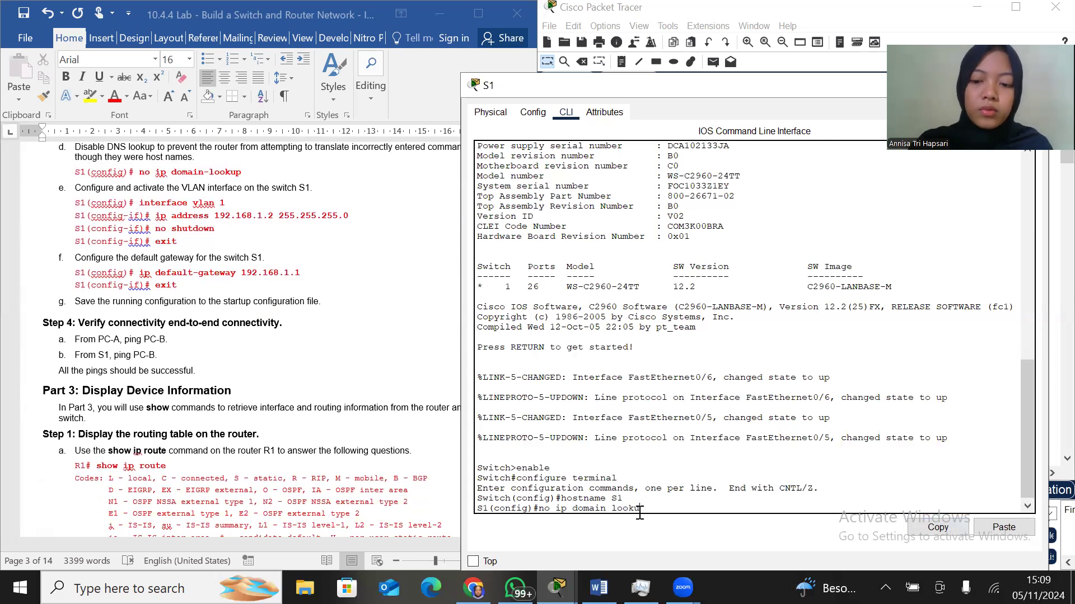
{"action": "type", "text": "-"}
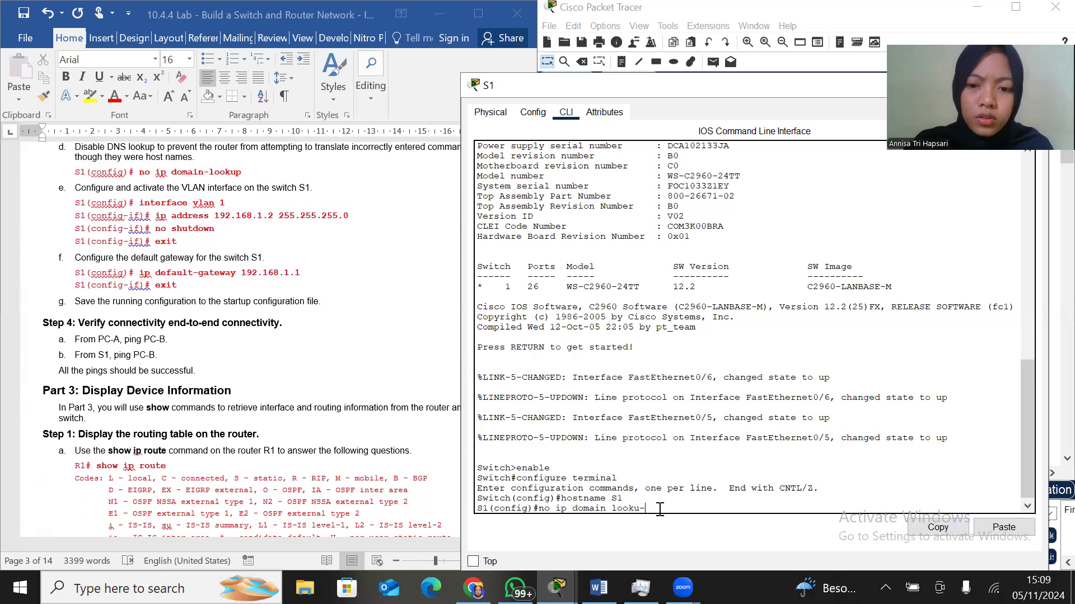
{"action": "key", "text": "BackSpace"}
{"action": "key", "text": "BackSpace"}
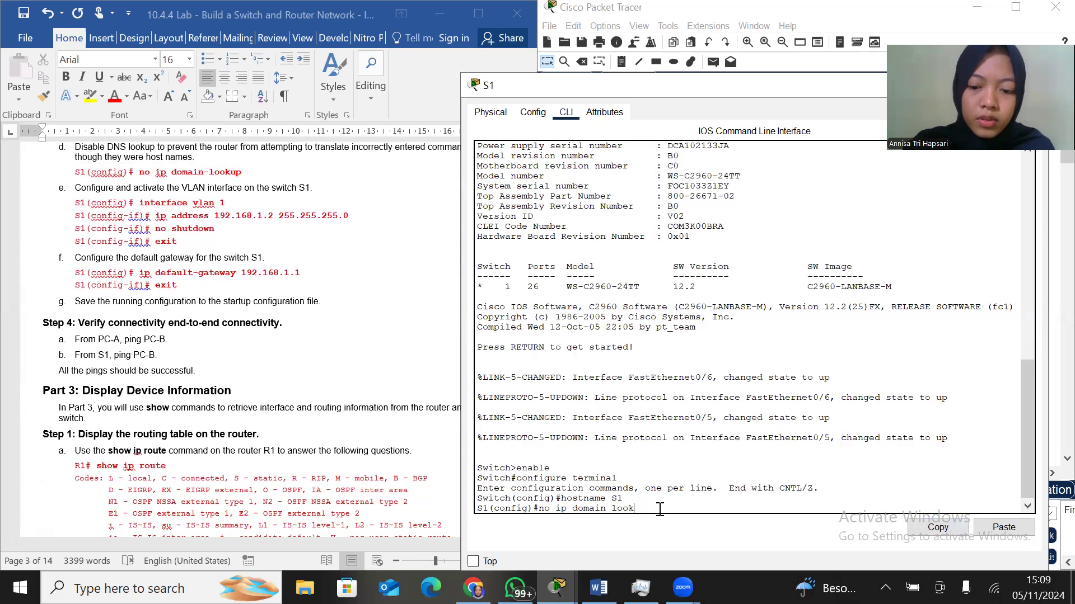
{"action": "type", "text": "-up"}
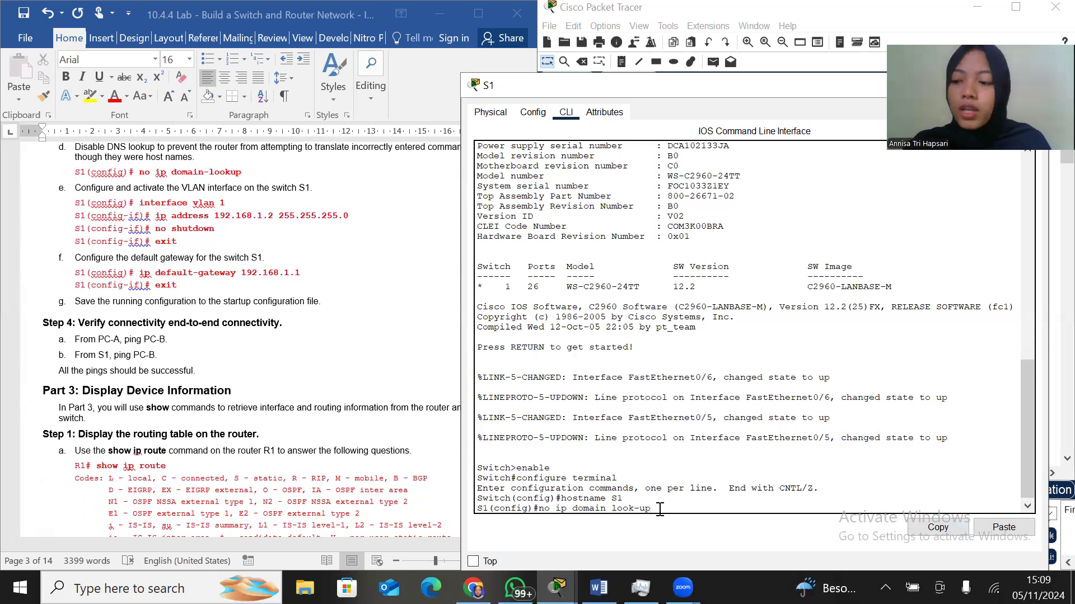
{"action": "key", "text": "BackSpace"}
{"action": "key", "text": "BackSpace"}
{"action": "key", "text": "BackSpace"}
{"action": "key", "text": "BackSpace"}
{"action": "key", "text": "BackSpace"}
{"action": "key", "text": "BackSpace"}
{"action": "key", "text": "BackSpace"}
{"action": "key", "text": "BackSpace"}
{"action": "key", "text": "BackSpace"}
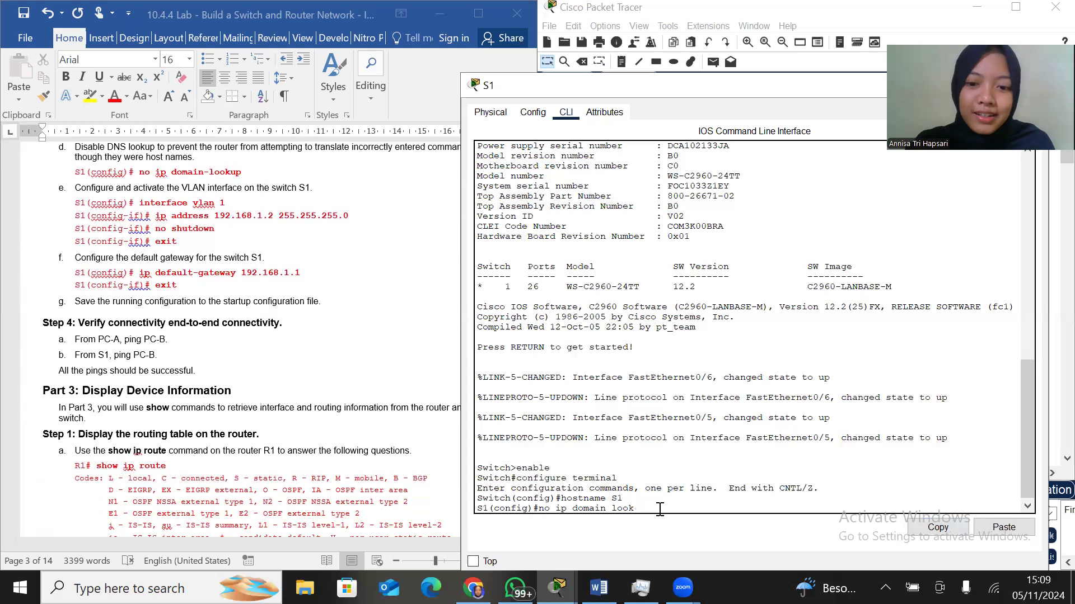
{"action": "type", "text": "n-lookup"}
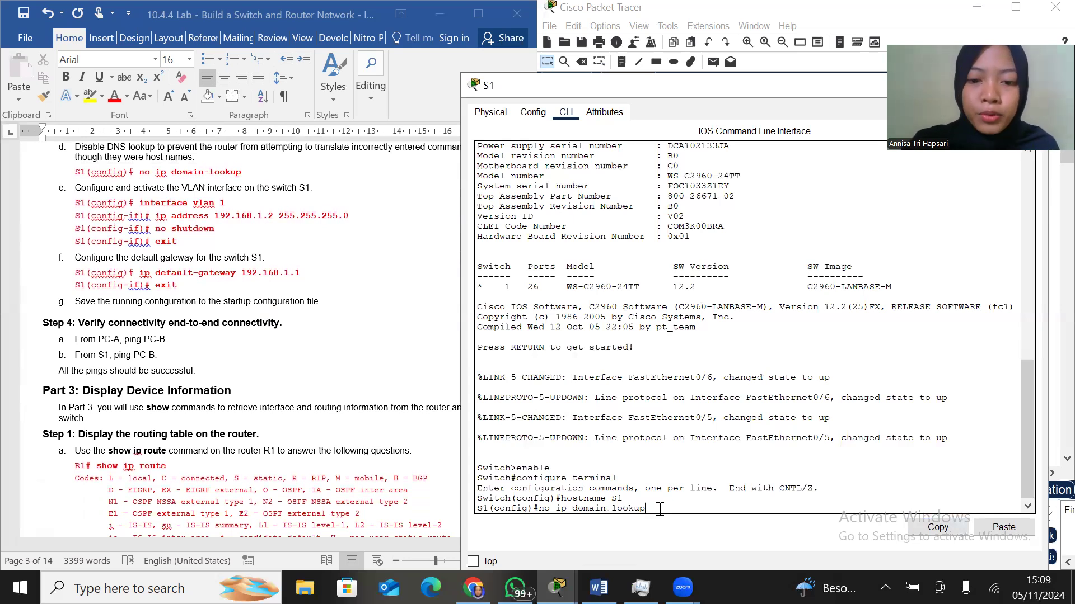
{"action": "key", "text": "Return"}
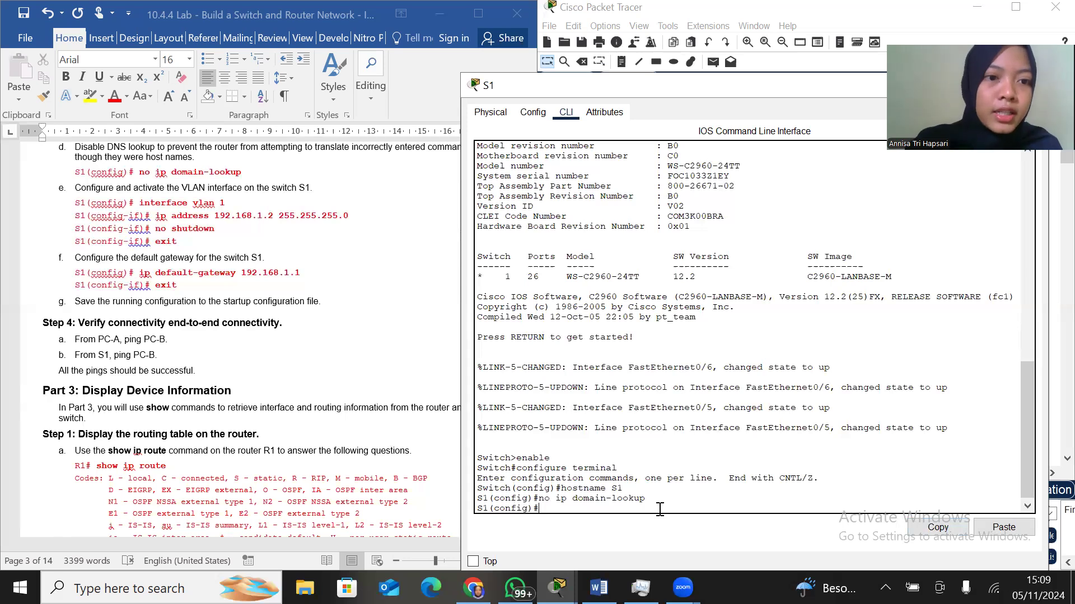
Enter interface vlan 1 on S1 and assign it IP address 192.168.1.2 with subnet mask 255.255.255.0
{"action": "type", "text": "int"}
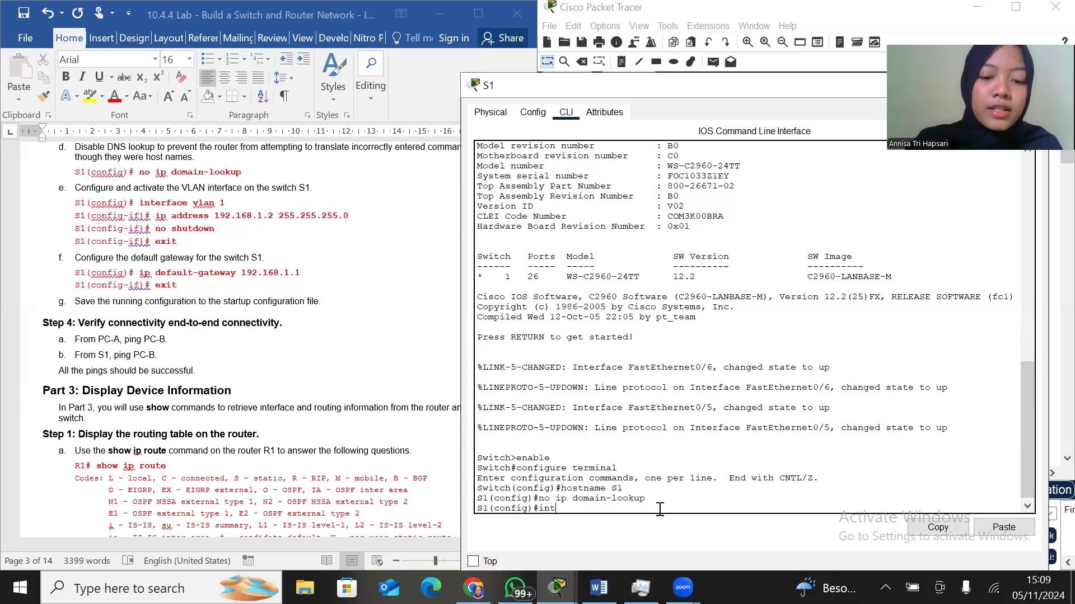
{"action": "type", "text": "erface vlan 1"}
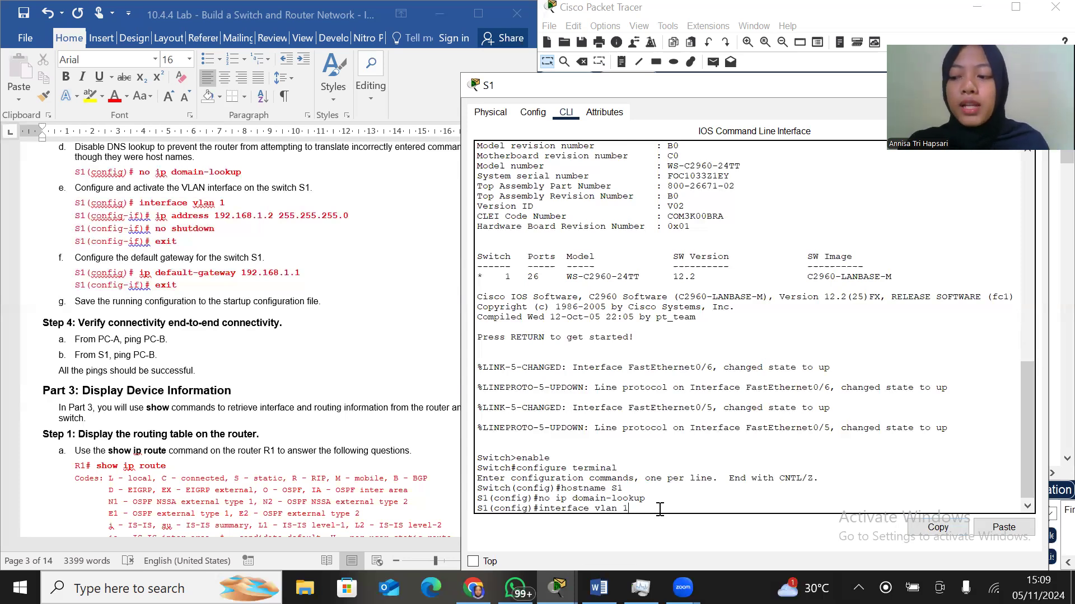
{"action": "key", "text": "Return"}
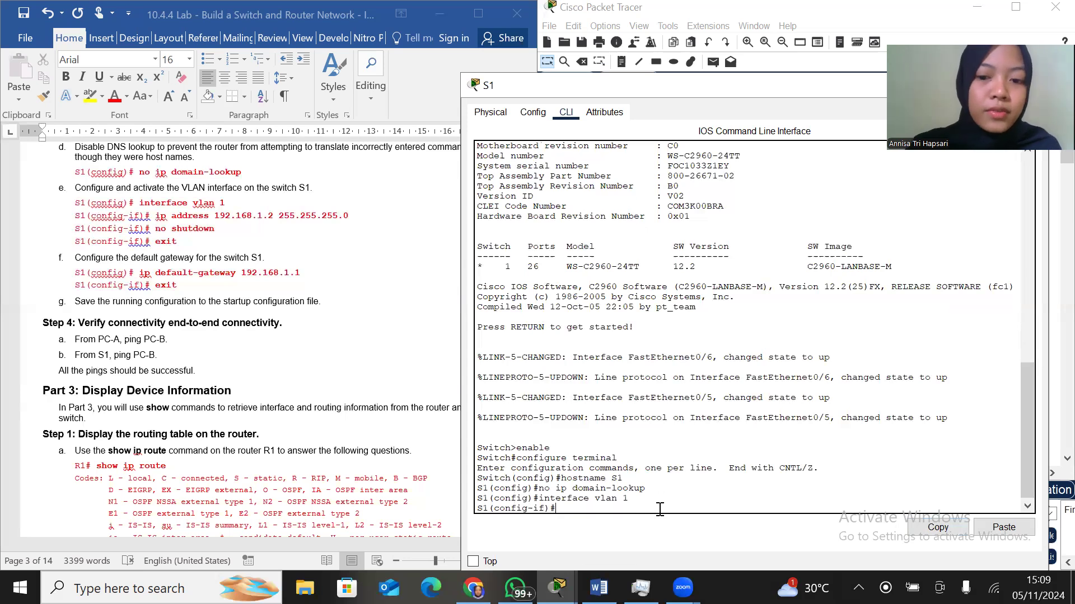
{"action": "type", "text": "ip address"}
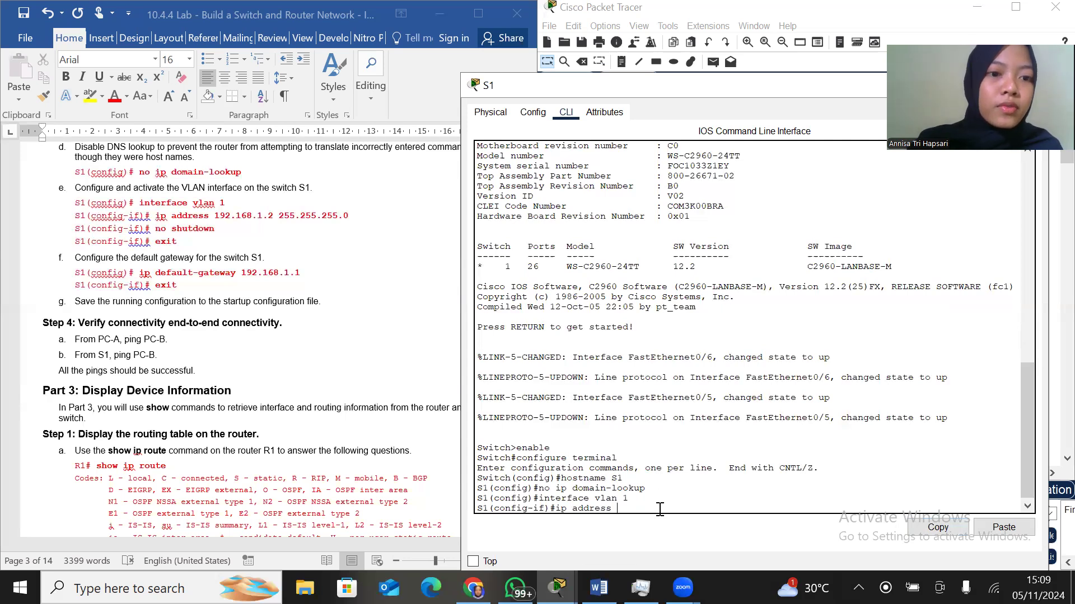
{"action": "type", "text": " 192.168.1.2"}
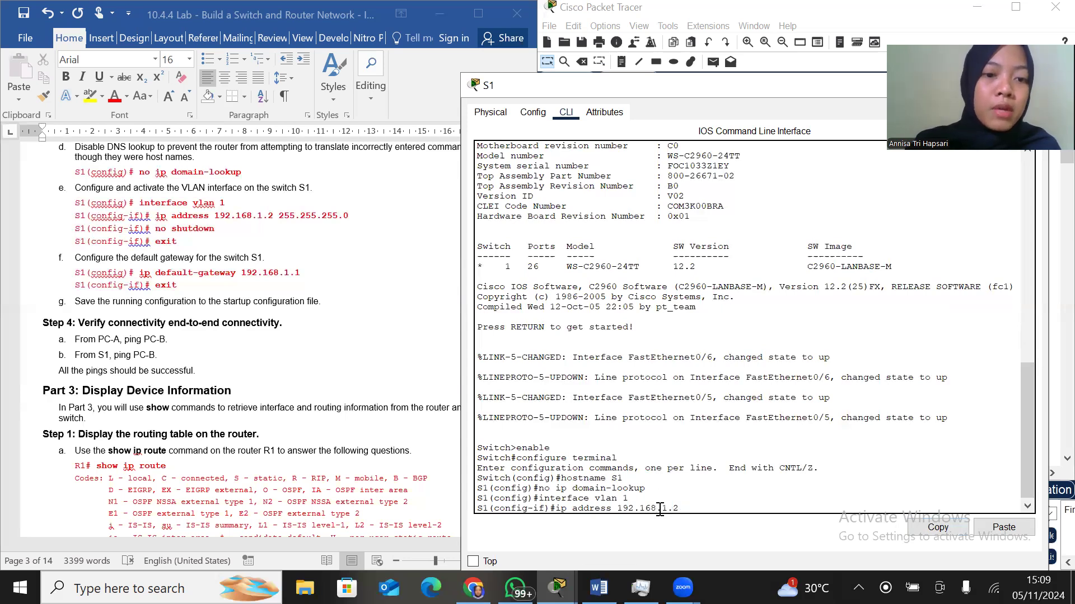
{"action": "type", "text": " 255"}
{"action": "key", "text": "BackSpace"}
{"action": "type", "text": ".255.255.0"}
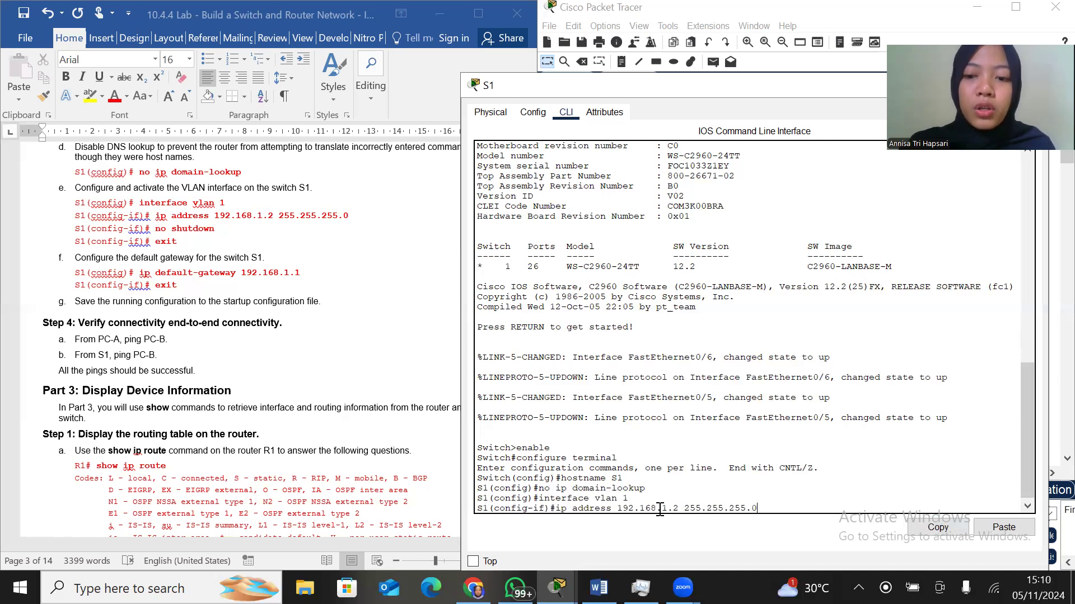
{"action": "key", "text": "Return"}
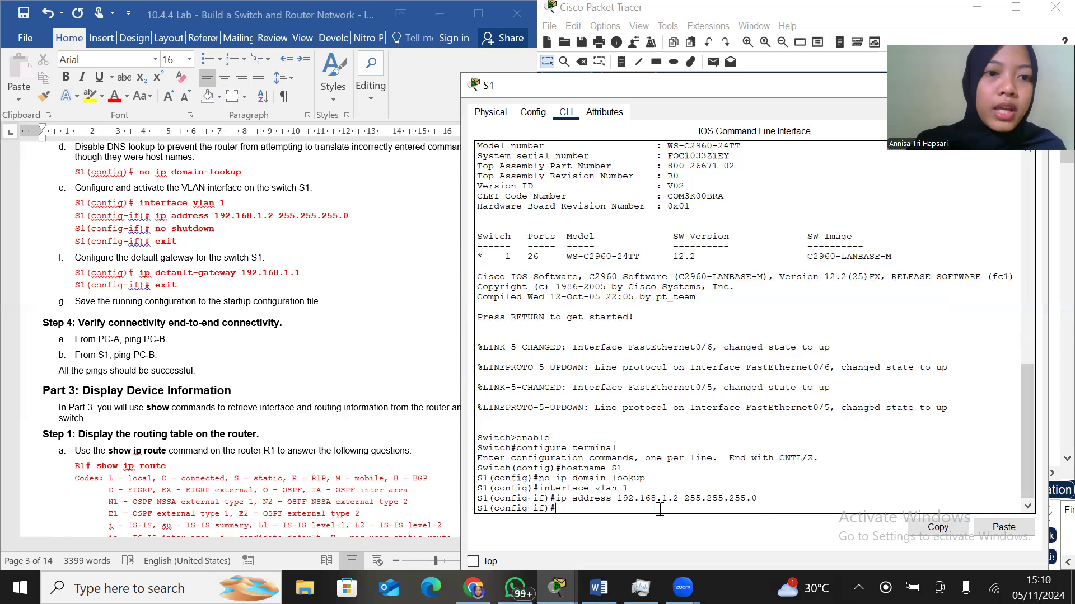
Activate the VLAN 1 interface with no shutdown and exit to global configuration mode
{"action": "type", "text": "no"}
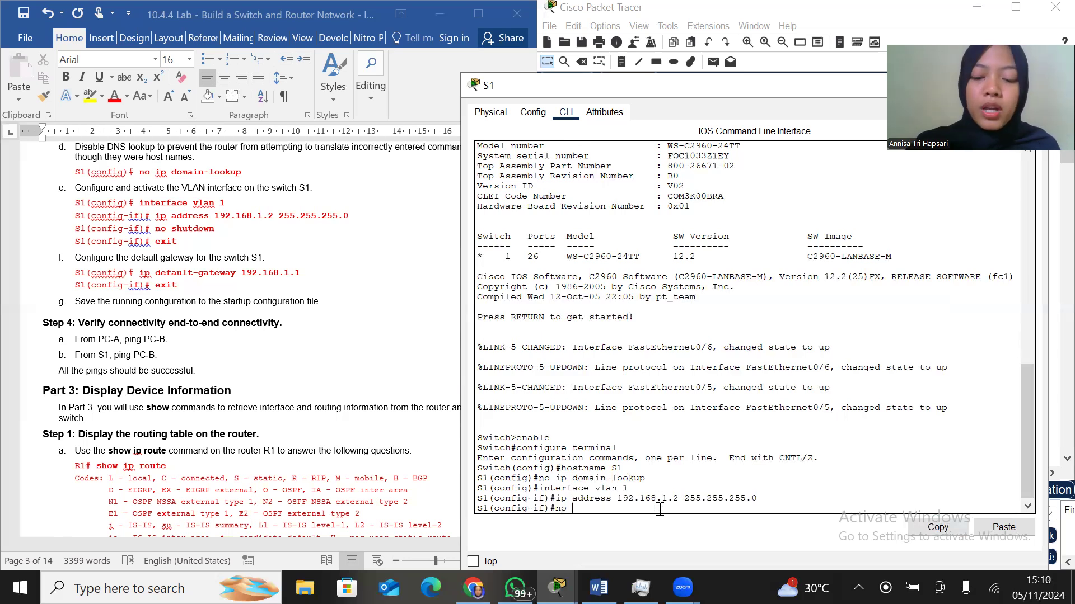
{"action": "type", "text": " shutdown"}
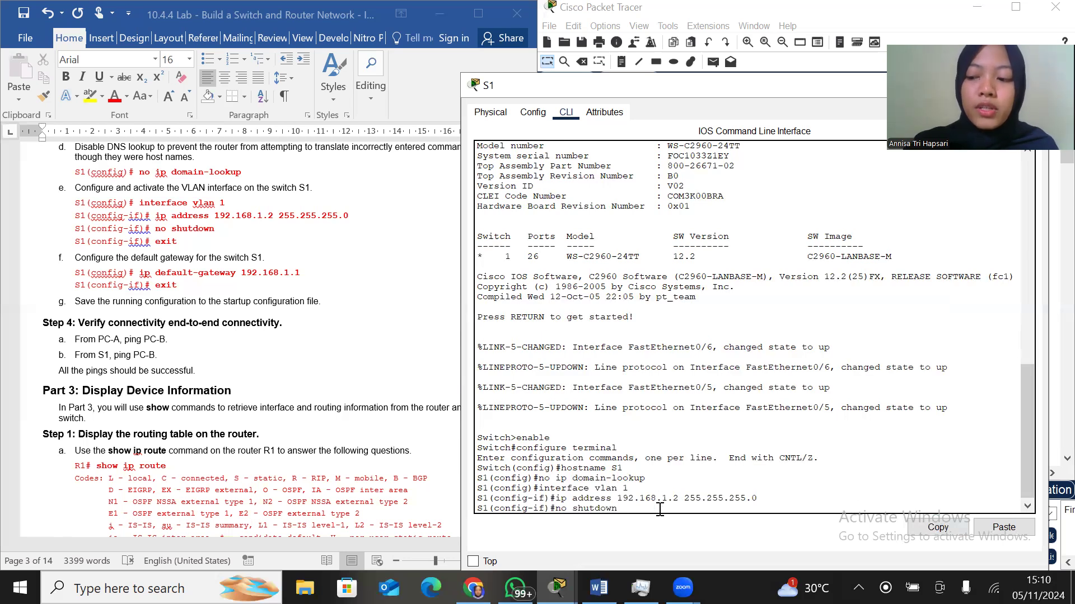
{"action": "key", "text": "Return"}
{"action": "key", "text": "Return"}
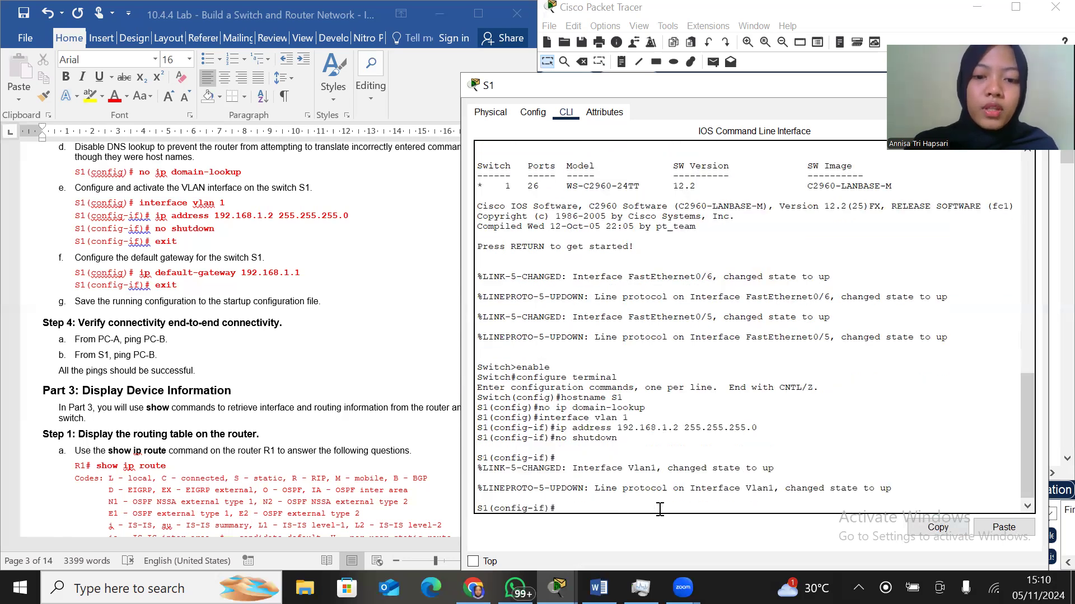
{"action": "type", "text": "exit"}
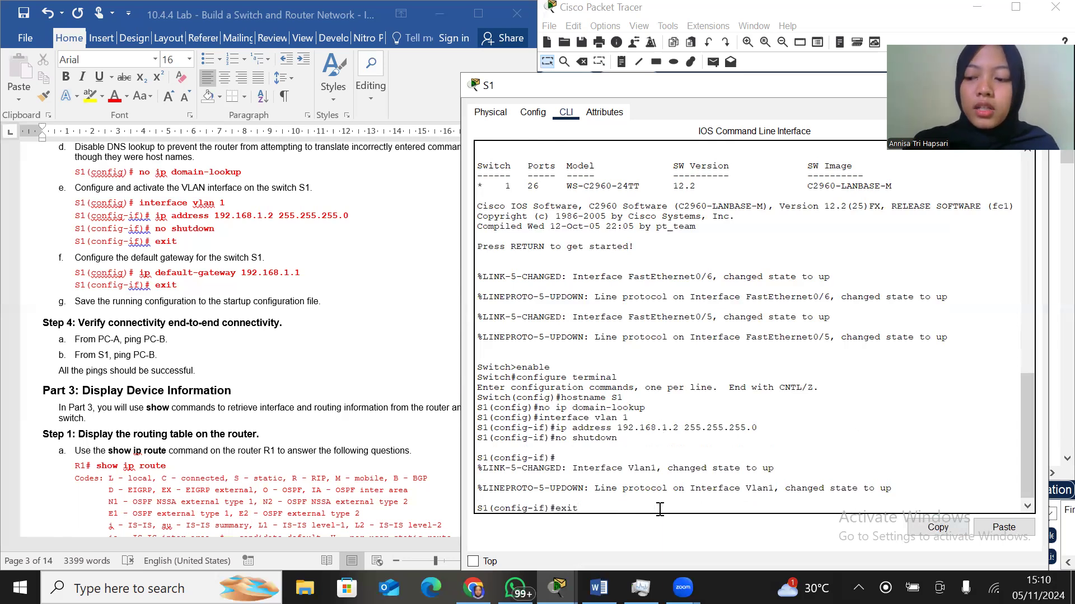
{"action": "key", "text": "Return"}
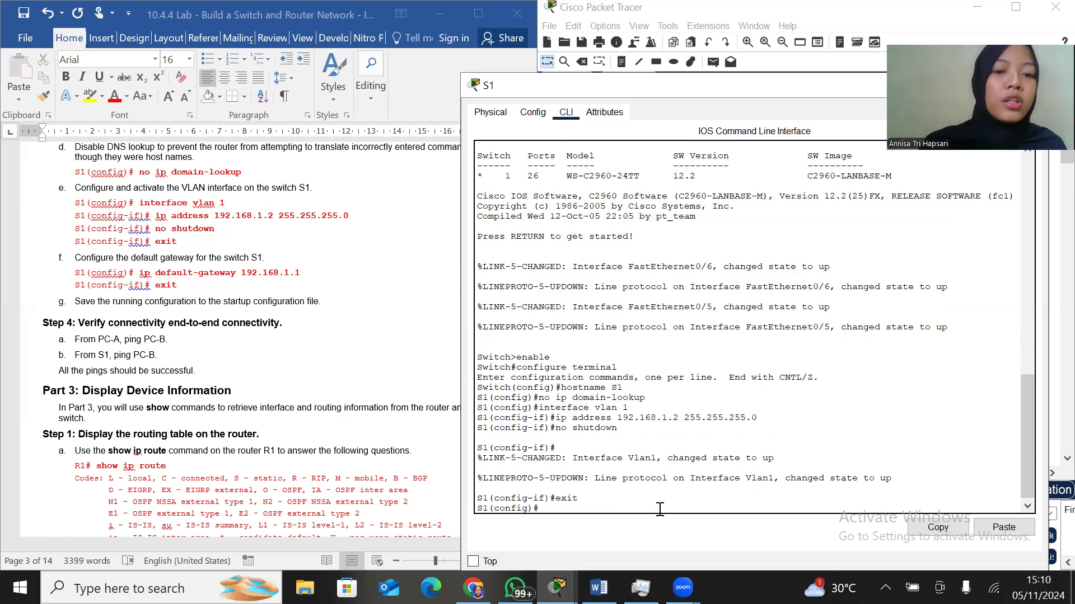
Set S1's default gateway to 192.168.1.1 with ip default-gateway and exit to privileged EXEC mode
{"action": "type", "text": "ip"}
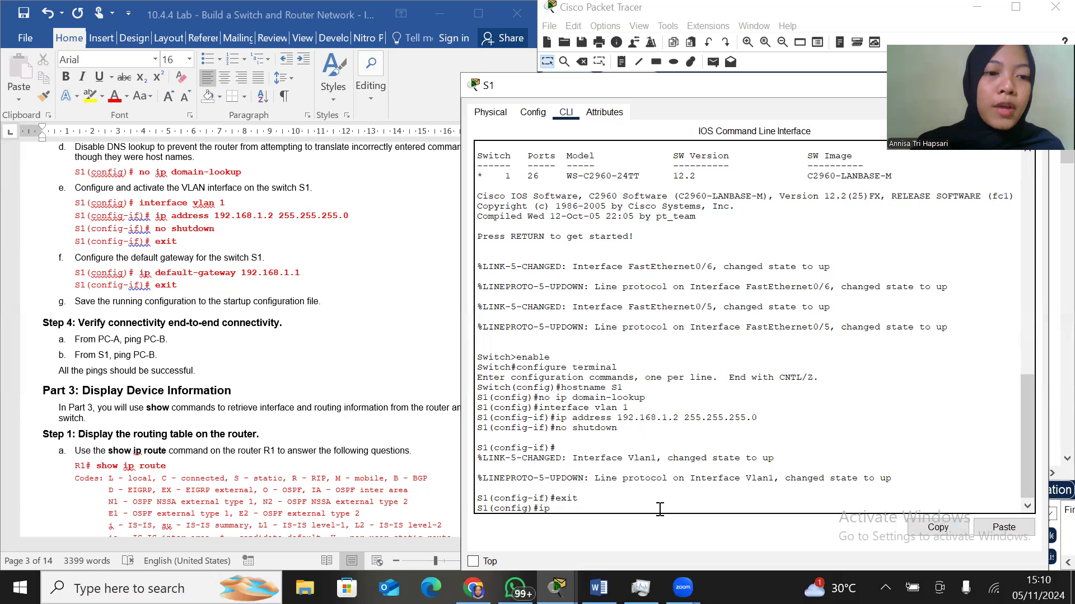
{"action": "type", "text": " default-gateway"}
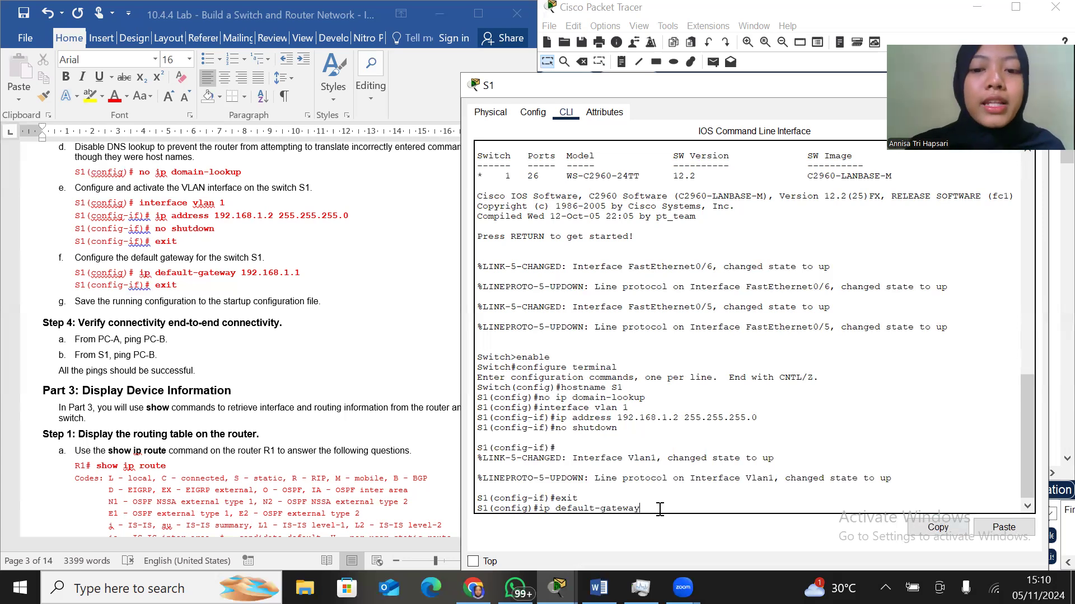
{"action": "type", "text": "192.168"}
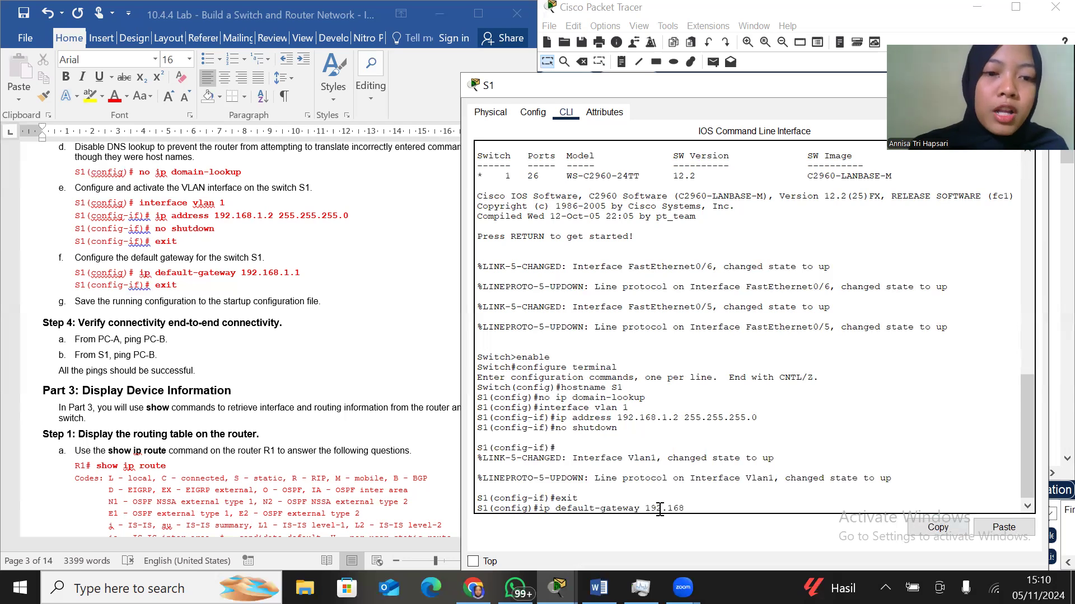
{"action": "type", "text": ".1.1"}
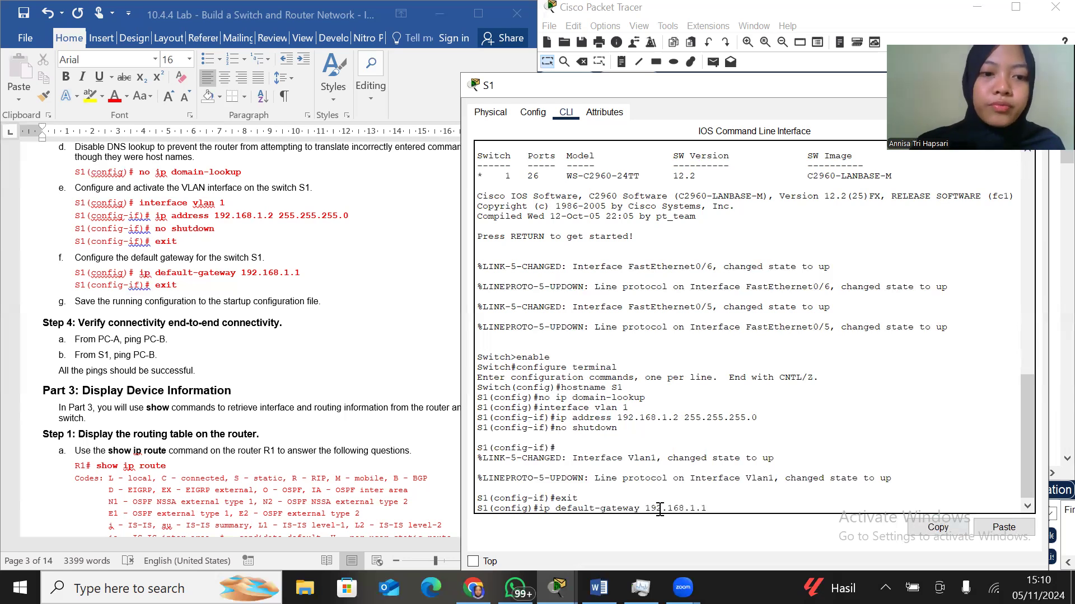
{"action": "key", "text": "Return"}
{"action": "type", "text": "exit"}
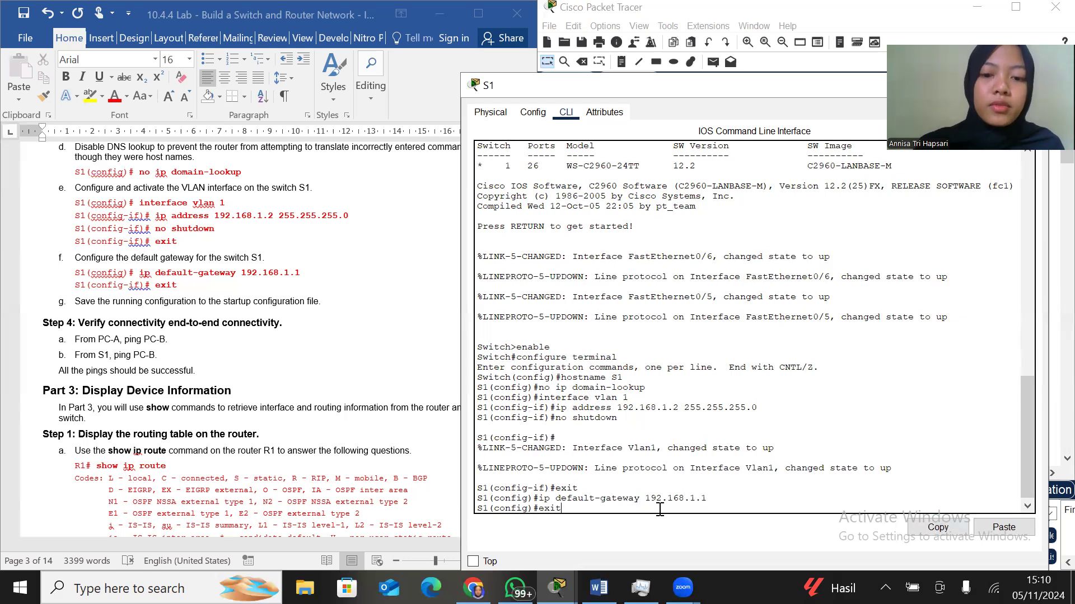
{"action": "key", "text": "Return"}
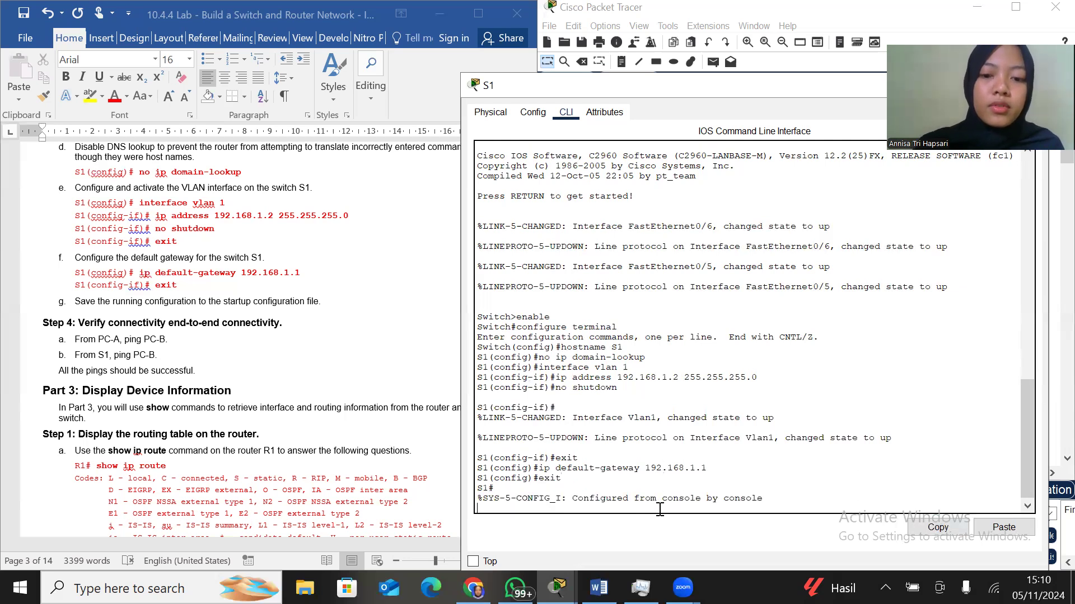
{"action": "key", "text": "Return"}
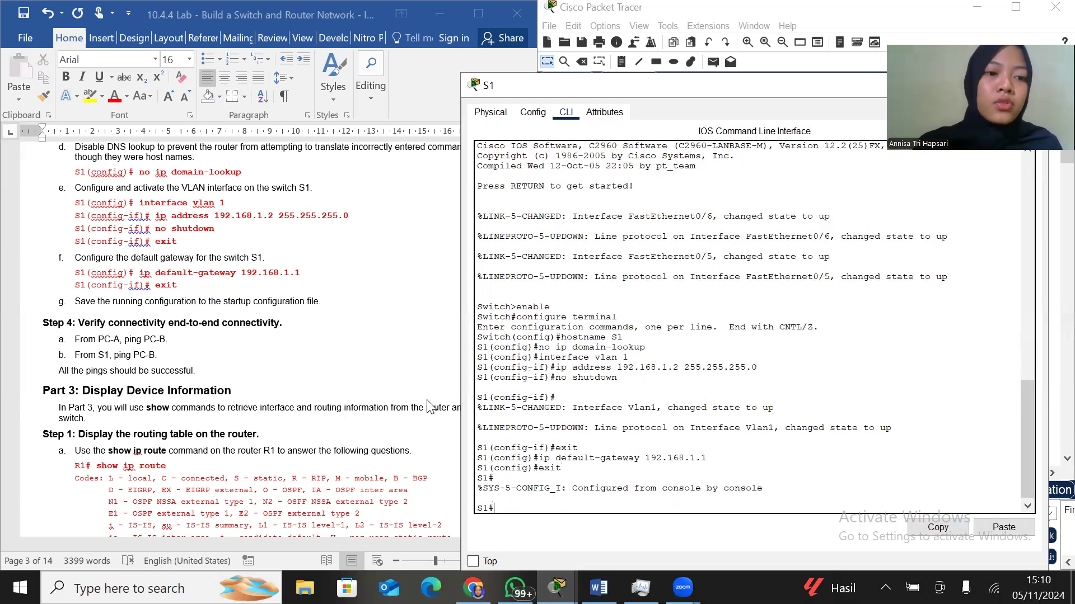
Review Step 4 of the lab instructions, put away the S1 window and consult the topology and addressing table for the connectivity test
{"action": "scroll", "coordinate": [304, 398], "scroll_direction": "down", "scroll_amount": 4}
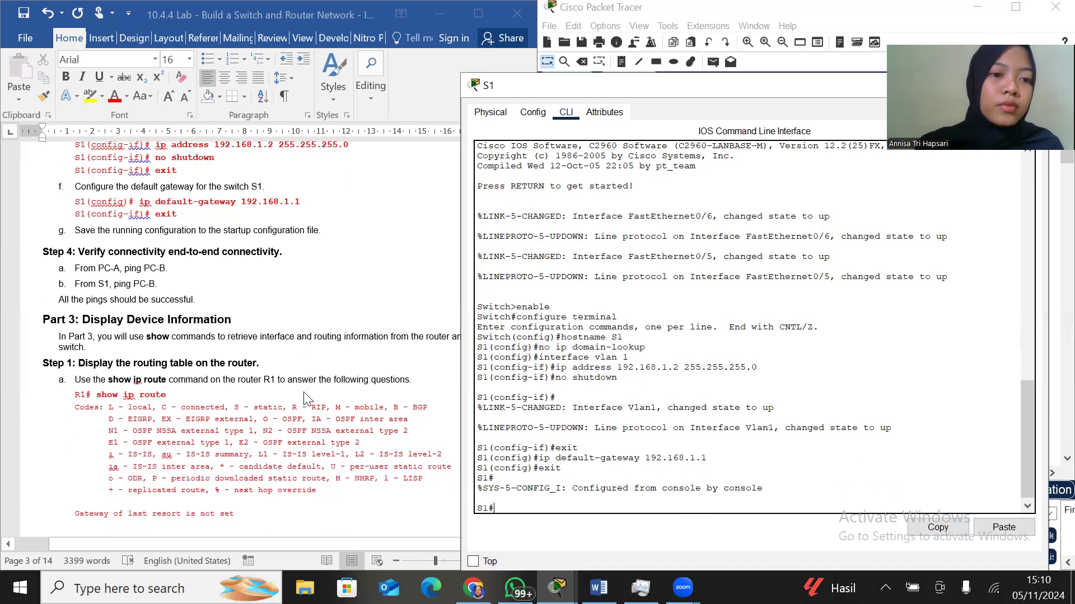
{"action": "scroll", "coordinate": [304, 399], "scroll_direction": "down", "scroll_amount": 1}
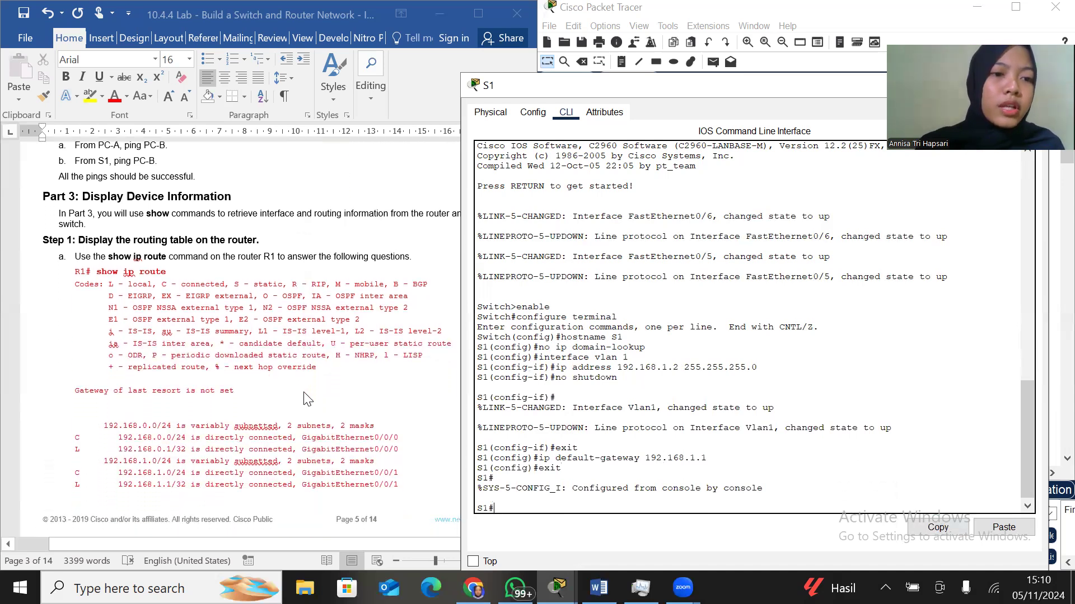
{"action": "scroll", "coordinate": [304, 399], "scroll_direction": "up", "scroll_amount": 2}
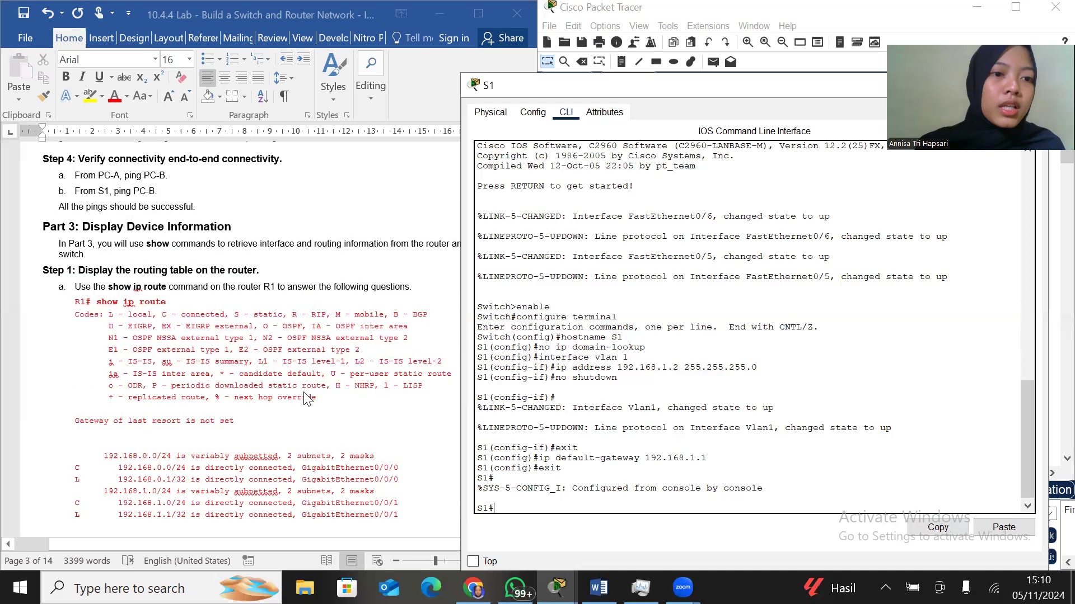
{"action": "scroll", "coordinate": [307, 398], "scroll_direction": "up", "scroll_amount": 1}
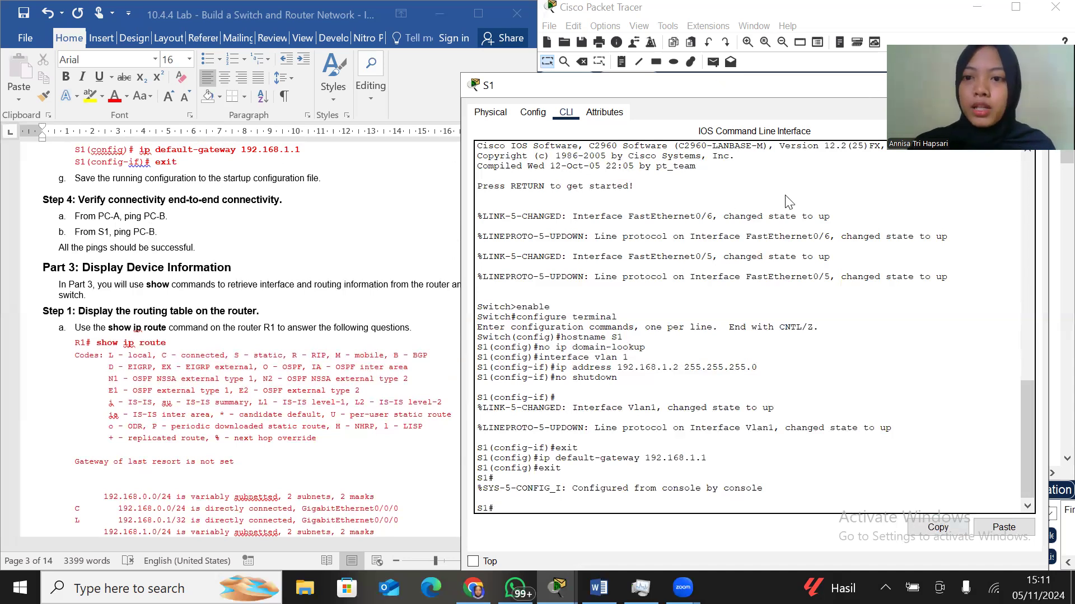
{"action": "left_click_drag", "start_coordinate": [923, 83], "coordinate": [785, 196]}
{"action": "left_click", "coordinate": [896, 200]}
{"action": "scroll", "coordinate": [362, 265], "scroll_direction": "up", "scroll_amount": 1}
{"action": "scroll", "coordinate": [362, 266], "scroll_direction": "up", "scroll_amount": 20}
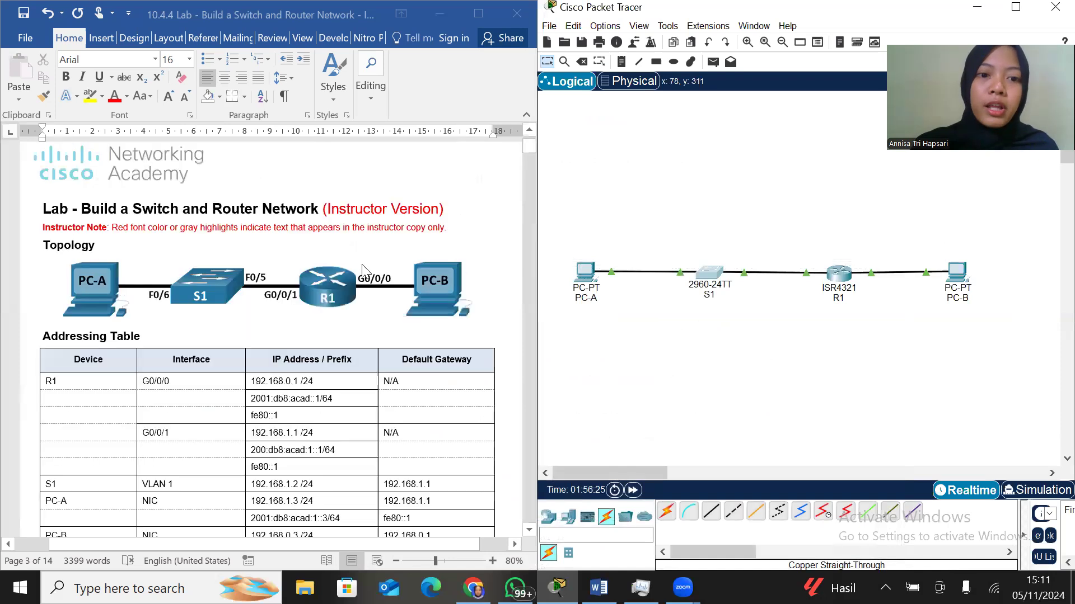
{"action": "scroll", "coordinate": [362, 271], "scroll_direction": "down", "scroll_amount": 3}
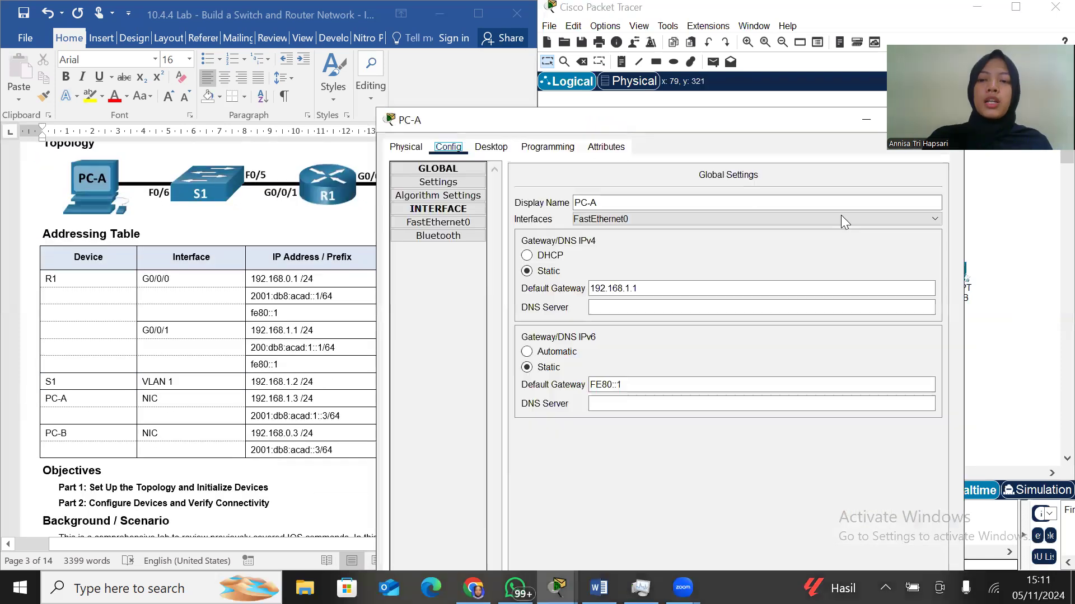
Bring PC-A's window up, reposition it and open its Command Prompt
{"action": "left_click_drag", "start_coordinate": [809, 115], "coordinate": [812, 9]}
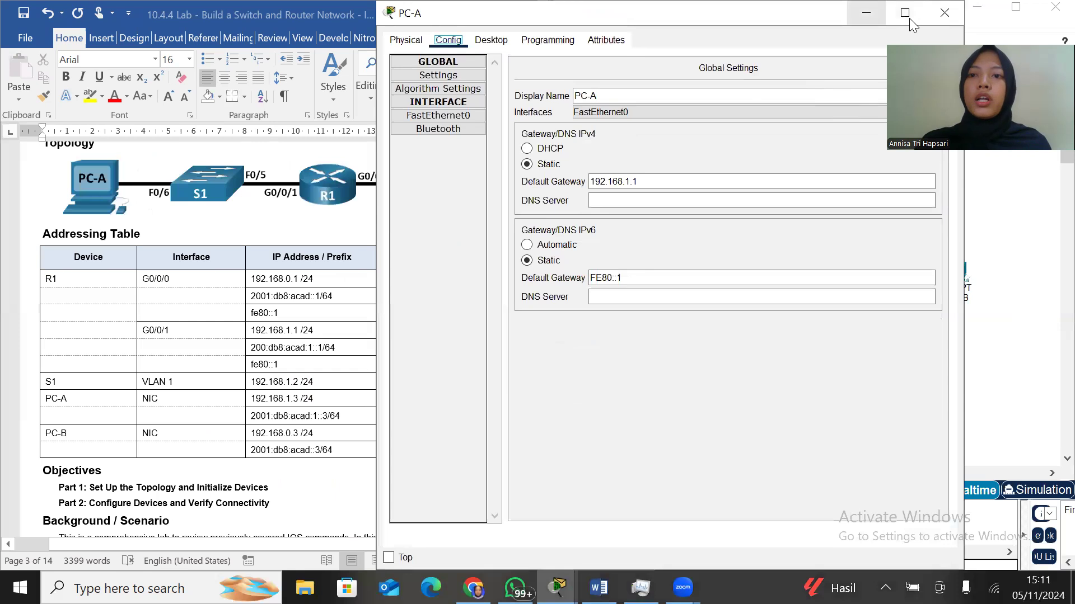
{"action": "left_click", "coordinate": [876, 11]}
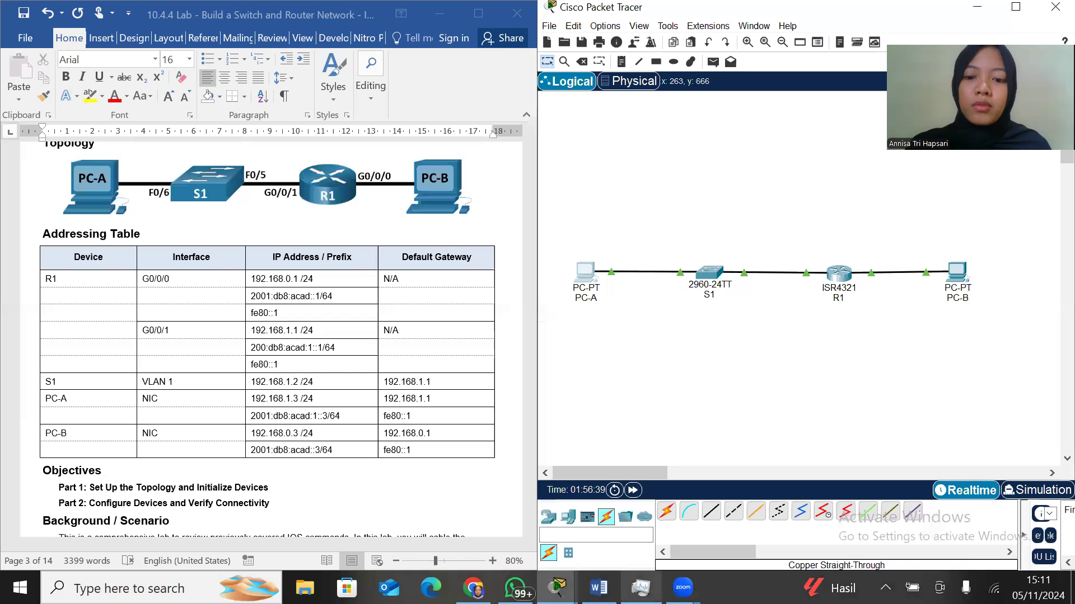
{"action": "mouse_move", "coordinate": [558, 587]}
{"action": "left_click", "coordinate": [618, 537]}
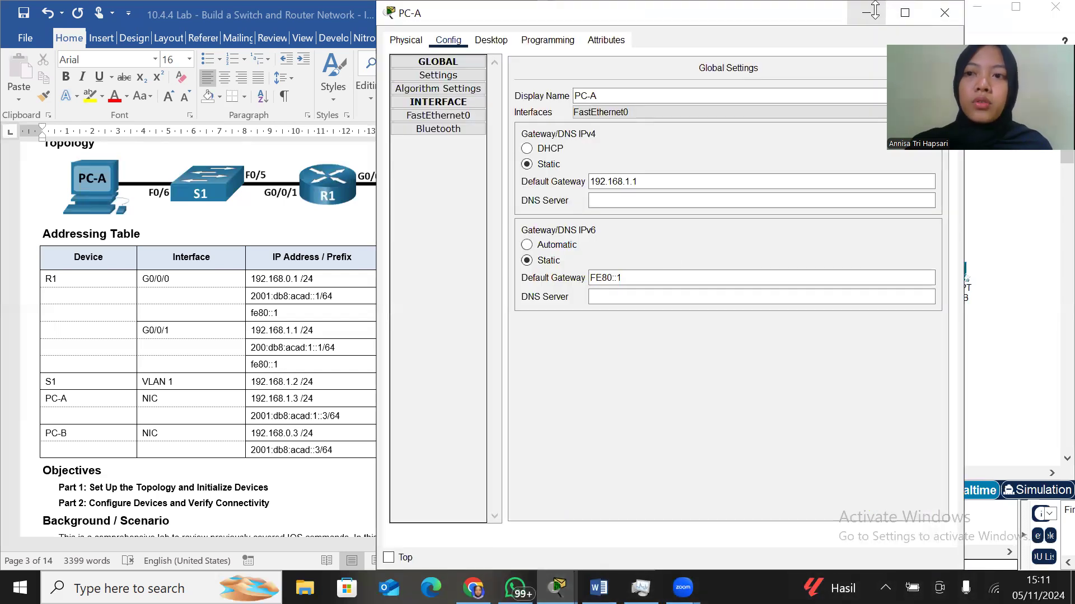
{"action": "left_click_drag", "start_coordinate": [869, 9], "coordinate": [868, 104]}
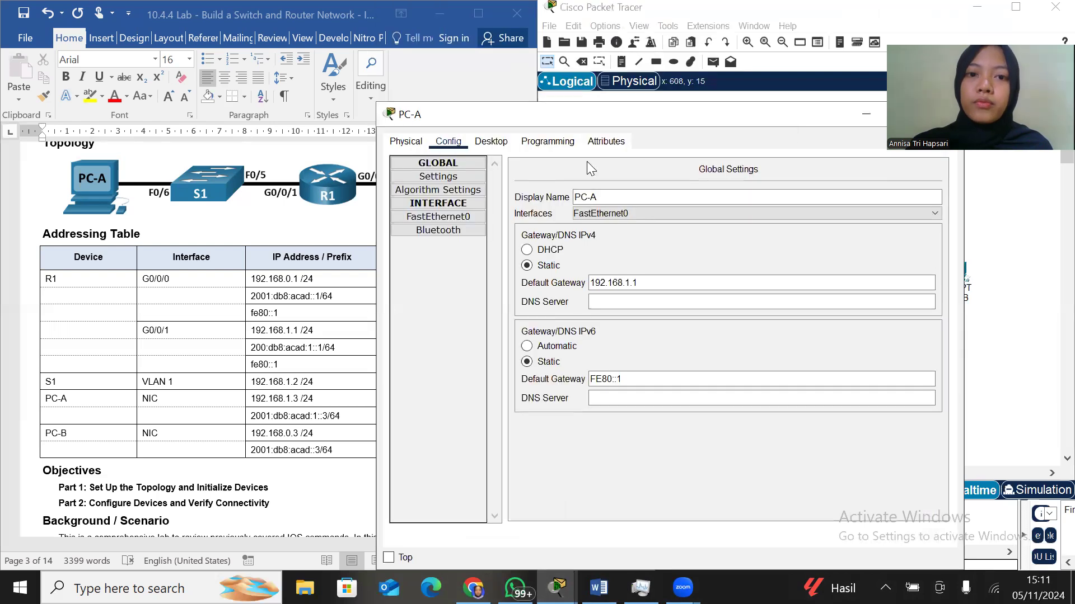
{"action": "left_click", "coordinate": [531, 142]}
{"action": "left_click", "coordinate": [491, 142]}
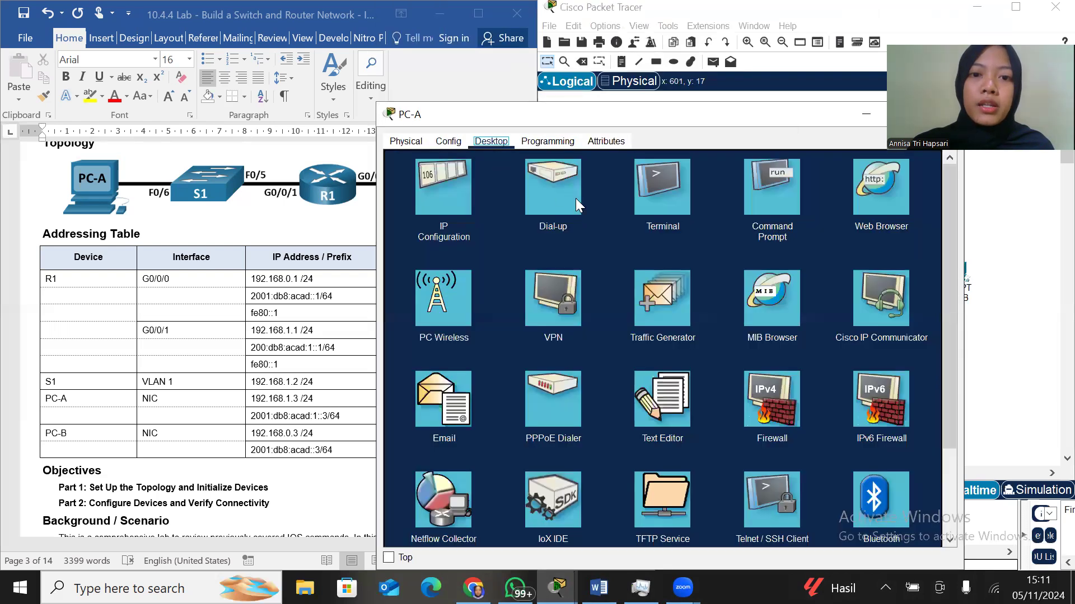
{"action": "left_click", "coordinate": [776, 182]}
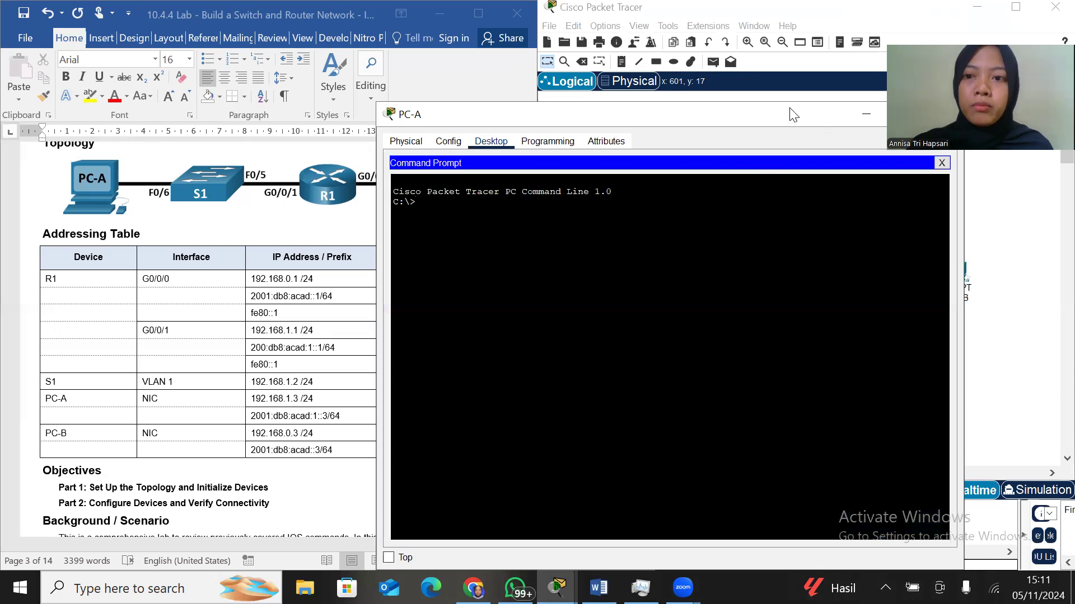
Move PC-A's window clear of the addressing table and ping switch S1 at 192.168.1.2 from the Command Prompt
{"action": "left_click_drag", "start_coordinate": [794, 115], "coordinate": [879, 103]}
{"action": "type", "text": "ping"}
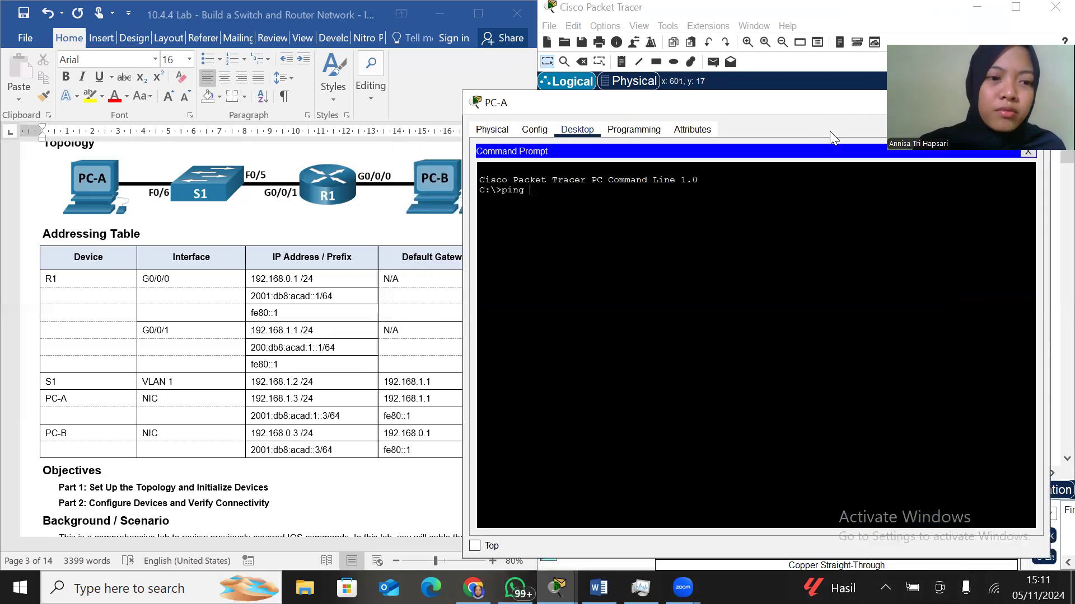
{"action": "type", "text": " 1"}
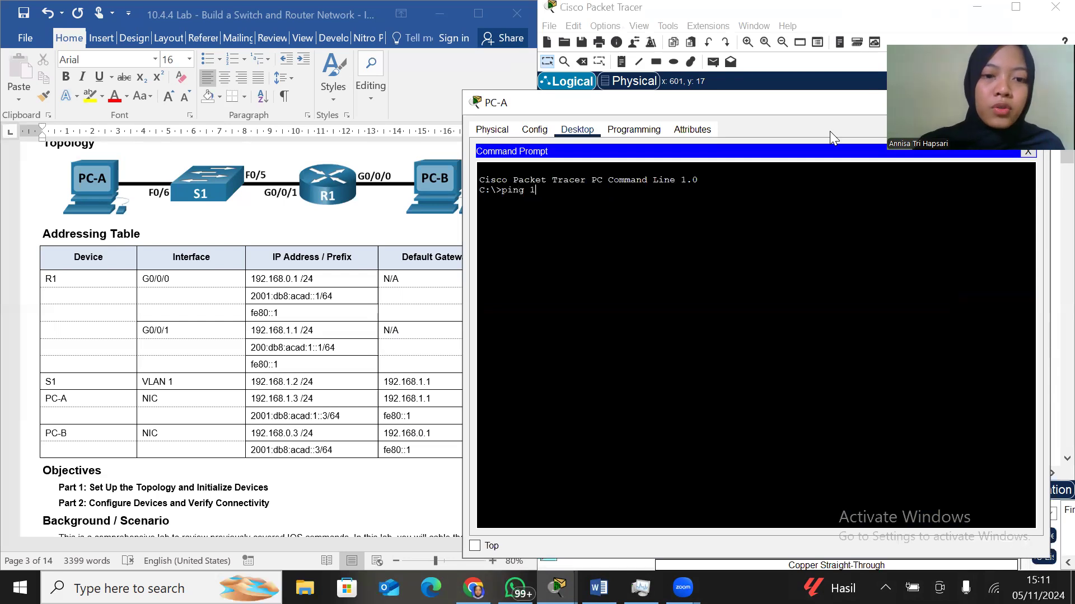
{"action": "type", "text": "92"}
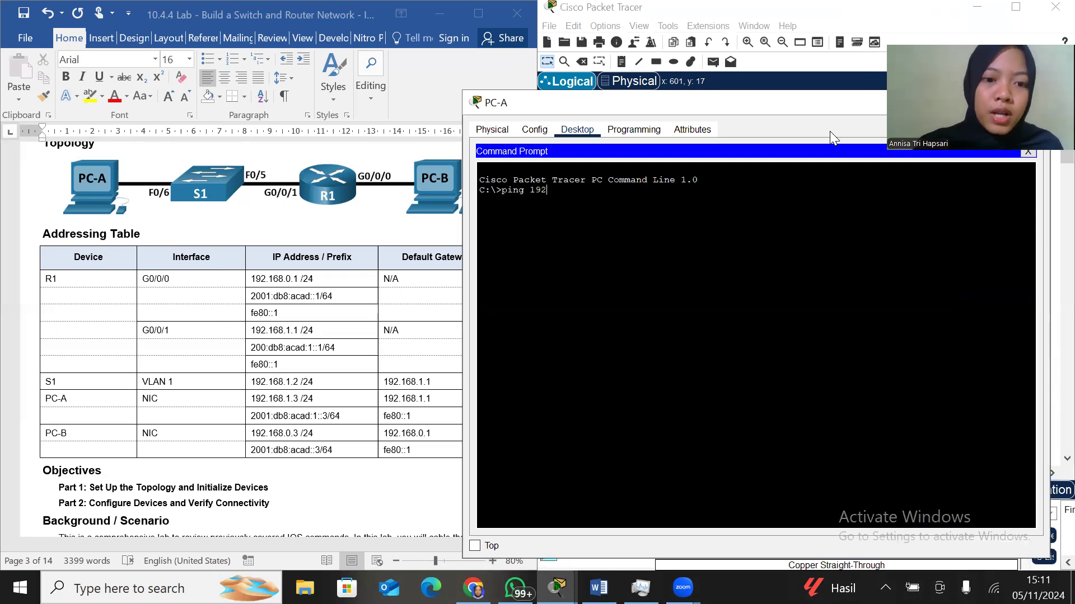
{"action": "type", "text": ".168"}
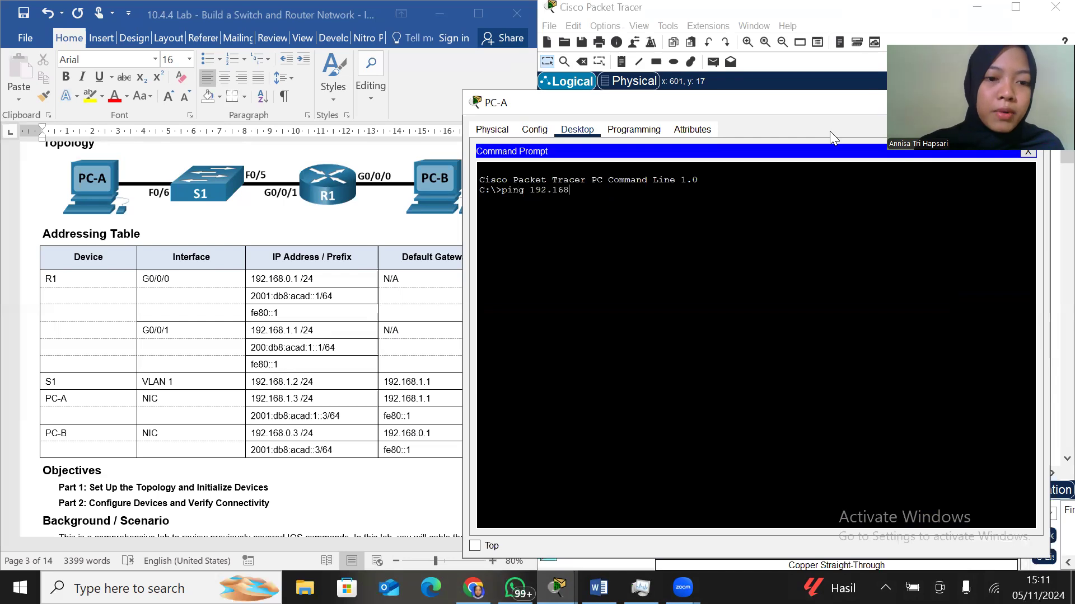
{"action": "type", "text": ".1.2"}
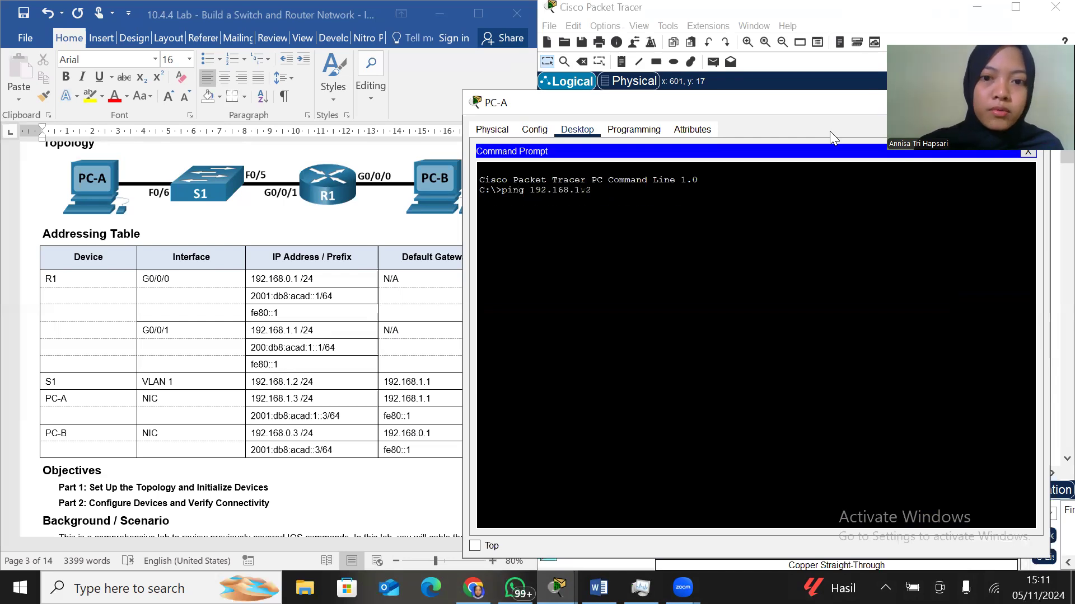
{"action": "key", "text": "Return"}
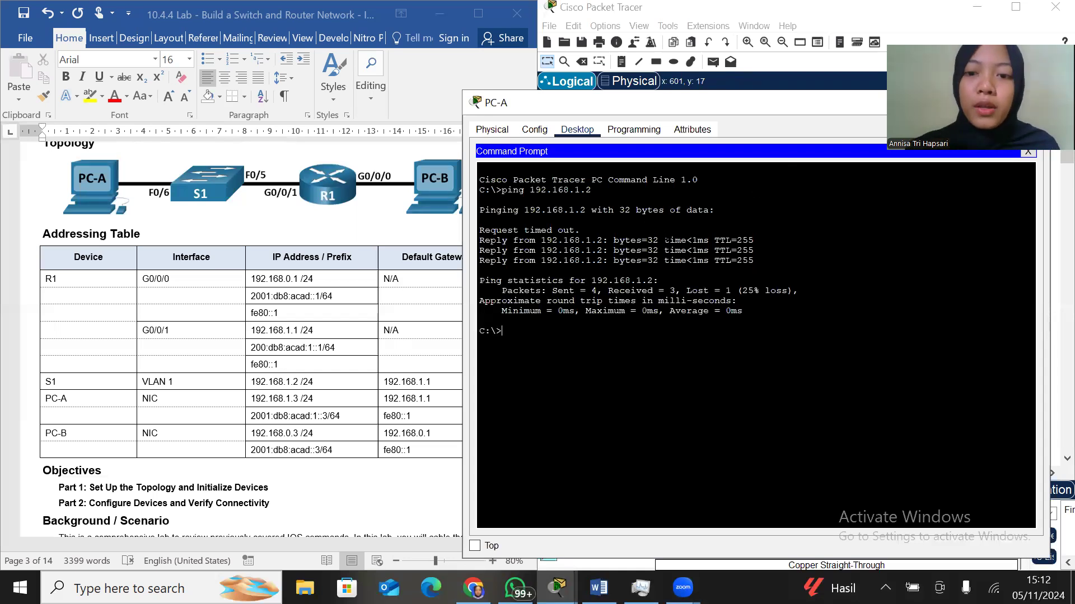
Ping router R1's G0/0/0 interface at 192.168.0.1 from PC-A
{"action": "type", "text": "ping "}
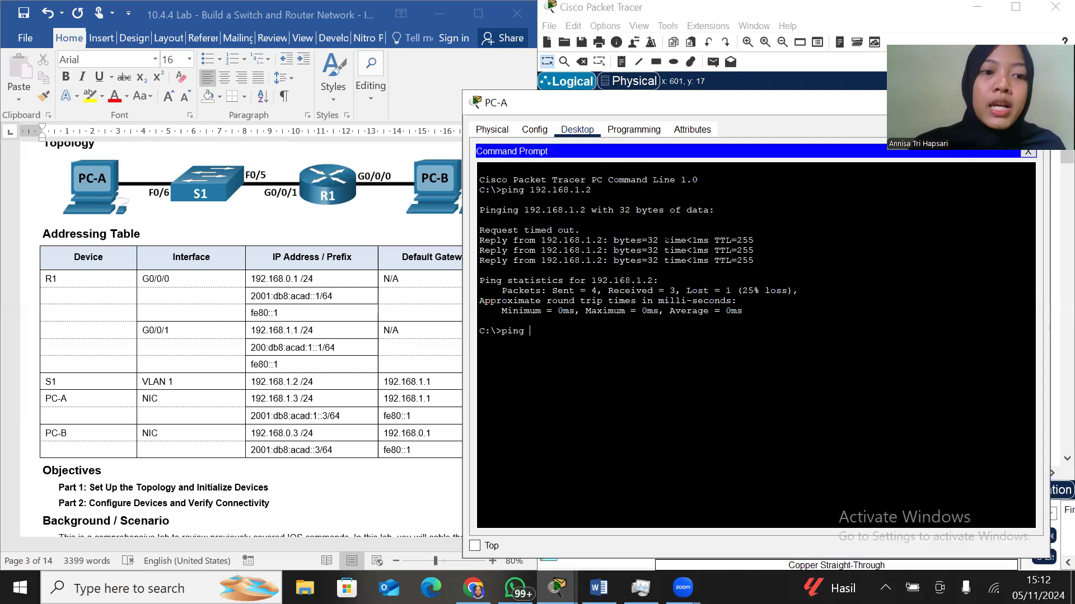
{"action": "type", "text": "192"}
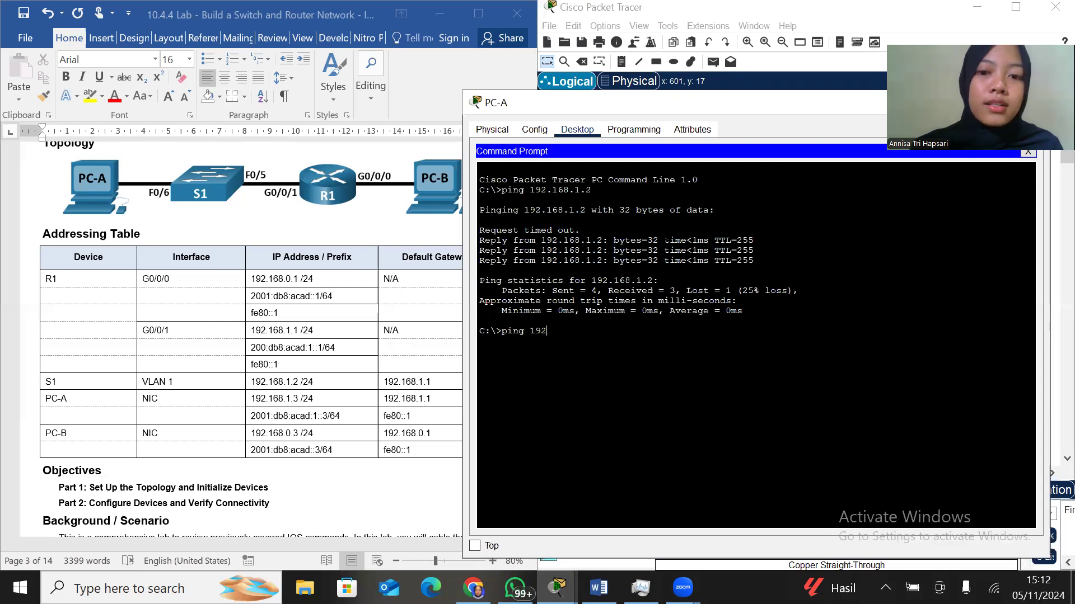
{"action": "type", "text": ".1"}
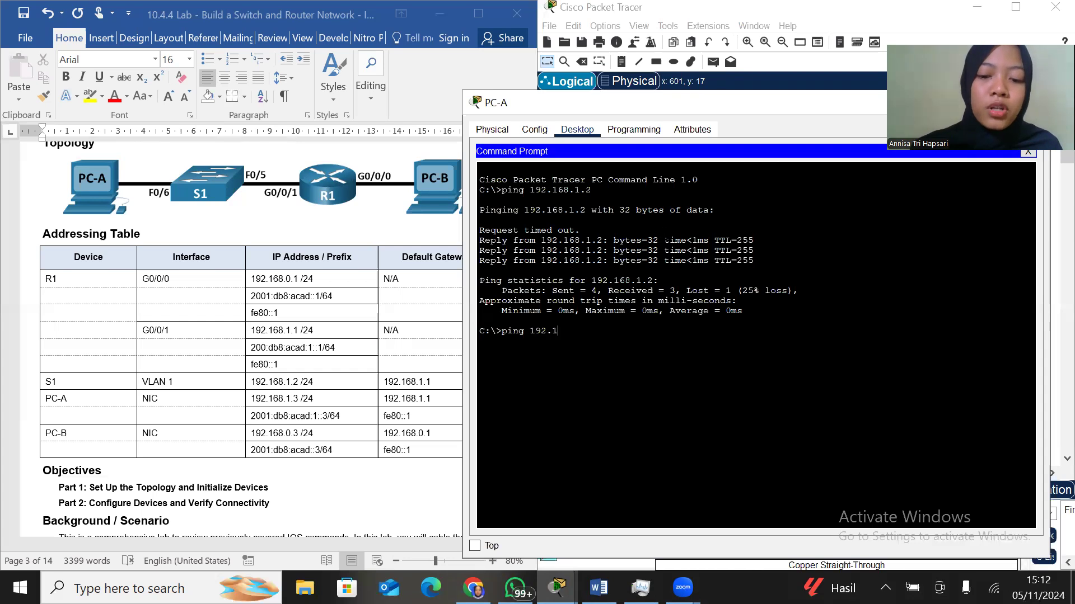
{"action": "type", "text": "68.0.1"}
{"action": "key", "text": "Return"}
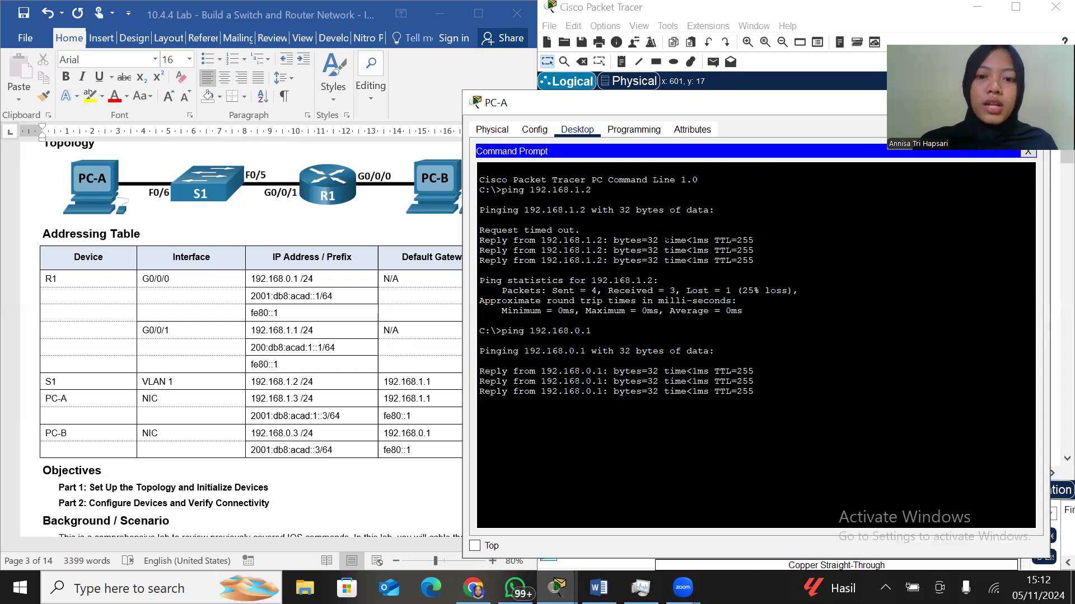
Repeat the ping from PC-A to S1's VLAN 1 address, 192.168.1.2
{"action": "type", "text": "ping"}
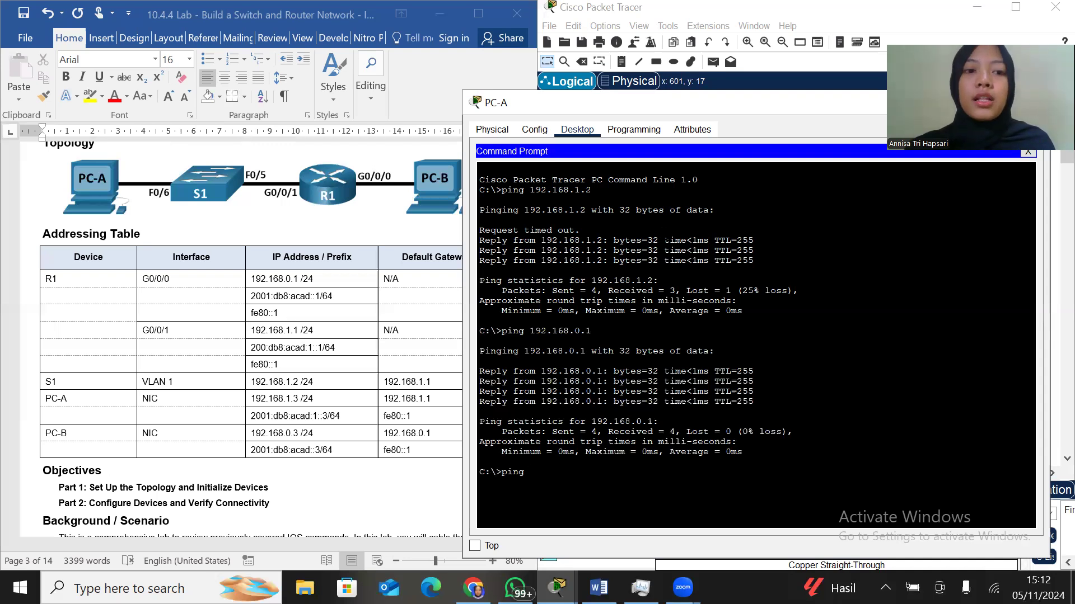
{"action": "type", "text": "19"}
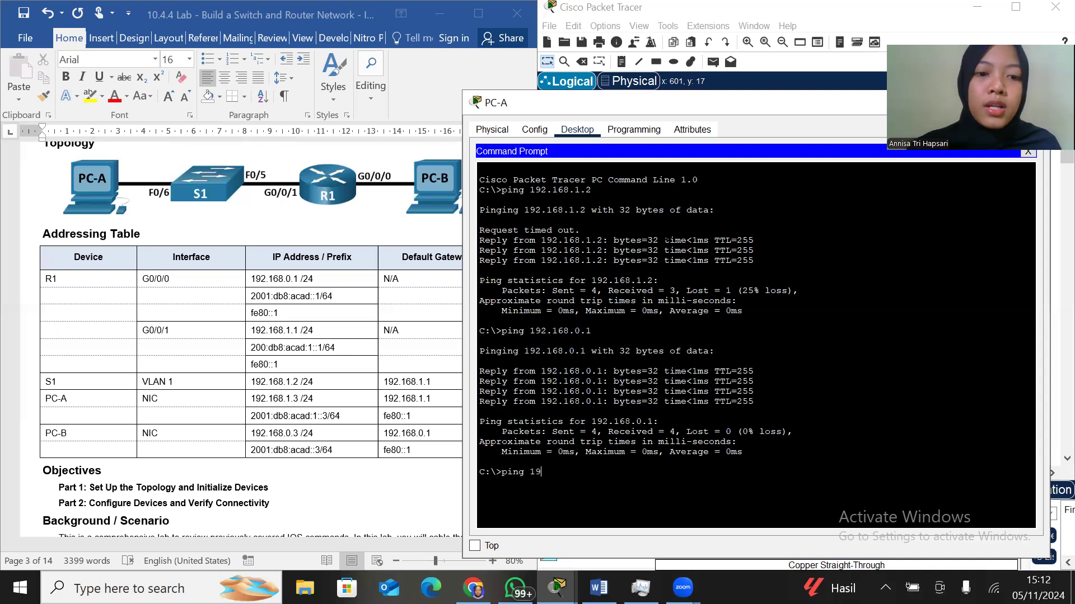
{"action": "type", "text": "2.168"}
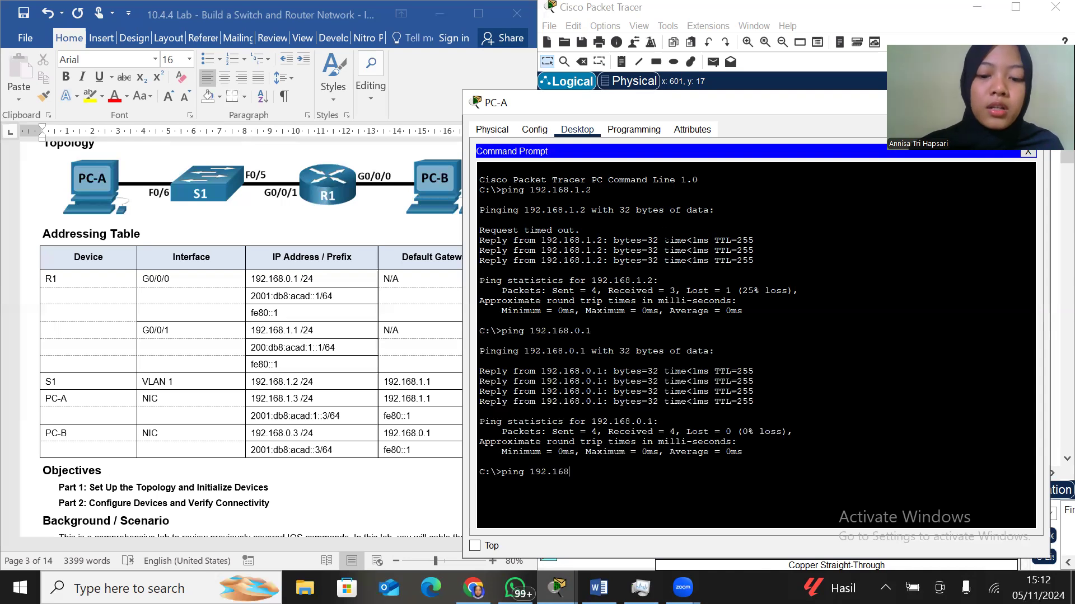
{"action": "type", "text": ".1.2"}
{"action": "key", "text": "Return"}
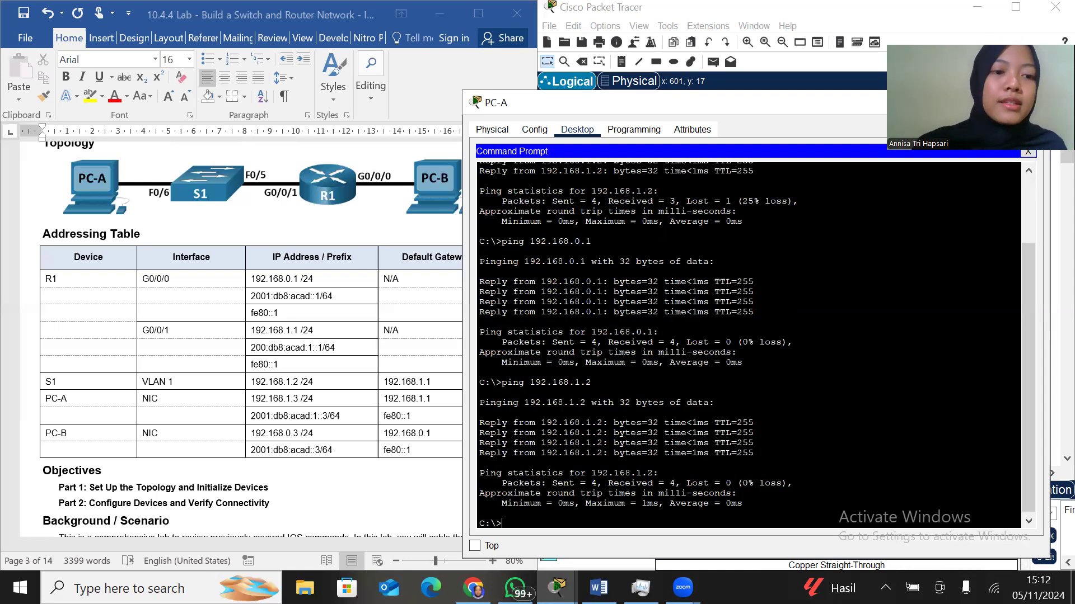
Ping PC-B at 192.168.0.3 from PC-A, and close PC-A's window
{"action": "type", "text": "ping 192.168.0.3"}
{"action": "key", "text": "Return"}
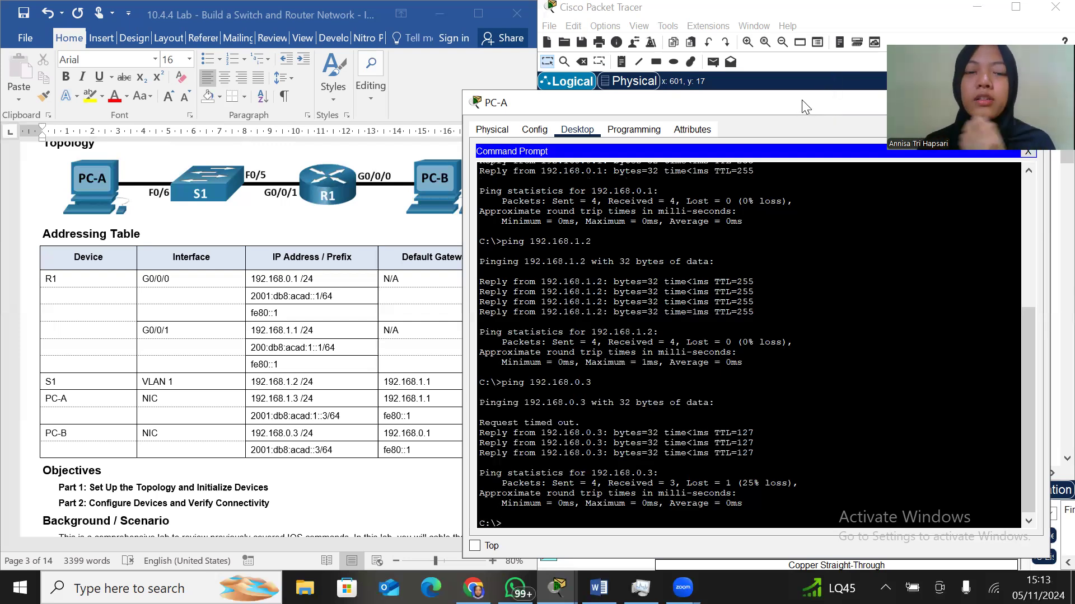
{"action": "left_click_drag", "start_coordinate": [855, 101], "coordinate": [701, 110]}
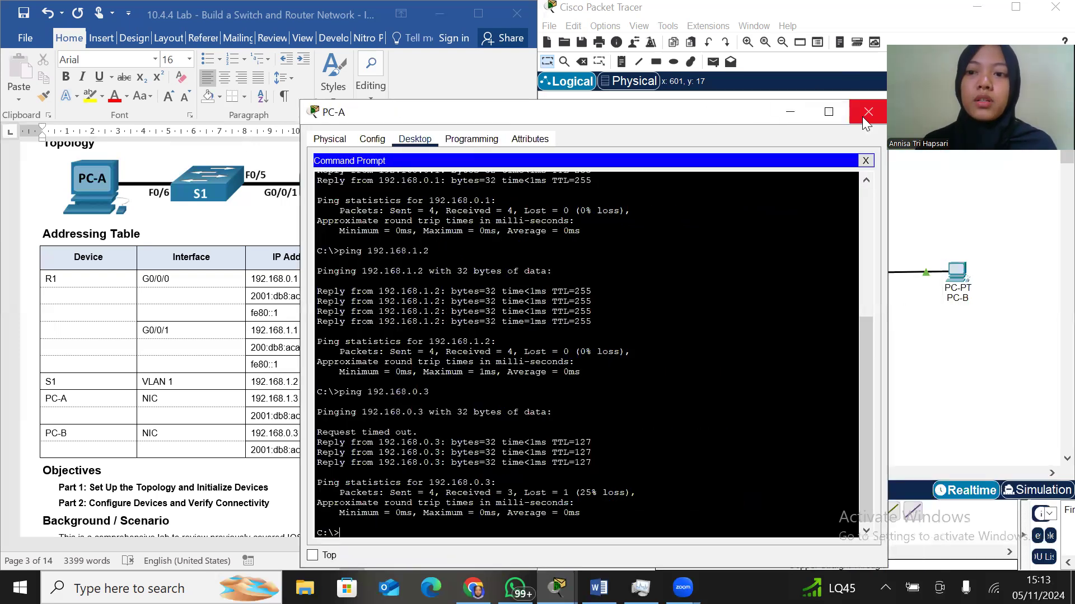
{"action": "left_click", "coordinate": [862, 115]}
Find Part 3, Step 1 in the lab instructions and display R1's IPv4 routing table with show ip route in its CLI
{"action": "scroll", "coordinate": [297, 342], "scroll_direction": "down", "scroll_amount": 20}
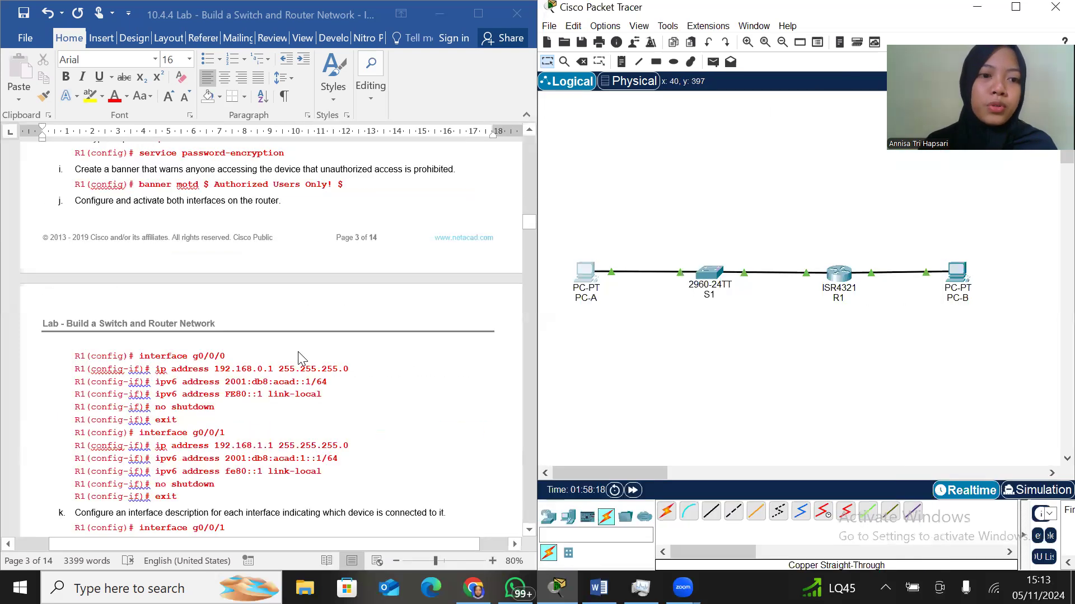
{"action": "scroll", "coordinate": [302, 358], "scroll_direction": "down", "scroll_amount": 15}
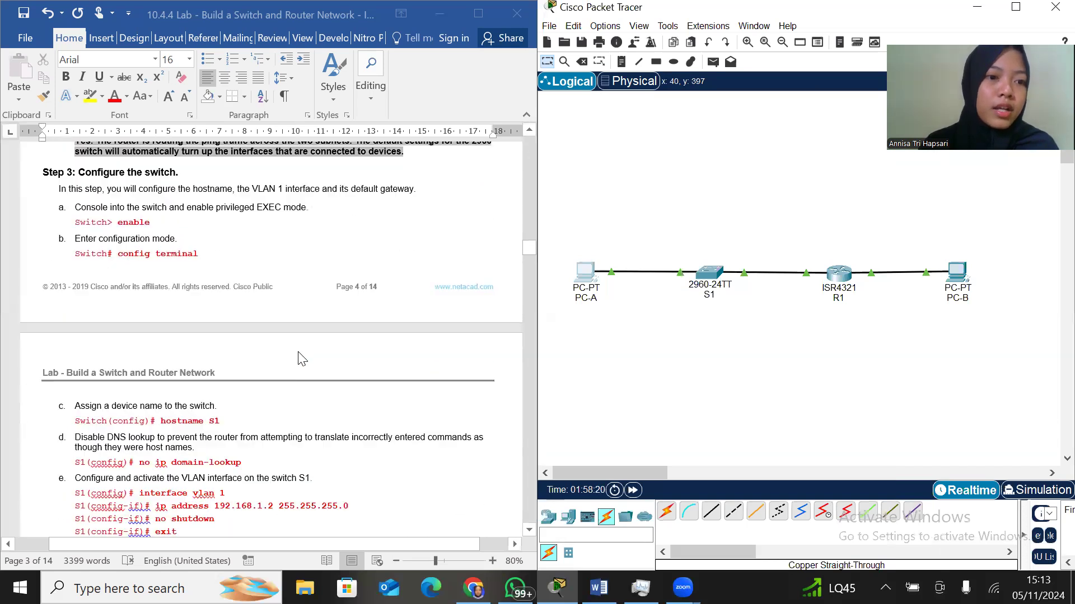
{"action": "scroll", "coordinate": [302, 358], "scroll_direction": "down", "scroll_amount": 12}
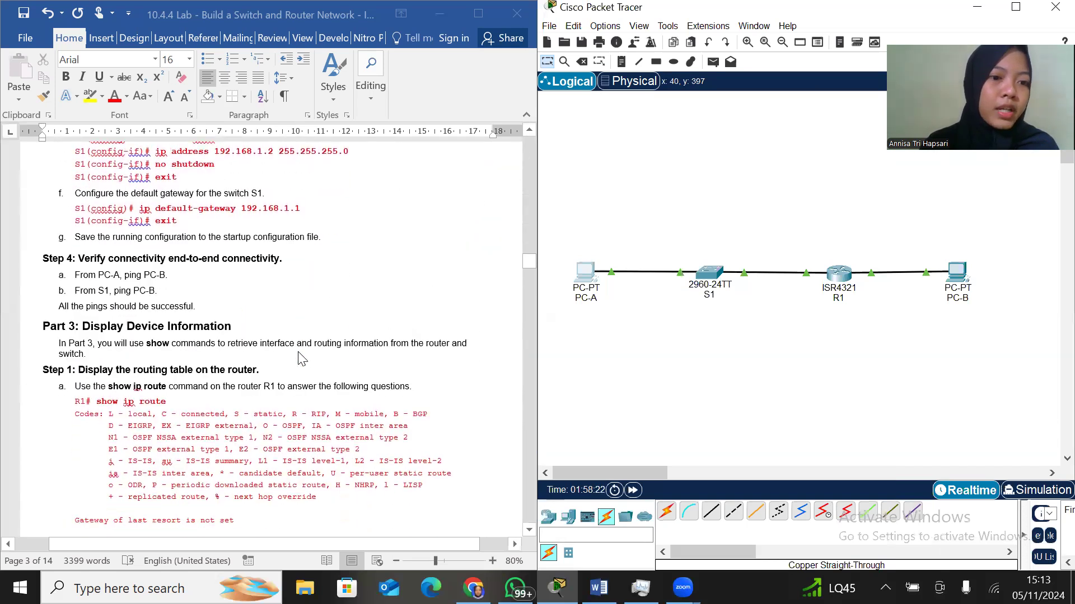
{"action": "scroll", "coordinate": [302, 358], "scroll_direction": "down", "scroll_amount": 3}
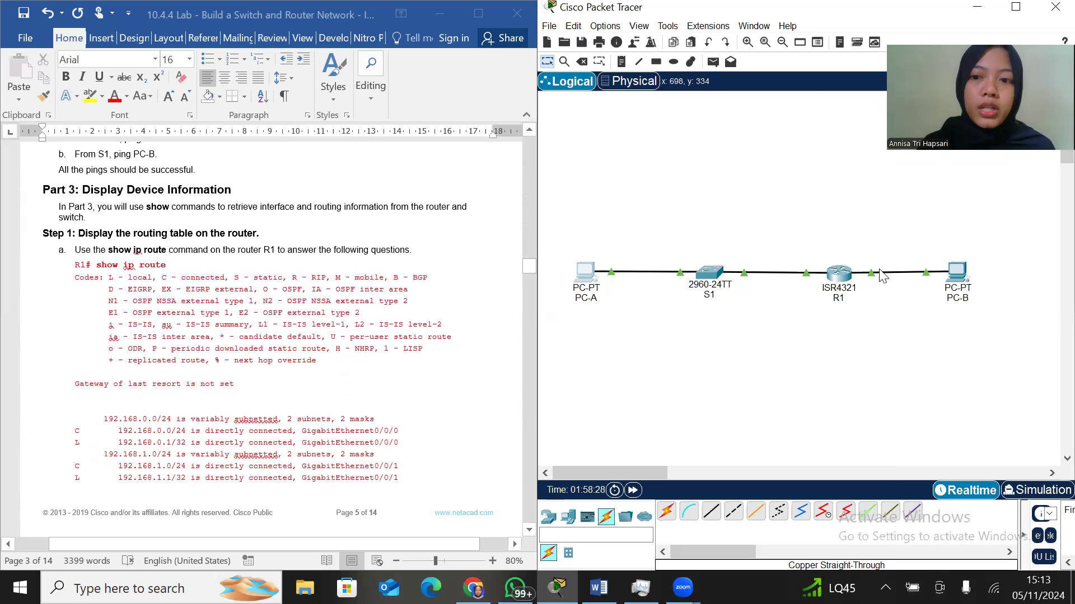
{"action": "left_click", "coordinate": [848, 278]}
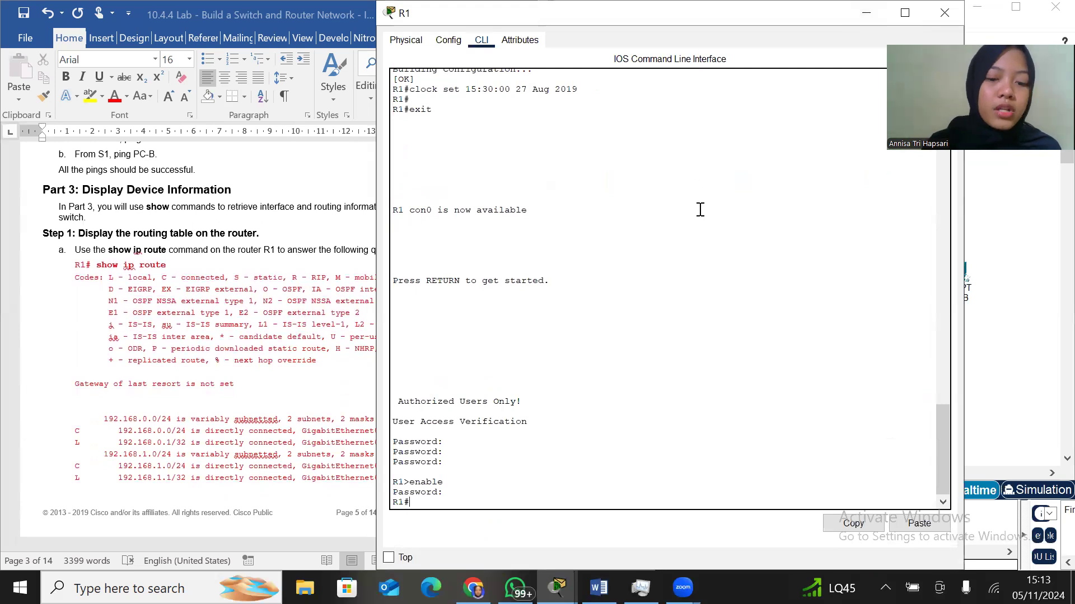
{"action": "type", "text": "show ip"}
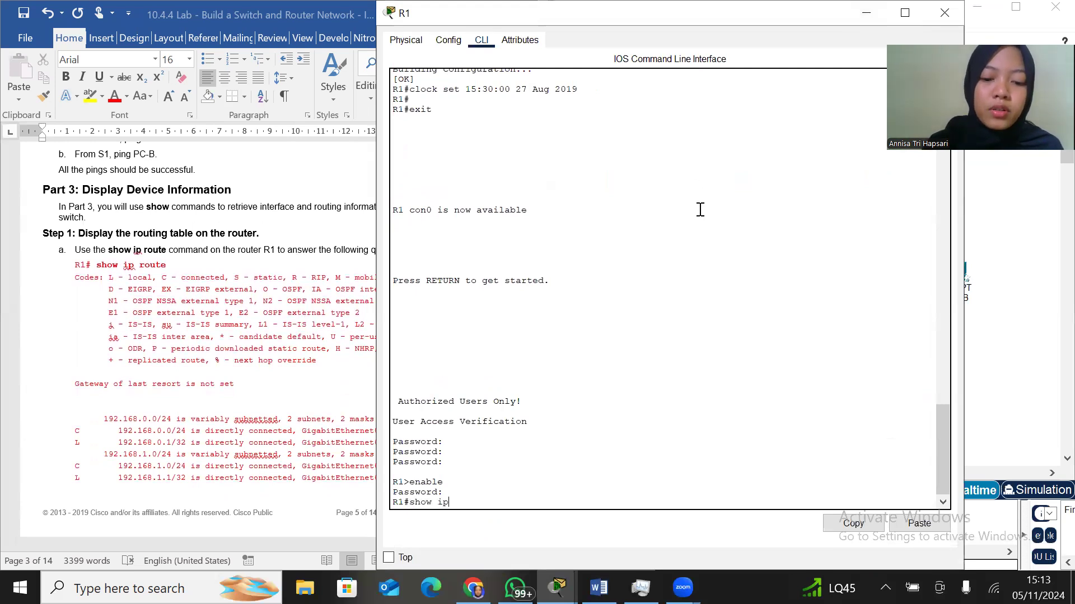
{"action": "type", "text": " route"}
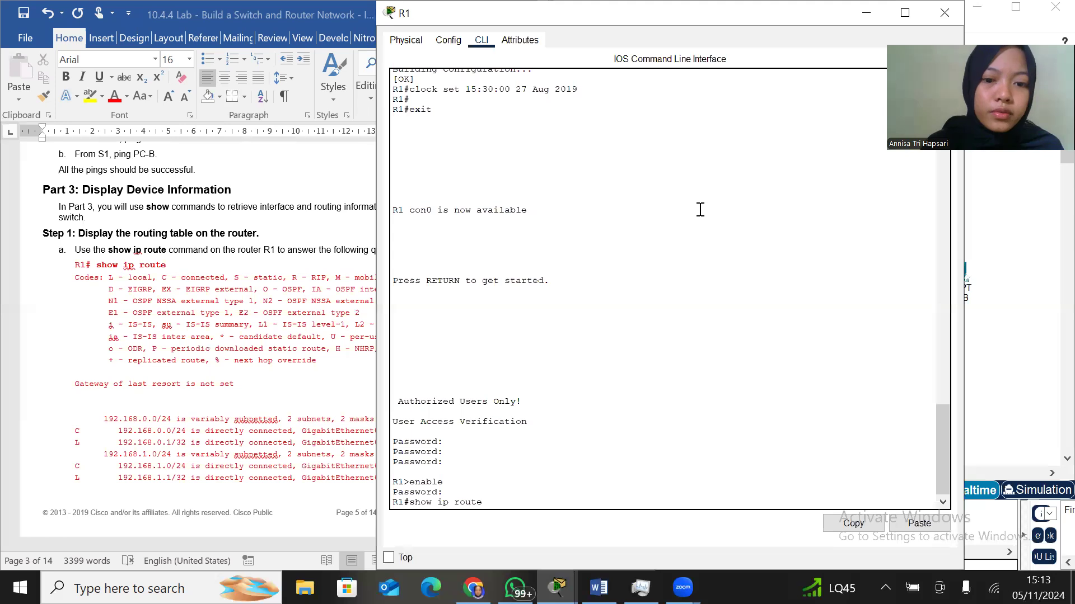
{"action": "key", "text": "Return"}
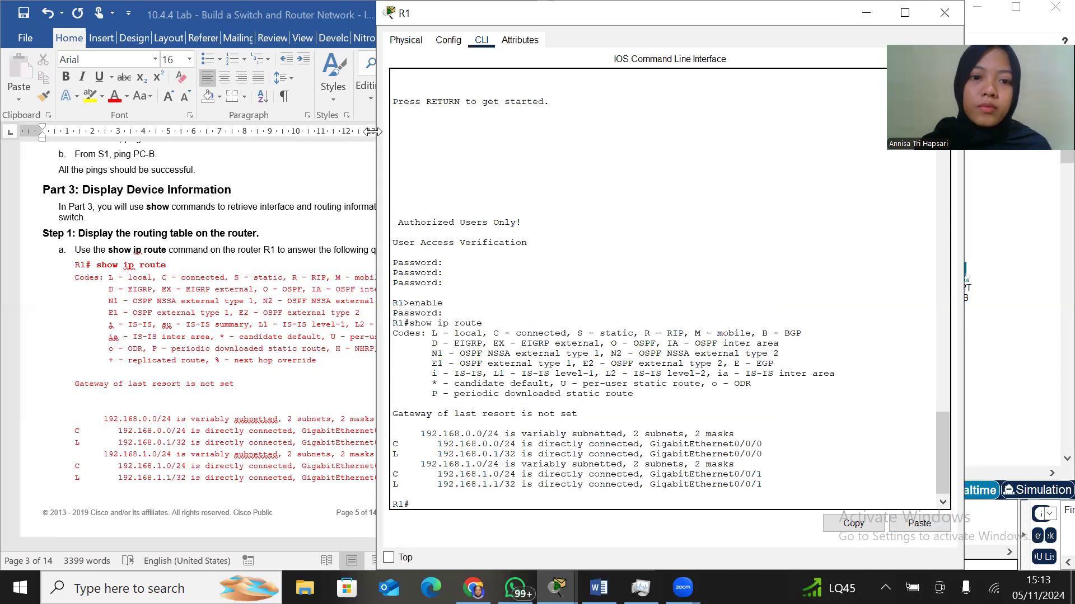
Resize R1's window beside the lab document and compare the routing table with the questions on directly connected networks and C-coded routes
{"action": "left_click_drag", "start_coordinate": [372, 130], "coordinate": [480, 132]}
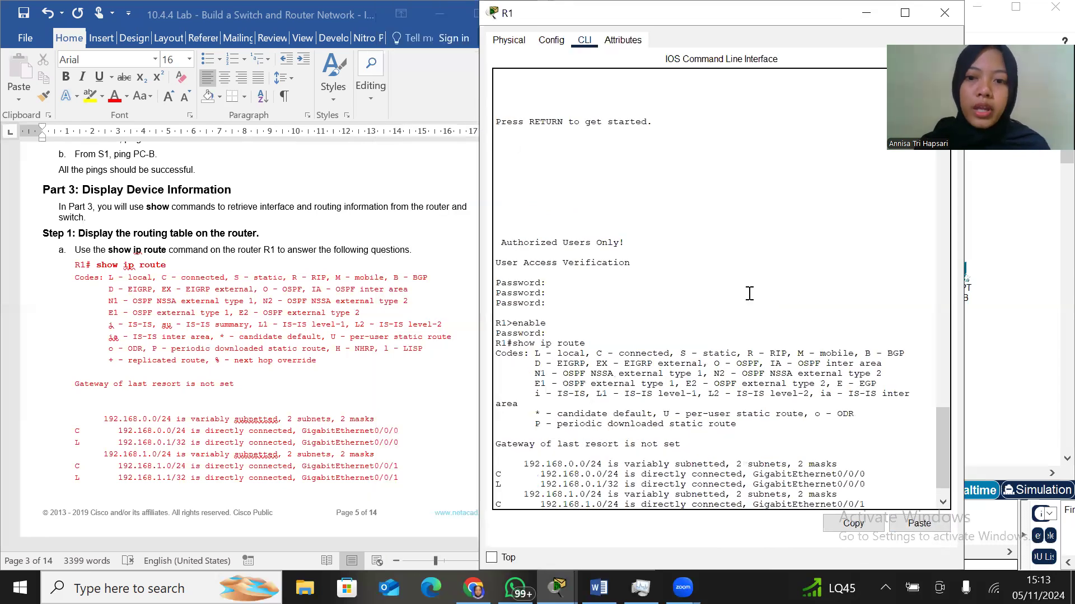
{"action": "left_click_drag", "start_coordinate": [963, 275], "coordinate": [1028, 275]}
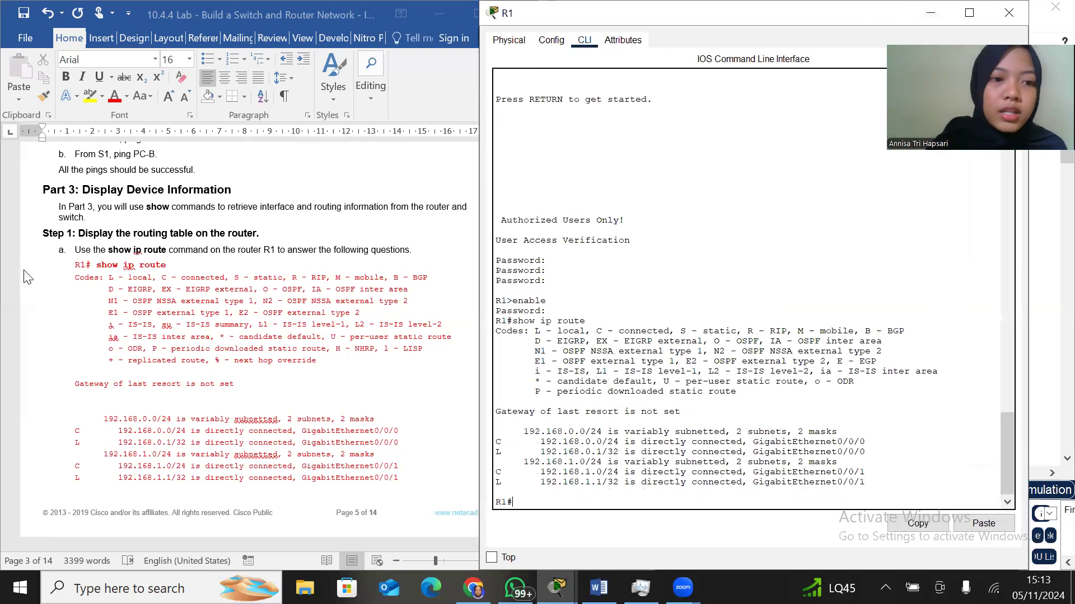
{"action": "scroll", "coordinate": [192, 336], "scroll_direction": "down", "scroll_amount": 2}
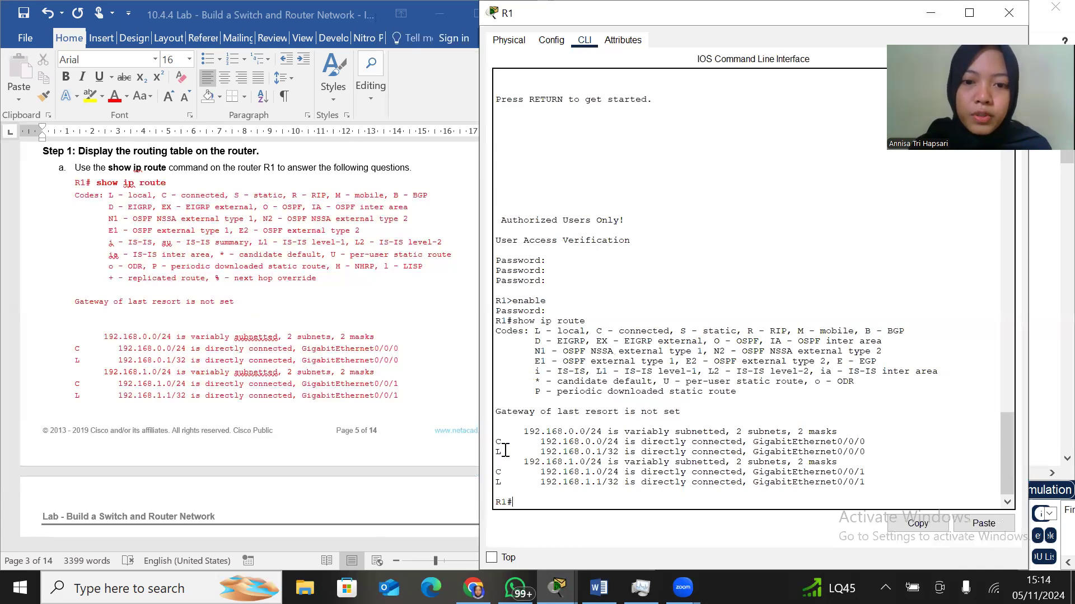
{"action": "scroll", "coordinate": [261, 431], "scroll_direction": "down", "scroll_amount": 3}
{"action": "scroll", "coordinate": [261, 431], "scroll_direction": "up", "scroll_amount": 2}
{"action": "scroll", "coordinate": [260, 428], "scroll_direction": "down", "scroll_amount": 5}
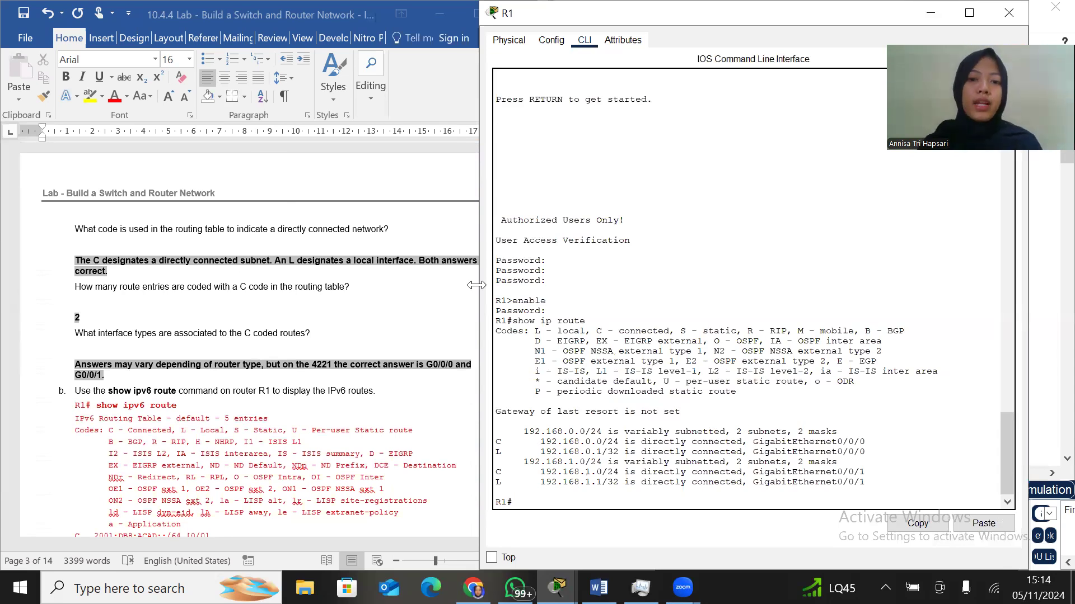
{"action": "left_click_drag", "start_coordinate": [476, 285], "coordinate": [486, 286]}
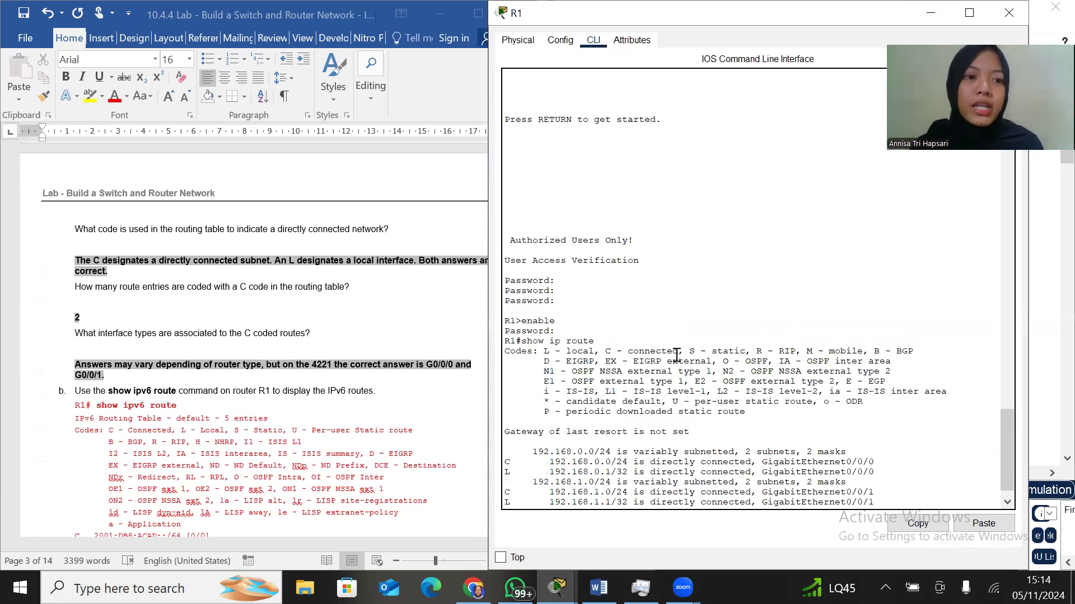
{"action": "scroll", "coordinate": [200, 313], "scroll_direction": "down", "scroll_amount": 1}
{"action": "scroll", "coordinate": [200, 314], "scroll_direction": "down", "scroll_amount": 5}
{"action": "scroll", "coordinate": [201, 315], "scroll_direction": "up", "scroll_amount": 5}
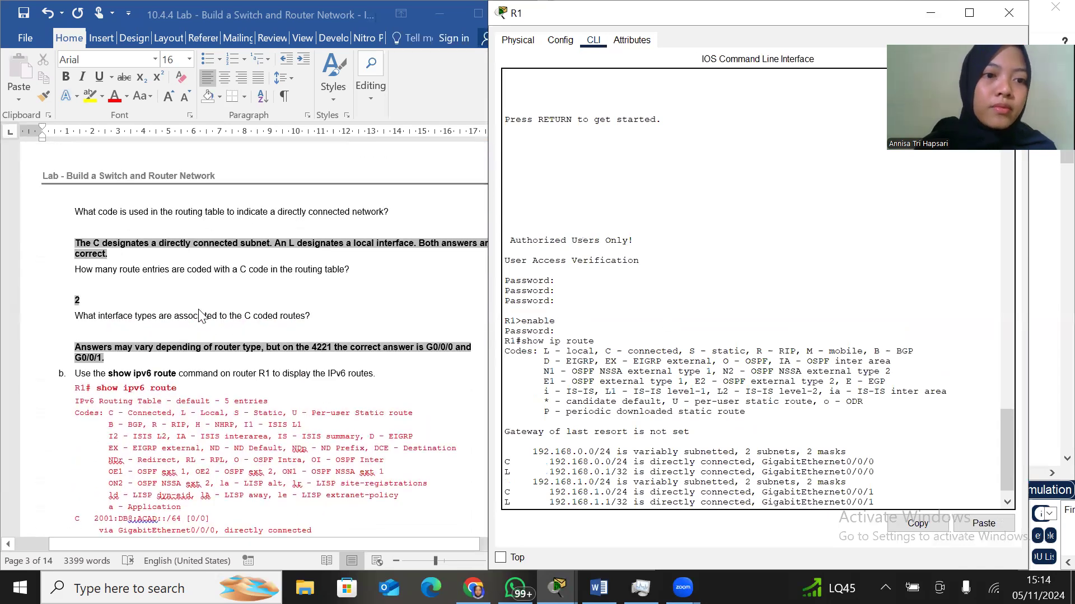
{"action": "scroll", "coordinate": [200, 316], "scroll_direction": "down", "scroll_amount": 3}
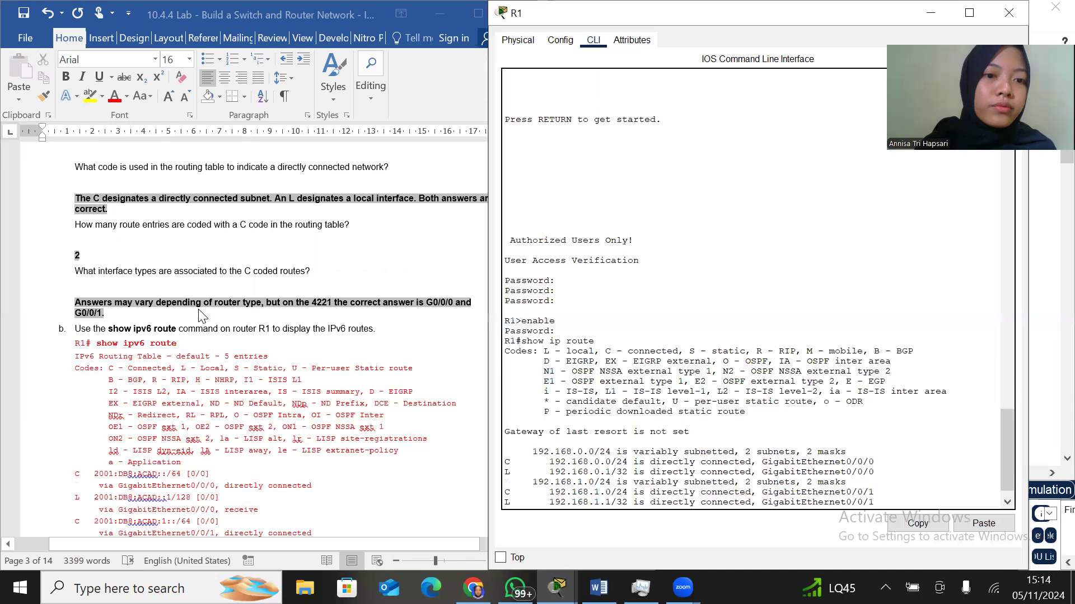
{"action": "scroll", "coordinate": [200, 316], "scroll_direction": "up", "scroll_amount": 1}
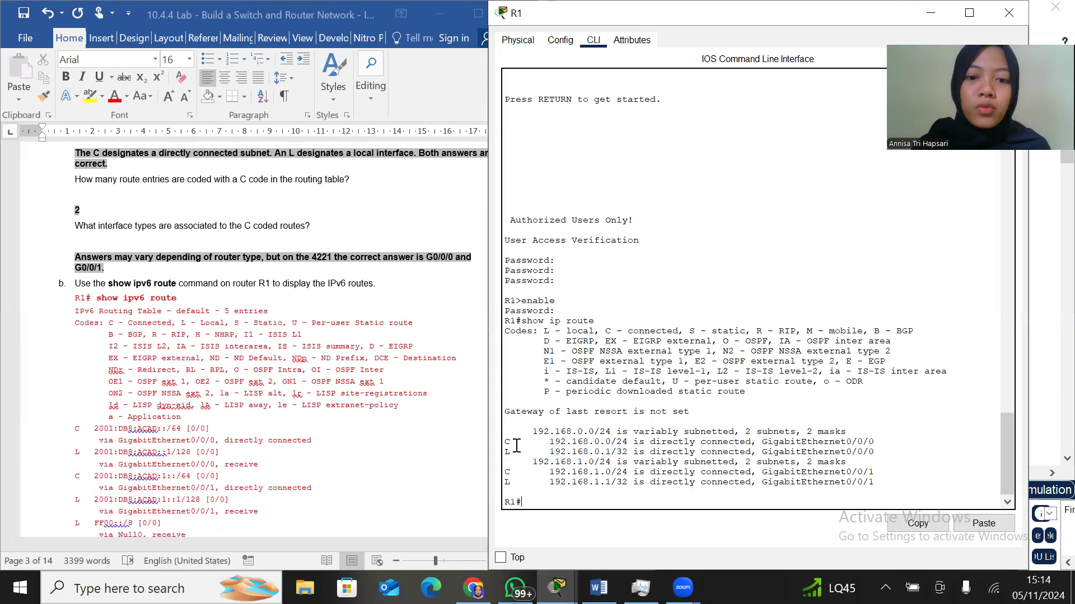
Display R1's IPv6 routing table with show ipv6 route, following instruction b of the lab's Step 1
{"action": "scroll", "coordinate": [368, 466], "scroll_direction": "down", "scroll_amount": 4}
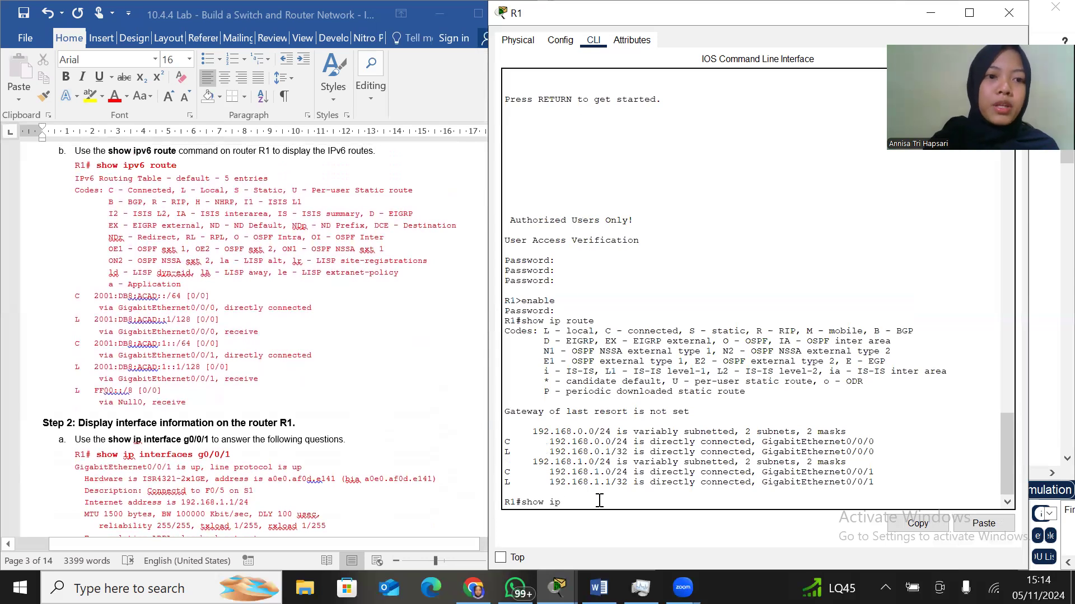
{"action": "type", "text": "r"}
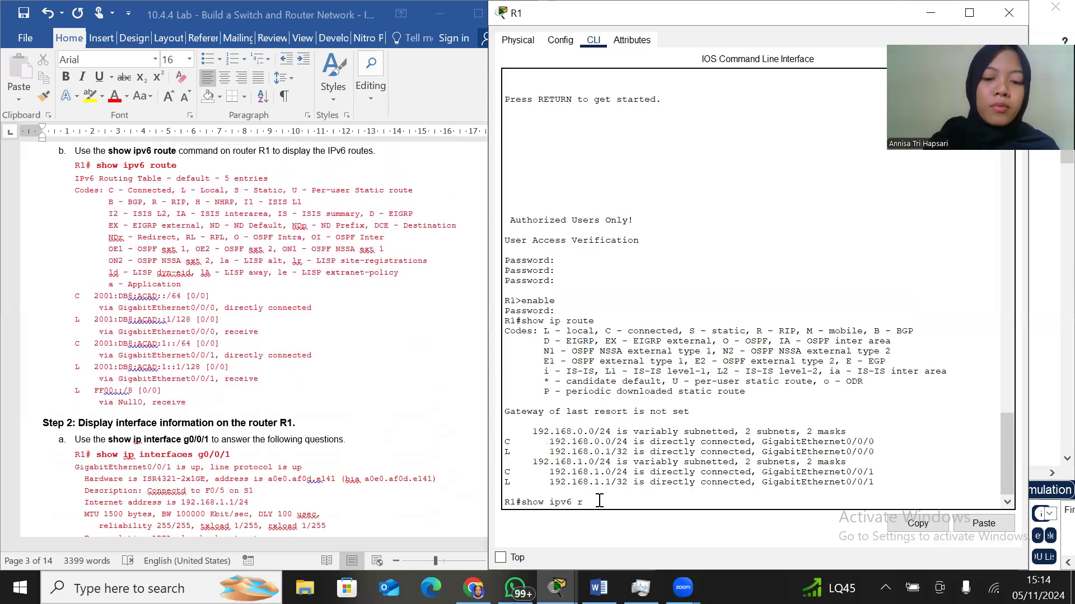
{"action": "key", "text": "Return"}
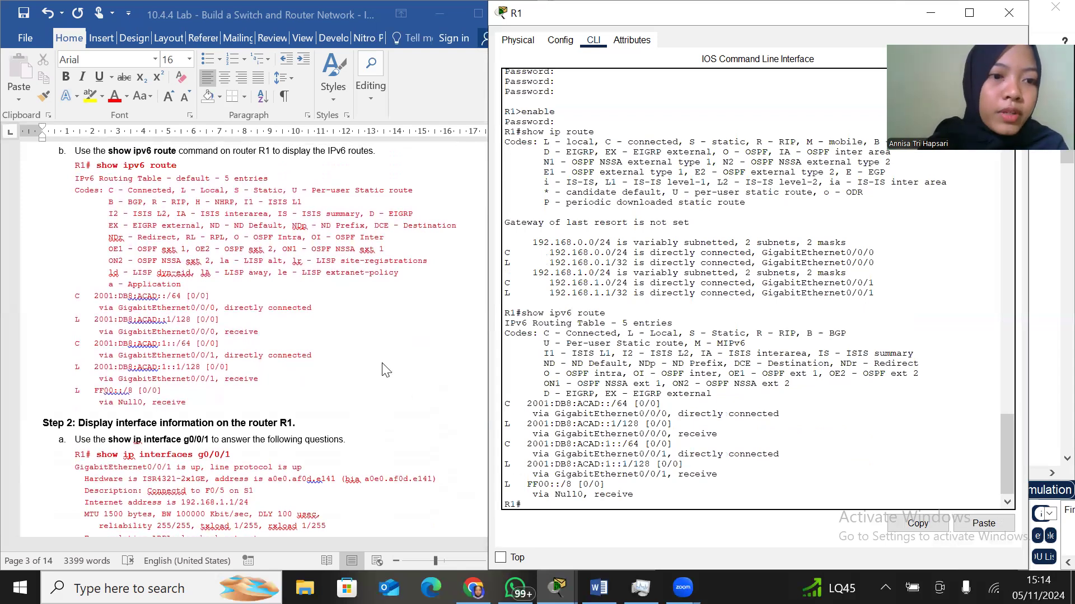
Find Step 2, instruction a in the lab document and display R1's interface details with show ip interface g0/0/1
{"action": "scroll", "coordinate": [385, 370], "scroll_direction": "up", "scroll_amount": 1}
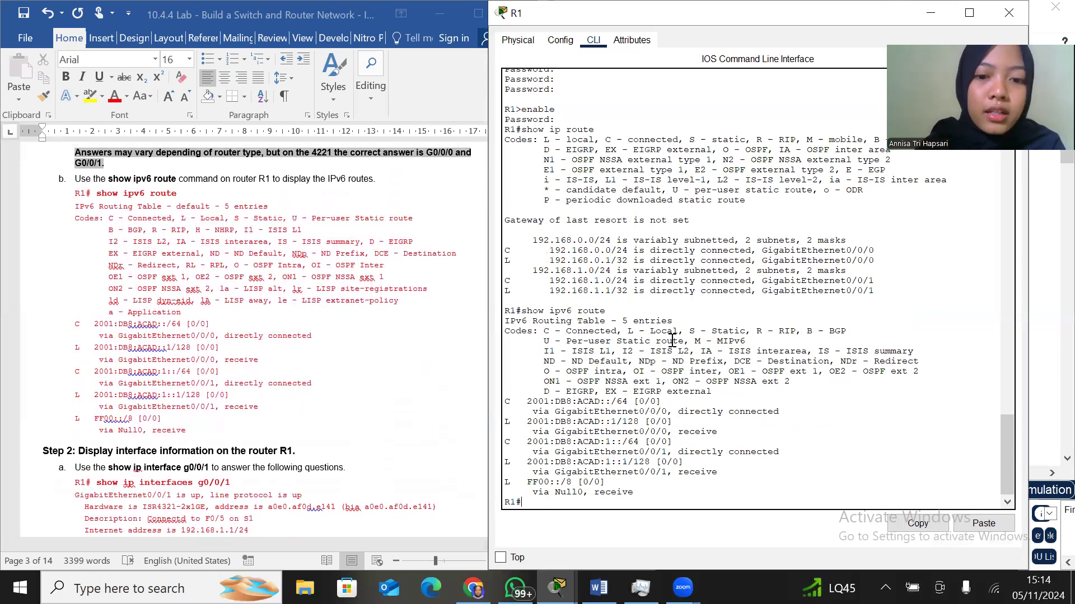
{"action": "scroll", "coordinate": [367, 427], "scroll_direction": "down", "scroll_amount": 6}
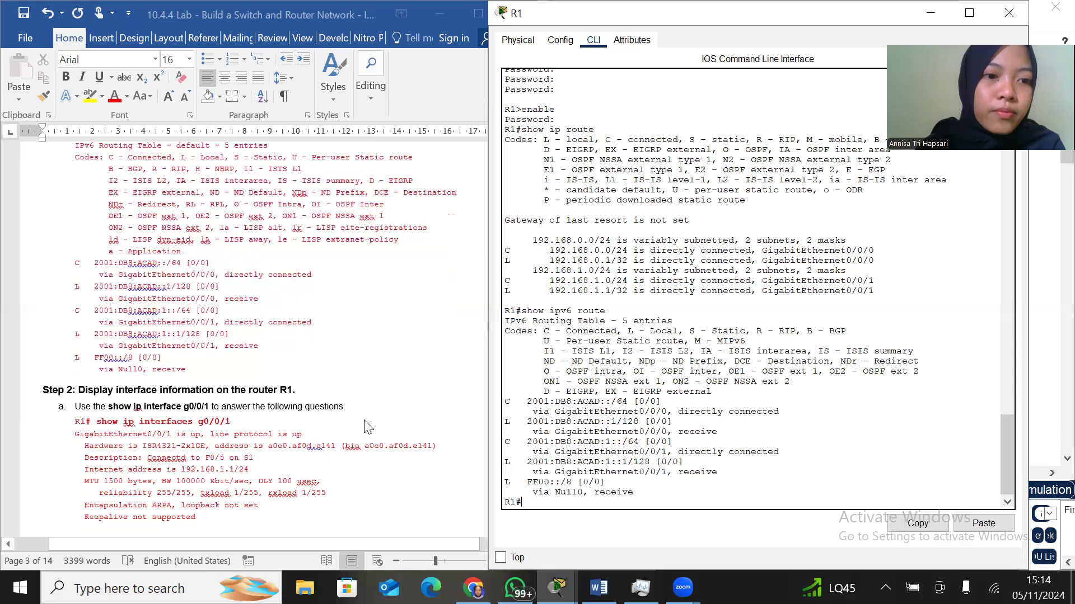
{"action": "scroll", "coordinate": [367, 427], "scroll_direction": "down", "scroll_amount": 2}
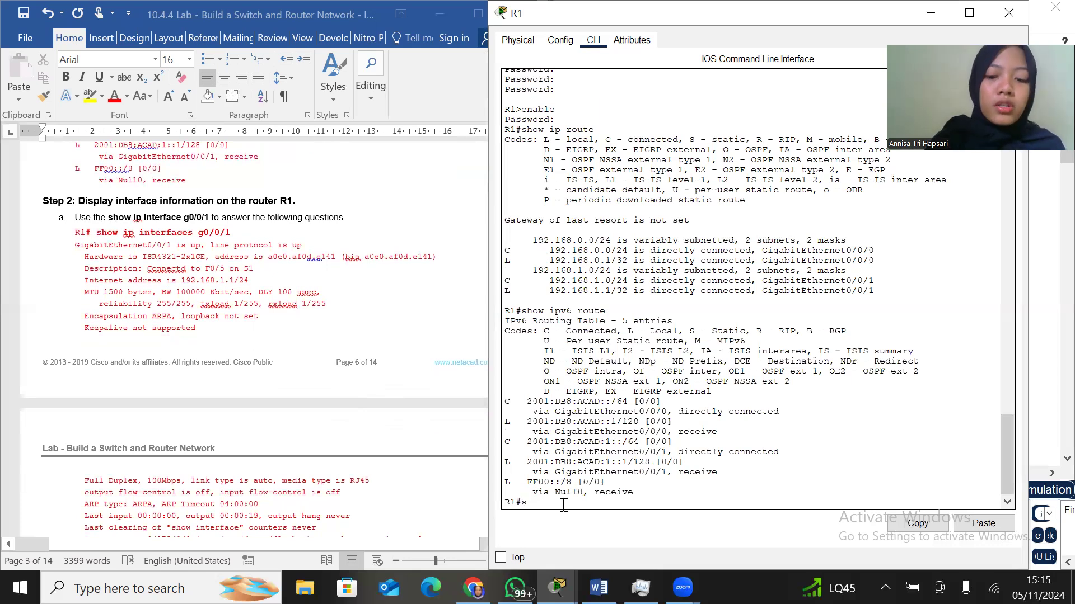
{"action": "type", "text": "how ip interface g0/0/"}
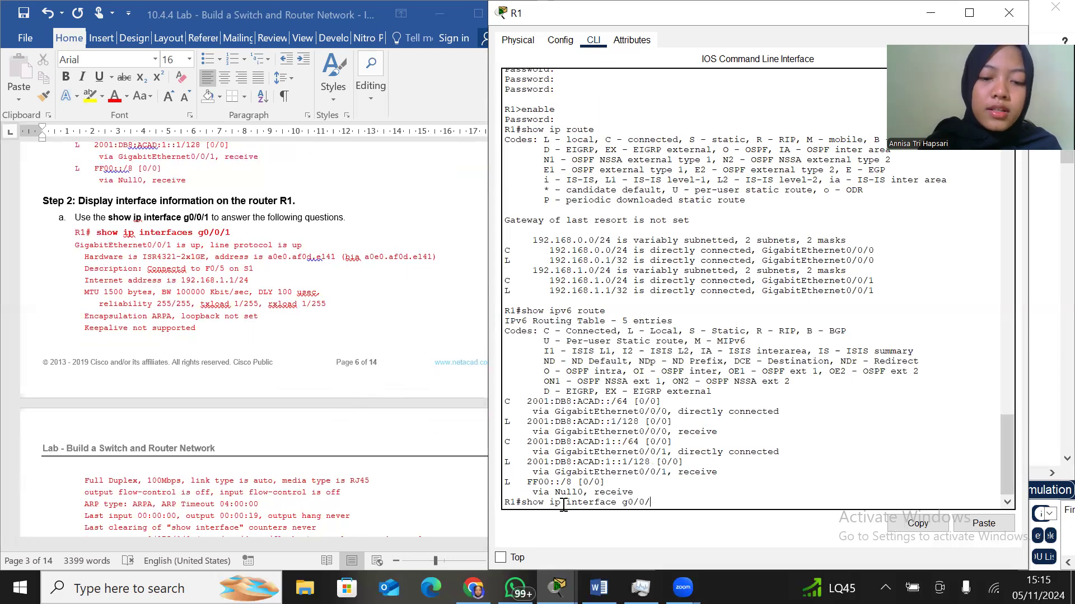
{"action": "key", "text": "Return"}
{"action": "key", "text": "Return"}
{"action": "key", "text": "Return"}
{"action": "key", "text": "Return"}
{"action": "key", "text": "Return"}
{"action": "key", "text": "Return"}
{"action": "key", "text": "Return"}
{"action": "key", "text": "Return"}
{"action": "key", "text": "Return"}
{"action": "key", "text": "Return"}
{"action": "key", "text": "Return"}
{"action": "key", "text": "Return"}
{"action": "key", "text": "Return"}
{"action": "key", "text": "Return"}
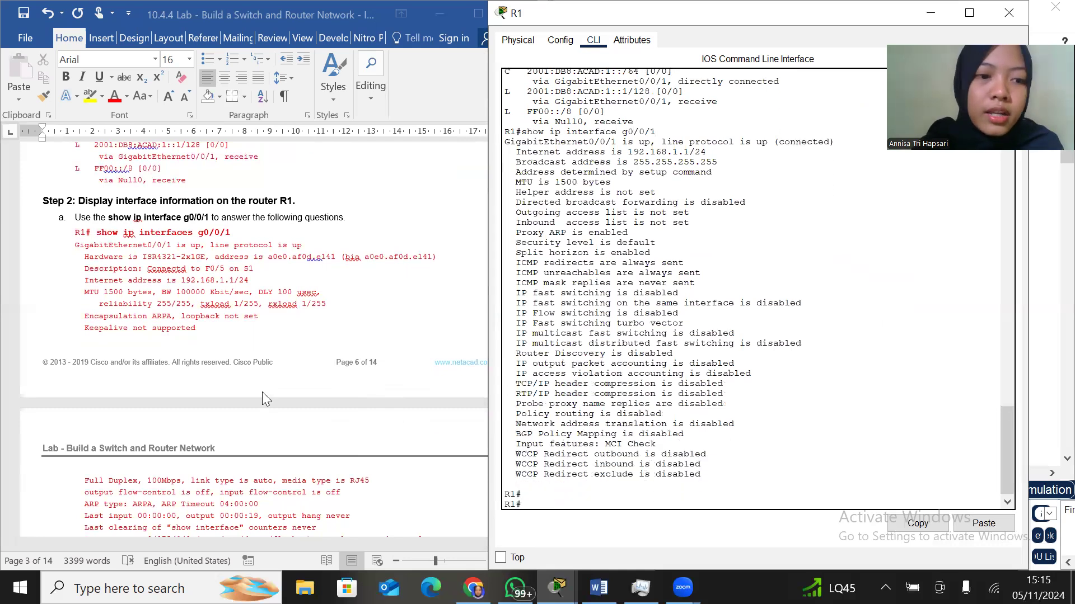
Compare the G0/0/1 output with the lab question on operational status, highlighting the line protocol status in R1's CLI
{"action": "scroll", "coordinate": [249, 388], "scroll_direction": "down", "scroll_amount": 8}
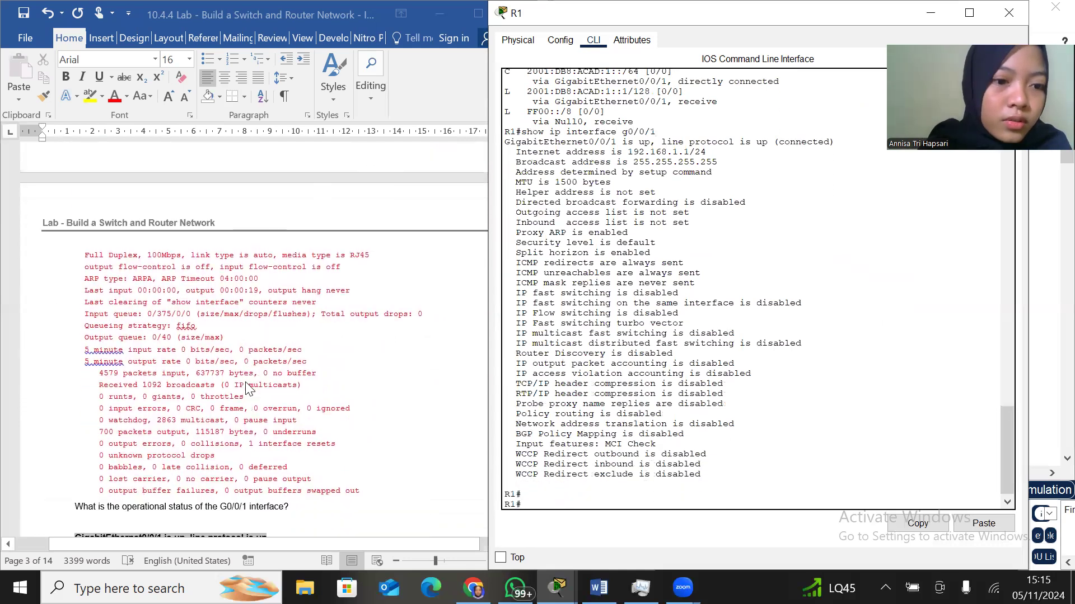
{"action": "scroll", "coordinate": [831, 276], "scroll_direction": "up", "scroll_amount": 3}
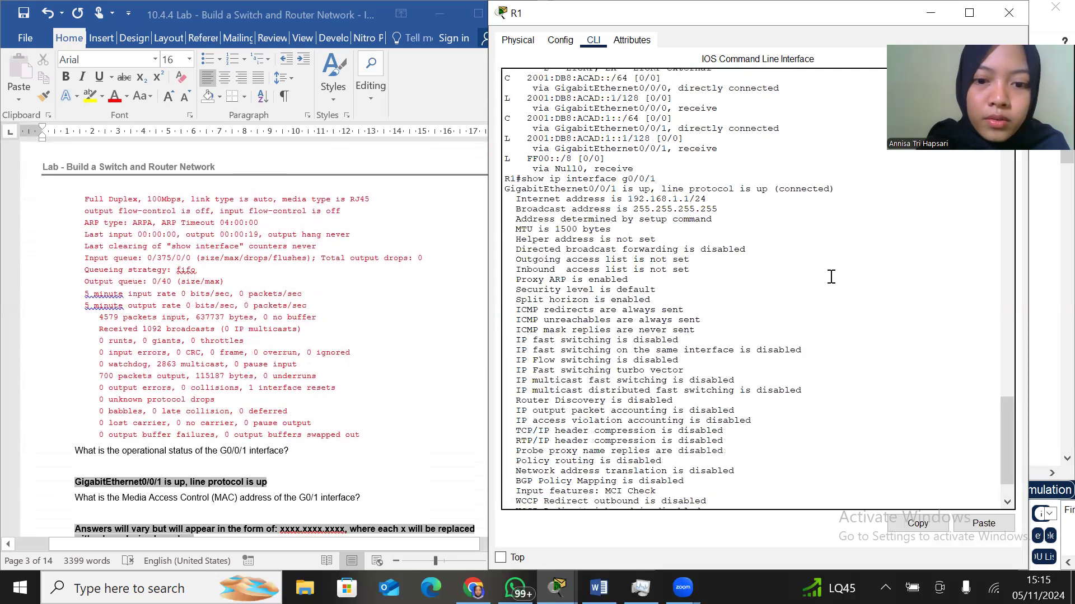
{"action": "scroll", "coordinate": [831, 277], "scroll_direction": "down", "scroll_amount": 3}
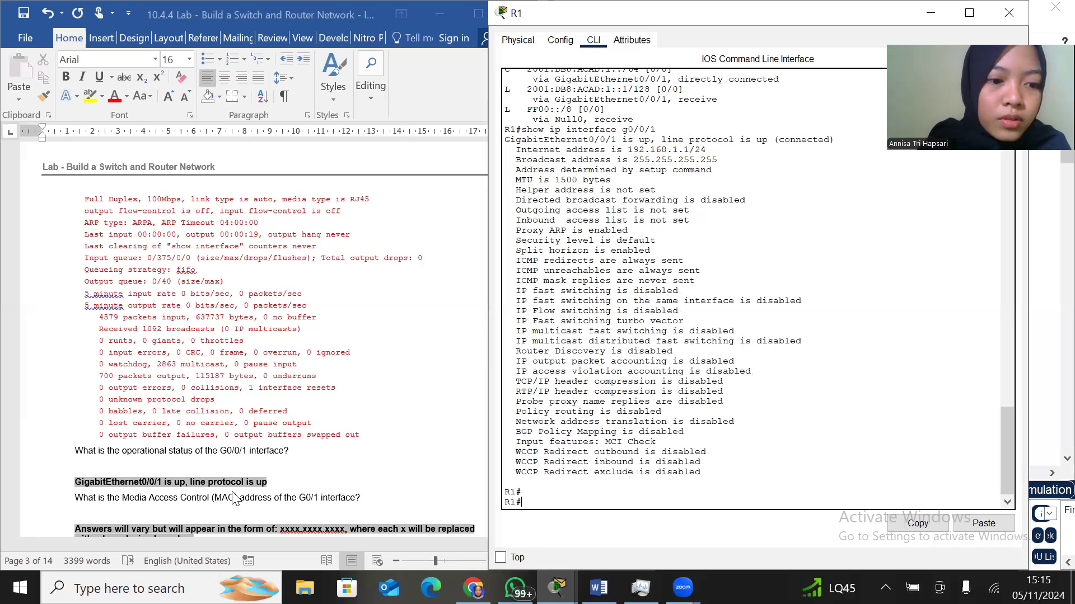
{"action": "scroll", "coordinate": [198, 471], "scroll_direction": "down", "scroll_amount": 5}
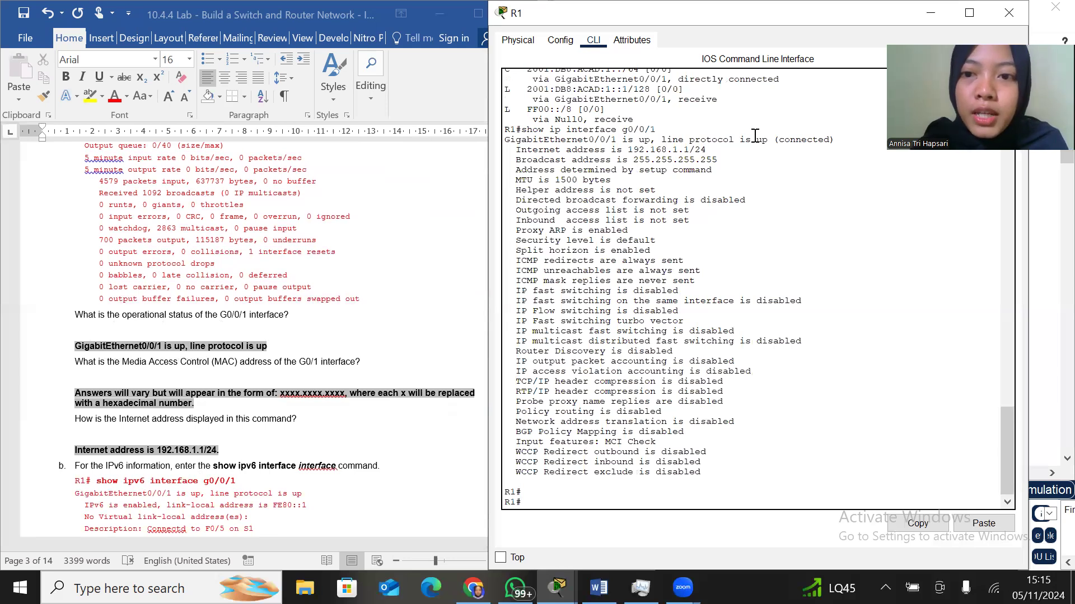
{"action": "left_click_drag", "start_coordinate": [662, 139], "coordinate": [835, 139]}
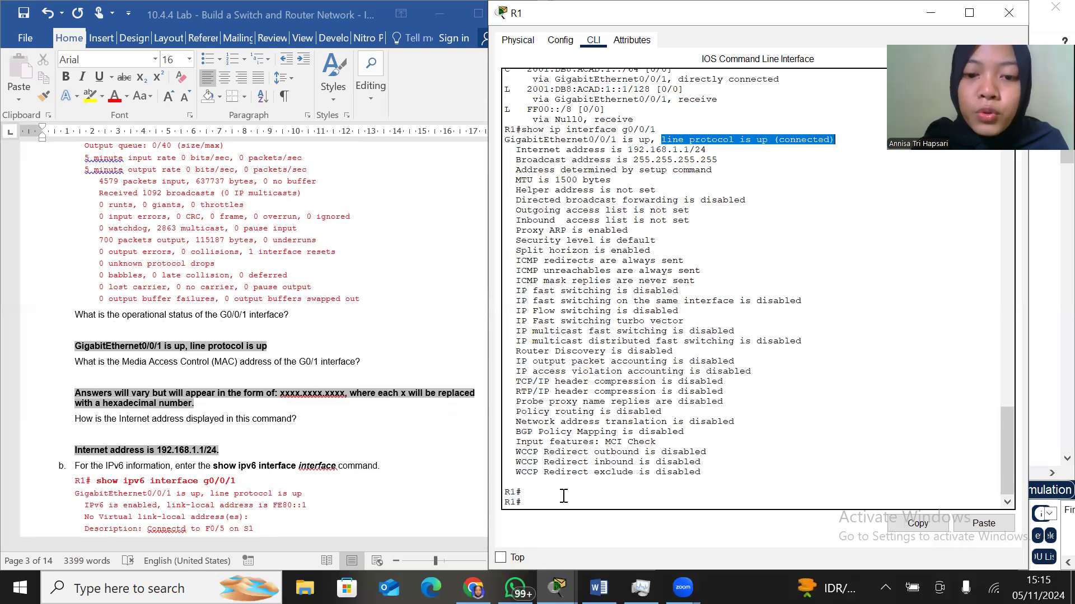
{"action": "left_click", "coordinate": [529, 500]}
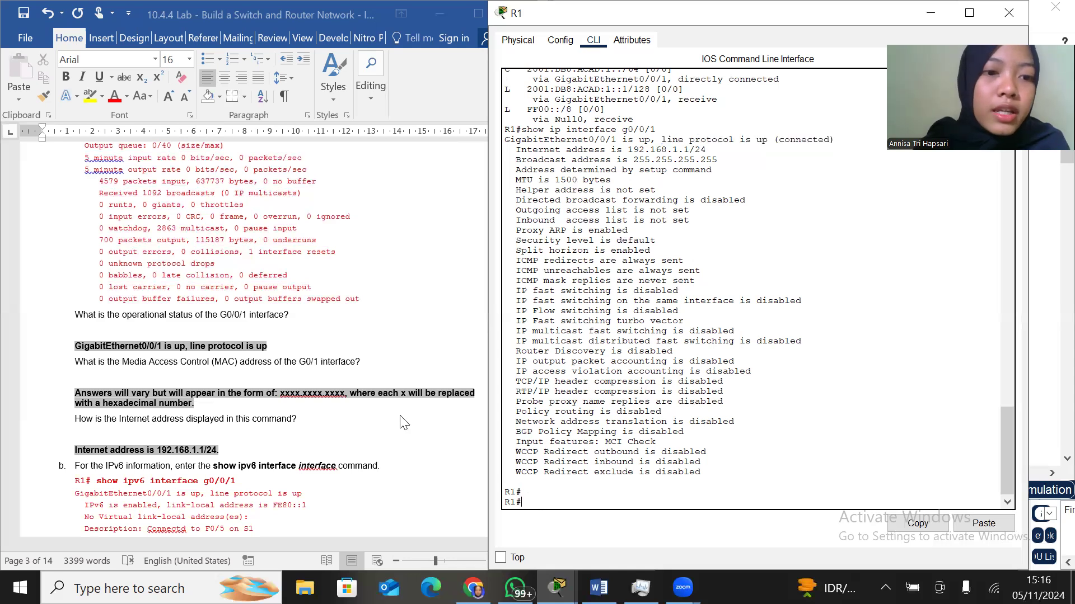
Check how the Internet address appears in the G0/0/1 output and compare it with the answer in the lab document
{"action": "scroll", "coordinate": [403, 423], "scroll_direction": "down", "scroll_amount": 4}
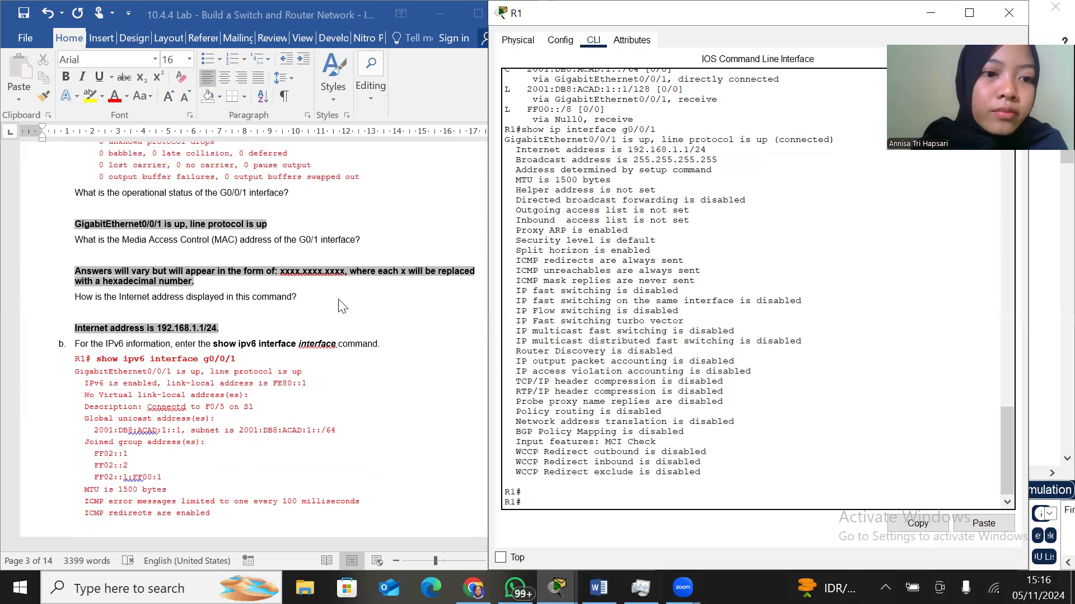
{"action": "scroll", "coordinate": [342, 305], "scroll_direction": "down", "scroll_amount": 2}
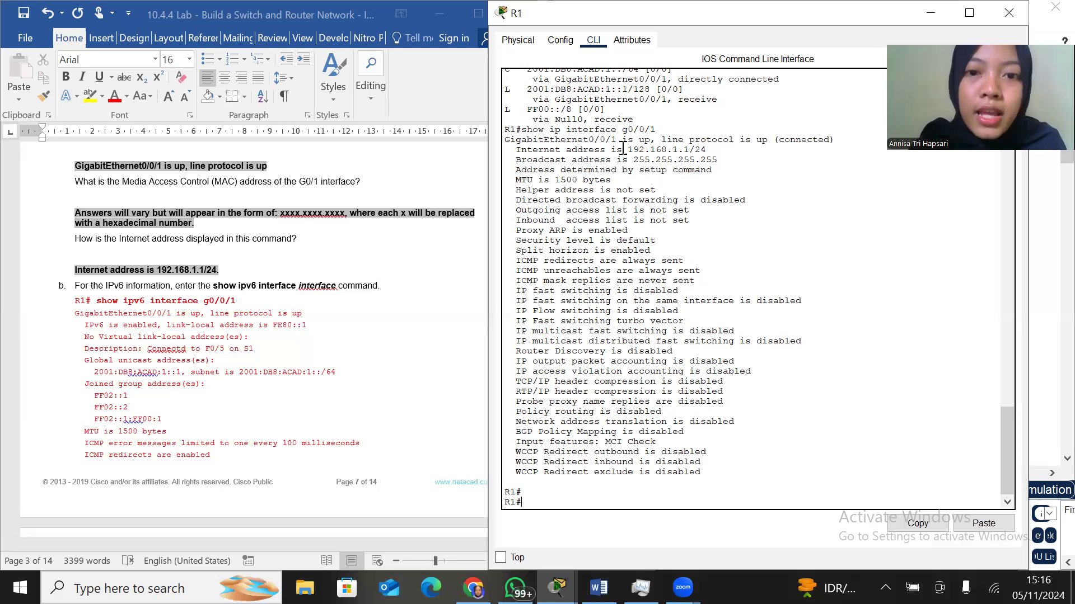
{"action": "left_click_drag", "start_coordinate": [625, 150], "coordinate": [724, 149]}
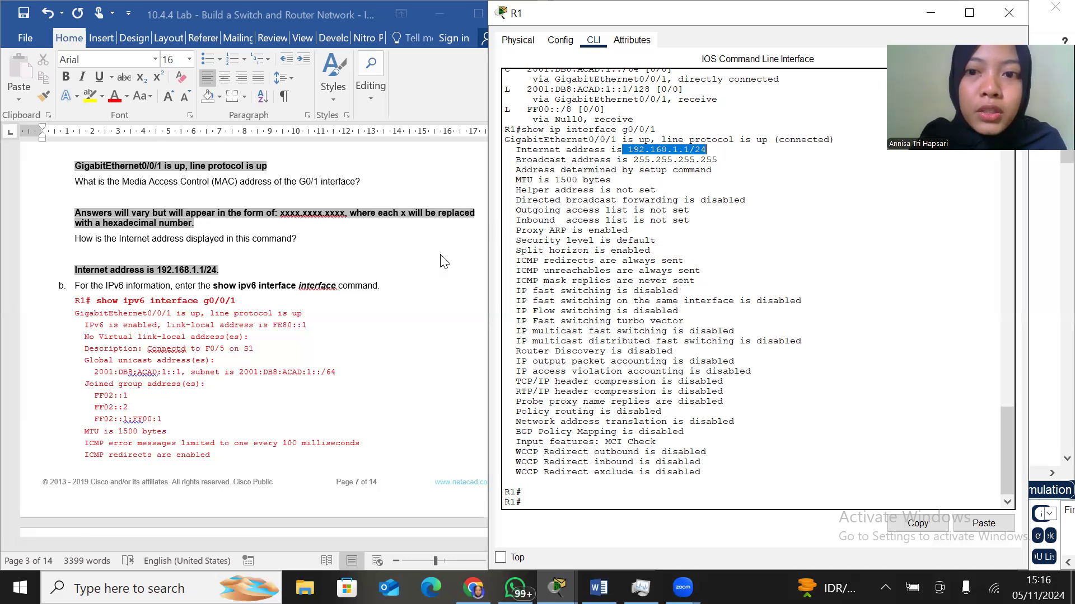
{"action": "left_click", "coordinate": [216, 277]}
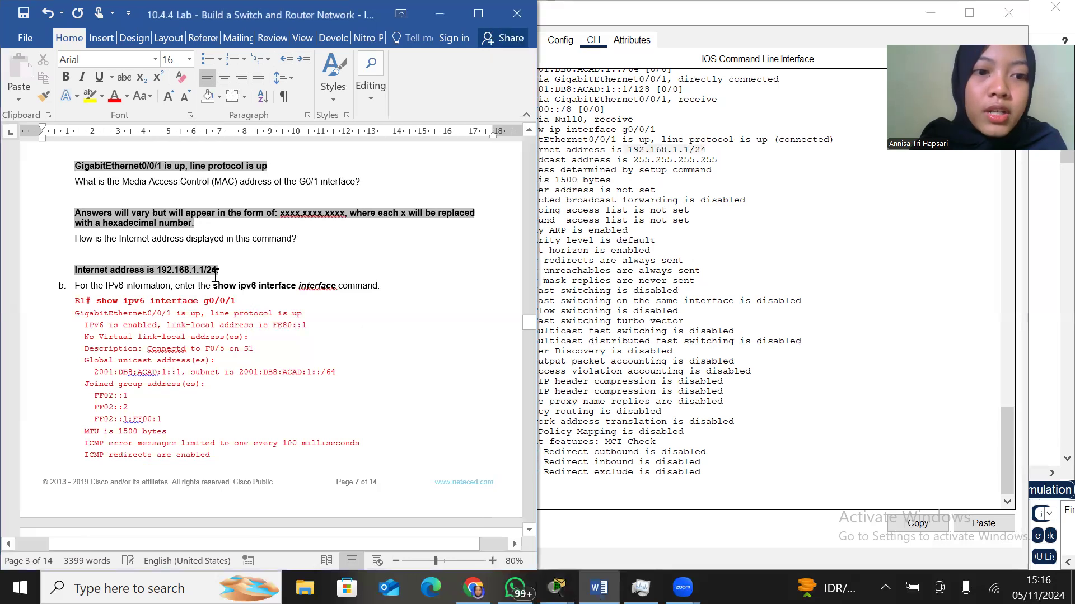
{"action": "left_click", "coordinate": [305, 263]}
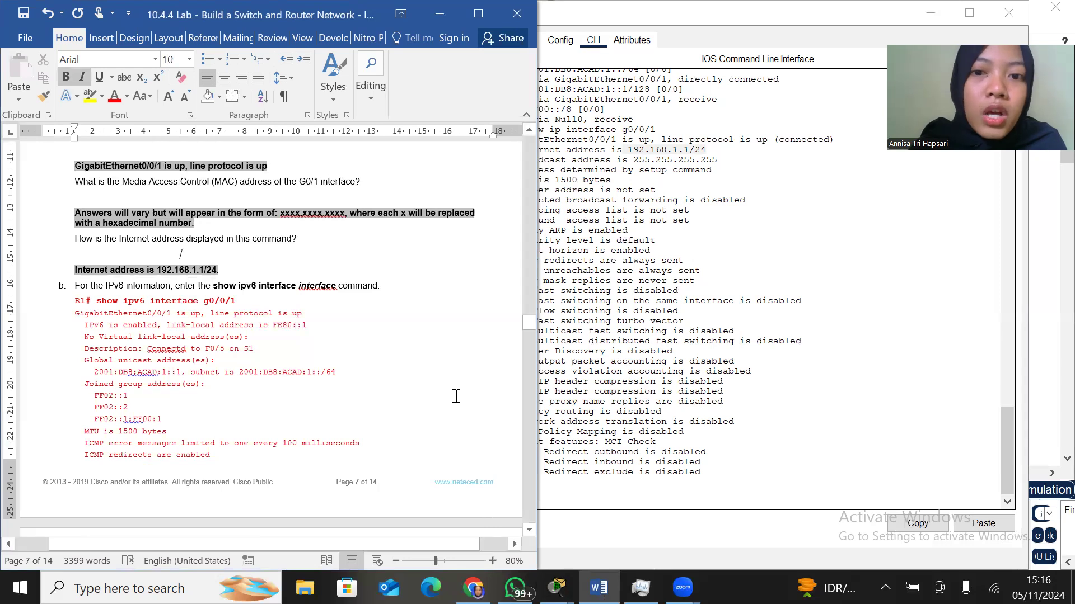
{"action": "scroll", "coordinate": [455, 396], "scroll_direction": "down", "scroll_amount": 1}
{"action": "left_click", "coordinate": [875, 331]}
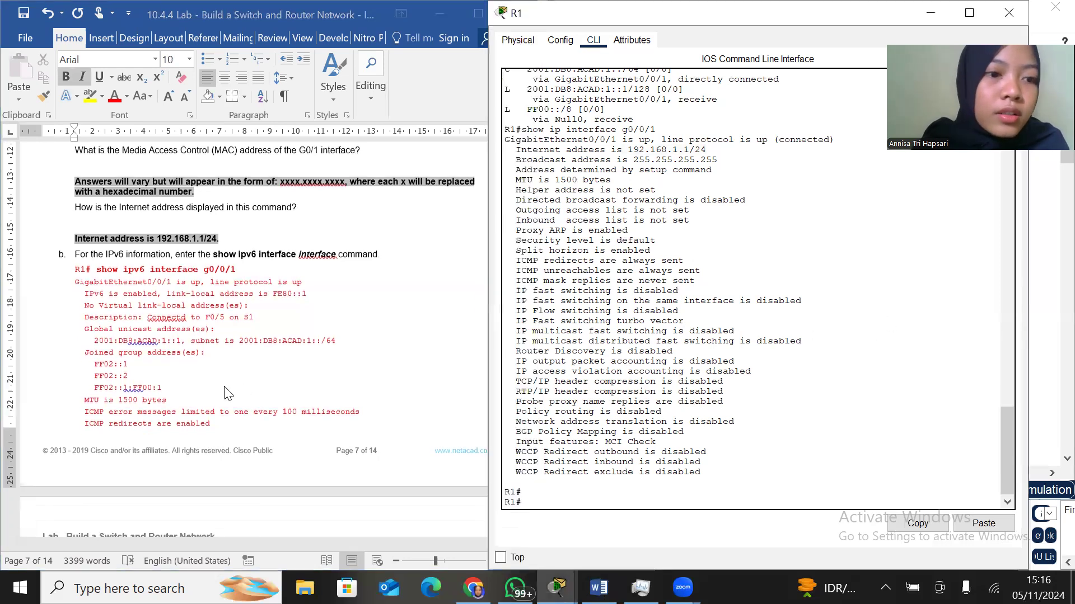
Review the lab's Step 2, instruction b and display R1's IPv6 interface details with show ipv6 interface g0/0/1
{"action": "scroll", "coordinate": [229, 394], "scroll_direction": "down", "scroll_amount": 2}
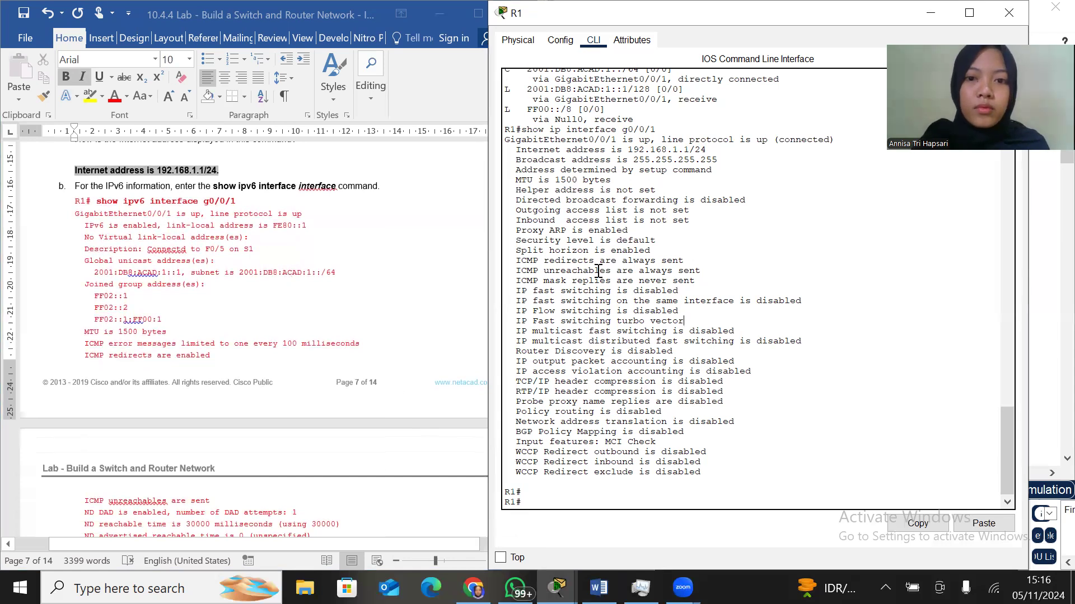
{"action": "scroll", "coordinate": [302, 263], "scroll_direction": "up", "scroll_amount": 4}
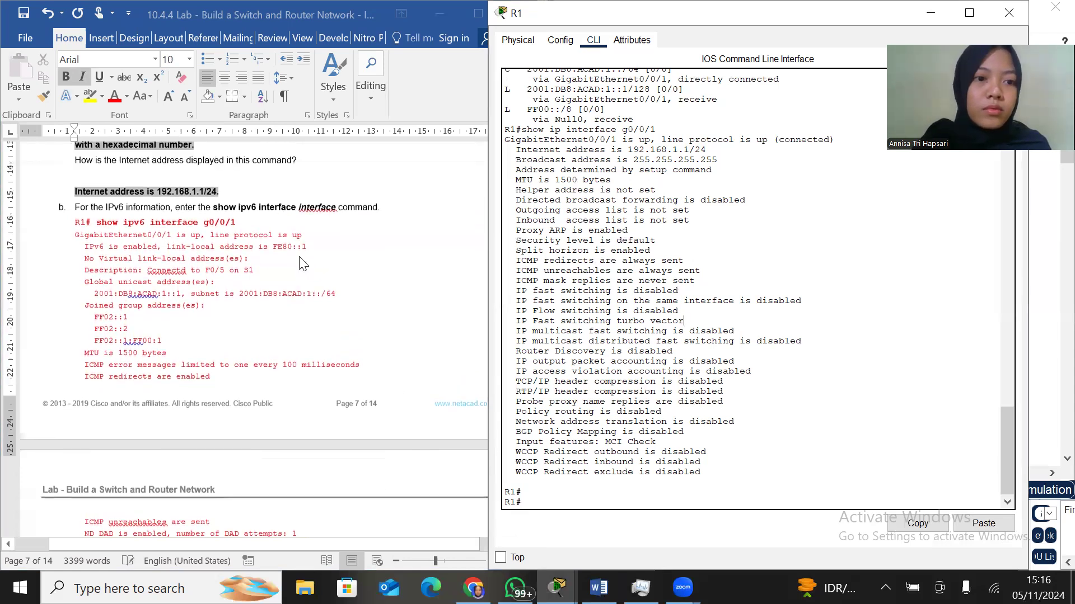
{"action": "scroll", "coordinate": [302, 263], "scroll_direction": "up", "scroll_amount": 12}
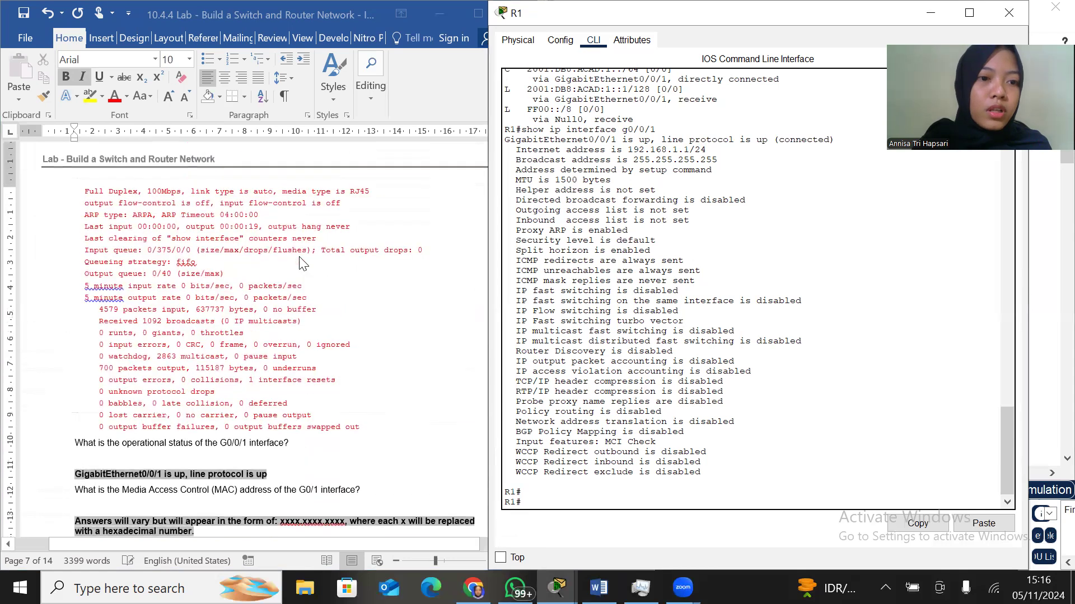
{"action": "scroll", "coordinate": [302, 263], "scroll_direction": "up", "scroll_amount": 2}
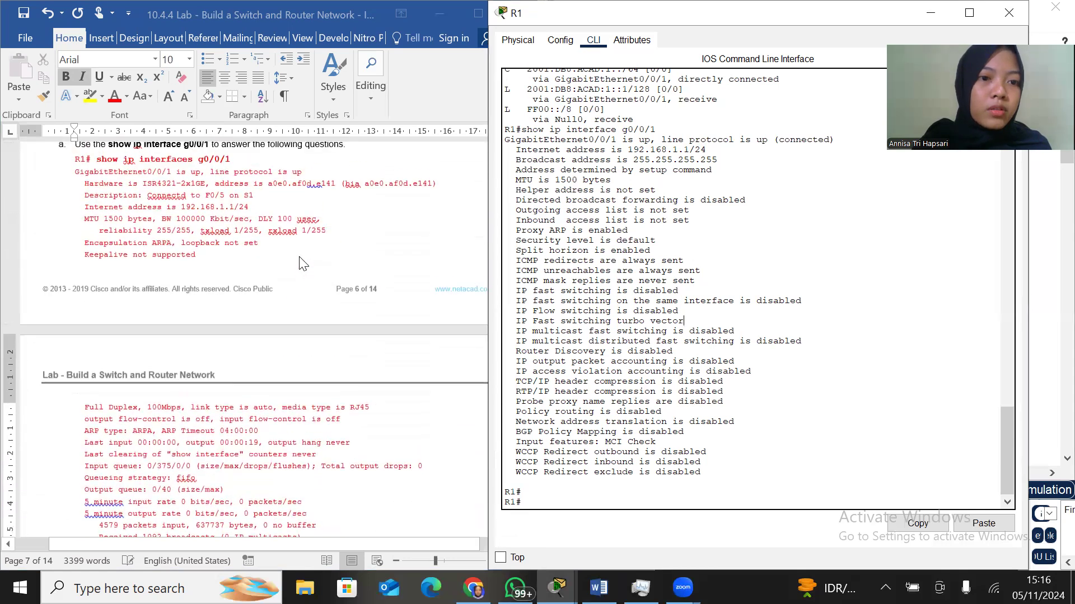
{"action": "scroll", "coordinate": [302, 263], "scroll_direction": "down", "scroll_amount": 20}
{"action": "scroll", "coordinate": [303, 263], "scroll_direction": "up", "scroll_amount": 1}
{"action": "scroll", "coordinate": [302, 263], "scroll_direction": "down", "scroll_amount": 2}
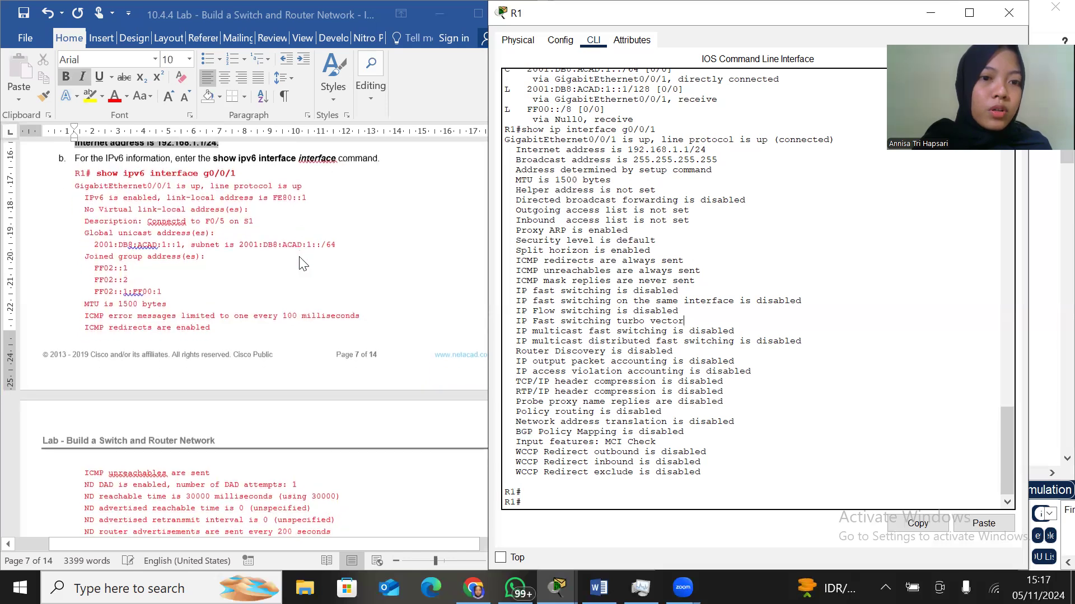
{"action": "scroll", "coordinate": [302, 263], "scroll_direction": "up", "scroll_amount": 1}
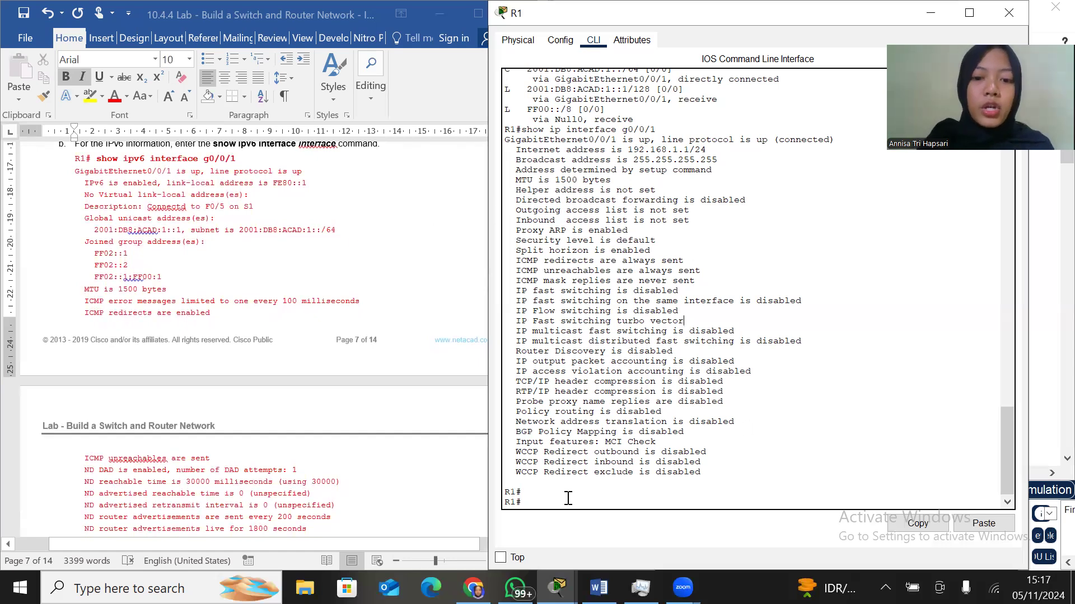
{"action": "type", "text": "how ipv6 interface g0/0/1"}
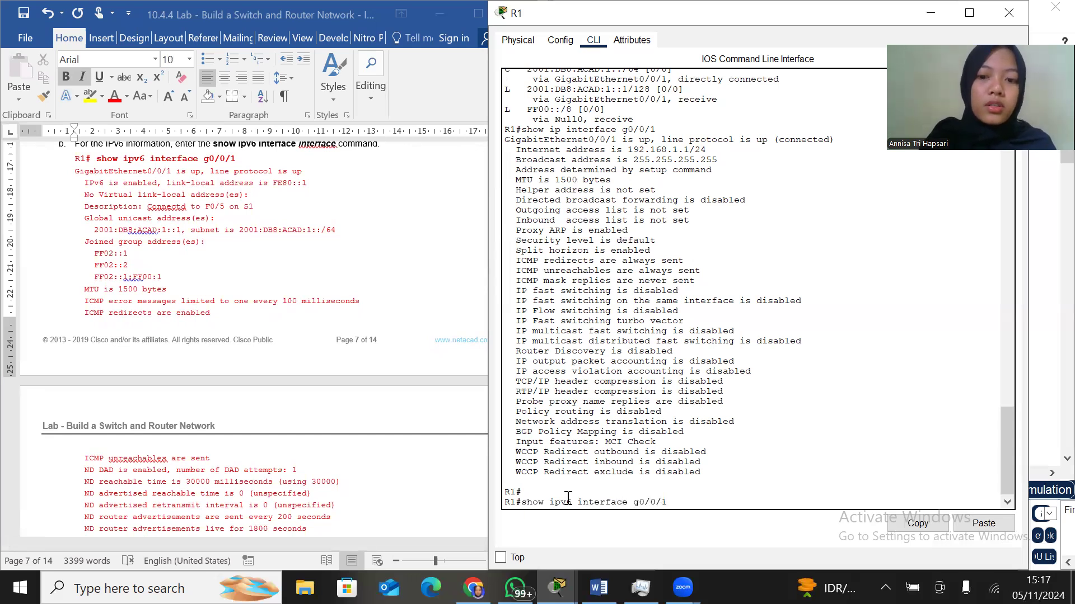
{"action": "key", "text": "Return"}
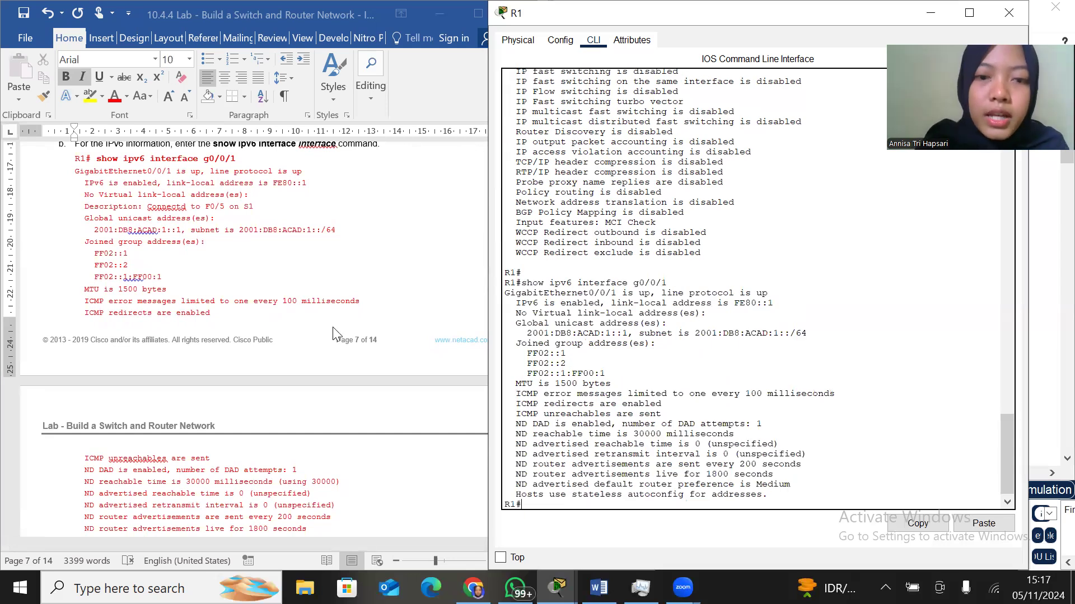
Read on to Step 3, instruction a in the lab document and display R1's interface summary with show ip interface brief
{"action": "scroll", "coordinate": [334, 334], "scroll_direction": "down", "scroll_amount": 8}
{"action": "scroll", "coordinate": [334, 334], "scroll_direction": "up", "scroll_amount": 8}
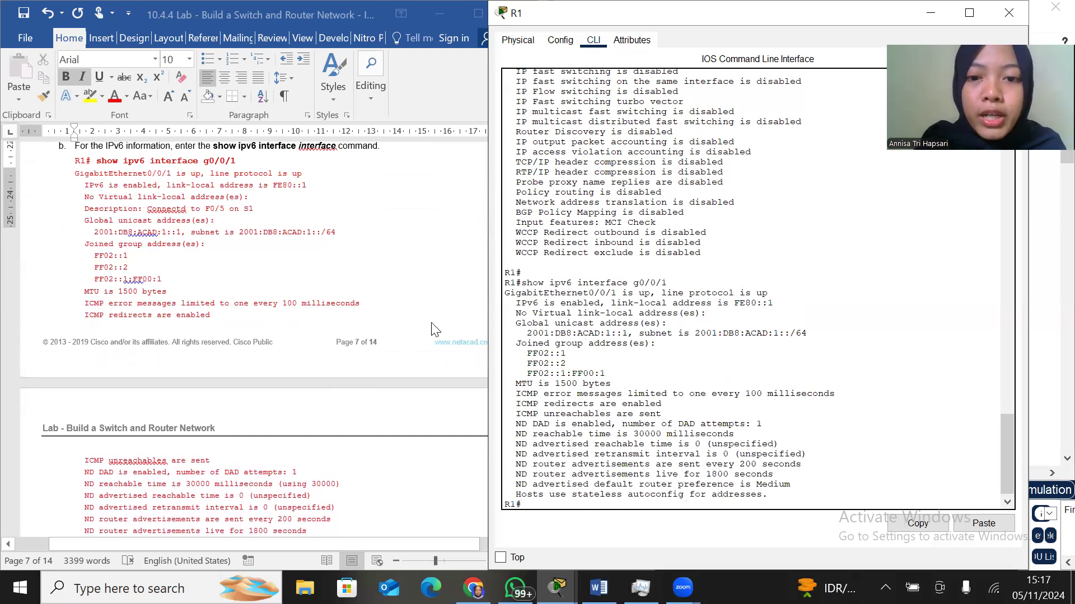
{"action": "scroll", "coordinate": [419, 328], "scroll_direction": "down", "scroll_amount": 5}
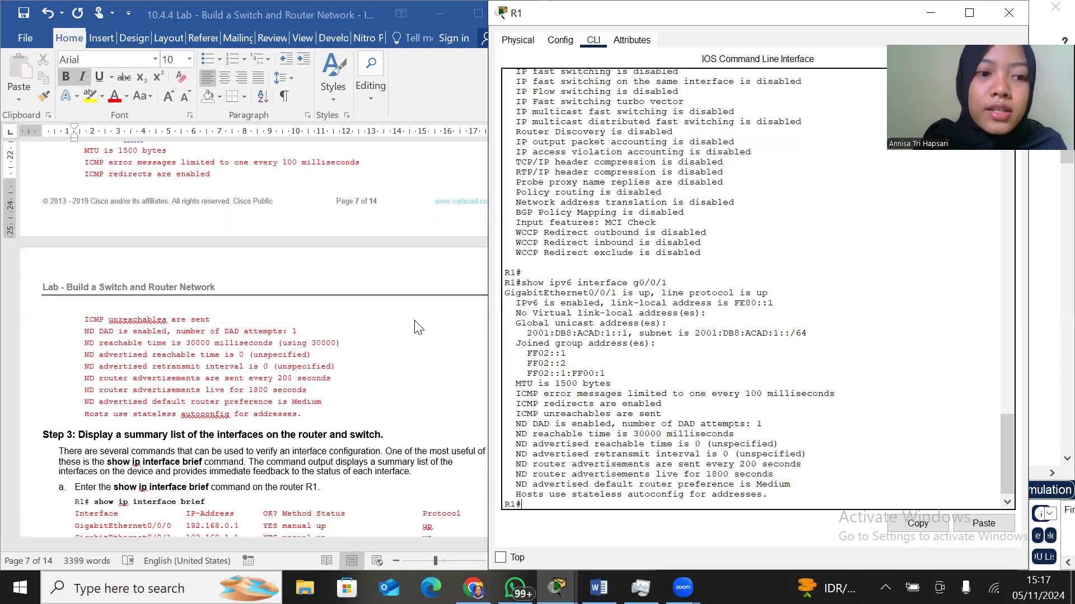
{"action": "scroll", "coordinate": [418, 328], "scroll_direction": "down", "scroll_amount": 8}
{"action": "scroll", "coordinate": [418, 327], "scroll_direction": "down", "scroll_amount": 1}
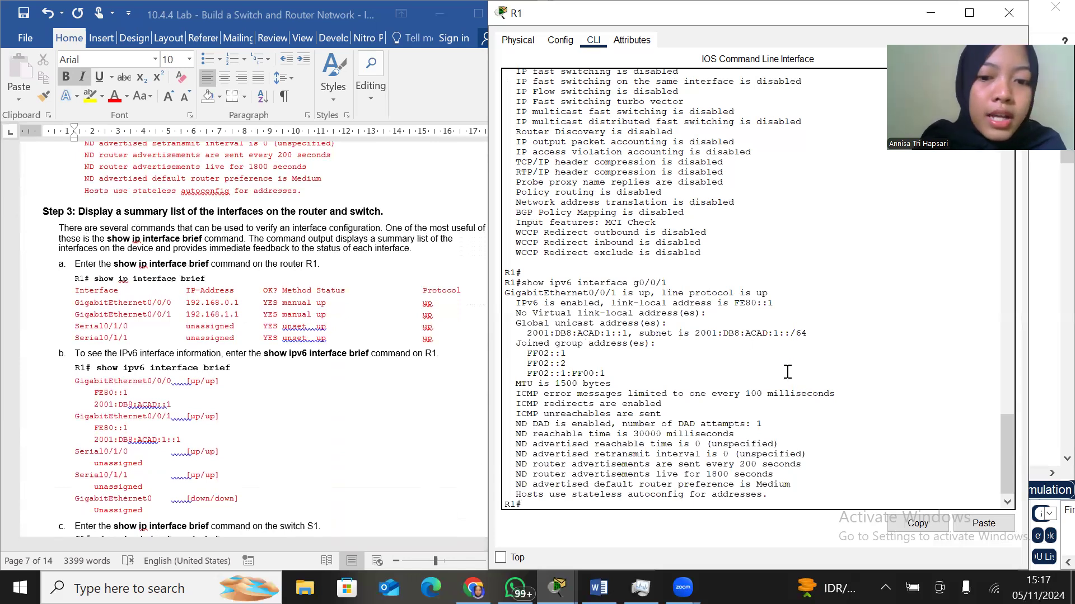
{"action": "scroll", "coordinate": [788, 371], "scroll_direction": "down", "scroll_amount": 1}
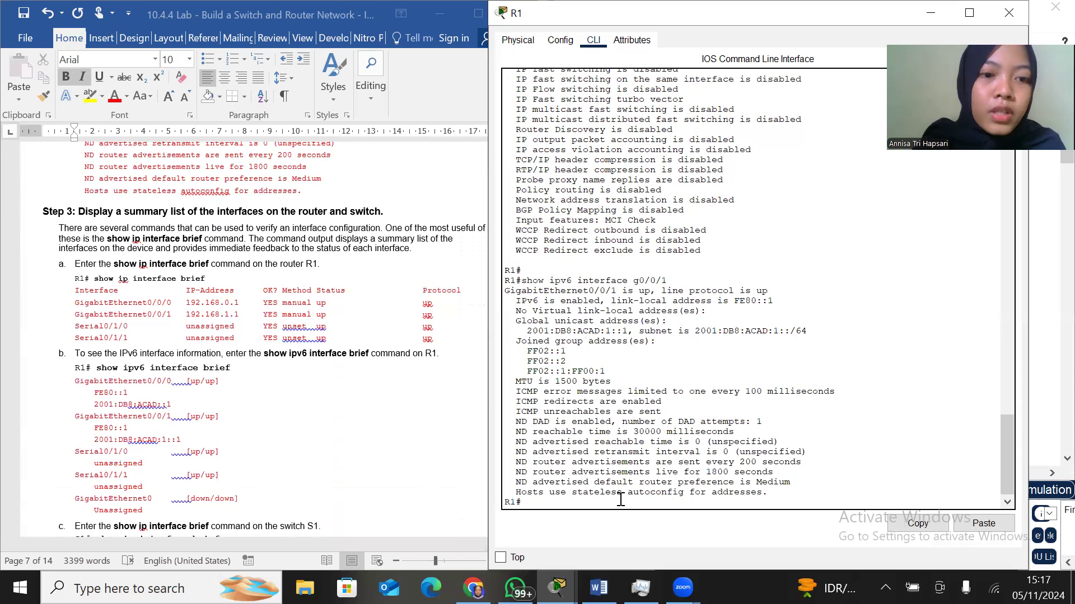
{"action": "type", "text": "sh"}
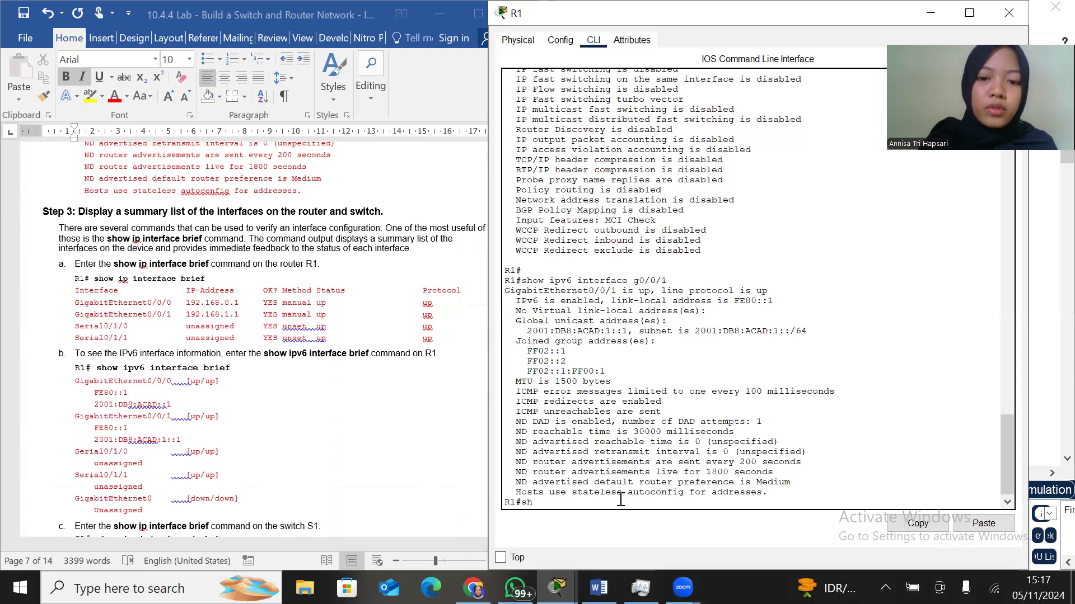
{"action": "type", "text": "oow ip interface brief"}
{"action": "key", "text": "Return"}
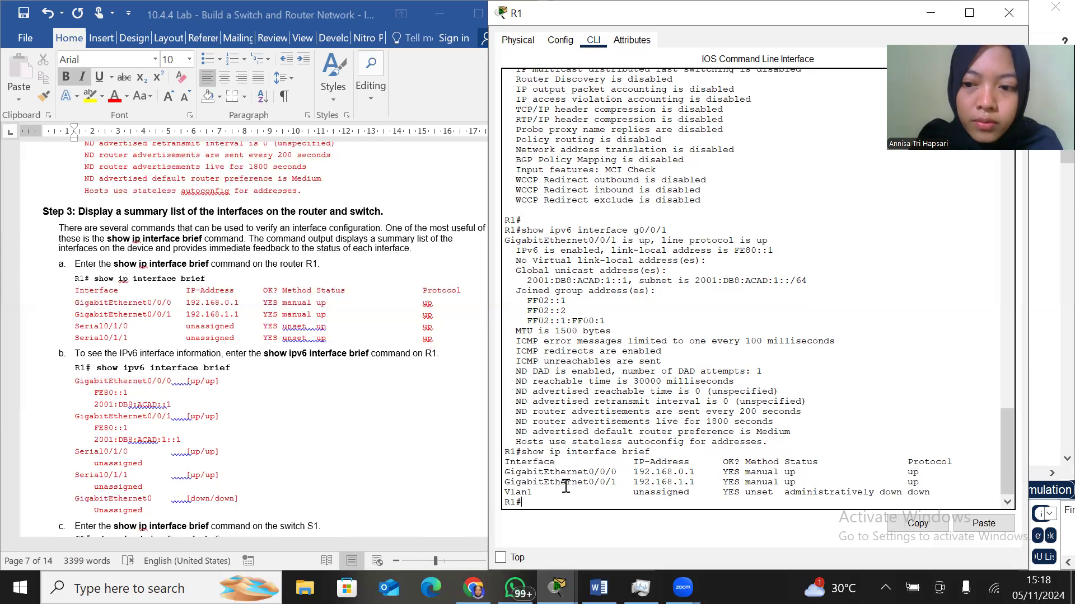
Check the protocol status of R1's two GigabitEthernet interfaces in the summary and find the IPv6 instruction b in the lab document
{"action": "scroll", "coordinate": [226, 350], "scroll_direction": "down", "scroll_amount": 2}
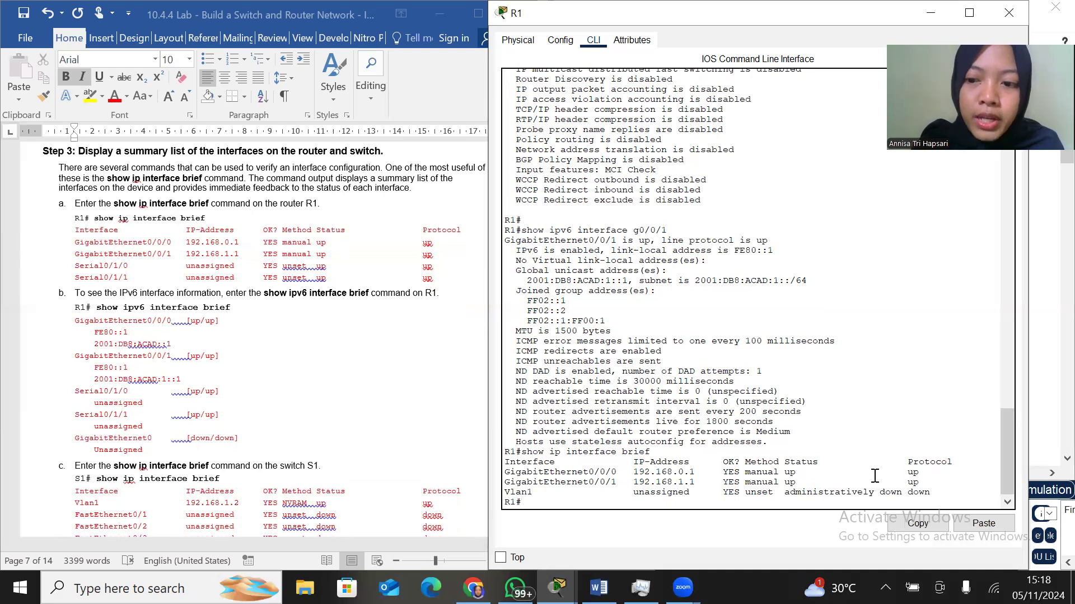
{"action": "left_click_drag", "start_coordinate": [879, 472], "coordinate": [924, 472]}
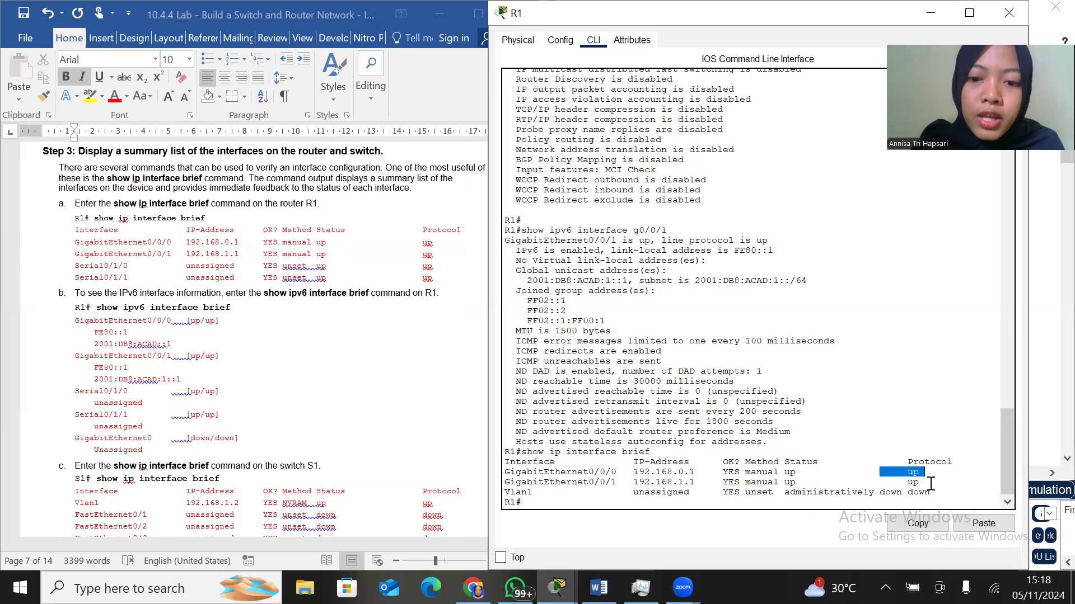
{"action": "left_click", "coordinate": [931, 483]}
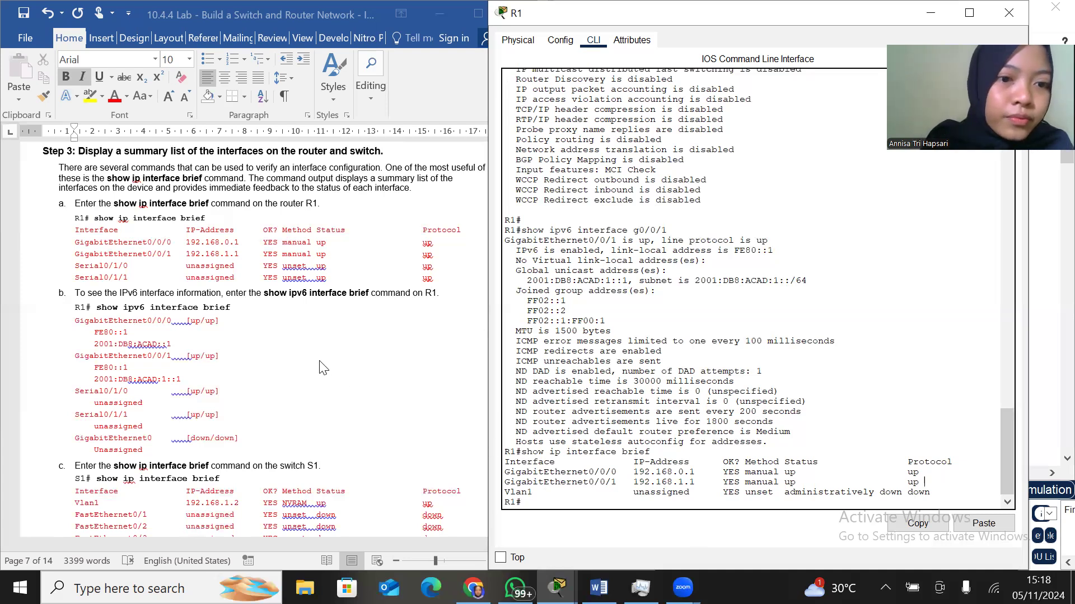
{"action": "scroll", "coordinate": [323, 368], "scroll_direction": "down", "scroll_amount": 3}
{"action": "scroll", "coordinate": [319, 362], "scroll_direction": "down", "scroll_amount": 1}
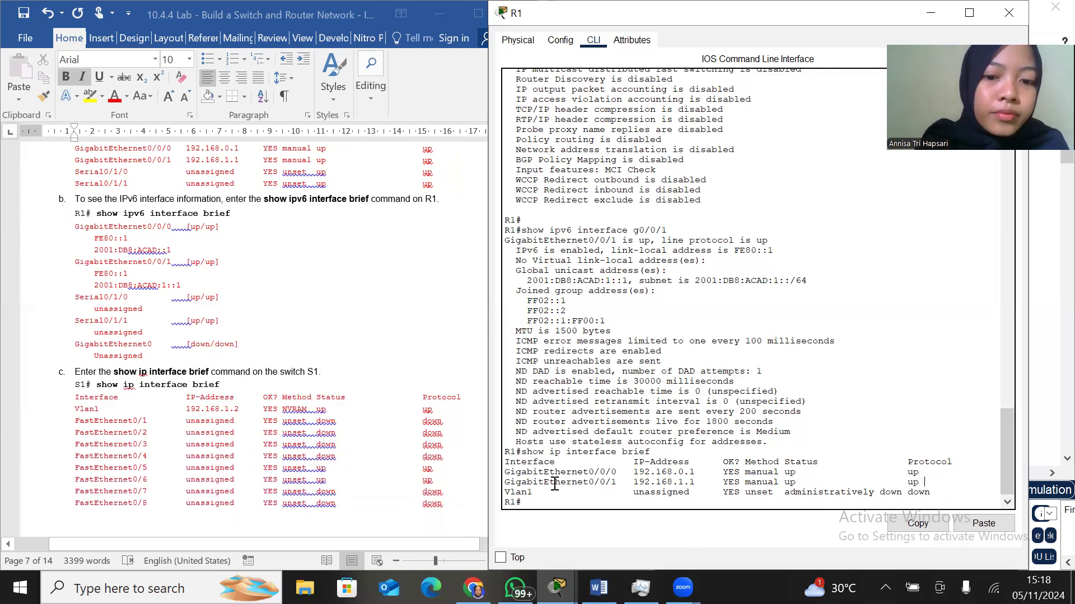
Try to display R1's IPv6 interface summary with show ipv6 interface broef
{"action": "type", "text": "show ipv6"}
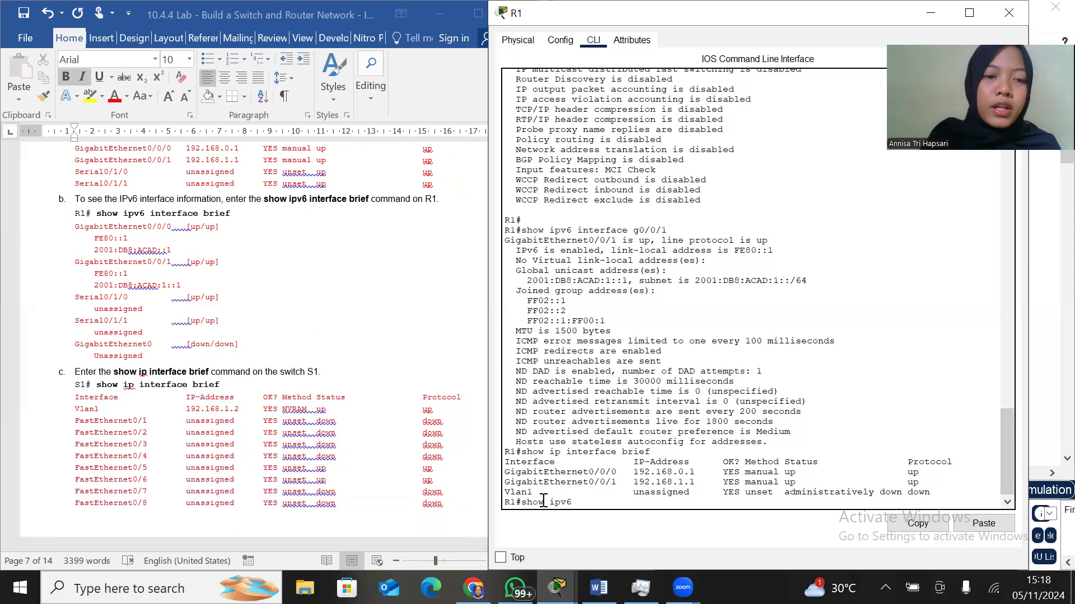
{"action": "type", "text": " interface bro"}
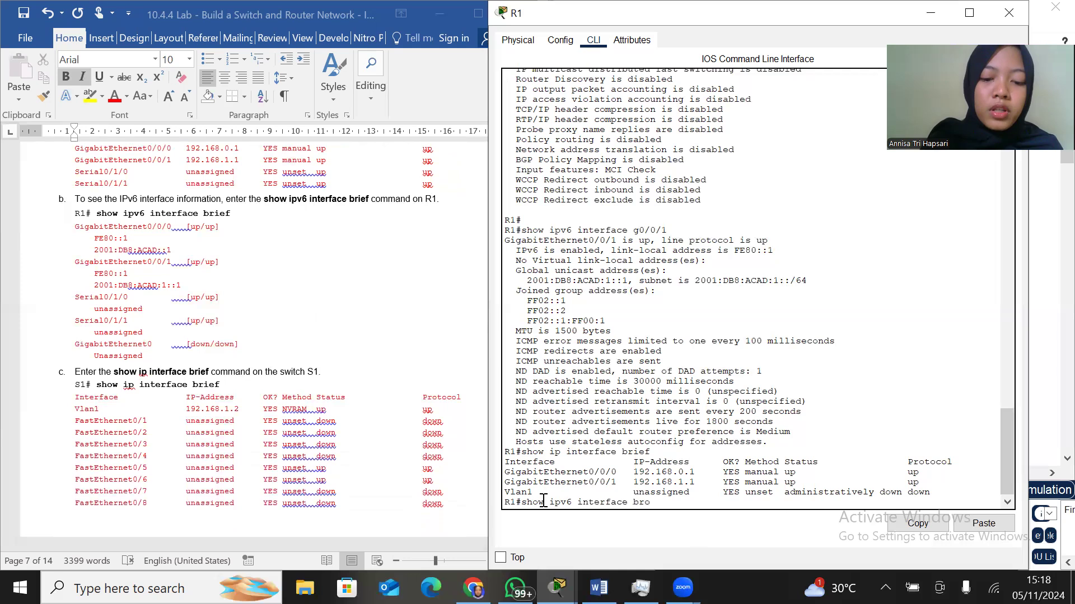
{"action": "type", "text": "ef"}
{"action": "key", "text": "Return"}
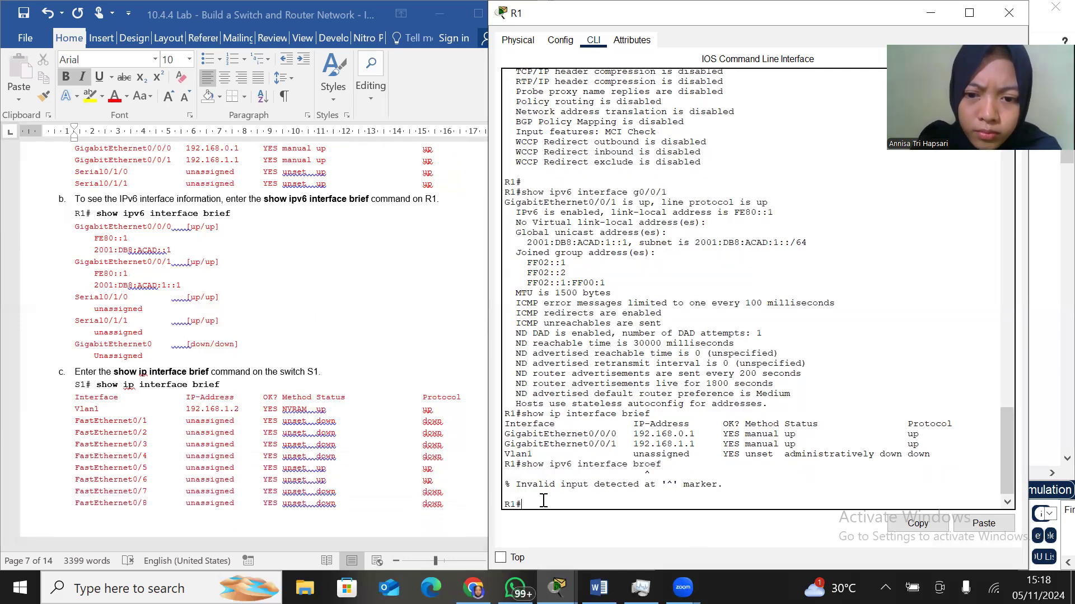
Display R1's IPv6 interface summary with show ipv6 interface brief
{"action": "type", "text": "sh"}
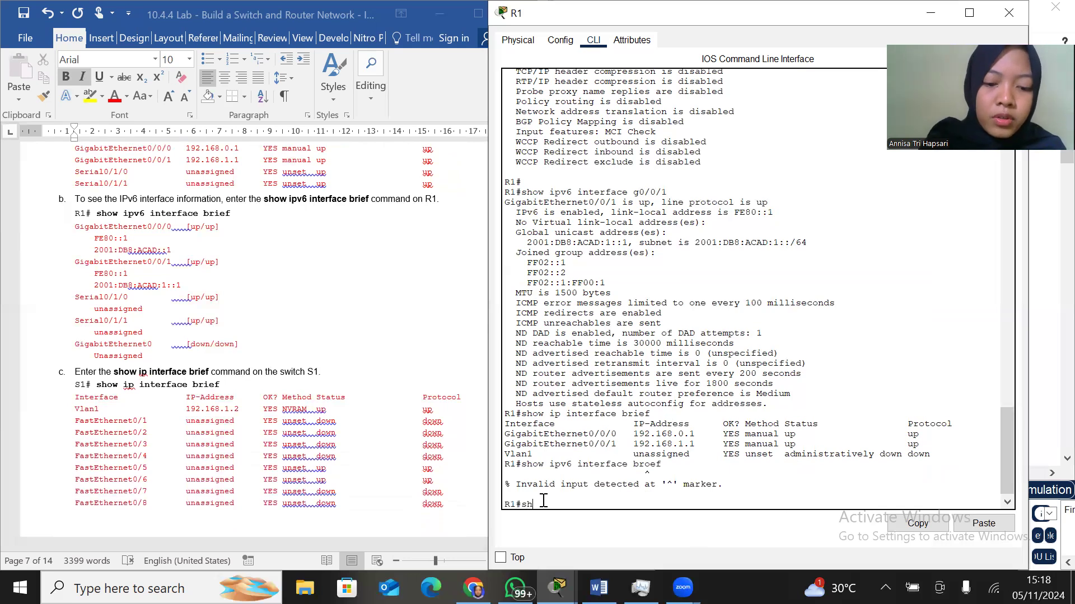
{"action": "type", "text": "ow ipv6 interface brie"}
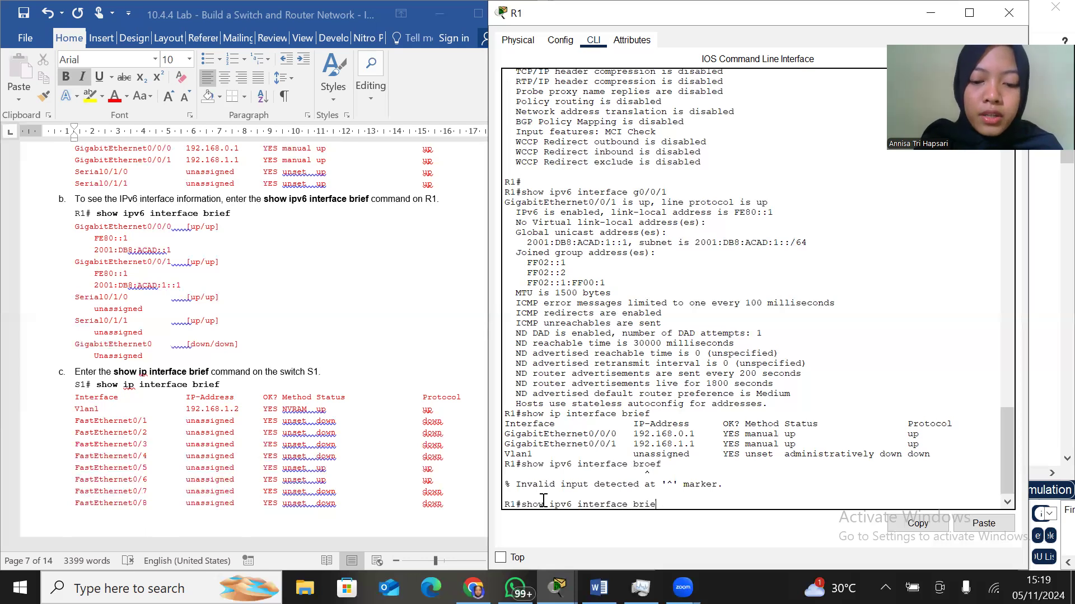
{"action": "type", "text": "f"}
{"action": "key", "text": "Return"}
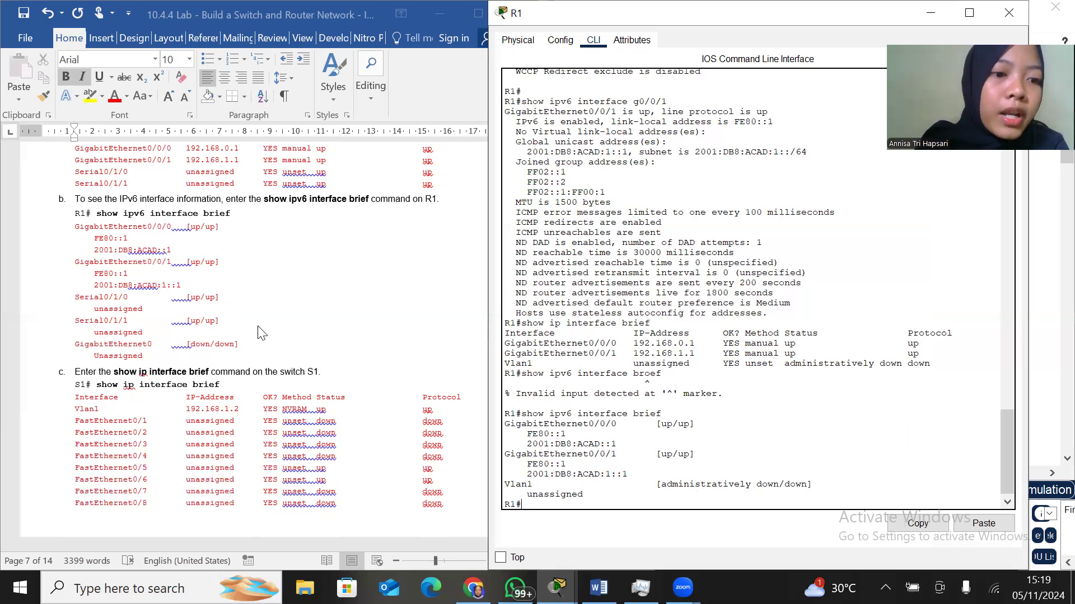
Read on to Step 3, instruction c in the lab document, close R1's window and open switch S1's command line
{"action": "scroll", "coordinate": [262, 332], "scroll_direction": "down", "scroll_amount": 3}
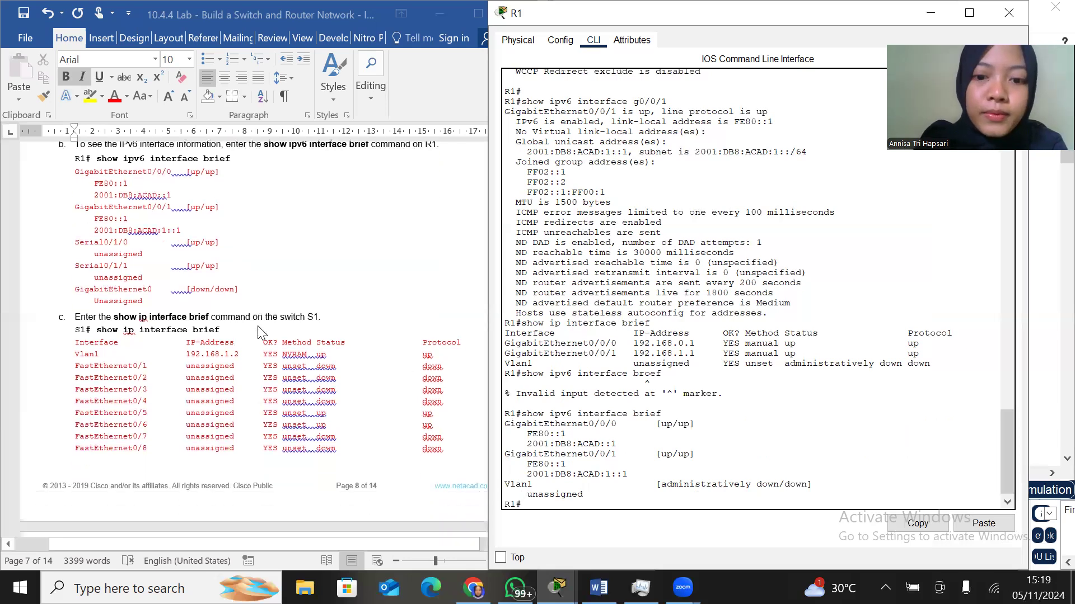
{"action": "scroll", "coordinate": [261, 333], "scroll_direction": "down", "scroll_amount": 3}
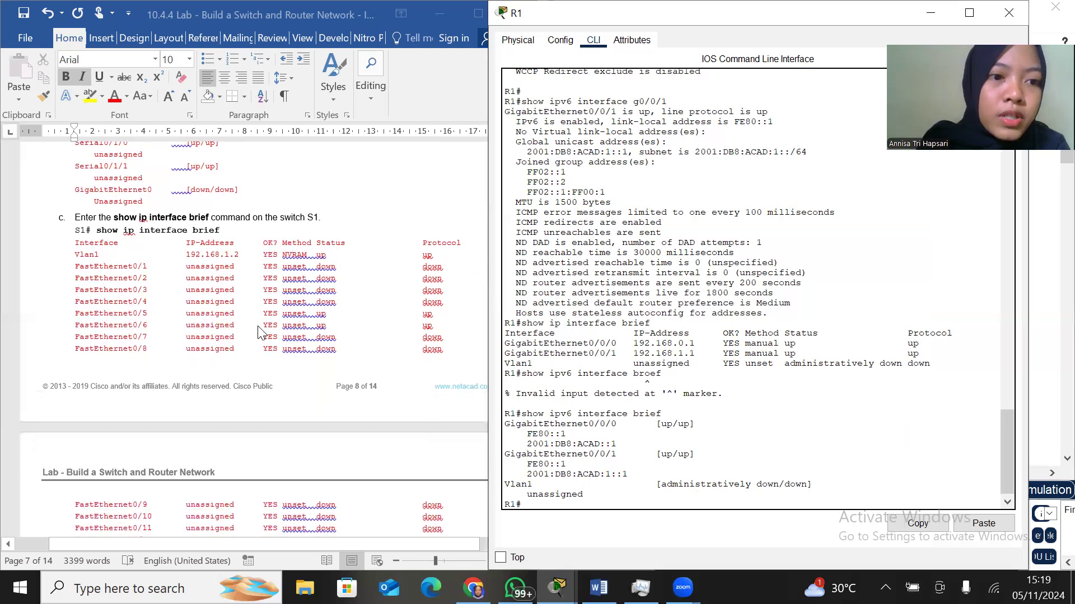
{"action": "left_click", "coordinate": [1010, 13]}
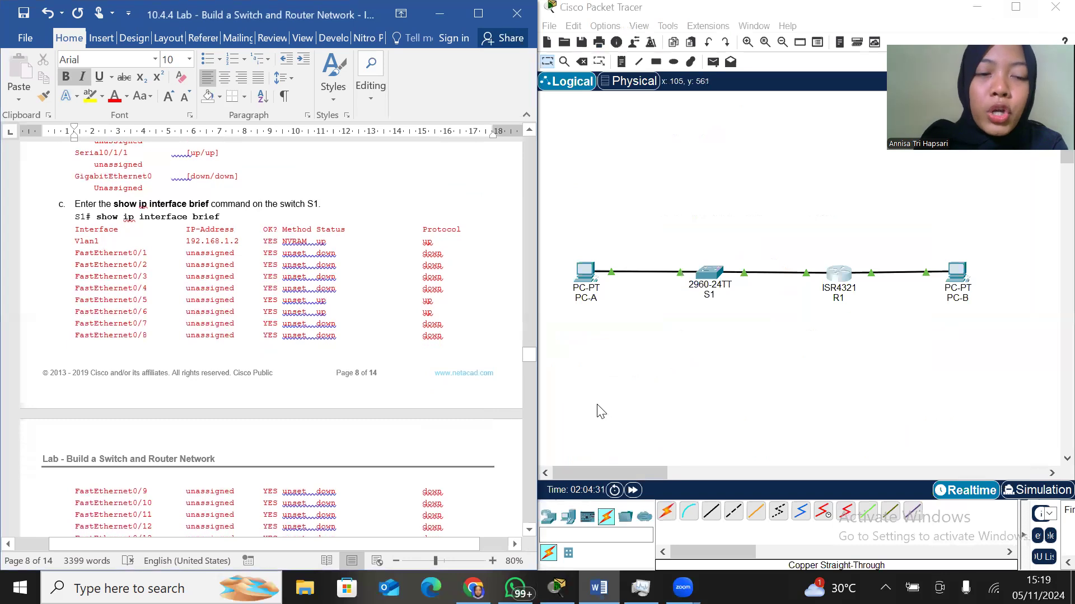
{"action": "left_click", "coordinate": [718, 278]}
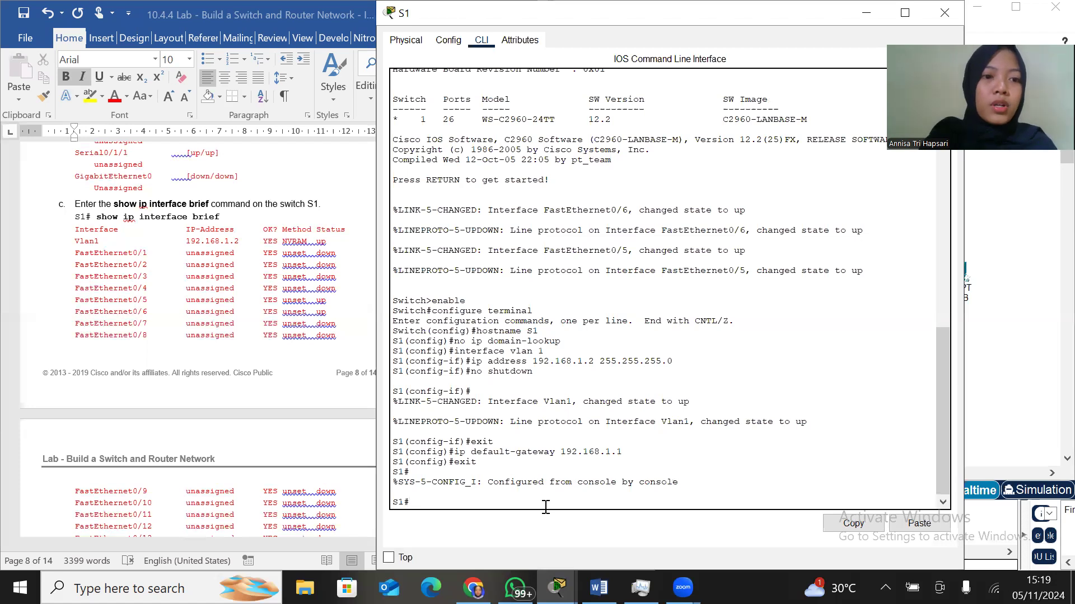
Display S1's interface summary with show ip interface brief
{"action": "type", "text": "show "}
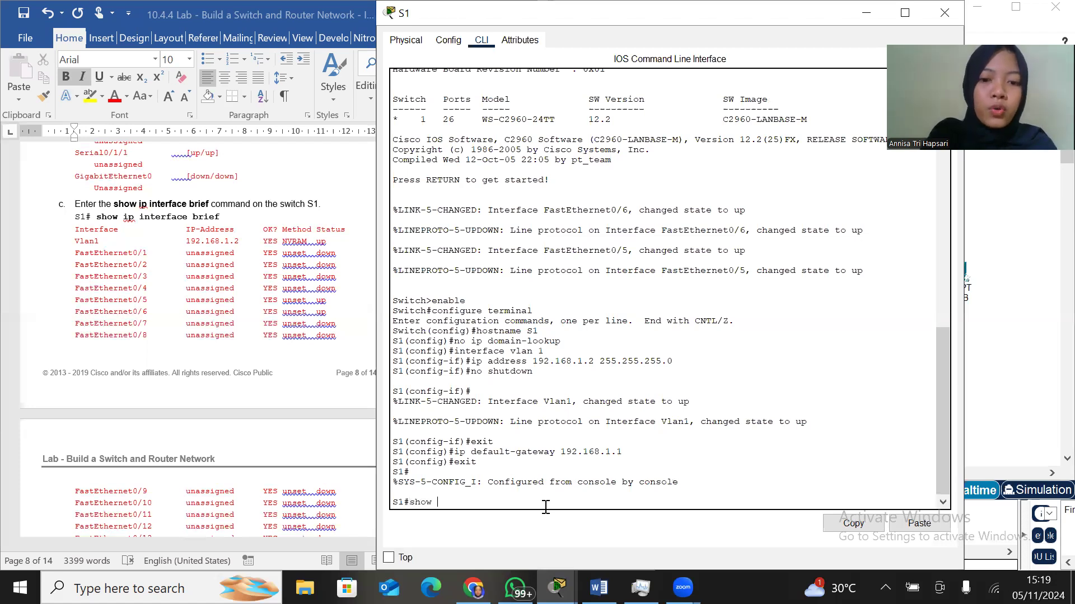
{"action": "type", "text": "ip int"}
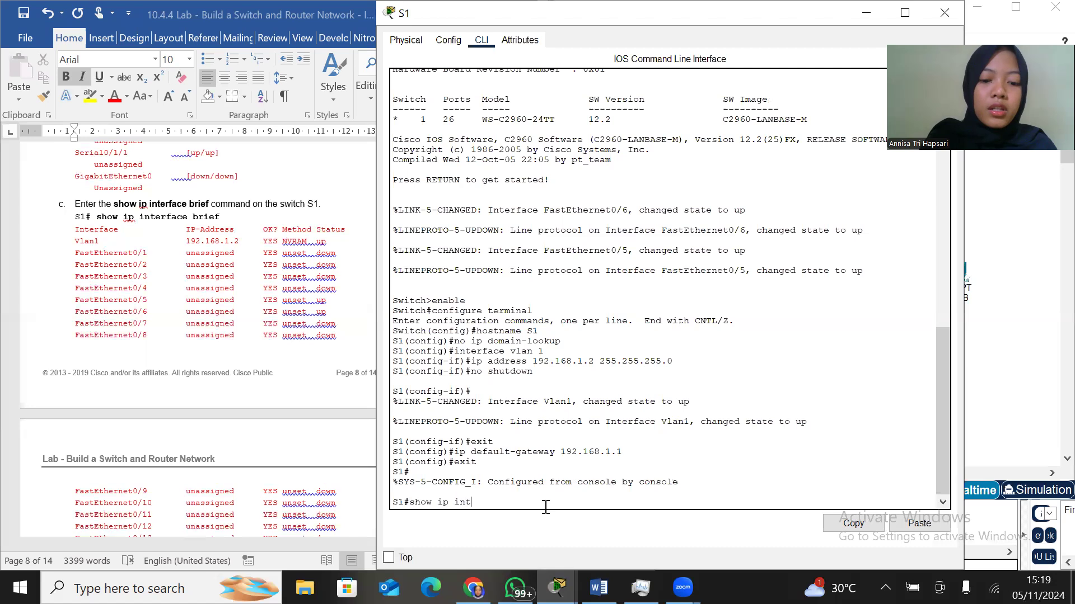
{"action": "type", "text": "erface brief"}
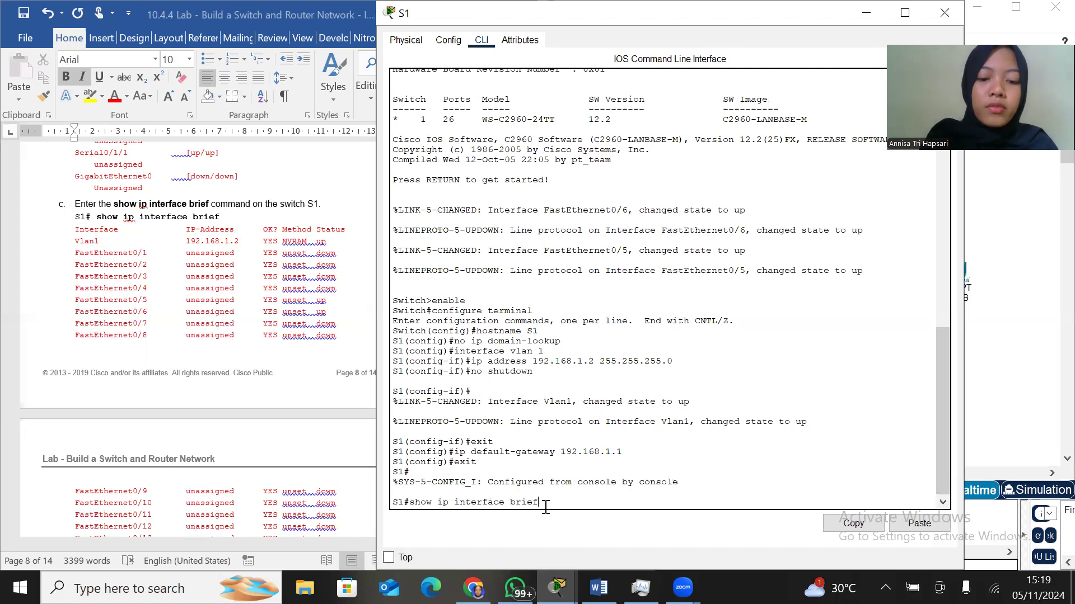
{"action": "key", "text": "Return"}
{"action": "key", "text": "Return"}
{"action": "key", "text": "Return"}
{"action": "key", "text": "Return"}
{"action": "key", "text": "Return"}
{"action": "key", "text": "Return"}
{"action": "key", "text": "Return"}
{"action": "key", "text": "Return"}
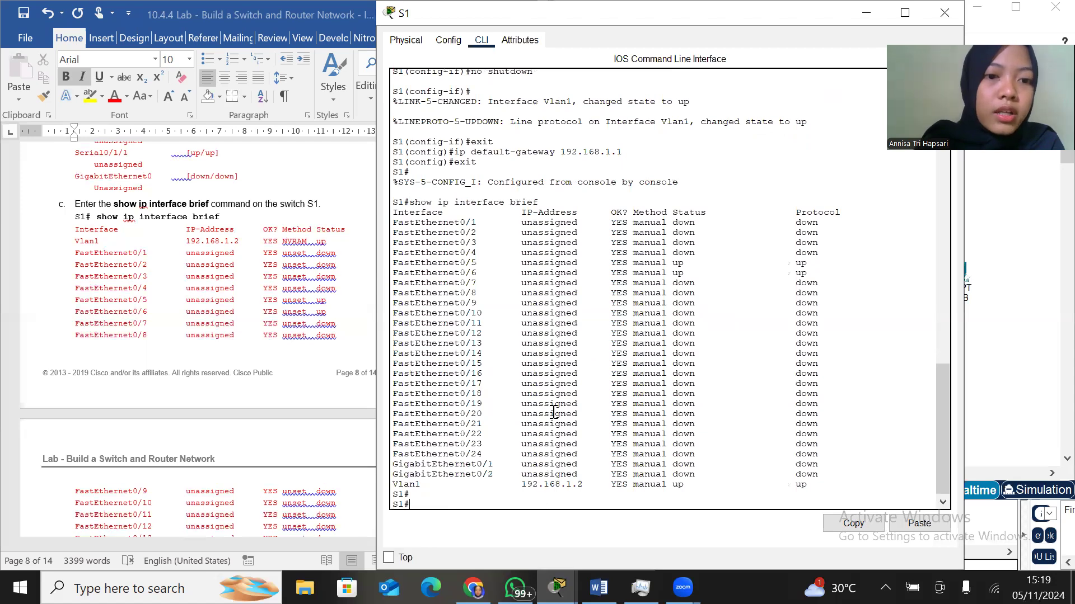
Fit the S1 window beside the lab document with one line per interface and compare its summary with the document's expected listing
{"action": "scroll", "coordinate": [553, 412], "scroll_direction": "up", "scroll_amount": 1}
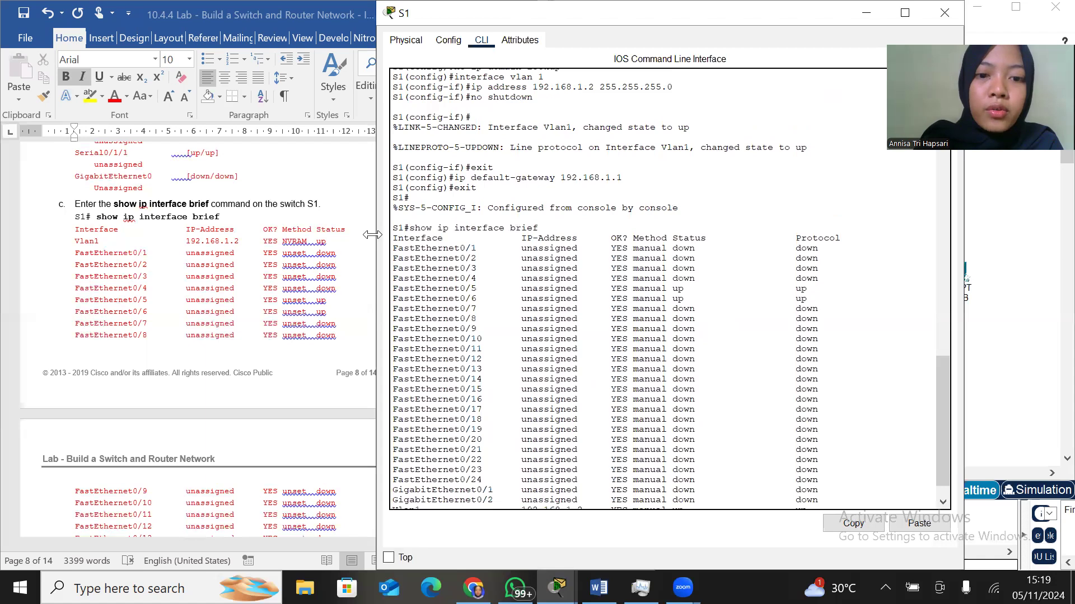
{"action": "left_click_drag", "start_coordinate": [372, 235], "coordinate": [543, 230]}
{"action": "scroll", "coordinate": [380, 322], "scroll_direction": "down", "scroll_amount": 12}
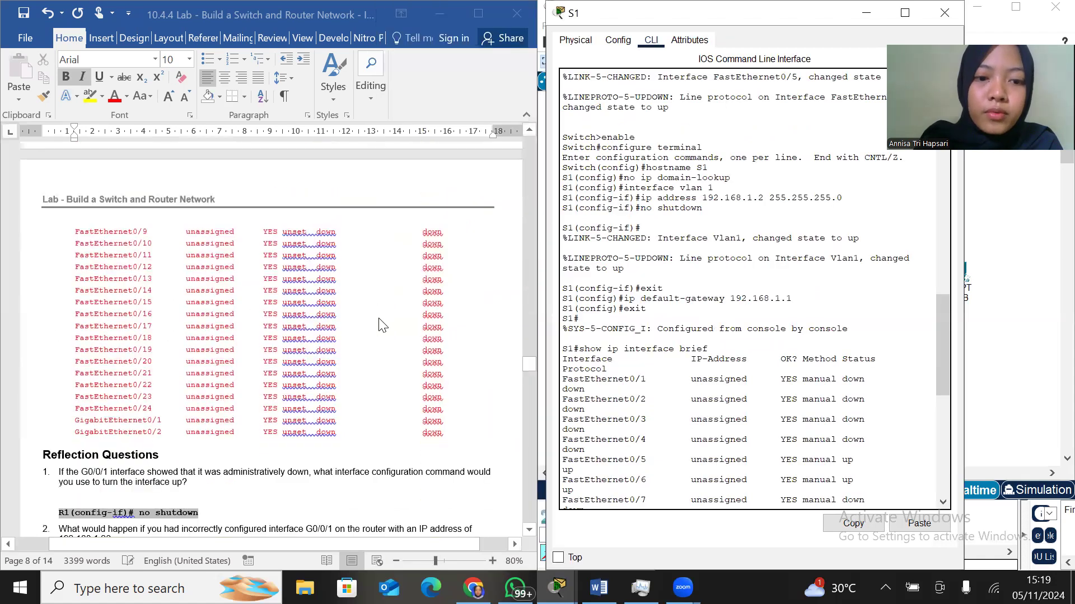
{"action": "scroll", "coordinate": [380, 324], "scroll_direction": "up", "scroll_amount": 8}
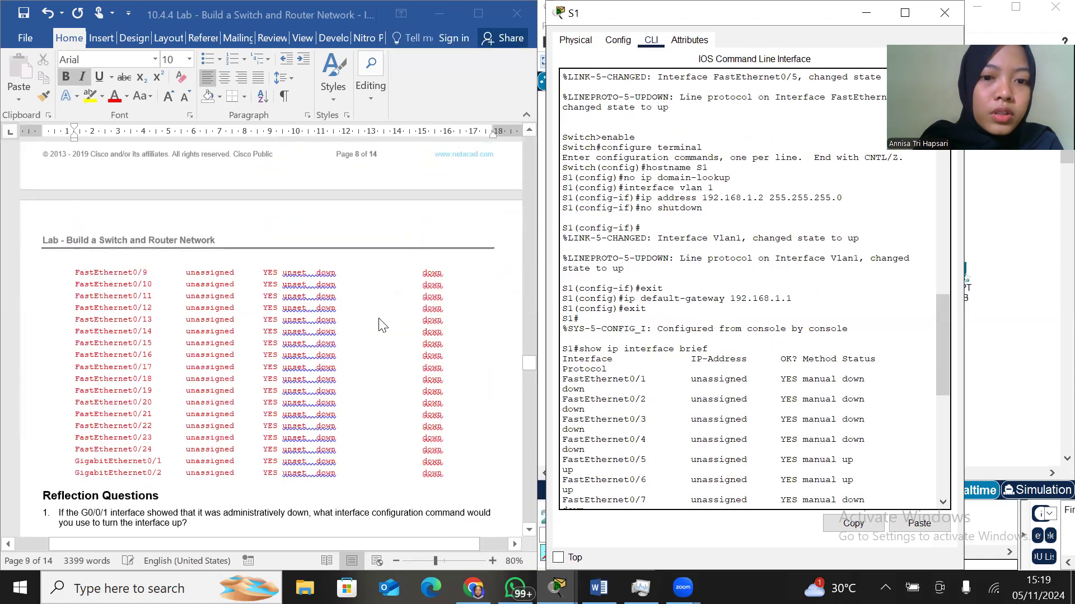
{"action": "scroll", "coordinate": [291, 375], "scroll_direction": "up", "scroll_amount": 5}
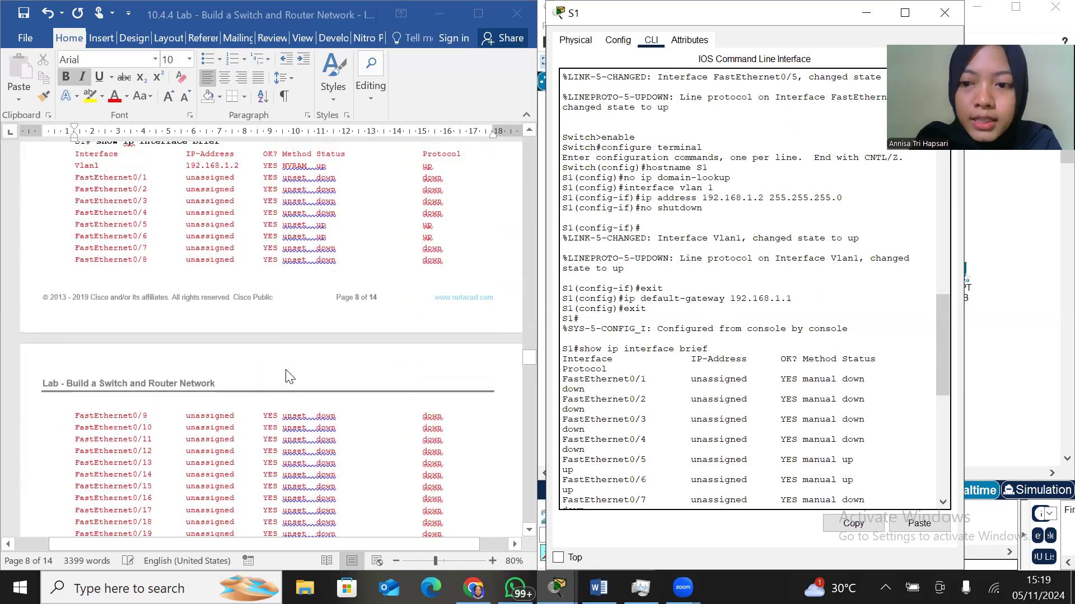
{"action": "scroll", "coordinate": [291, 375], "scroll_direction": "up", "scroll_amount": 2}
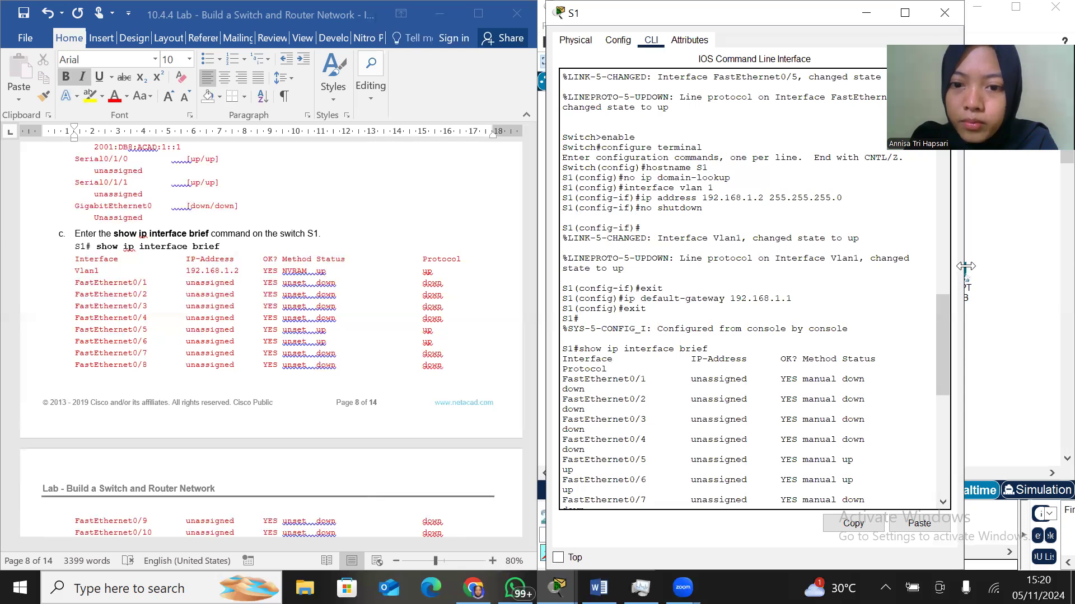
{"action": "left_click_drag", "start_coordinate": [965, 267], "coordinate": [1061, 267]}
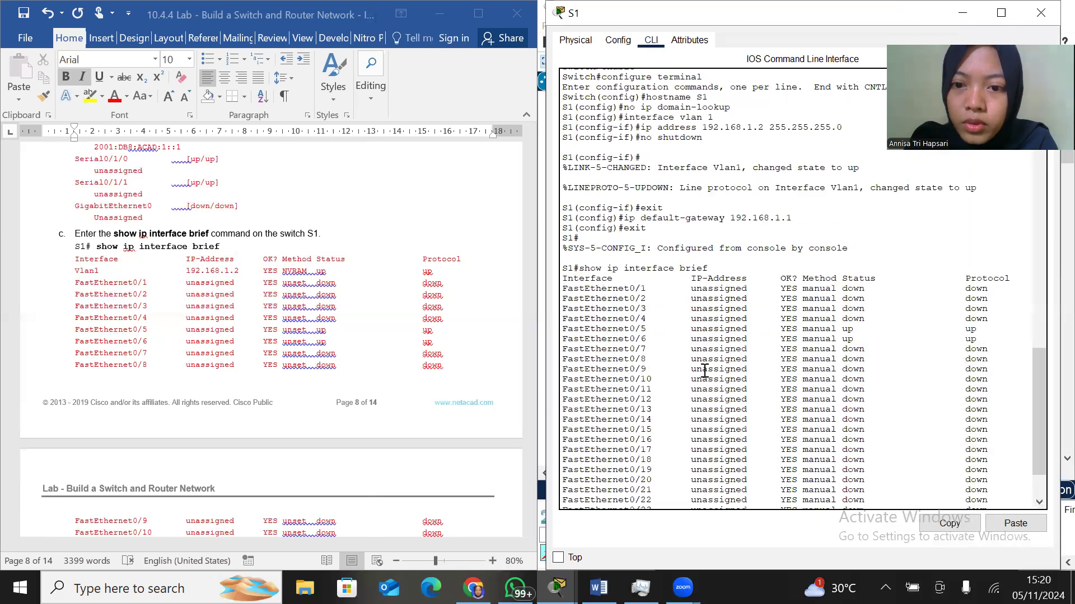
{"action": "key", "text": "Return"}
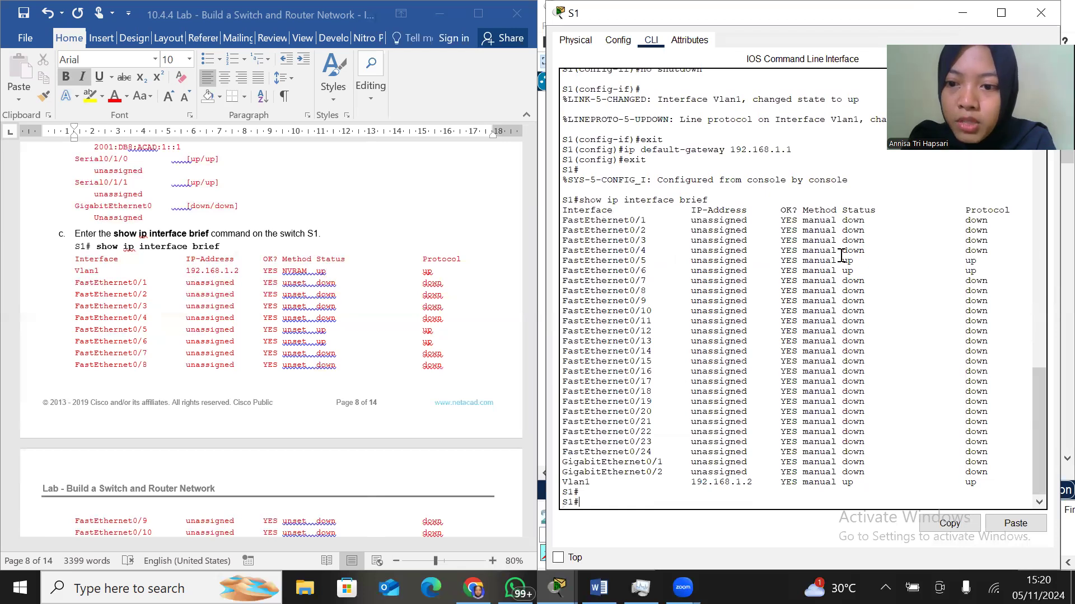
Look through the rest of the lab document, from the Reflection Questions to the Router Interface Summary Table, and go back to Step 3
{"action": "scroll", "coordinate": [278, 324], "scroll_direction": "down", "scroll_amount": 5}
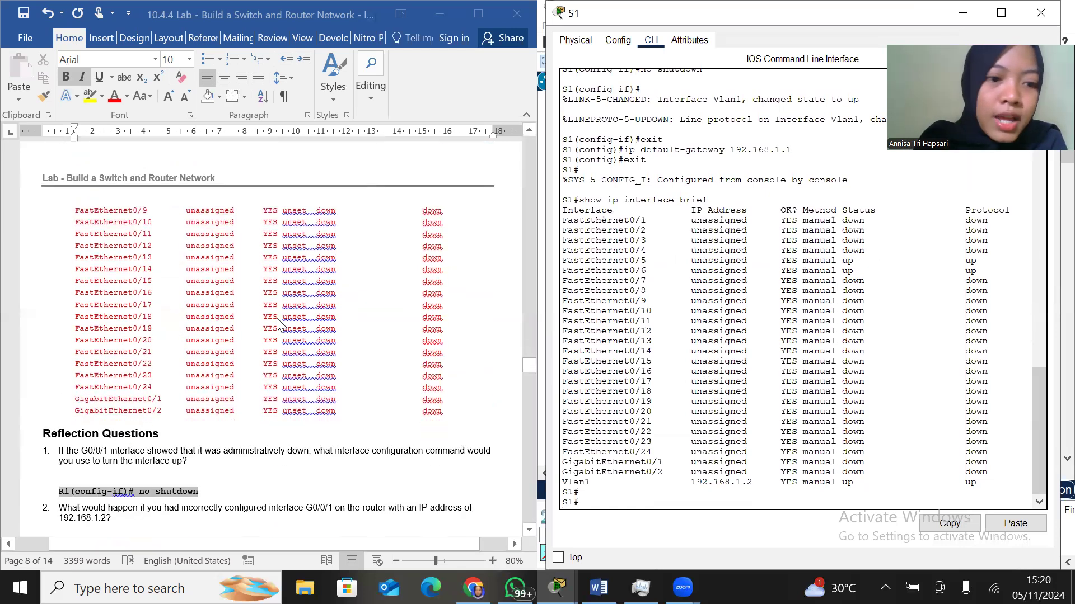
{"action": "scroll", "coordinate": [276, 326], "scroll_direction": "down", "scroll_amount": 1}
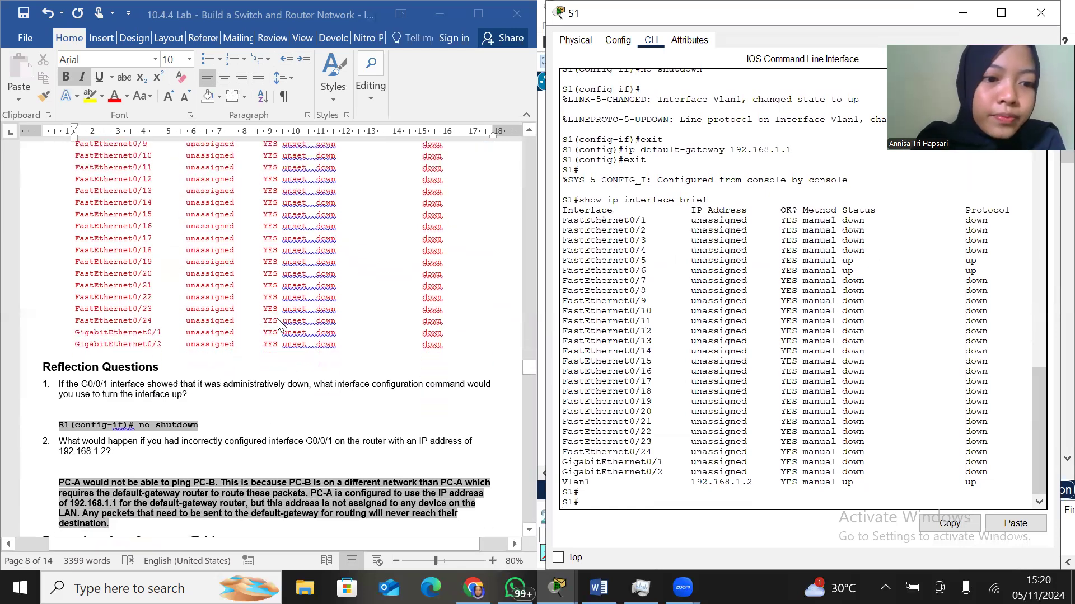
{"action": "scroll", "coordinate": [278, 324], "scroll_direction": "down", "scroll_amount": 6}
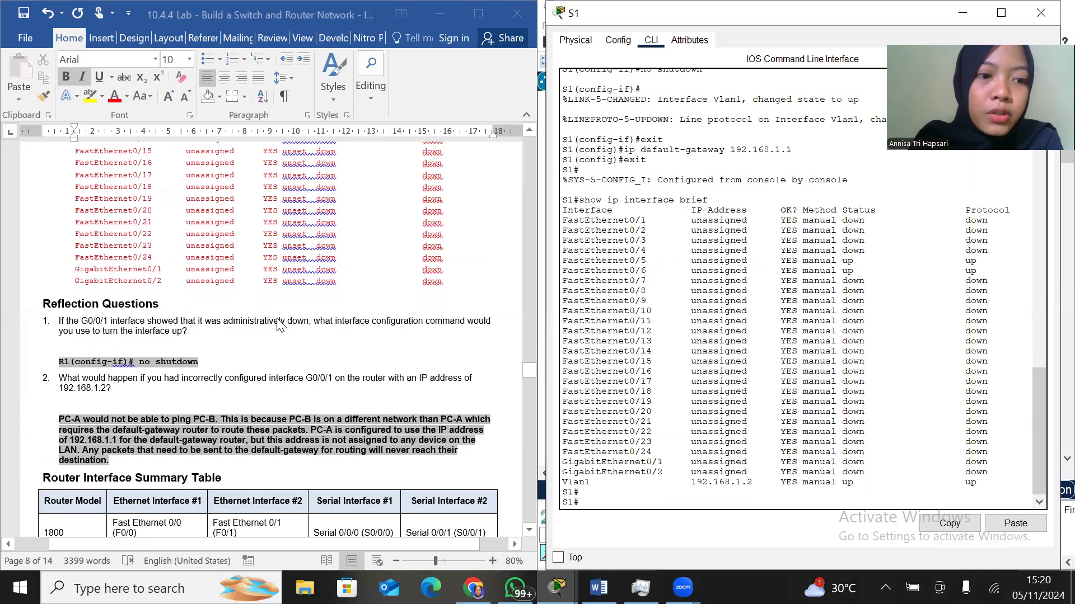
{"action": "scroll", "coordinate": [278, 324], "scroll_direction": "down", "scroll_amount": 6}
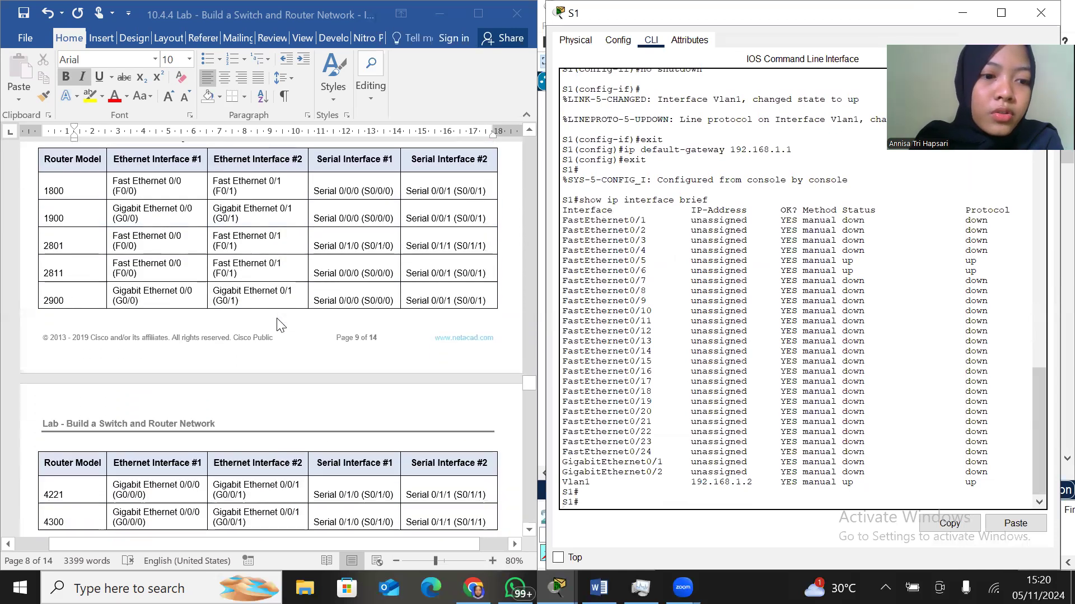
{"action": "scroll", "coordinate": [279, 325], "scroll_direction": "up", "scroll_amount": 12}
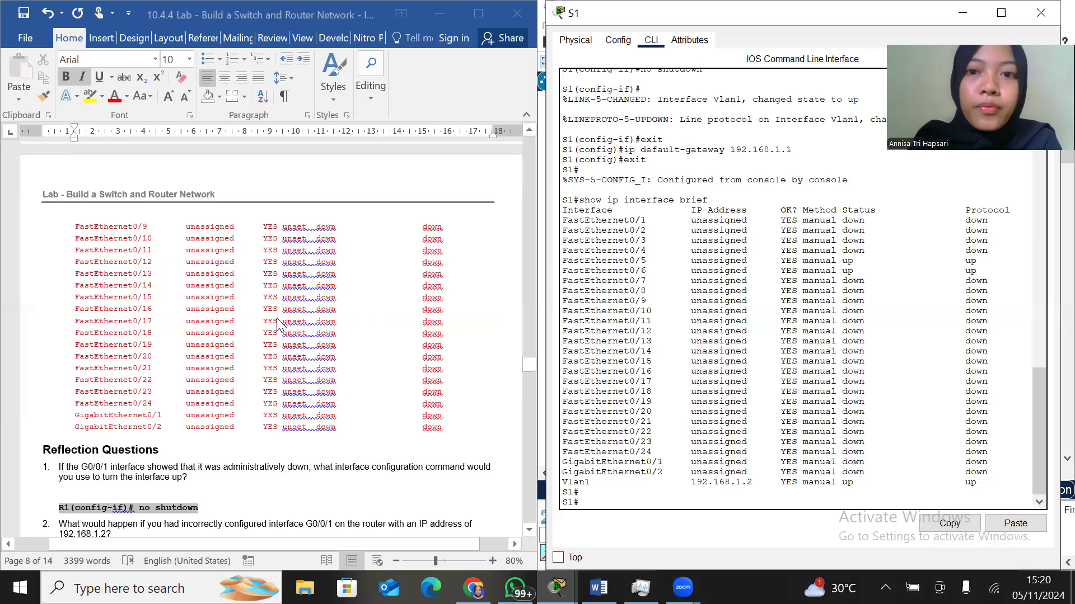
Close S1's window and return to the Addressing Table and Objectives near the beginning of the lab document
{"action": "left_click", "coordinate": [1042, 15]}
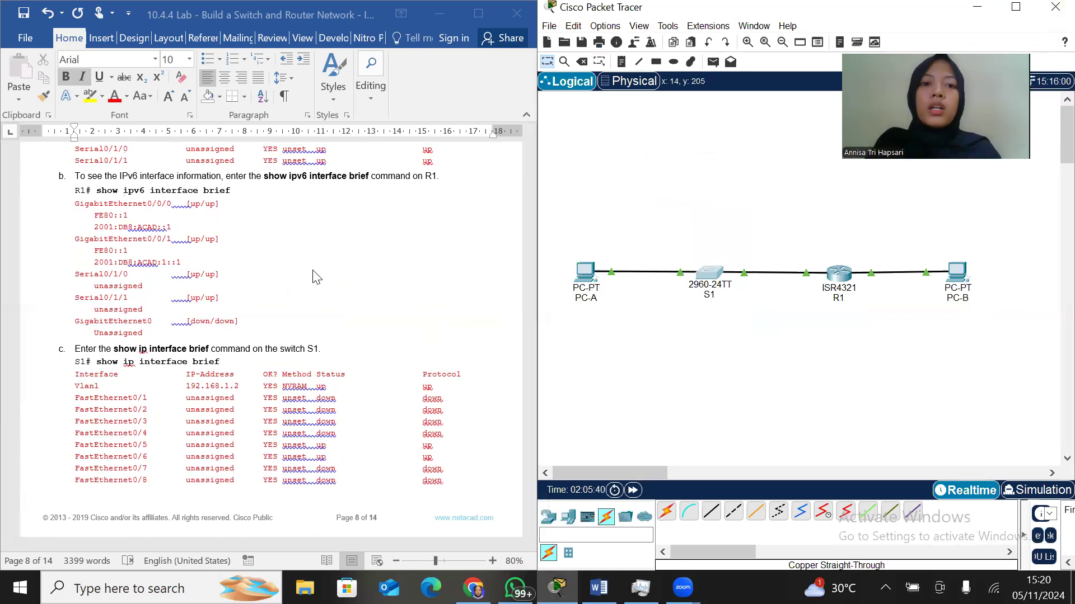
{"action": "scroll", "coordinate": [313, 275], "scroll_direction": "up", "scroll_amount": 15}
{"action": "scroll", "coordinate": [314, 276], "scroll_direction": "up", "scroll_amount": 20}
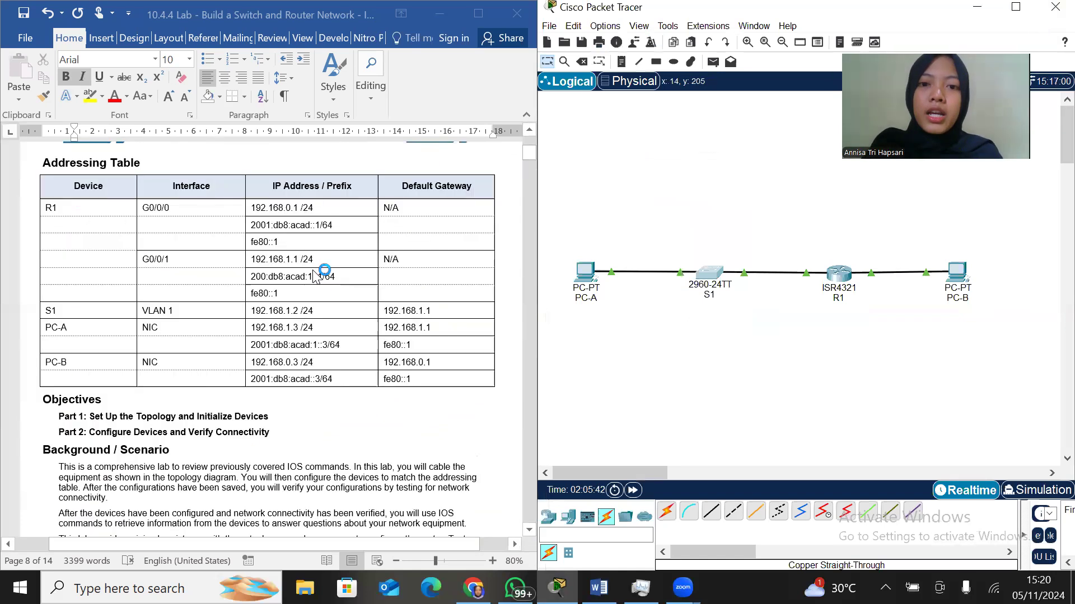